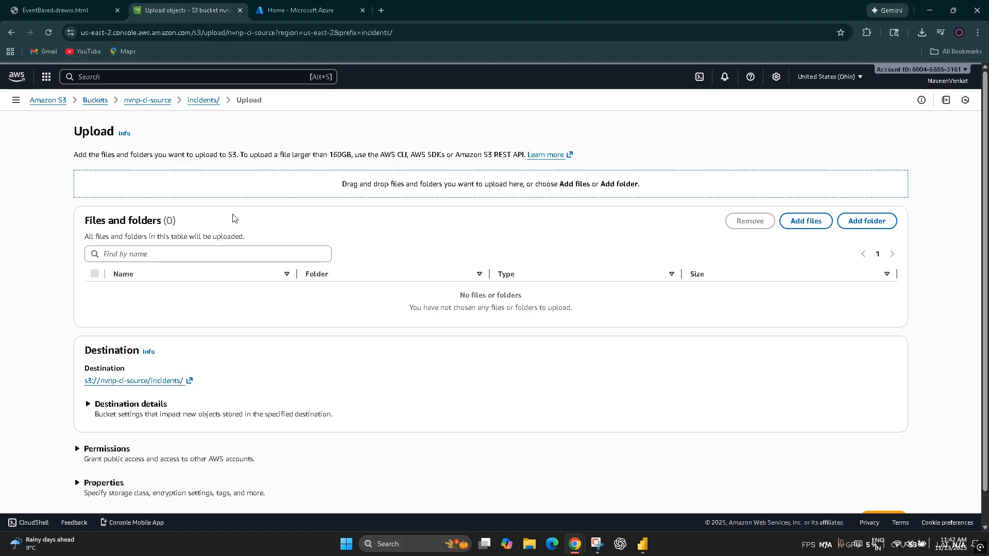
Step: Start adding files to the incidents/ upload and browse to the Projects folder
left_click(816, 229)
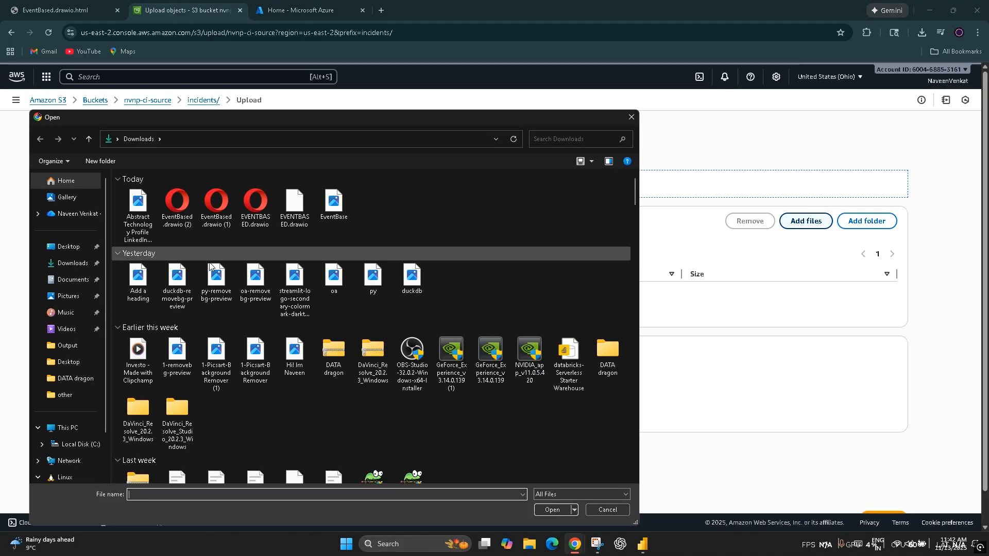
scroll(247, 403, "down", 3)
scroll(246, 402, "up", 3)
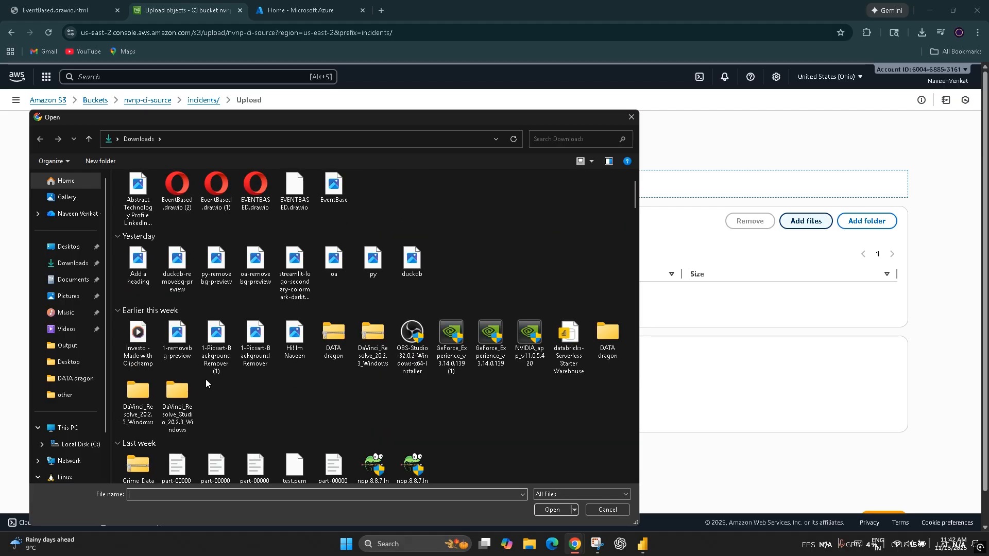
left_click(76, 378)
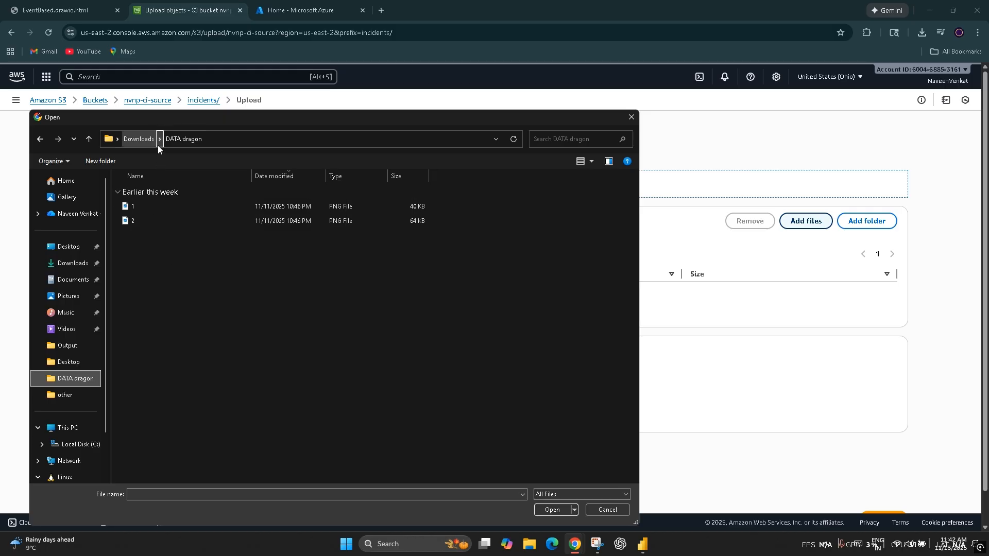
left_click(147, 139)
left_click(75, 391)
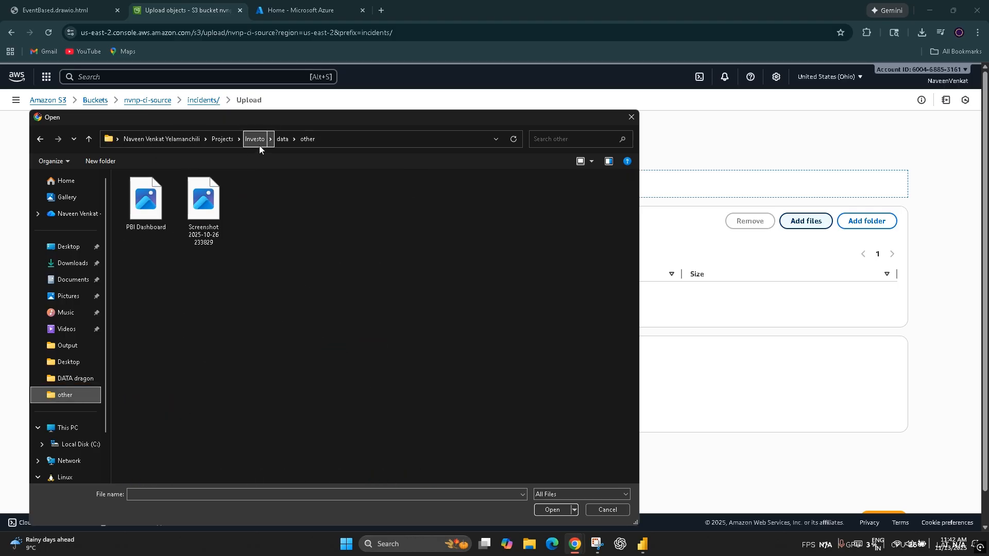
left_click(229, 139)
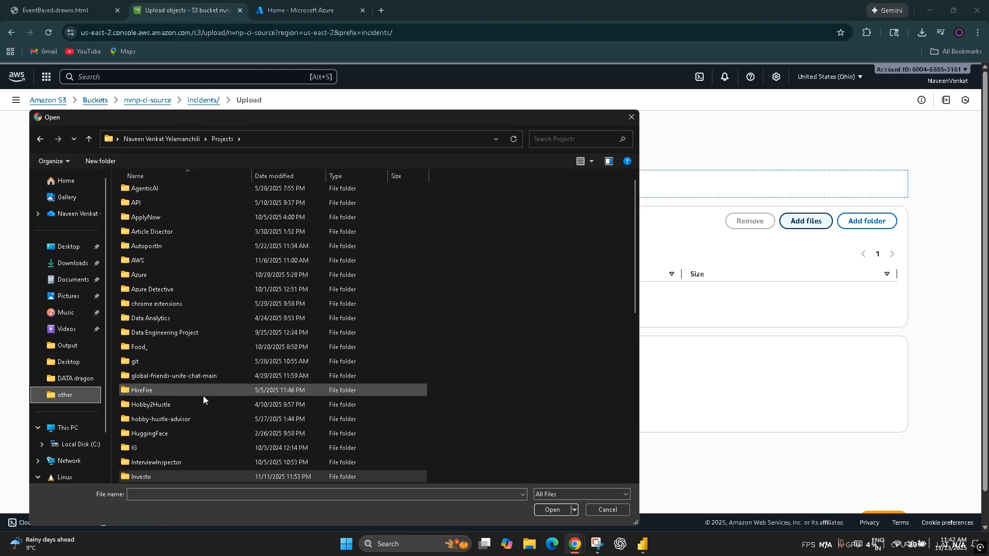
scroll(203, 396, "down", 1)
left_click(184, 434)
double_click(183, 434)
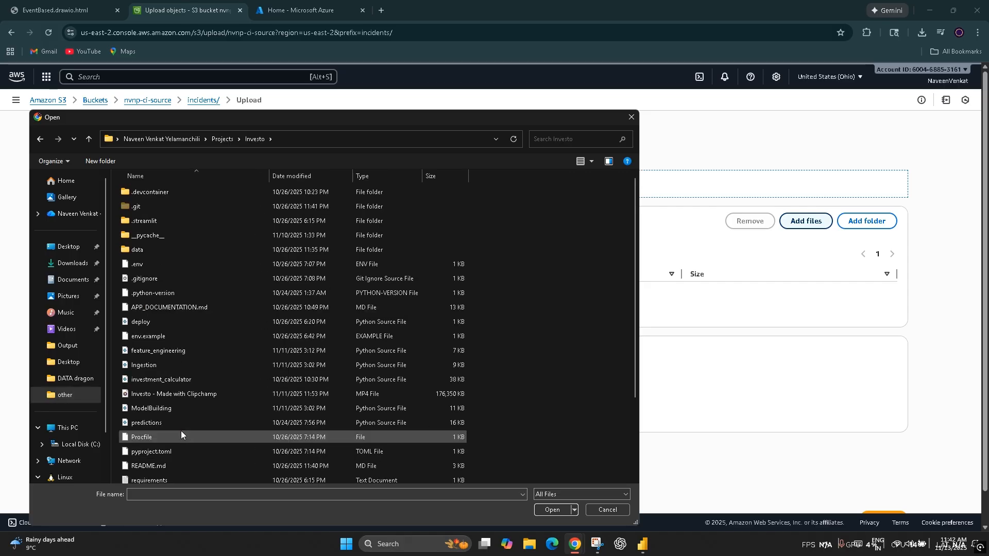
left_click(40, 139)
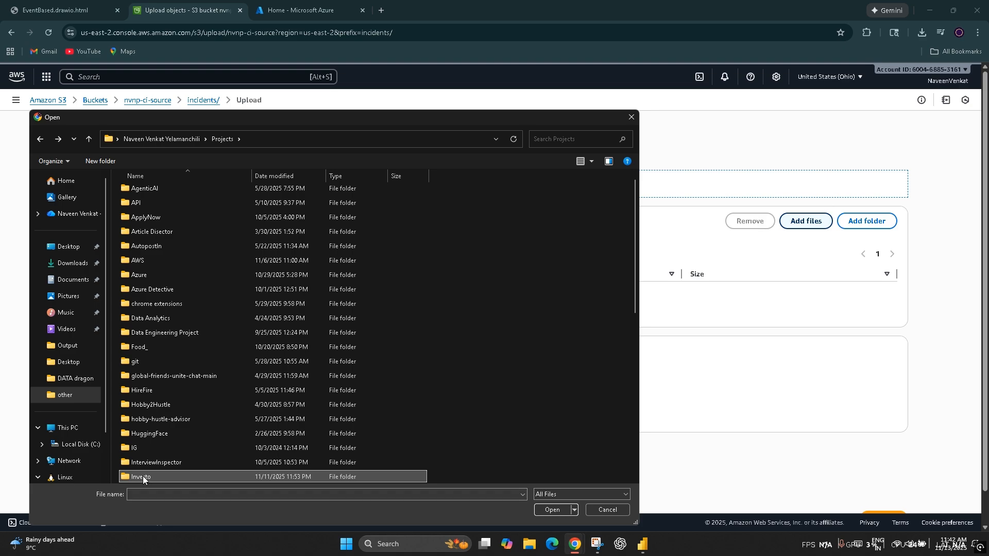
Step: Browse from Projects through AWS, CRM PROJECT and Data to the Output folder
double_click(157, 260)
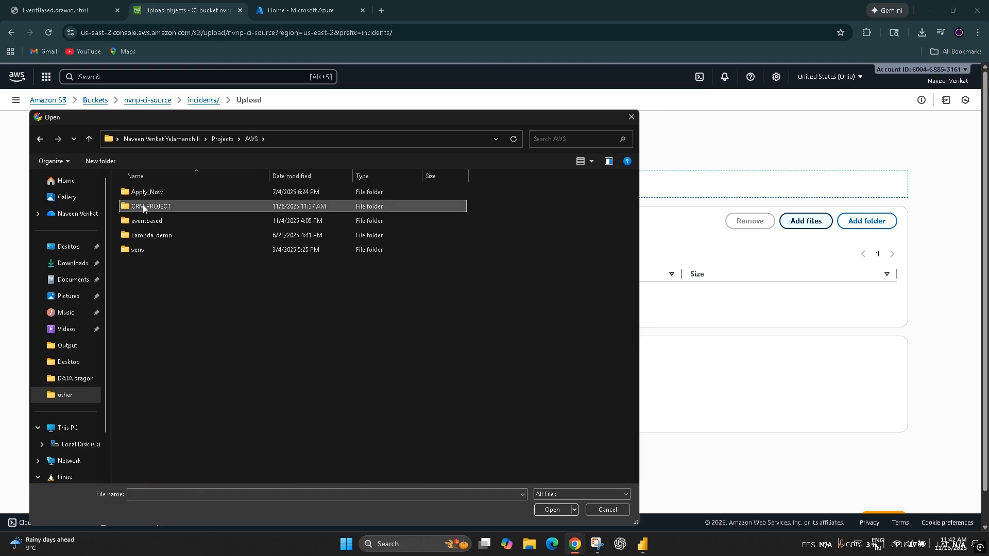
double_click(163, 221)
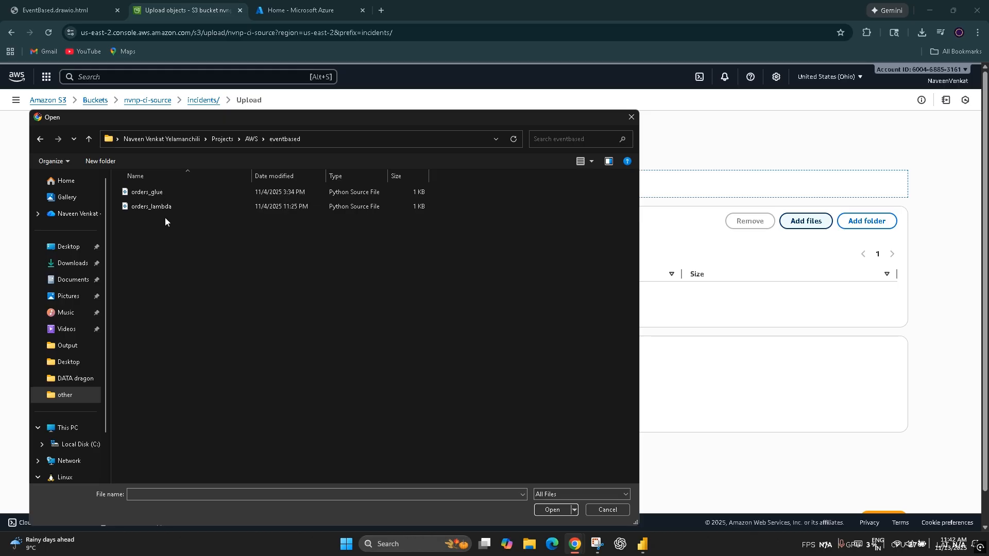
left_click(45, 142)
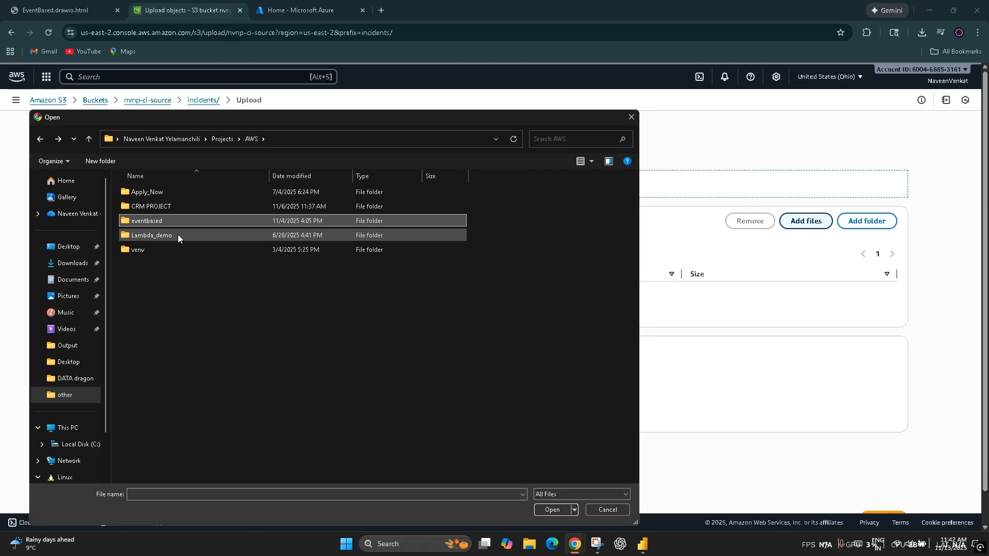
double_click(173, 206)
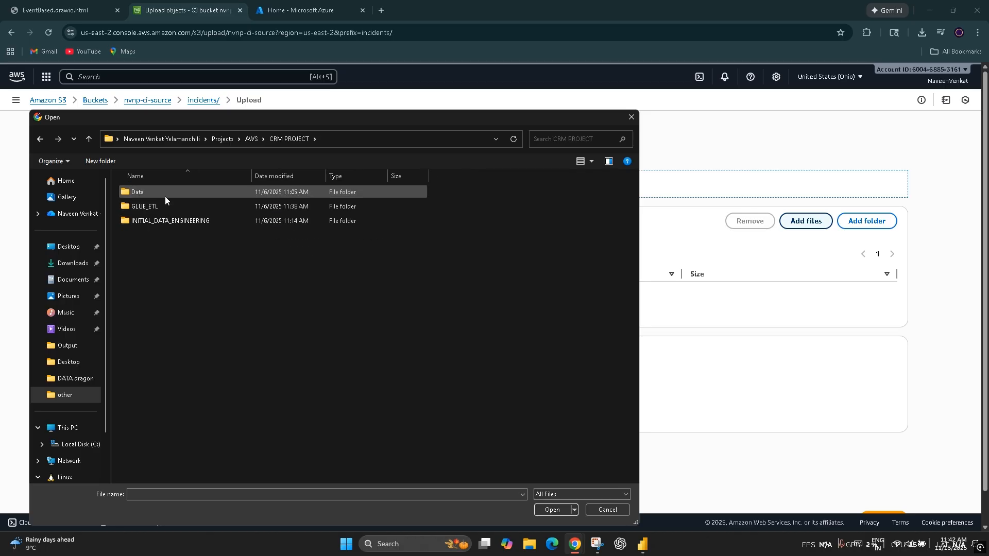
double_click(165, 196)
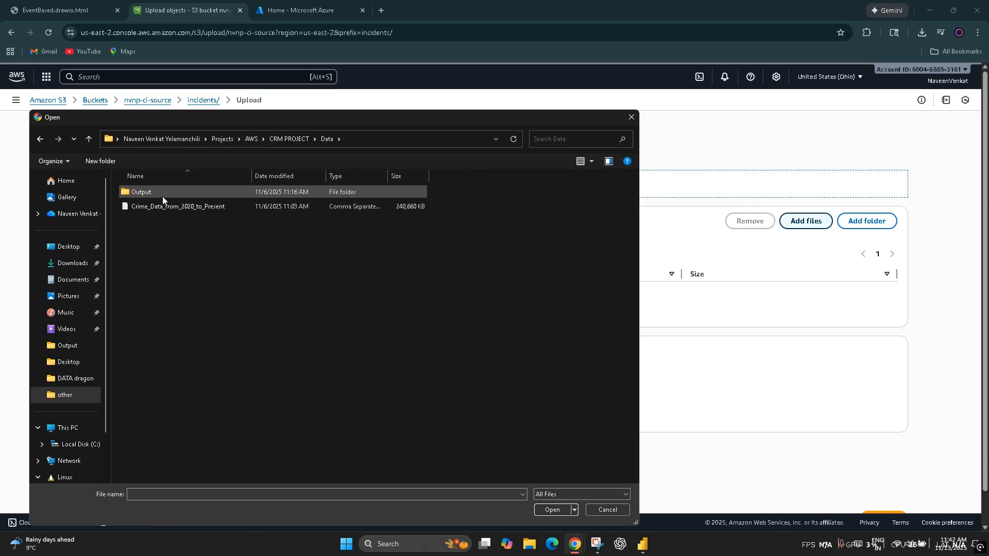
double_click(162, 196)
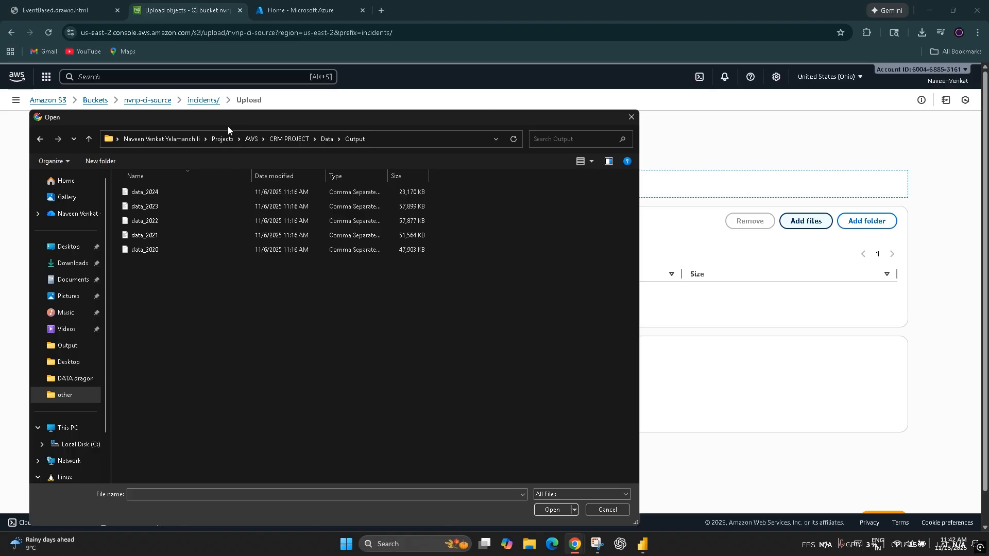
Step: Add the data_2023 CSV file and upload it to the incidents/ folder of nvnp-ci-source
left_click_drag(499, 118, 587, 102)
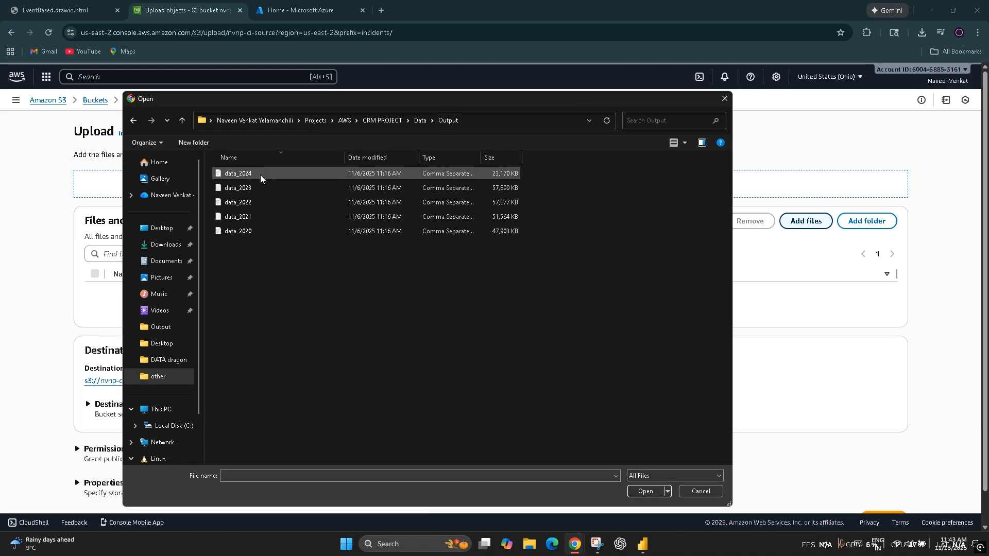
left_click(264, 190)
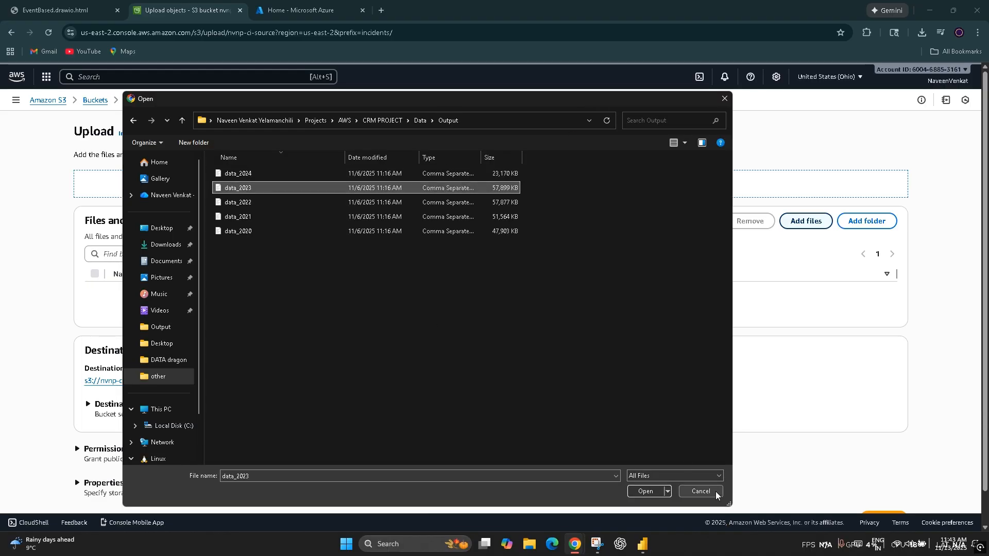
left_click(634, 493)
left_click(881, 493)
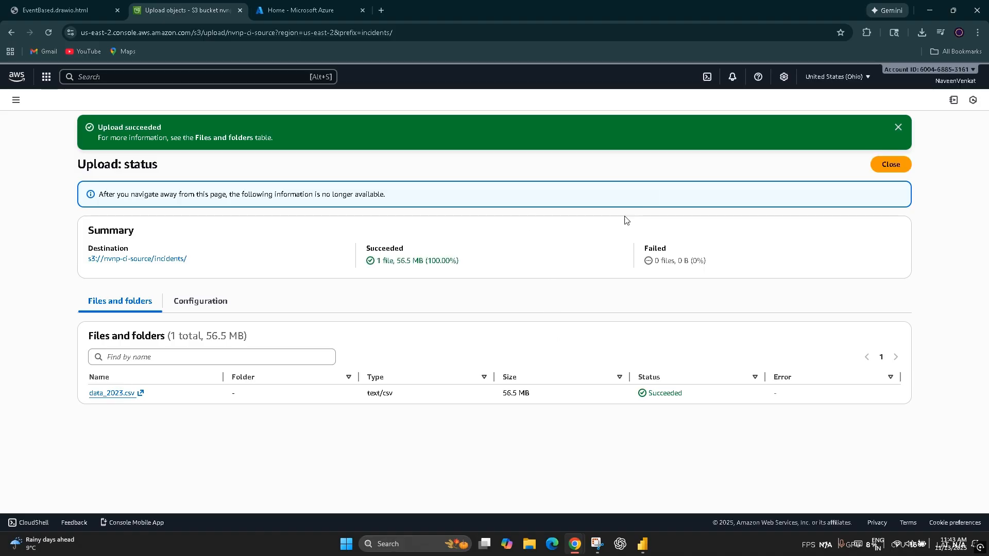
Step: Open the incidents/ folder of the nvnp-ci-target bucket in S3 and refresh its object list
left_click(17, 77)
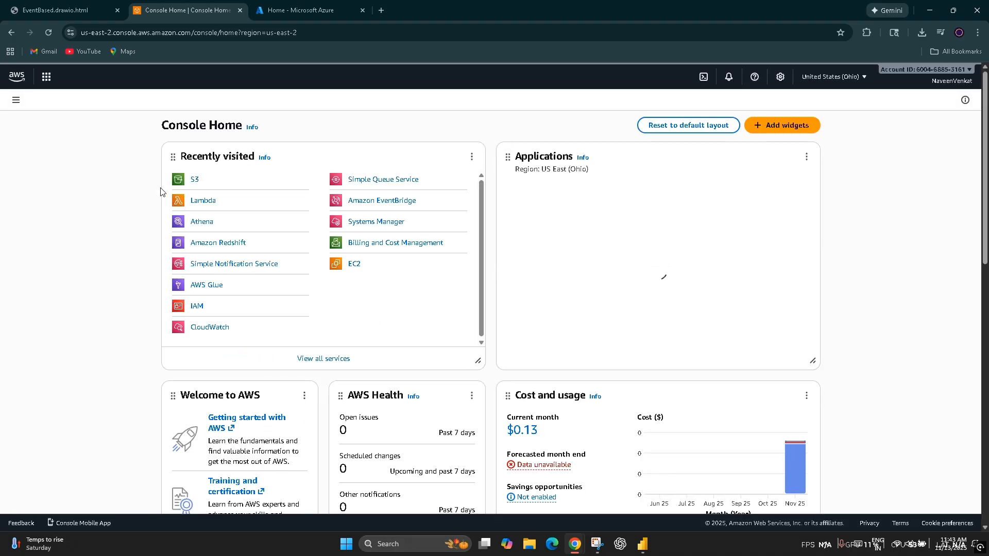
left_click(194, 181)
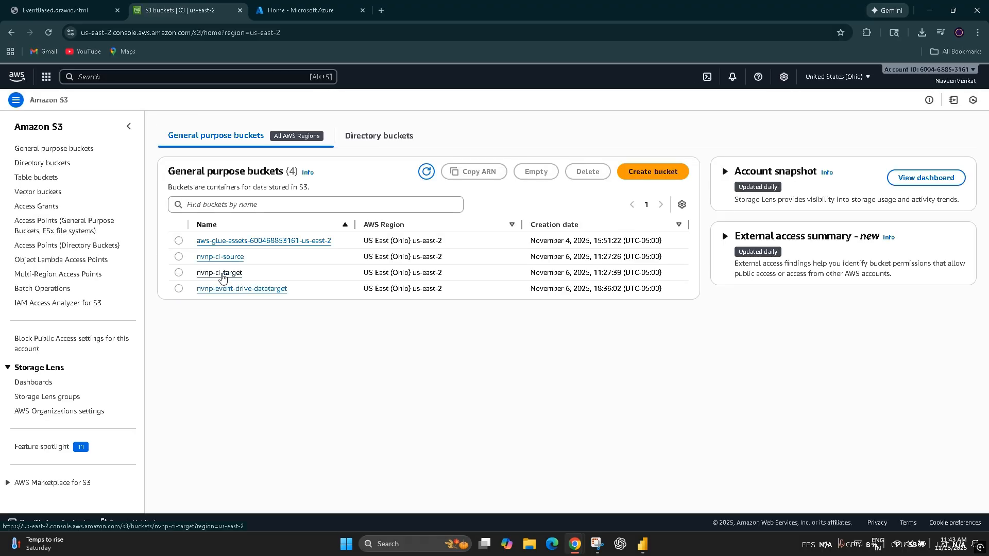
left_click(222, 274)
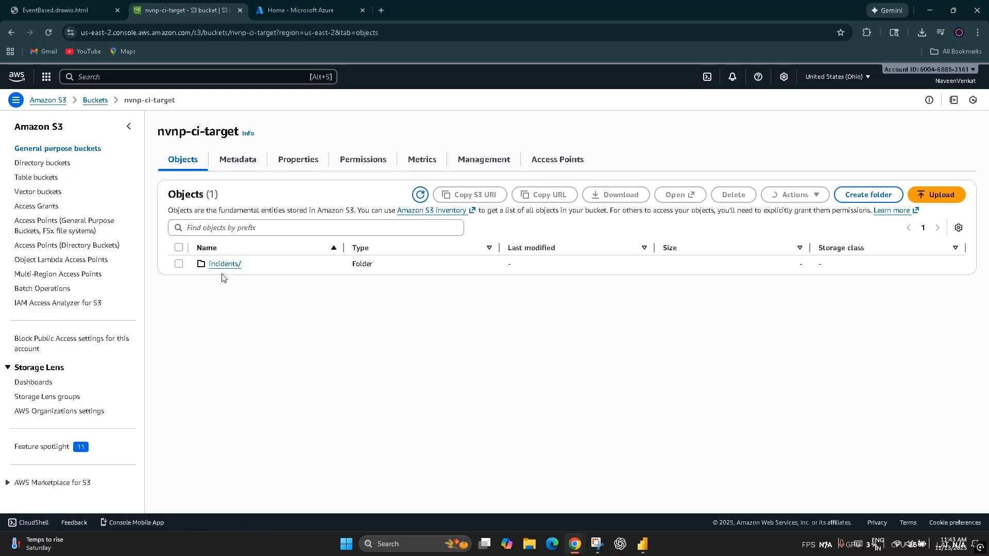
left_click(220, 264)
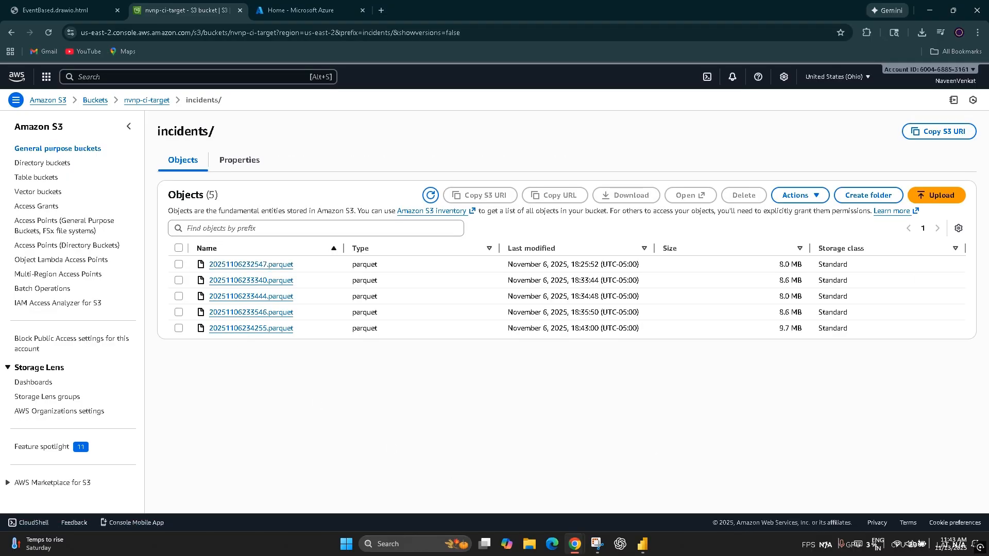
left_click(432, 195)
Step: Open the nvnp-ci-glue job in AWS Glue and view its job runs
left_click(44, 101)
left_click(18, 88)
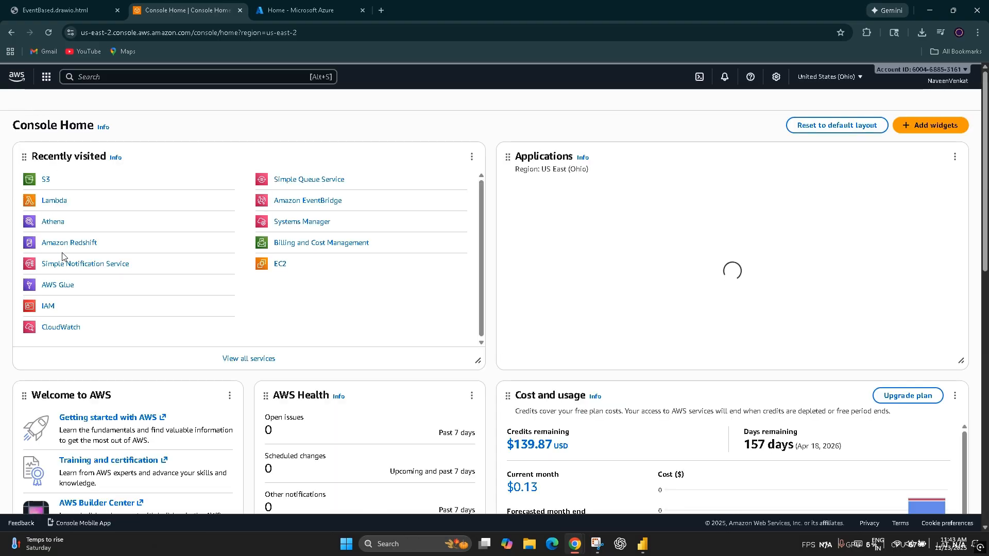
left_click(206, 286)
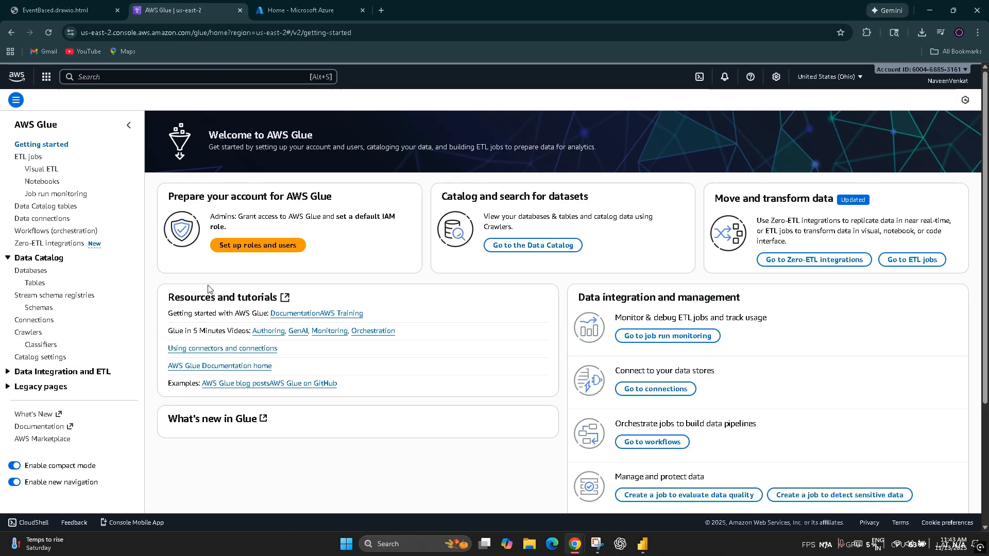
left_click(45, 169)
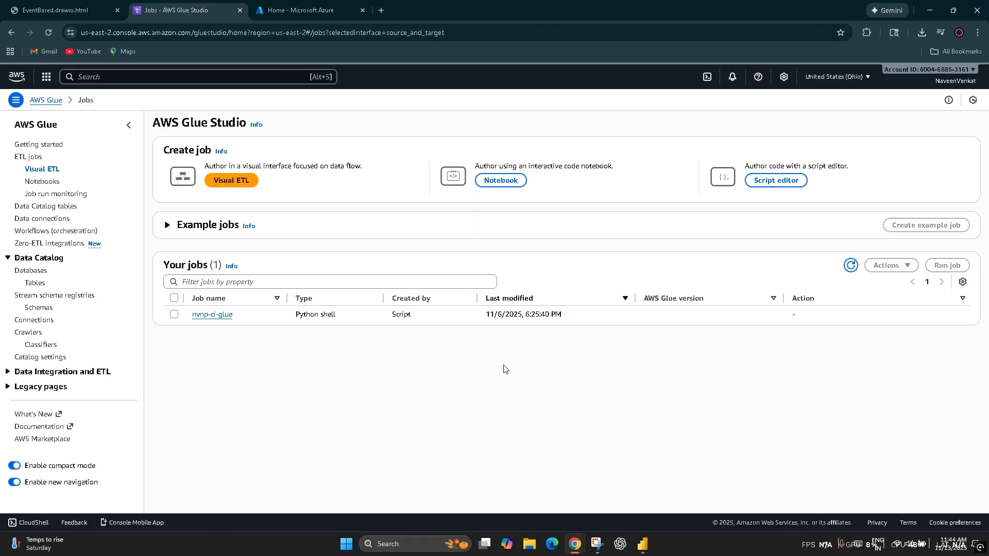
left_click(212, 315)
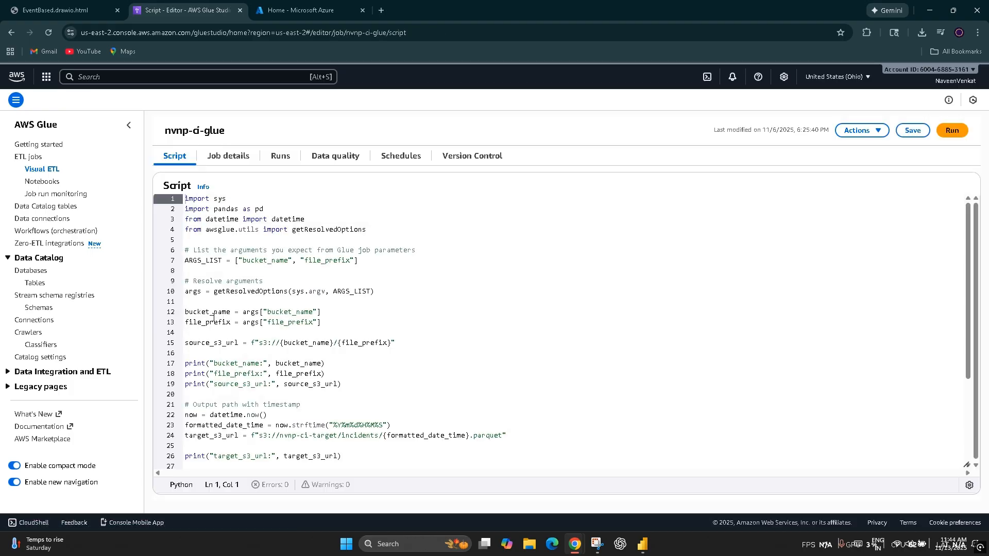
left_click(282, 157)
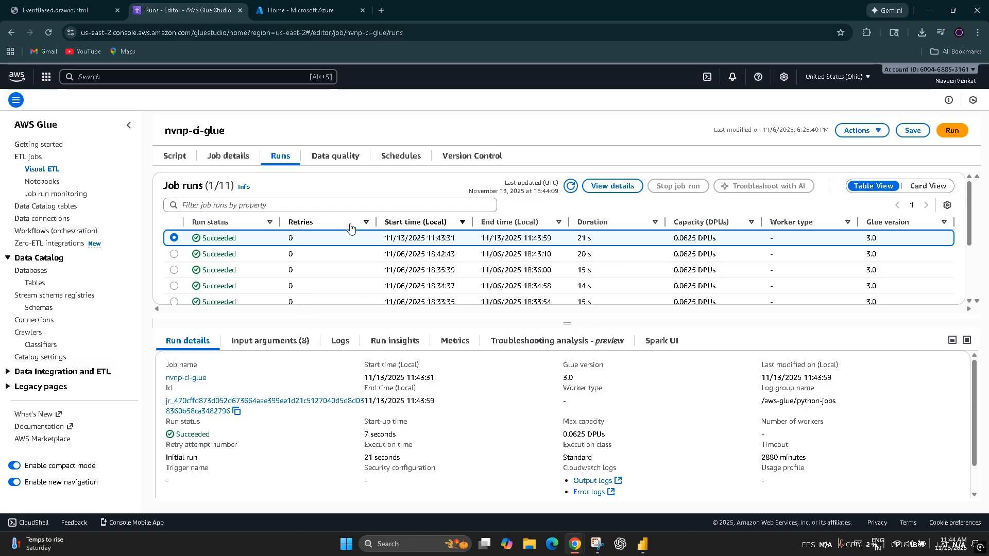
Step: Duplicate the Glue browser tab, open the incidents/ folder of nvnp-ci-target in the copy, and refresh its object list
right_click(204, 14)
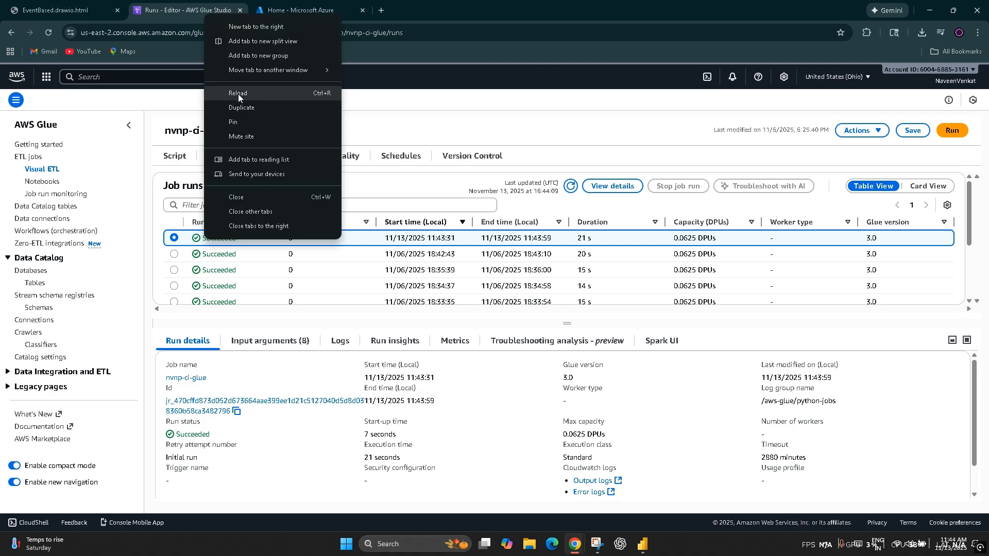
left_click(240, 108)
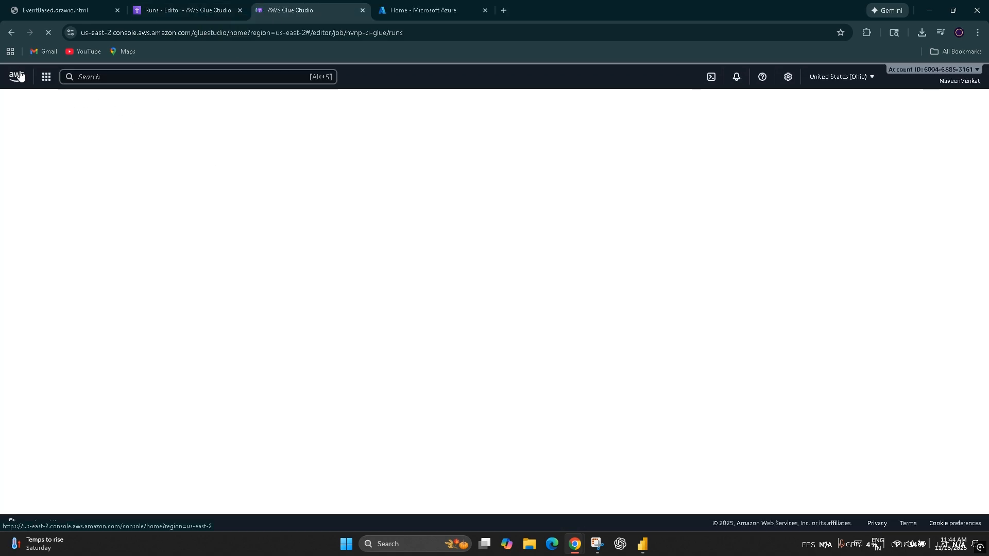
left_click(19, 76)
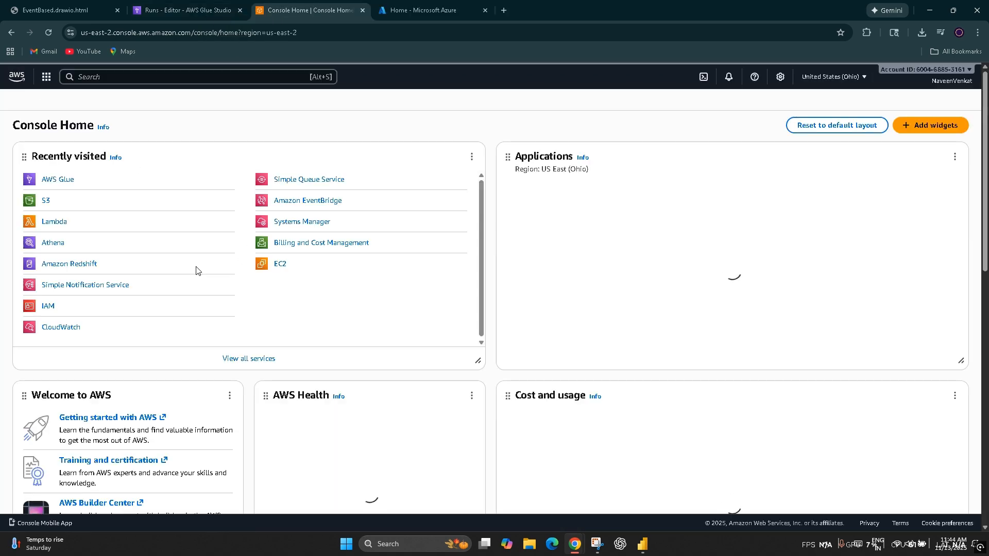
left_click(194, 202)
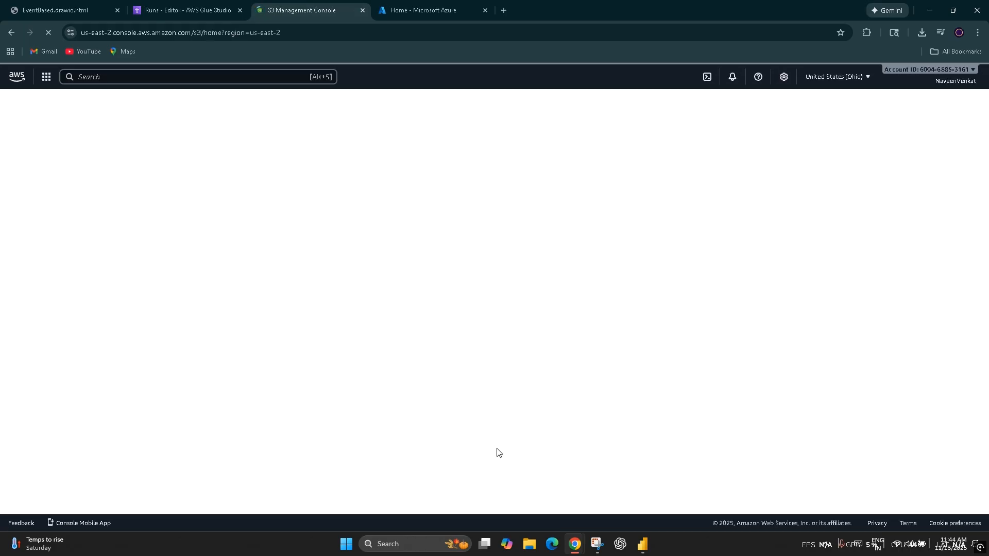
left_click(213, 279)
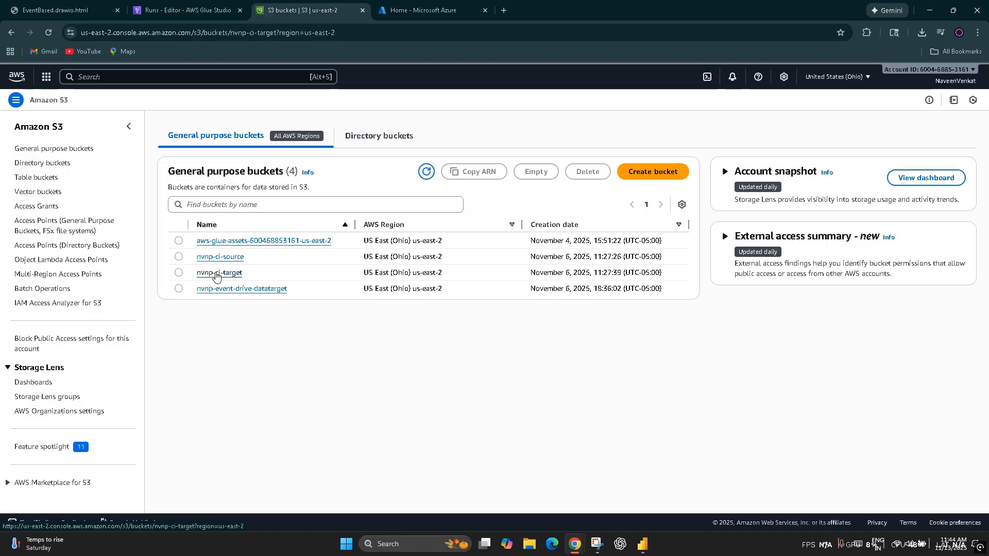
left_click(223, 265)
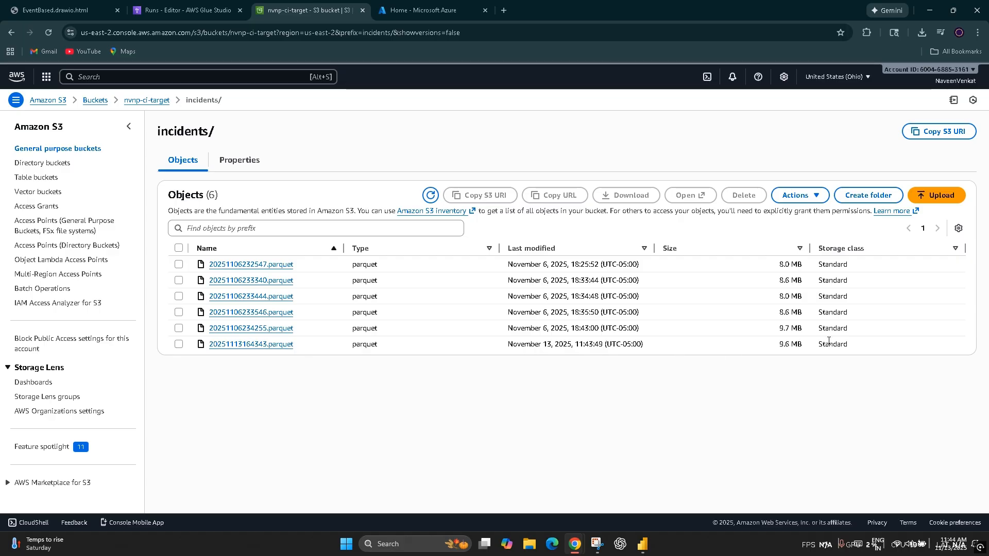
left_click(431, 196)
Step: Compare the nvnp-ci-glue job runs with the target folder's parquet files, and return to the AWS Console Home
left_click(194, 9)
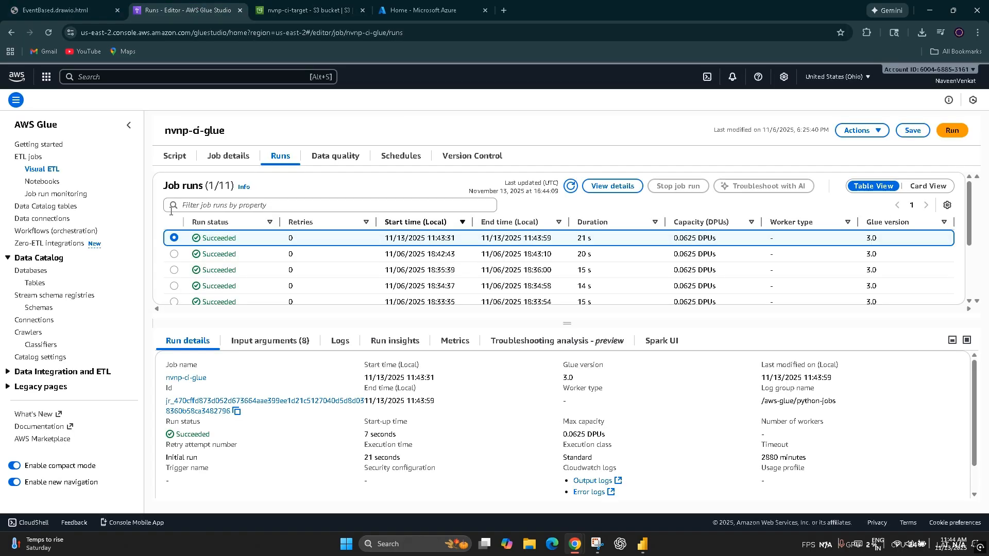
left_click(260, 11)
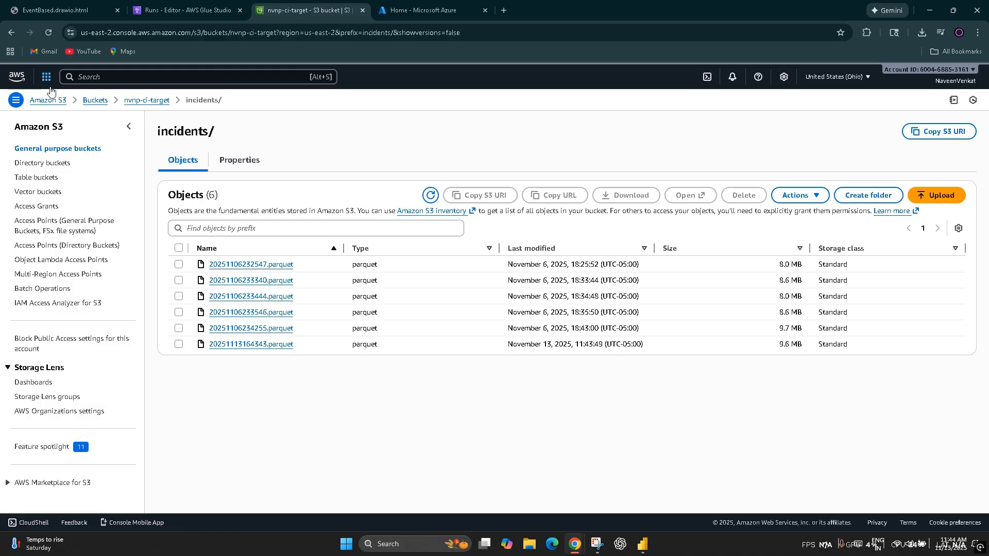
left_click(17, 77)
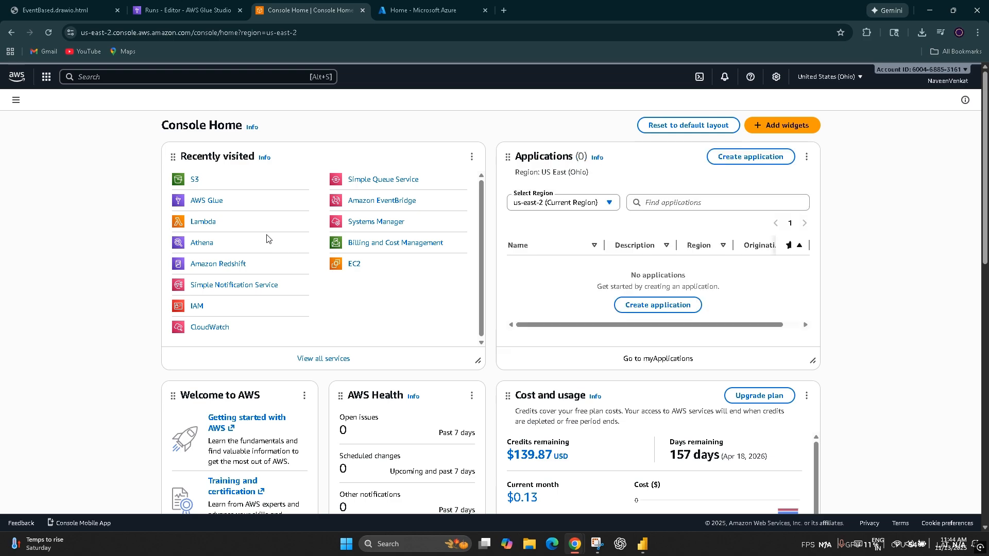
Step: Open the Athena query editor and rerun the COUNT(dr_no) query on the incidents table of nvnp-ci-database
left_click(199, 243)
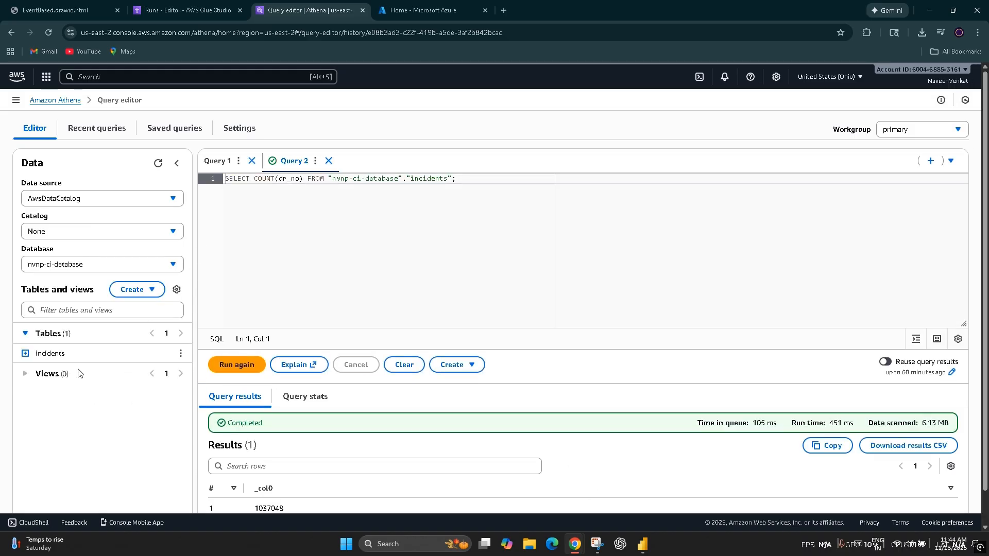
scroll(417, 469, "down", 1)
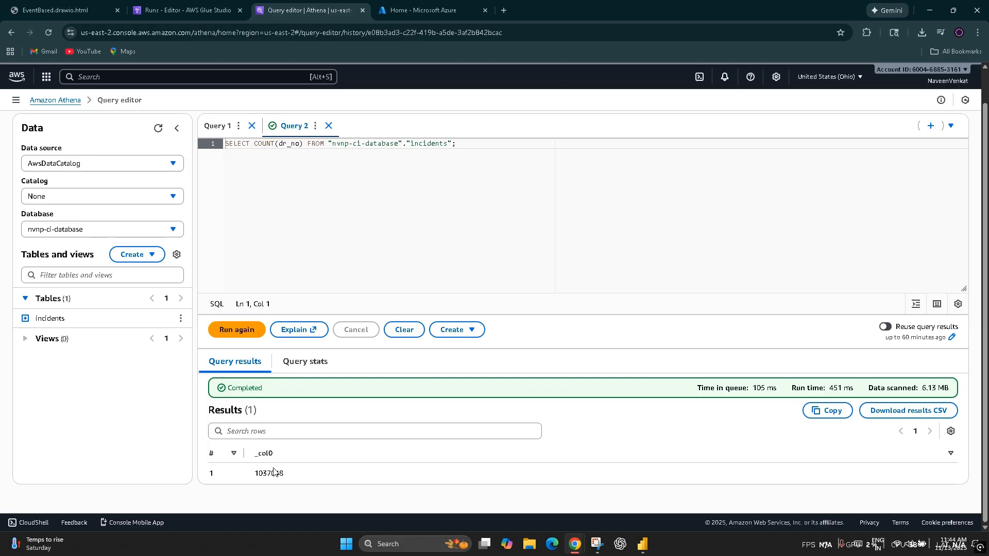
scroll(322, 287, "up", 1)
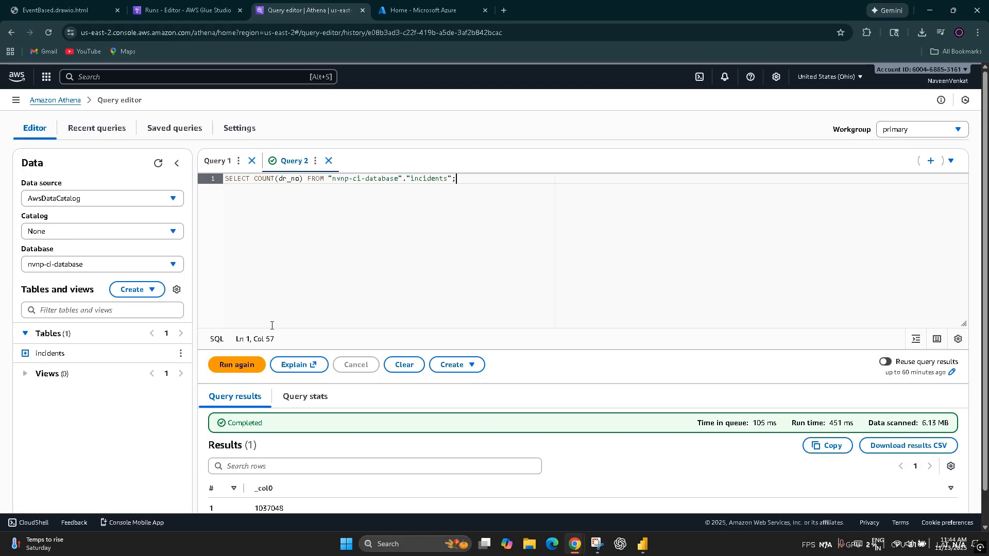
left_click(243, 360)
scroll(382, 371, "down", 1)
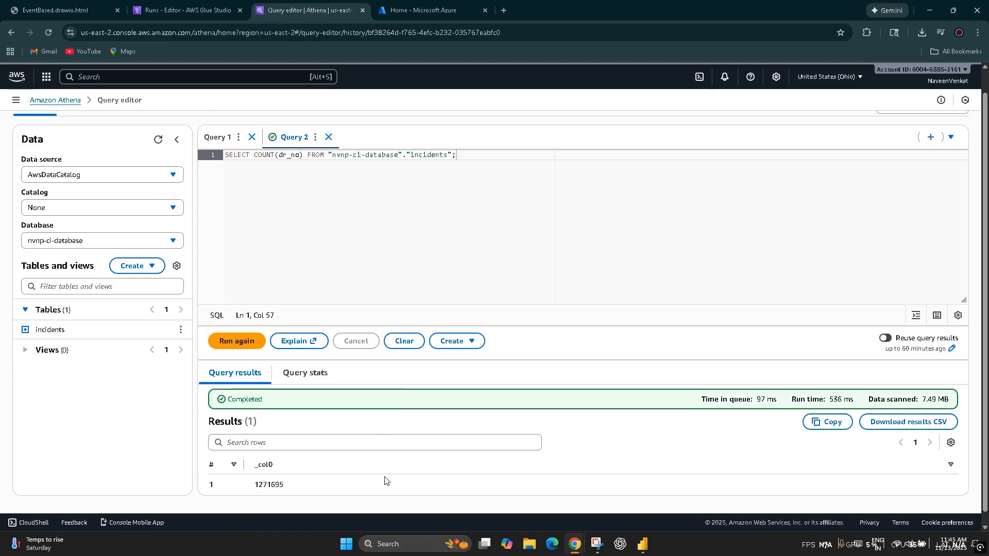
left_click_drag(258, 487, 293, 488)
scroll(344, 482, "up", 1)
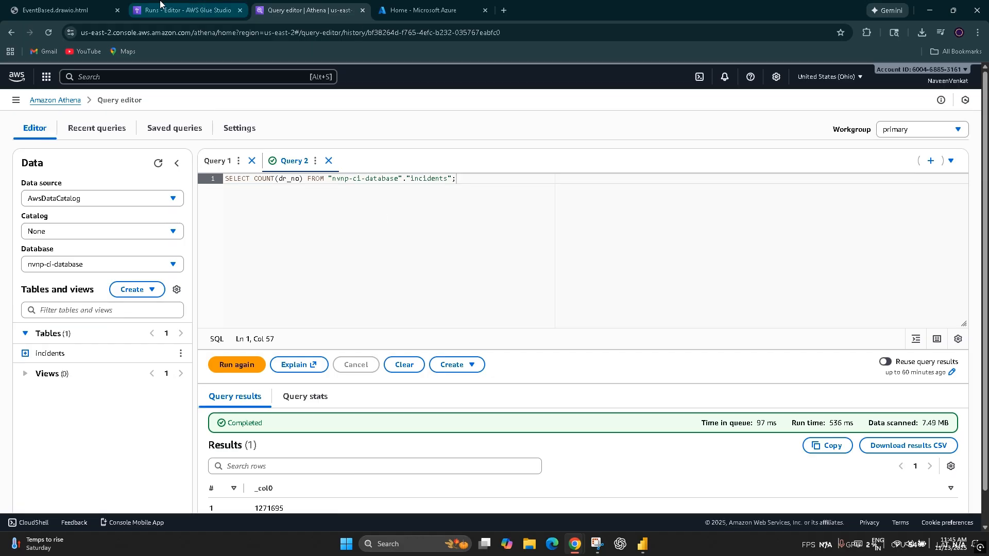
Step: Review the event-driven pipeline diagram in its browser tab and return to the nvnp-ci-glue job runs
left_click(186, 11)
left_click(76, 5)
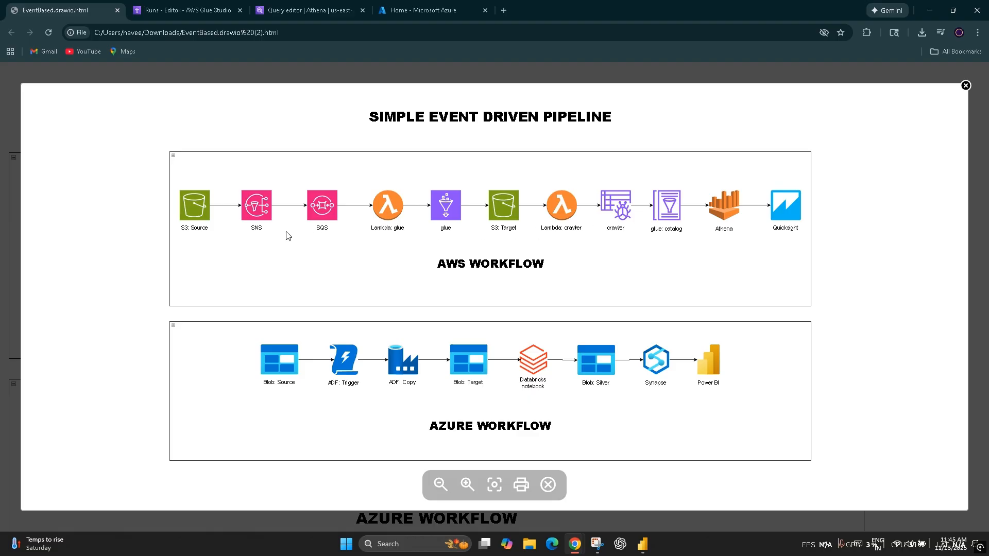
left_click(148, 8)
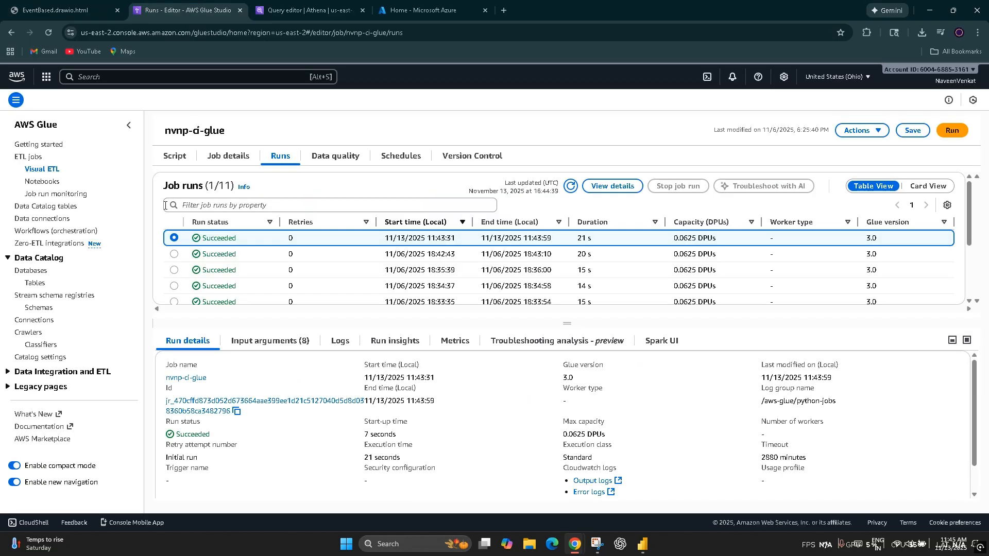
Step: Open the AWS Console Home in a duplicate of the Glue browser tab placed right after the diagram tab
right_click(197, 11)
left_click(243, 103)
left_click_drag(291, 5, 170, 8)
left_click(22, 76)
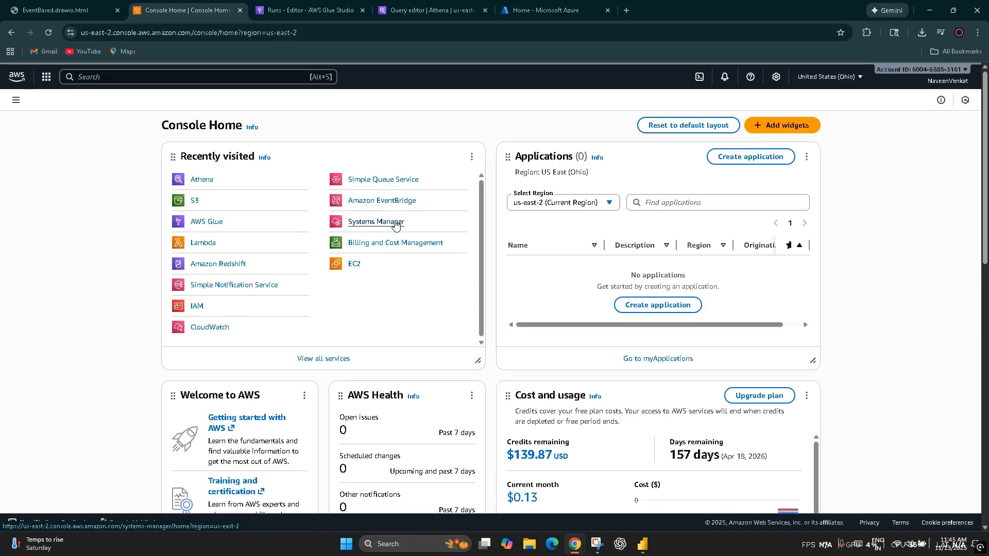
Step: Open nvnp-ci-topic in Simple Notification Service and examine its access policy and its subscription's details
left_click(199, 285)
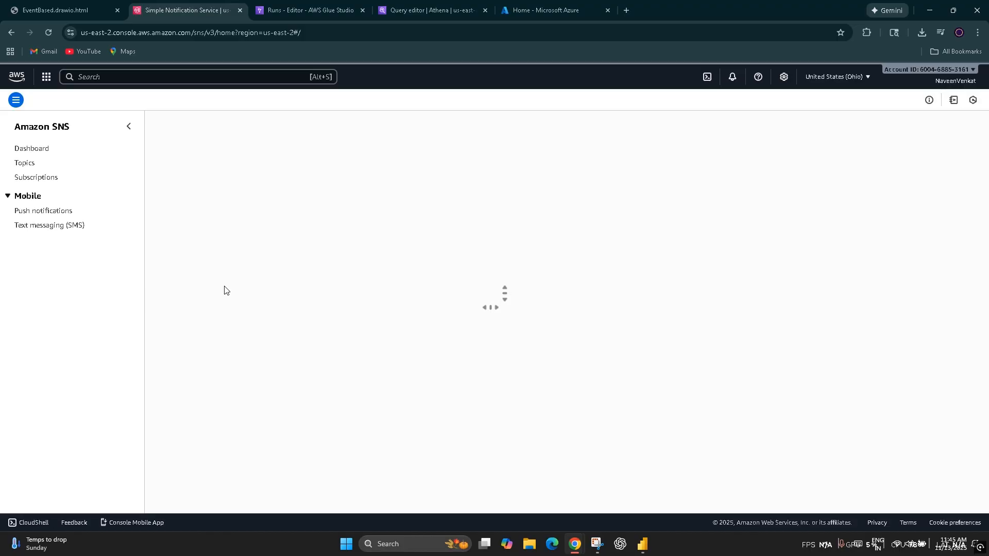
left_click(25, 163)
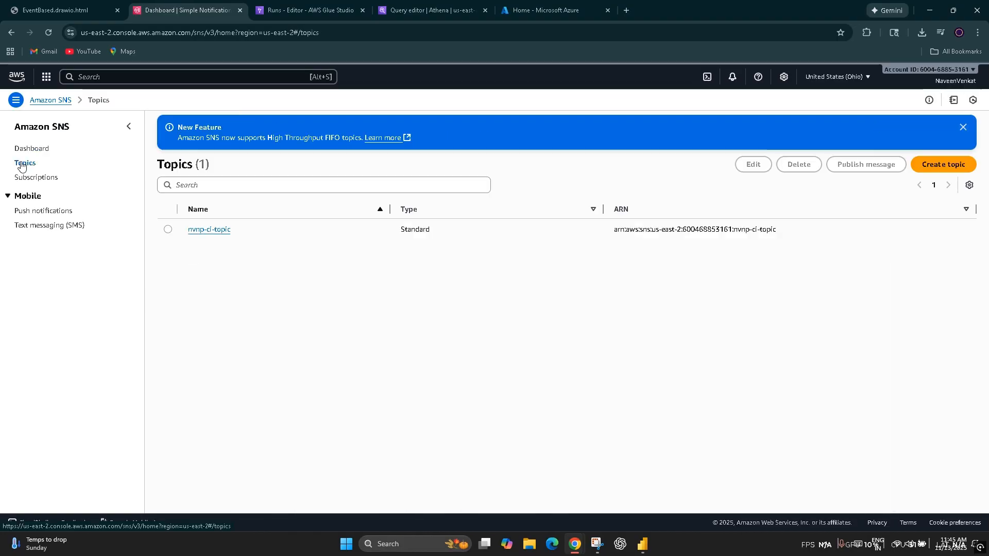
left_click(222, 230)
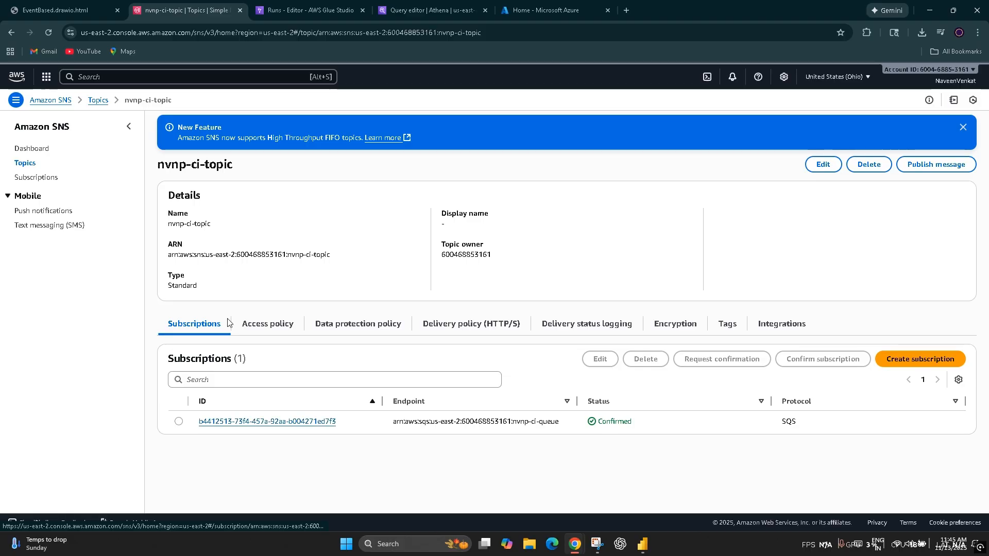
scroll(452, 395, "down", 3)
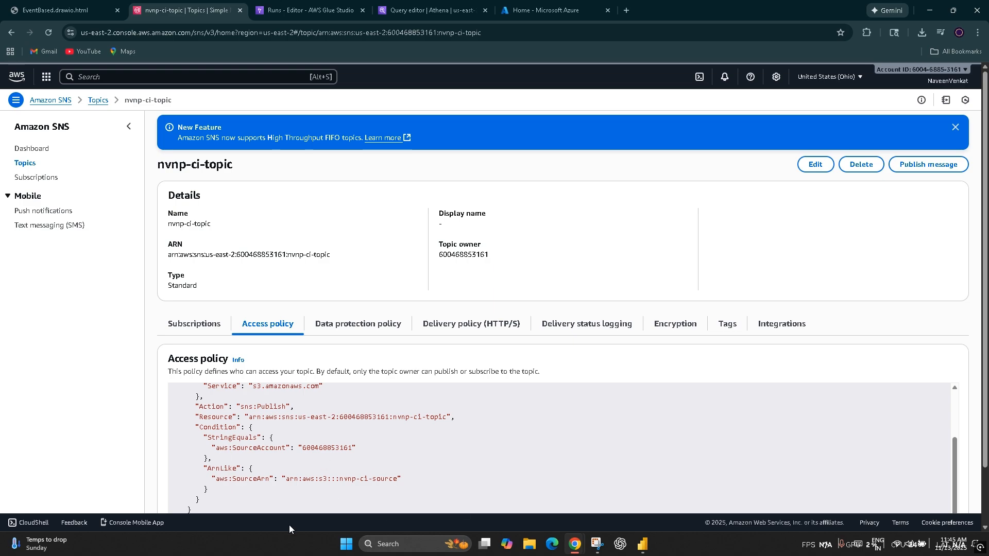
scroll(381, 506, "up", 2)
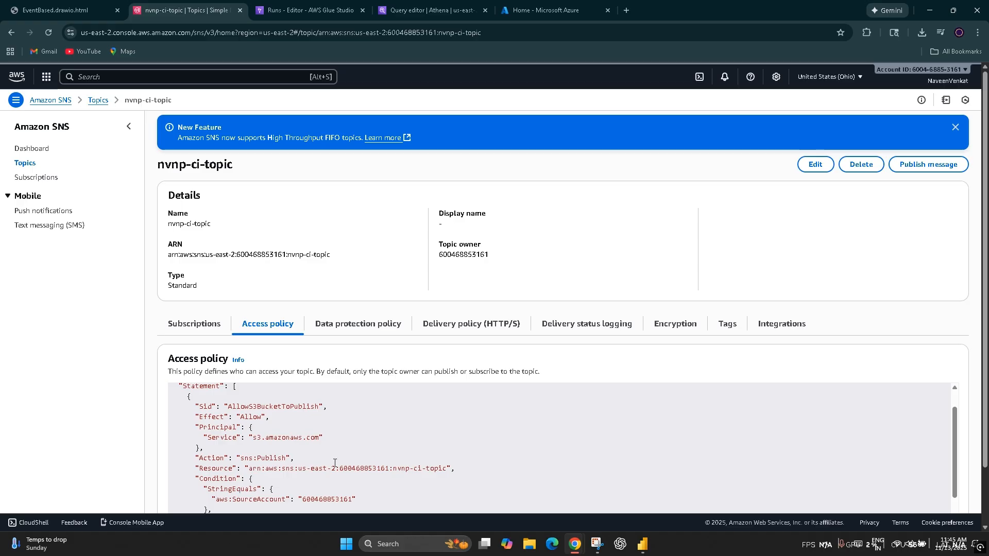
left_click(205, 324)
left_click(222, 422)
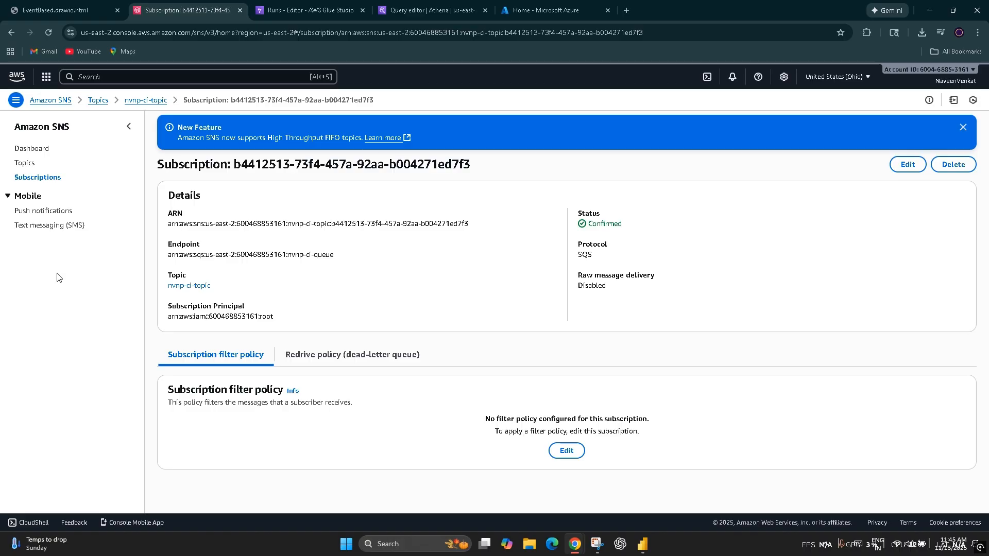
Step: Open nvnp-ci-queue in Simple Queue Service and examine its SNS subscriptions and queue policies
left_click(17, 76)
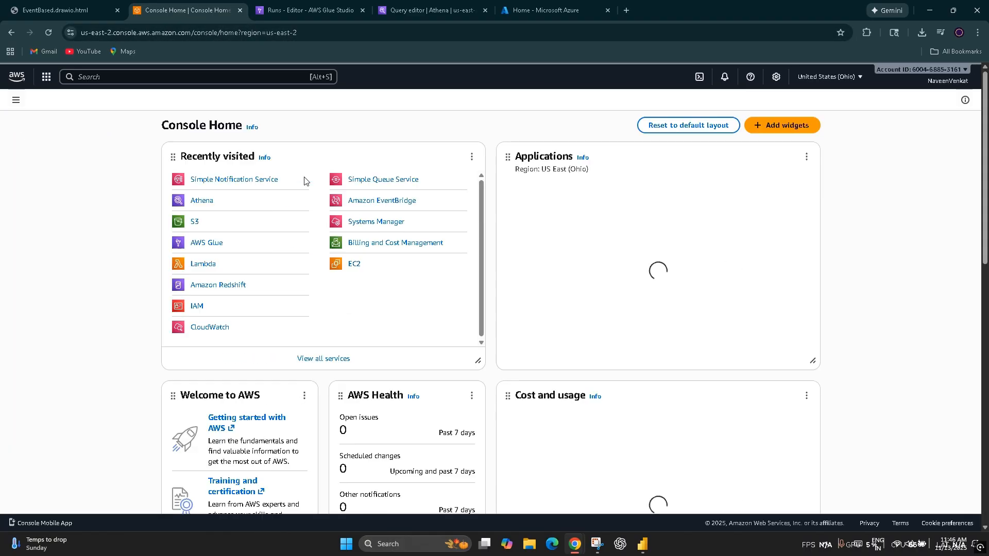
left_click(377, 181)
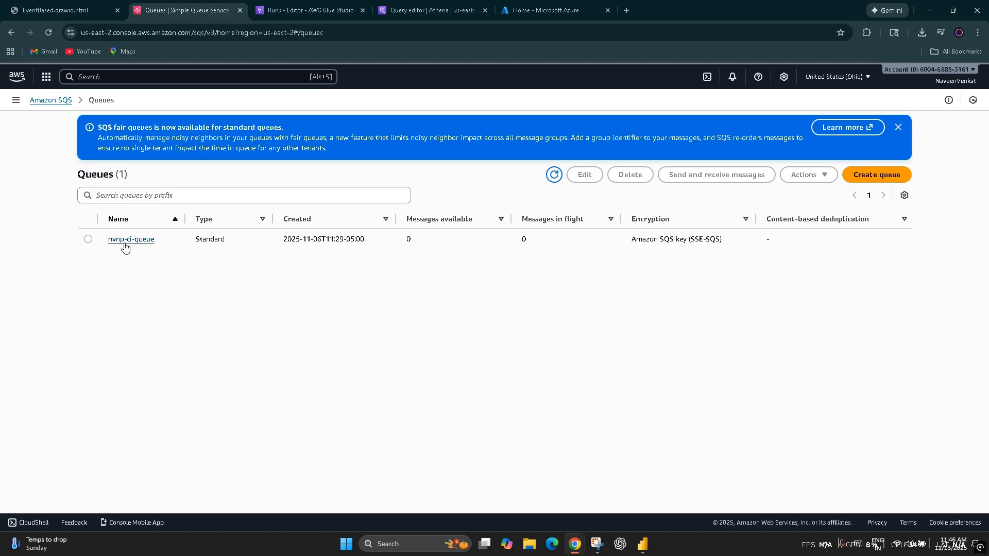
left_click(124, 244)
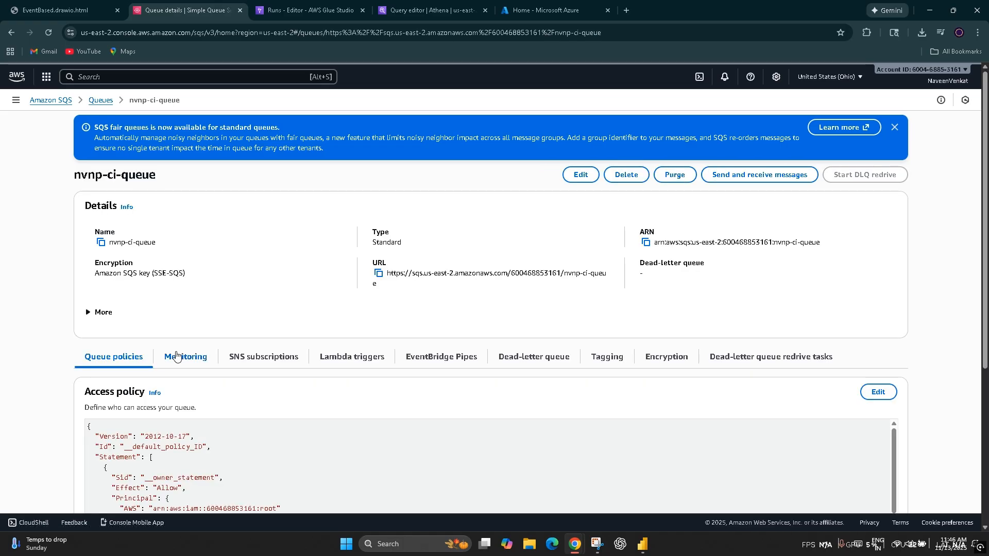
left_click(289, 356)
scroll(290, 356, "down", 1)
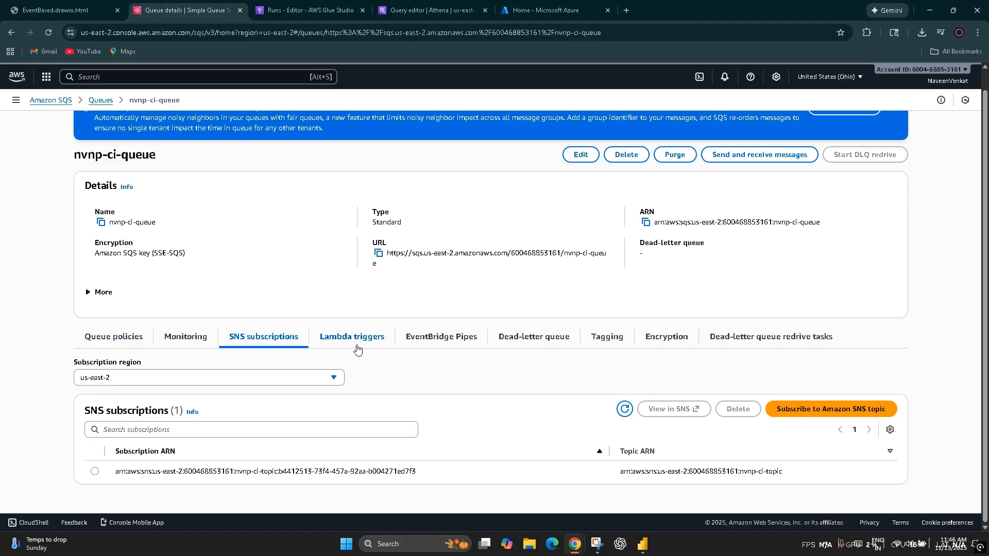
left_click(129, 342)
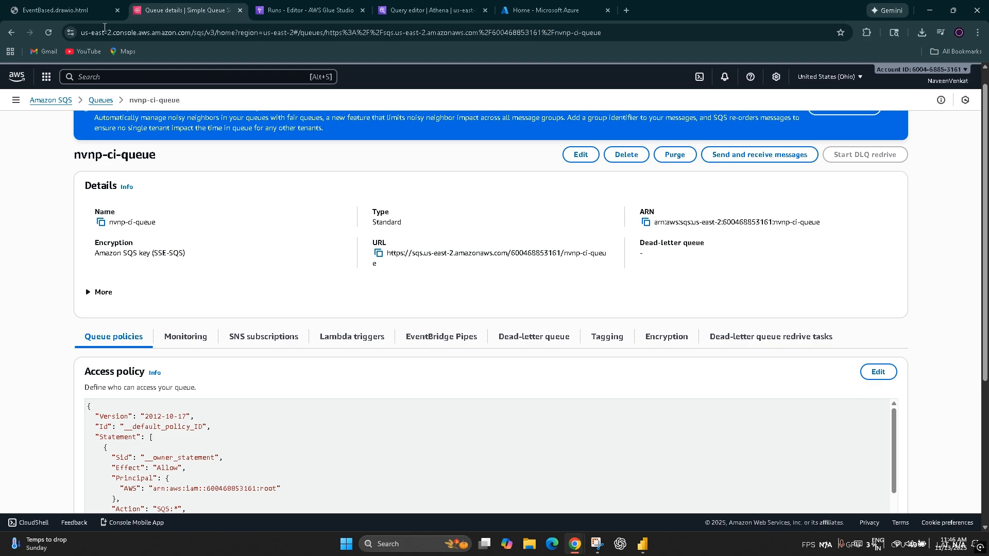
Step: List the Lambda functions, compare them with the pipeline diagram, and open nvnp-ci-lambda-migration
left_click(17, 76)
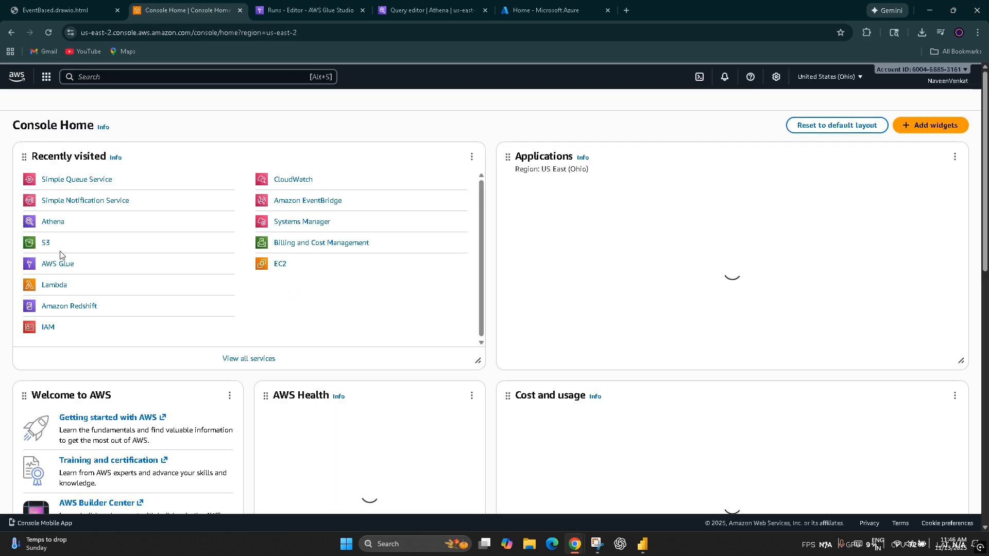
left_click(200, 285)
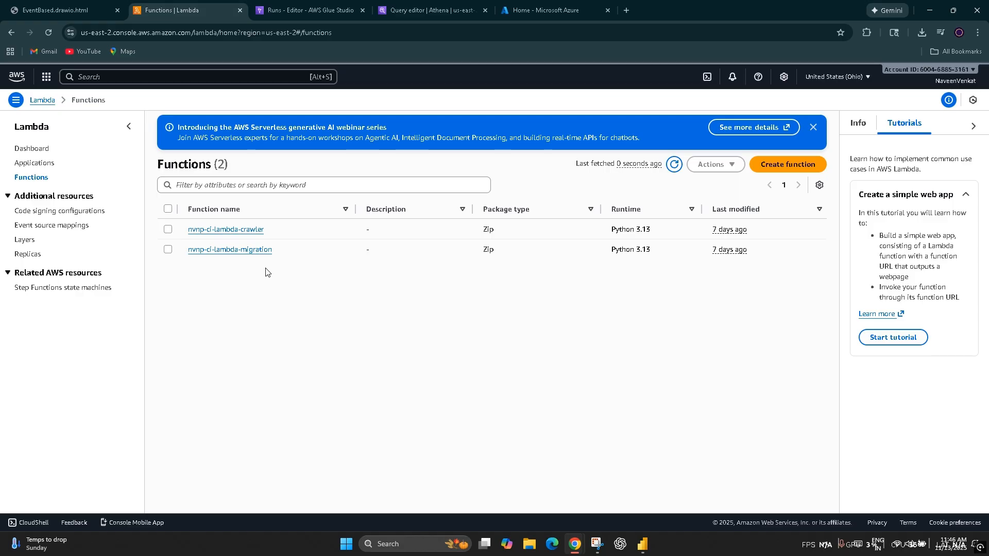
left_click(26, 4)
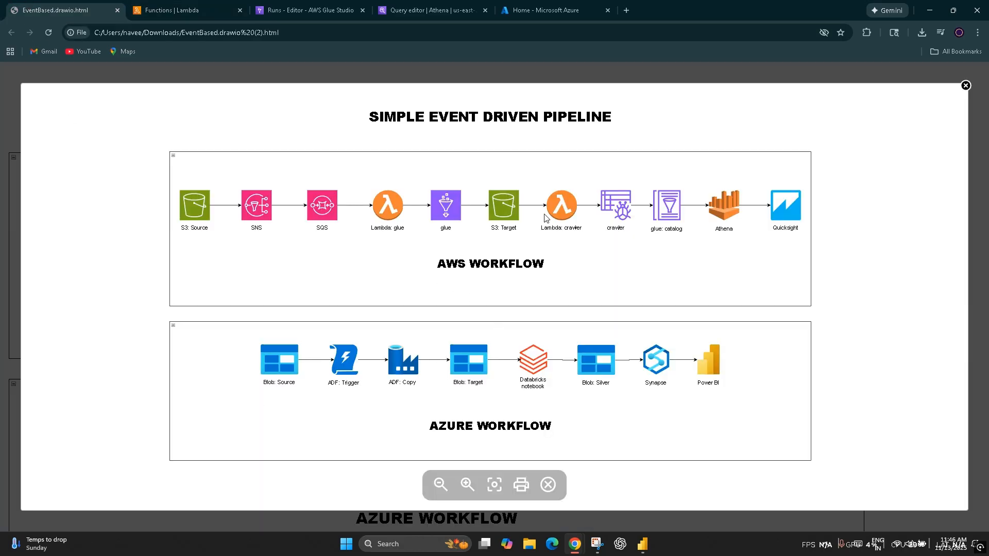
left_click(170, 10)
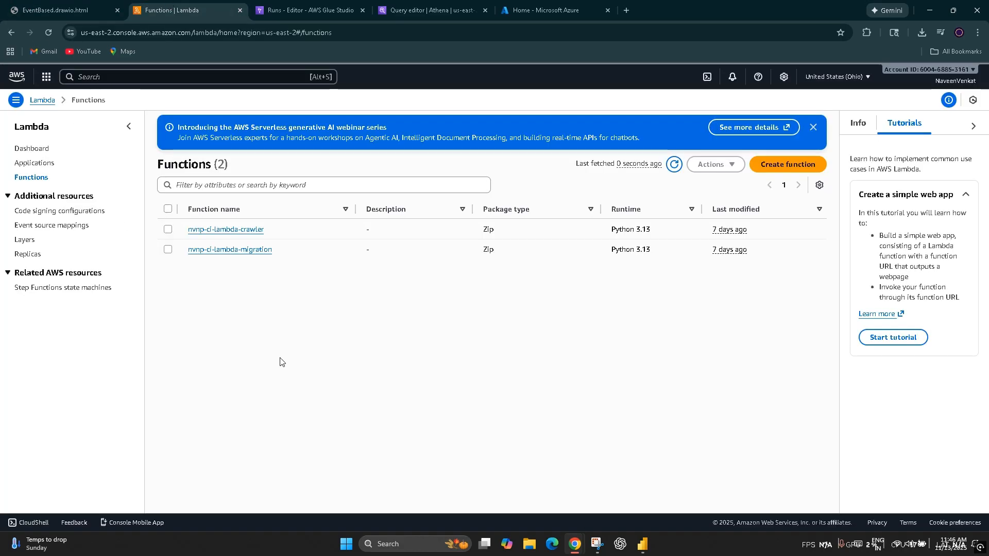
left_click(240, 251)
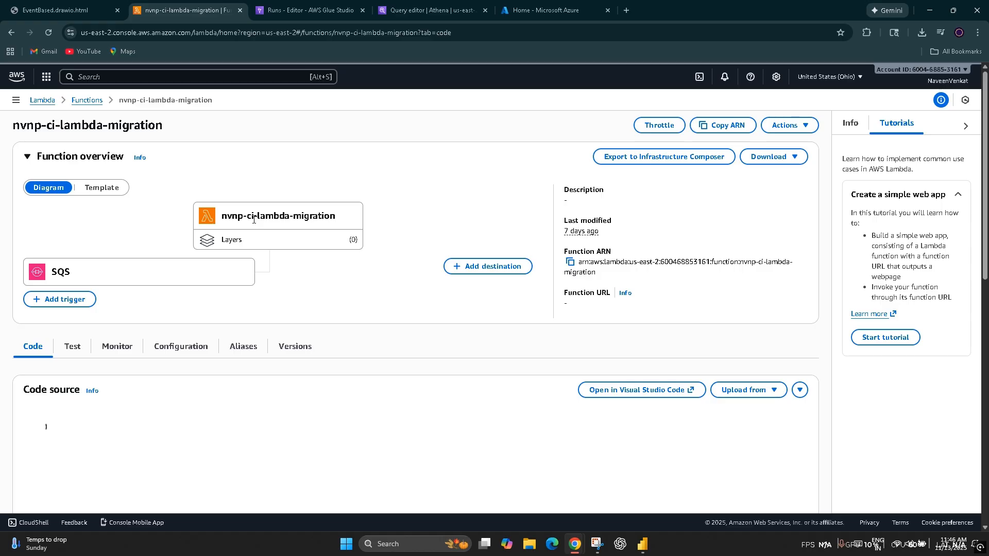
Step: Examine the details of the SQS trigger in the configuration of nvnp-ci-lambda-migration
left_click(94, 267)
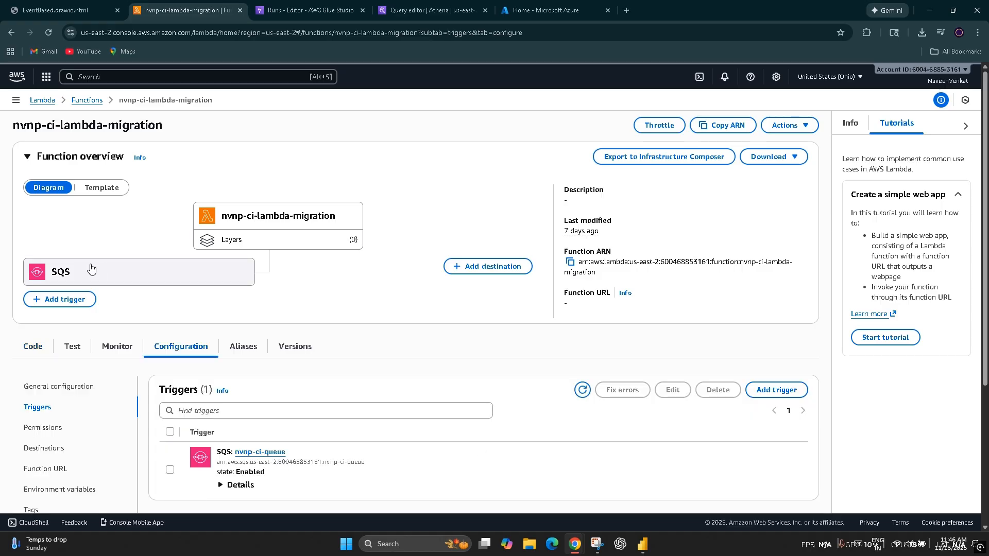
scroll(361, 418, "down", 1)
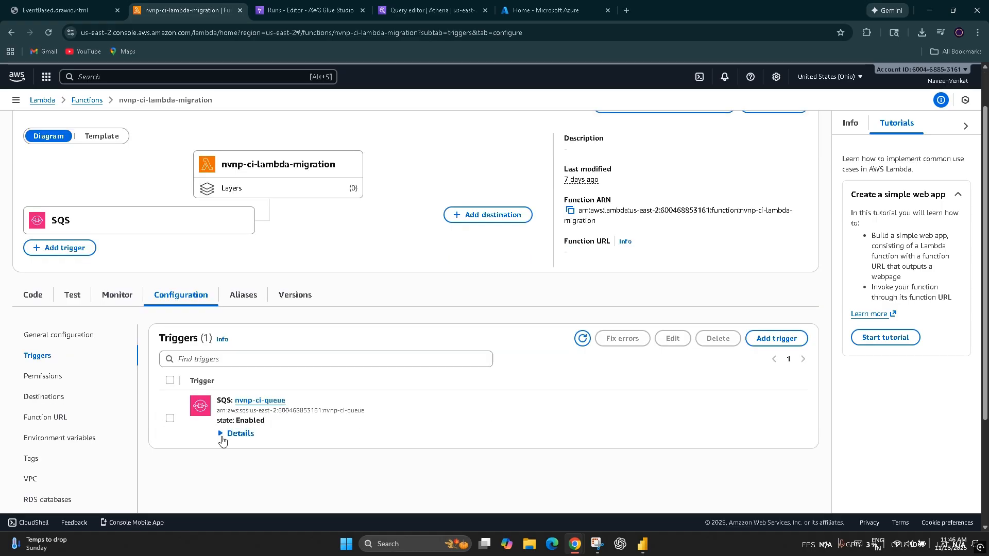
left_click(227, 434)
scroll(973, 349, "down", 3)
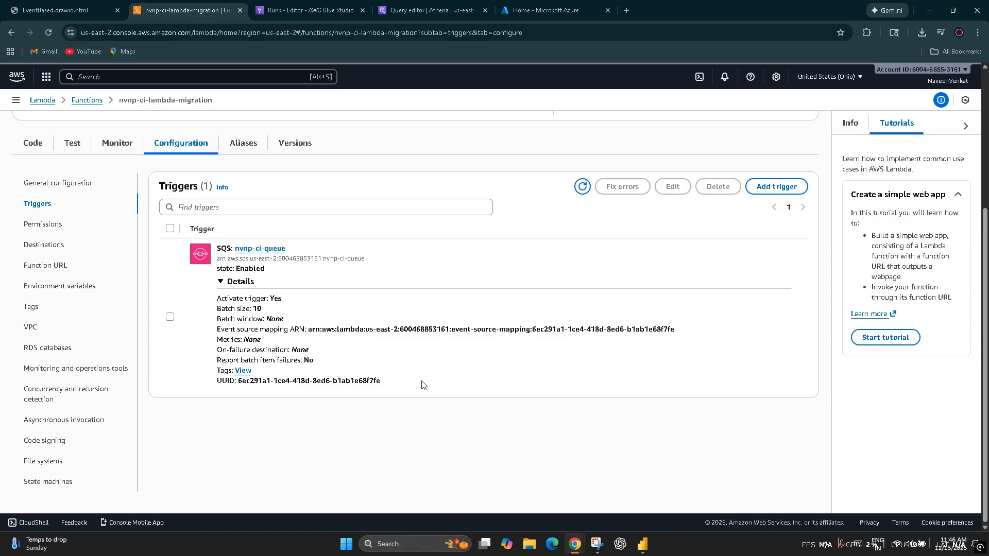
scroll(335, 406, "up", 4)
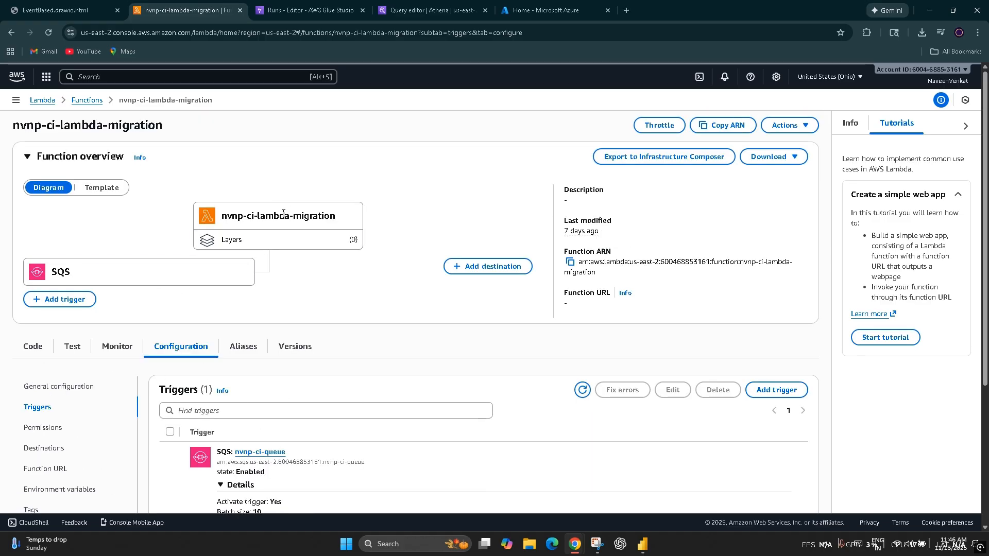
scroll(124, 361, "down", 2)
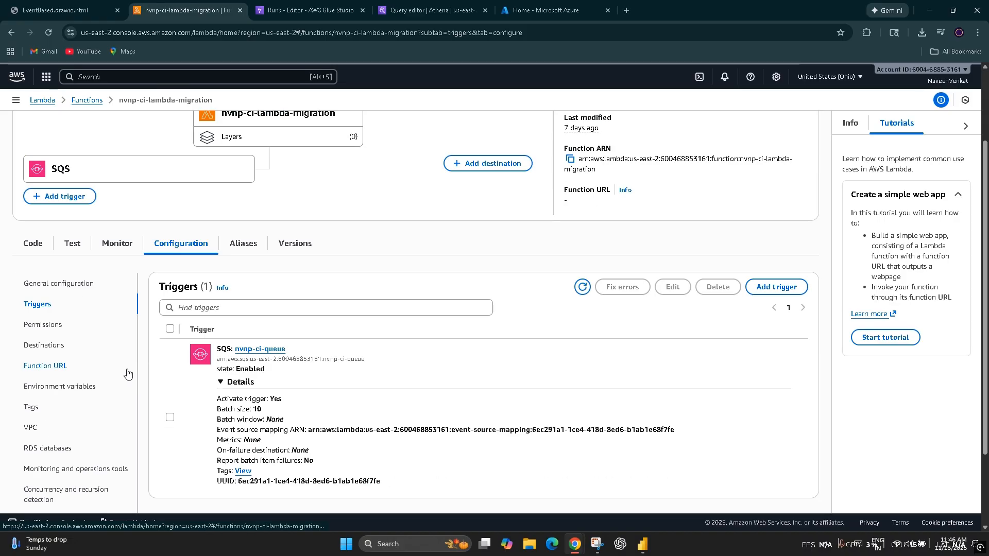
Step: Review the execution role permissions and the general configuration of nvnp-ci-lambda-migration
left_click(49, 324)
scroll(368, 407, "down", 2)
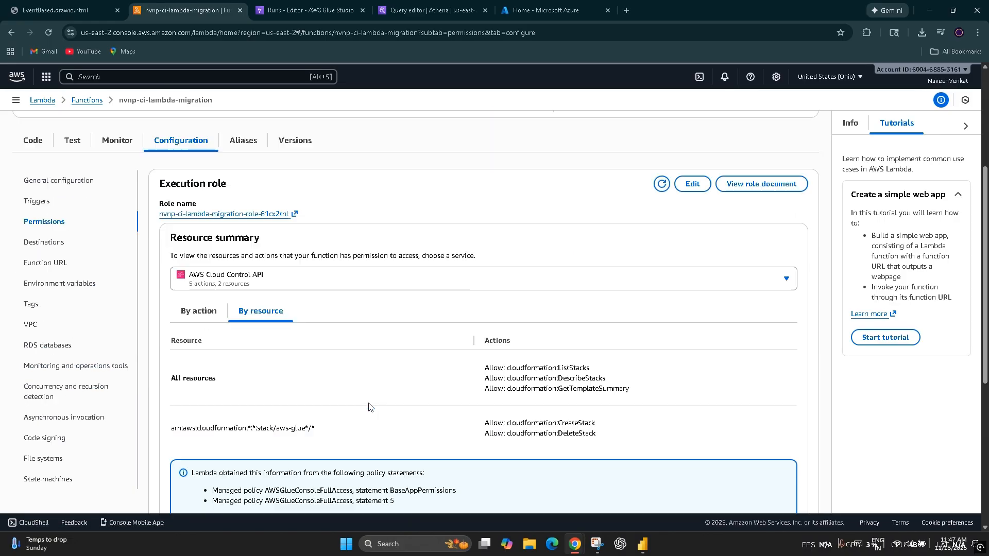
scroll(369, 407, "up", 2)
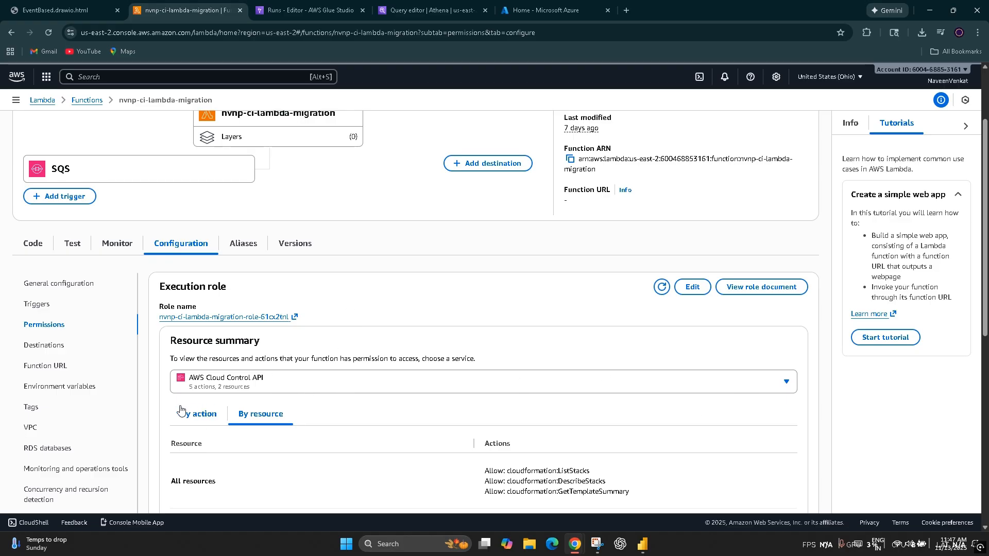
left_click(31, 283)
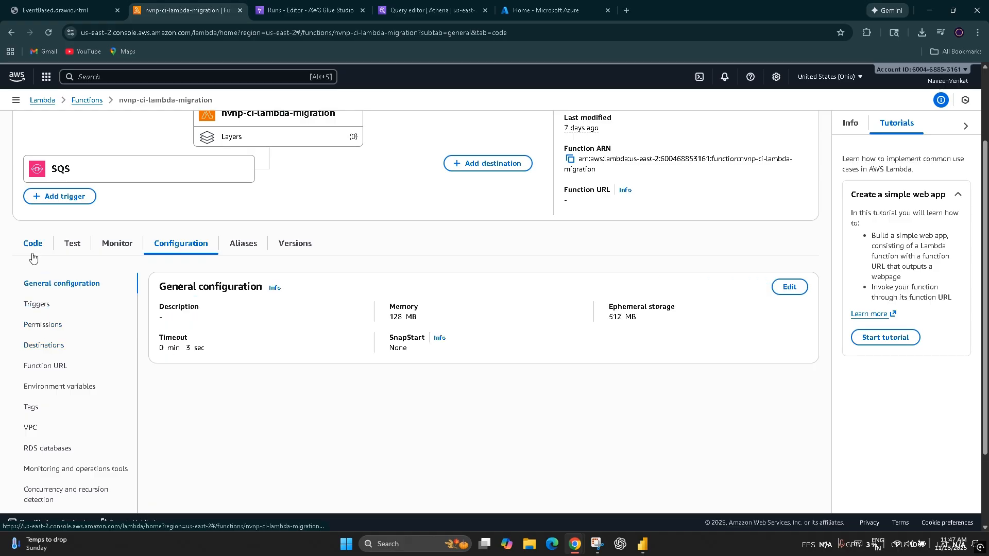
Step: Open the source code of nvnp-ci-lambda-migration and examine the imports and message parsing in lambda_function.py
left_click(32, 250)
scroll(247, 406, "down", 3)
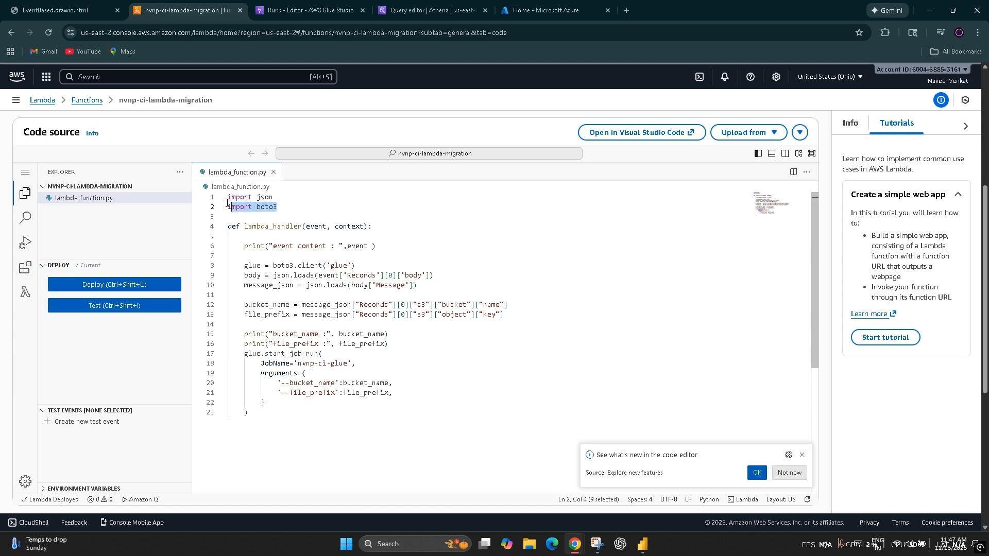
left_click_drag(281, 209, 227, 197)
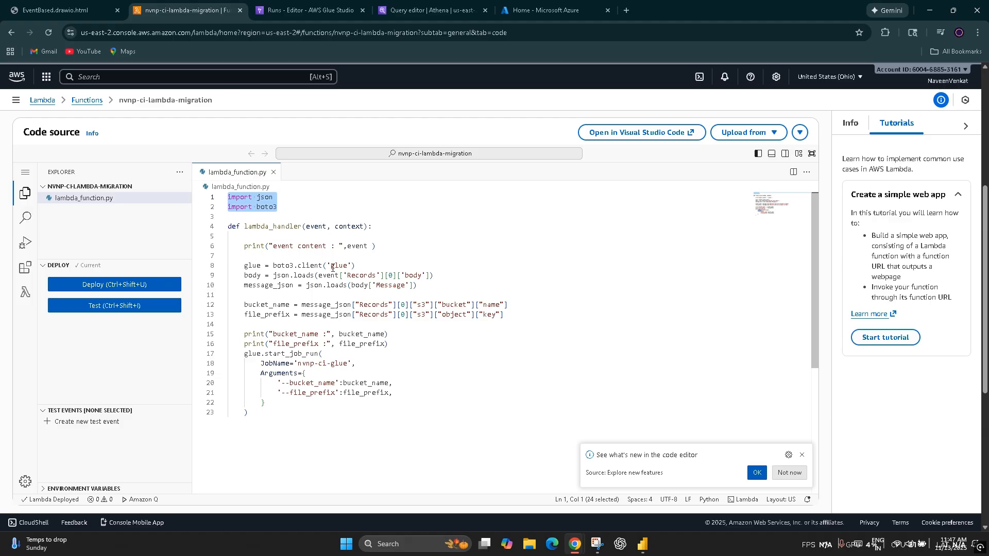
left_click(494, 285)
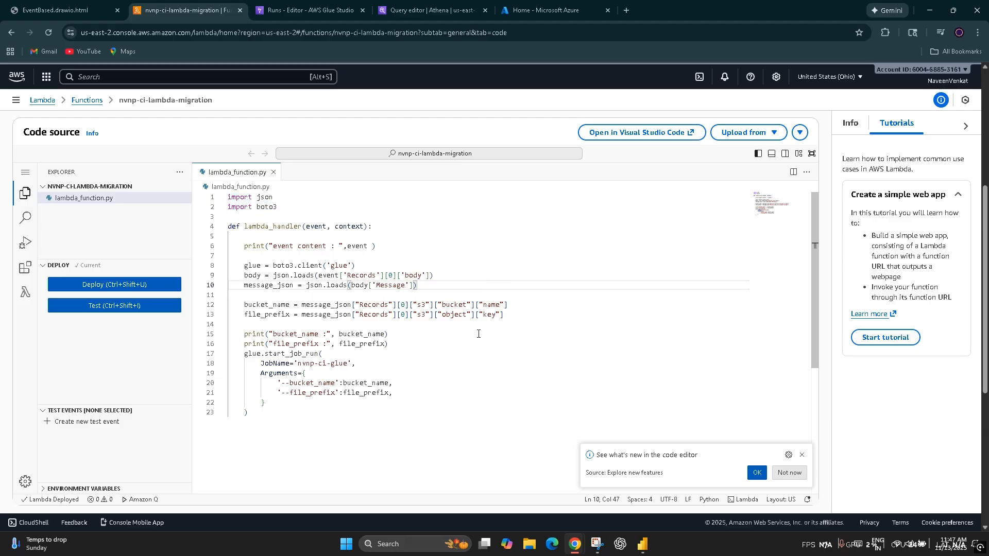
Step: Examine the lambda_handler definition and the boto3 Glue client line in lambda_function.py
left_click_drag(373, 228, 205, 231)
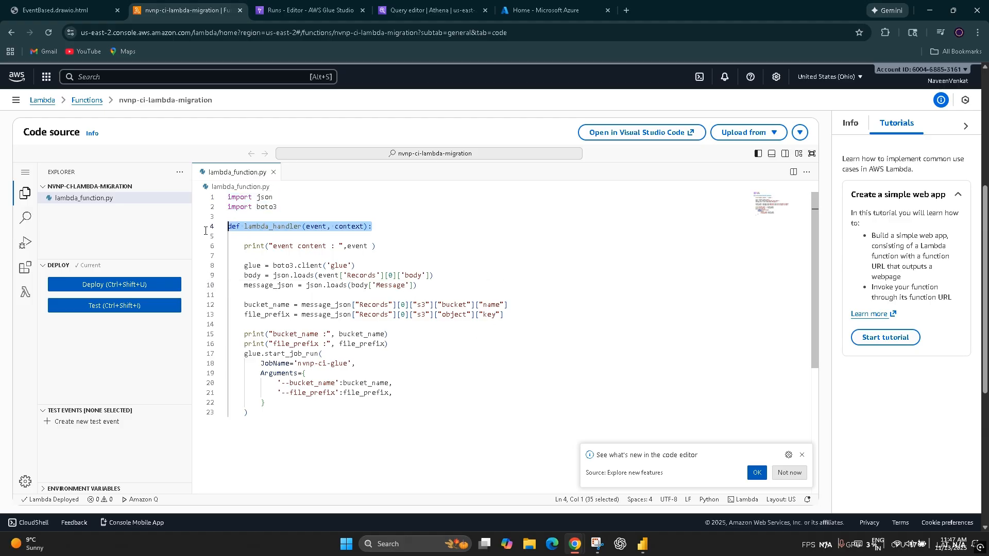
left_click(316, 326)
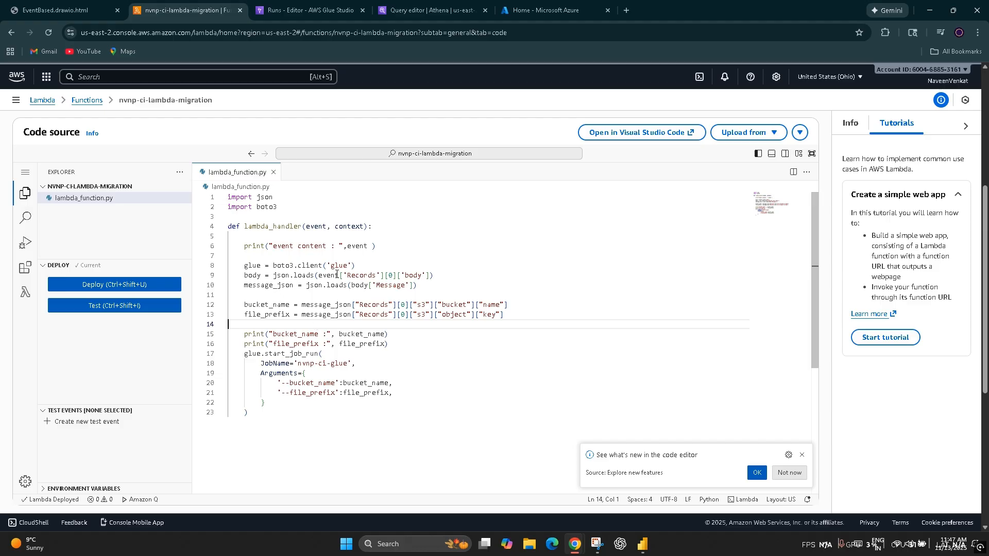
left_click_drag(357, 266, 245, 268)
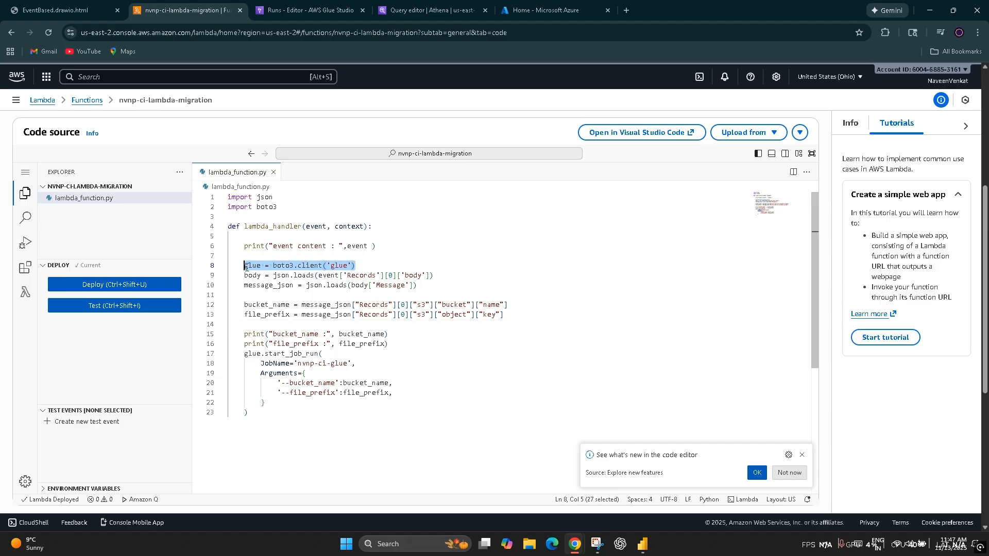
left_click(363, 413)
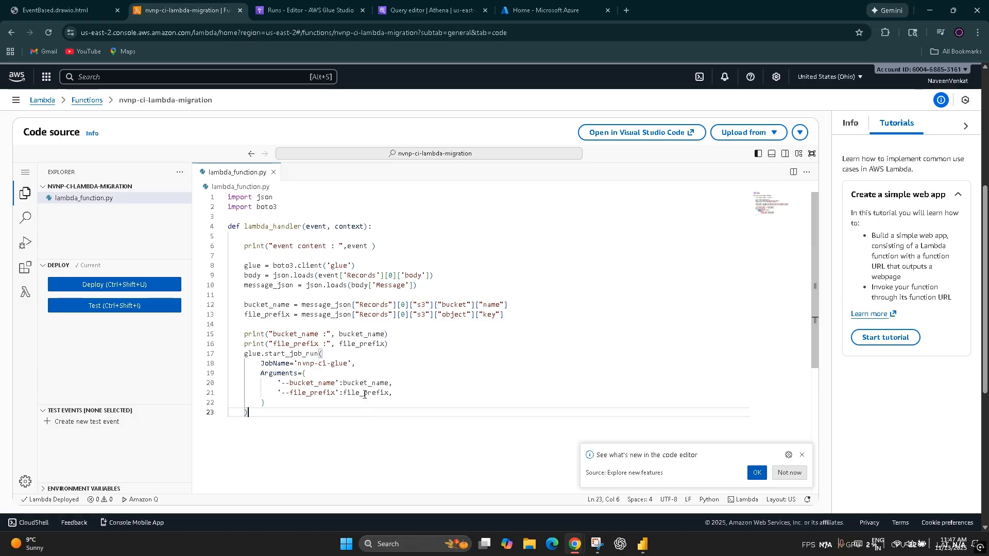
Step: Examine how lambda_function.py extracts the body, the Message, bucket_name and file_prefix from the event records
left_click(377, 277)
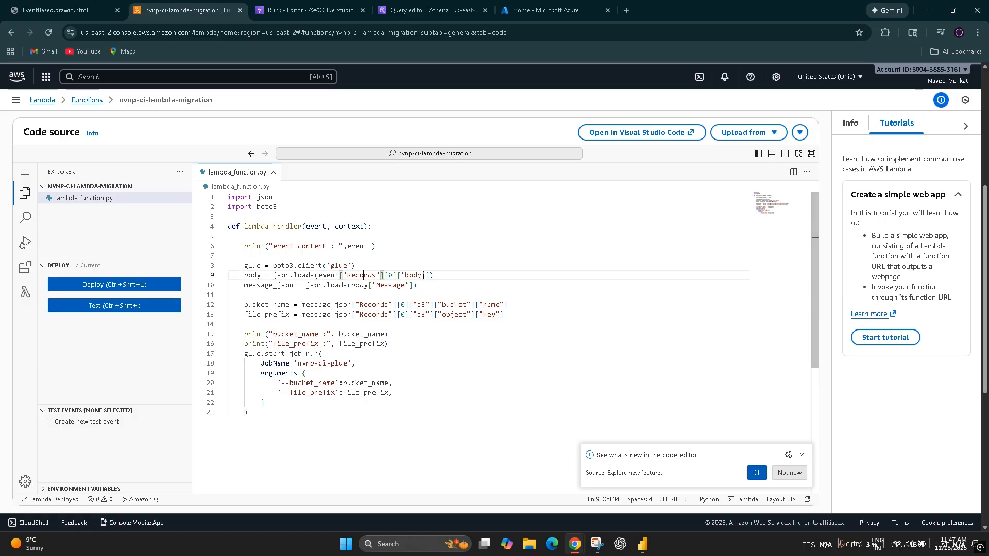
left_click(422, 276)
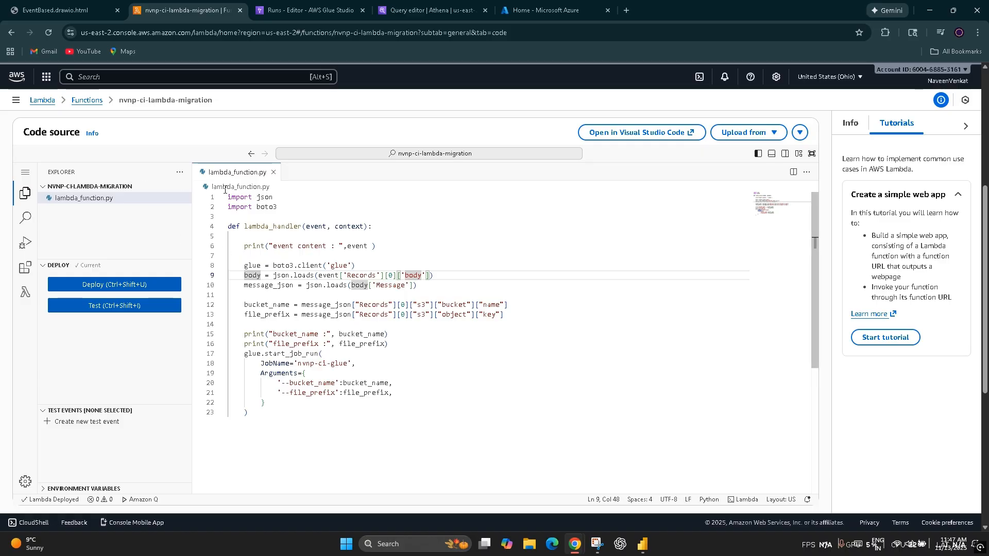
left_click(282, 285)
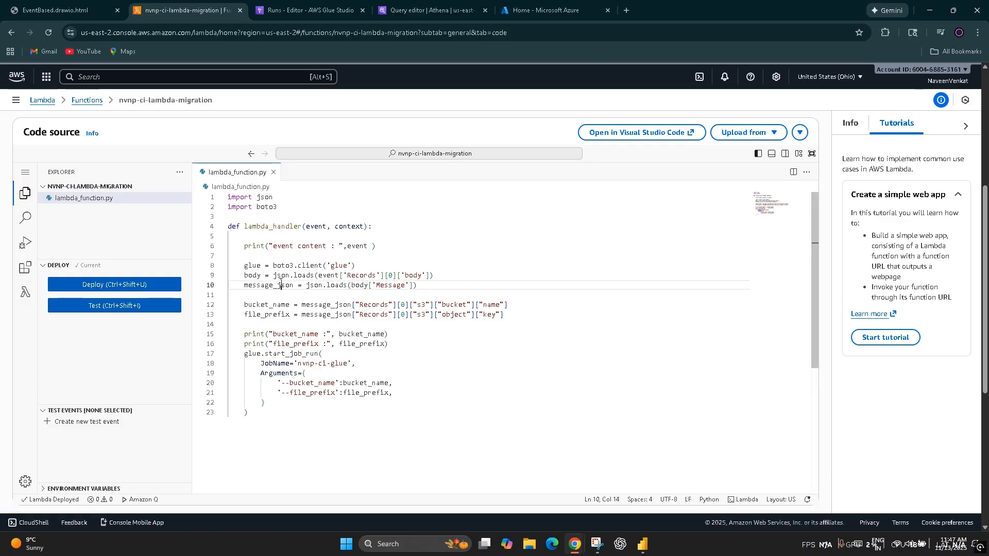
double_click(390, 285)
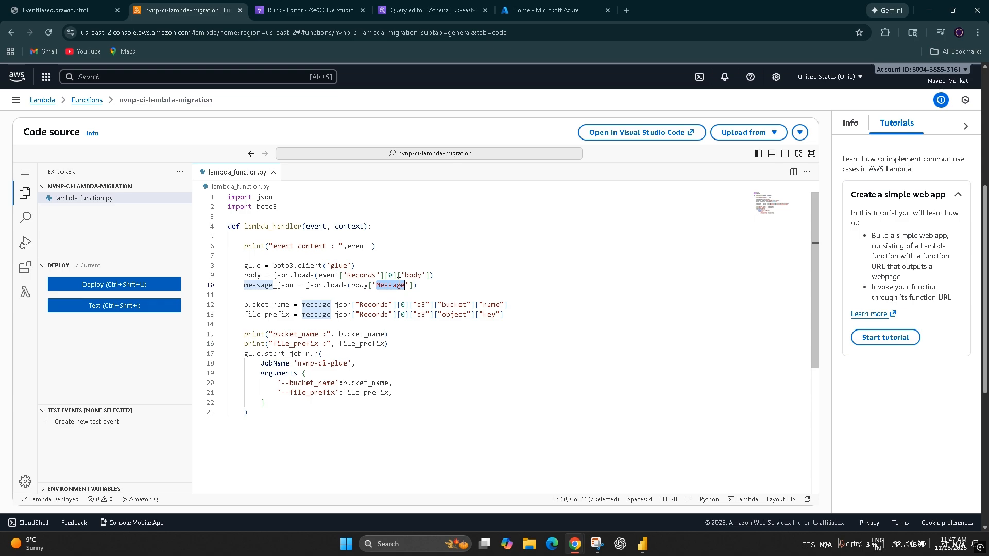
double_click(267, 305)
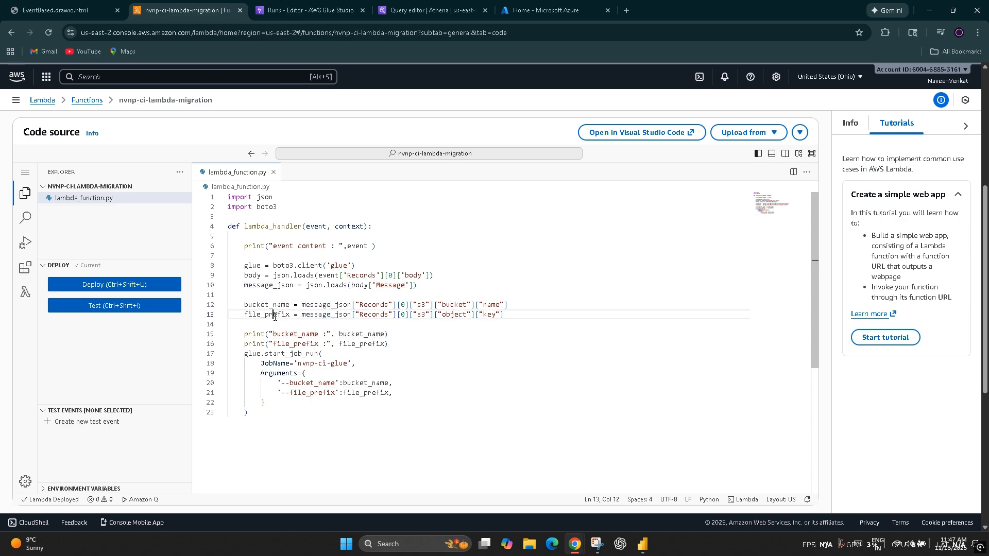
double_click(276, 315)
Step: Duplicate the Lambda browser tab and use the copy to view the incidents/ folder of the nvnp-ci-source S3 bucket
left_click(57, 11)
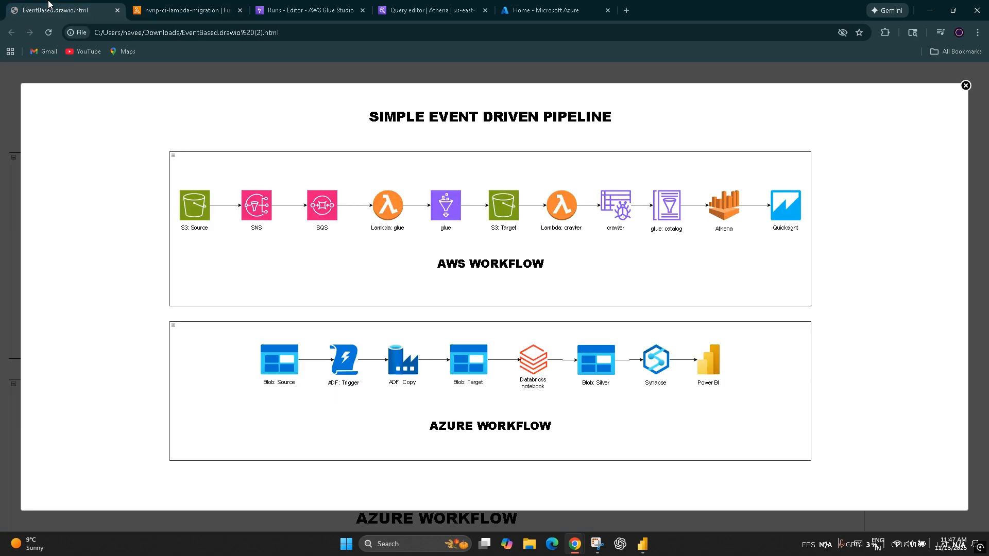
left_click(185, 11)
left_click(309, 10)
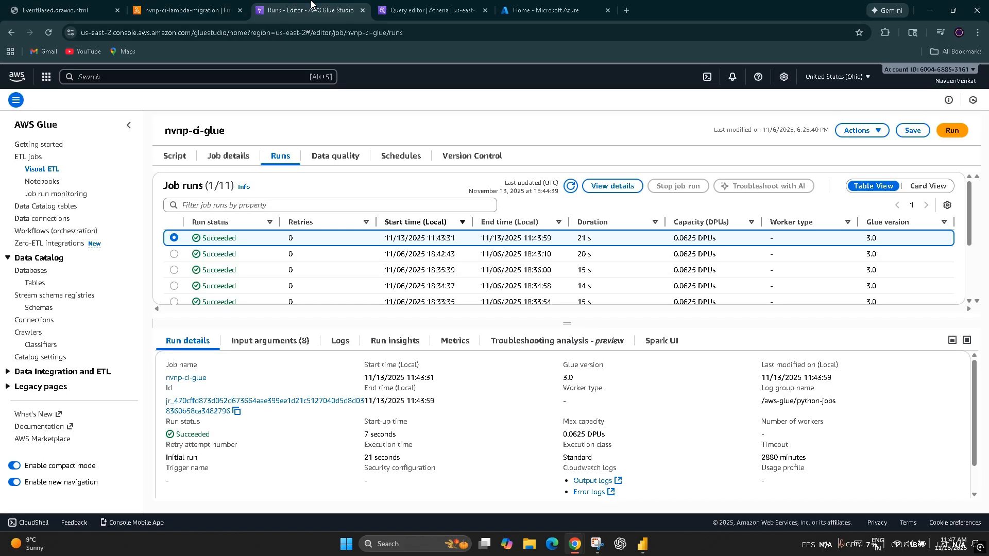
left_click(186, 10)
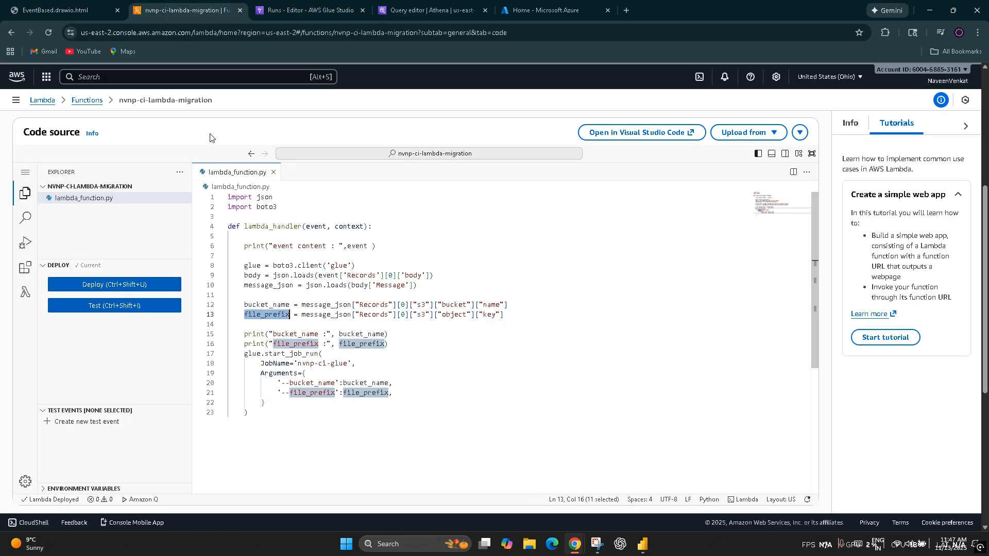
right_click(169, 11)
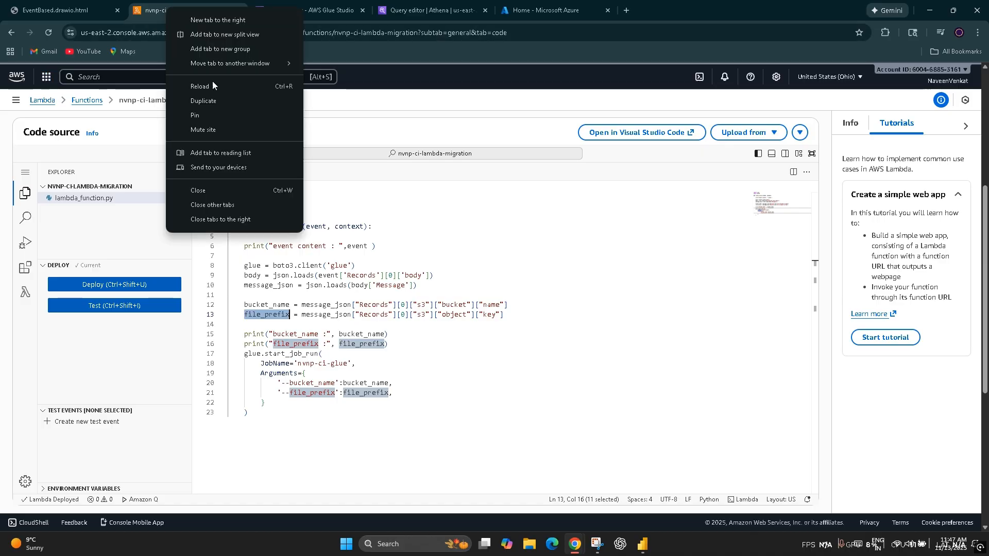
left_click(225, 102)
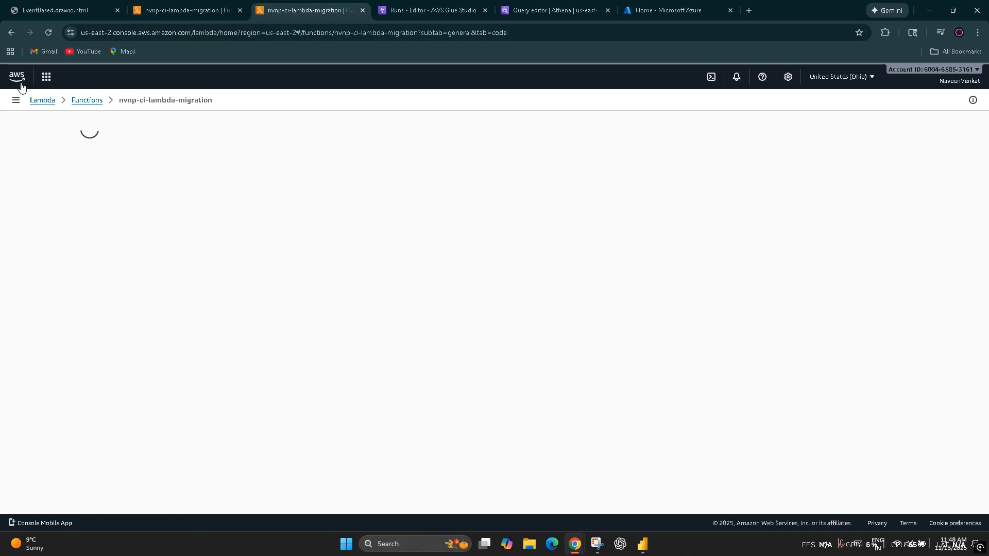
left_click(19, 81)
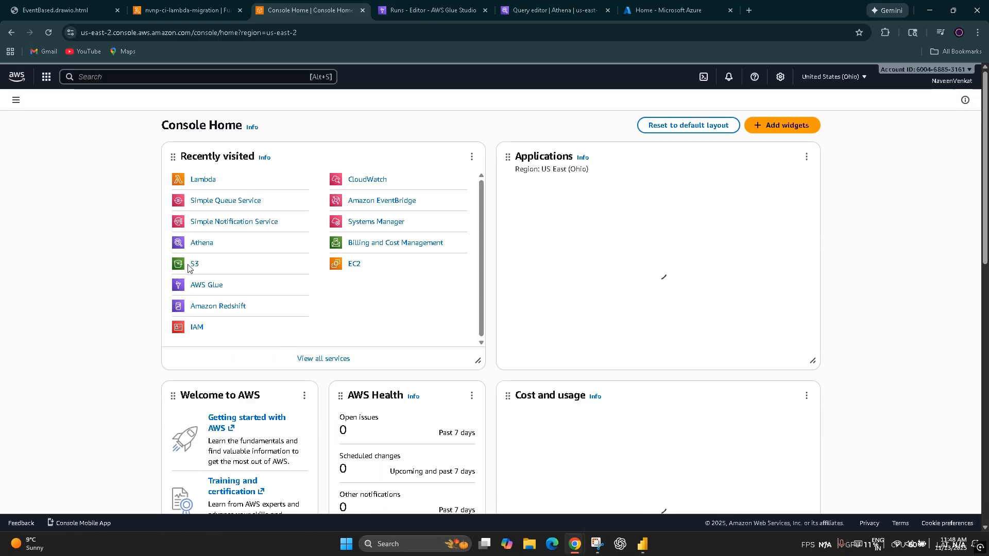
left_click(194, 264)
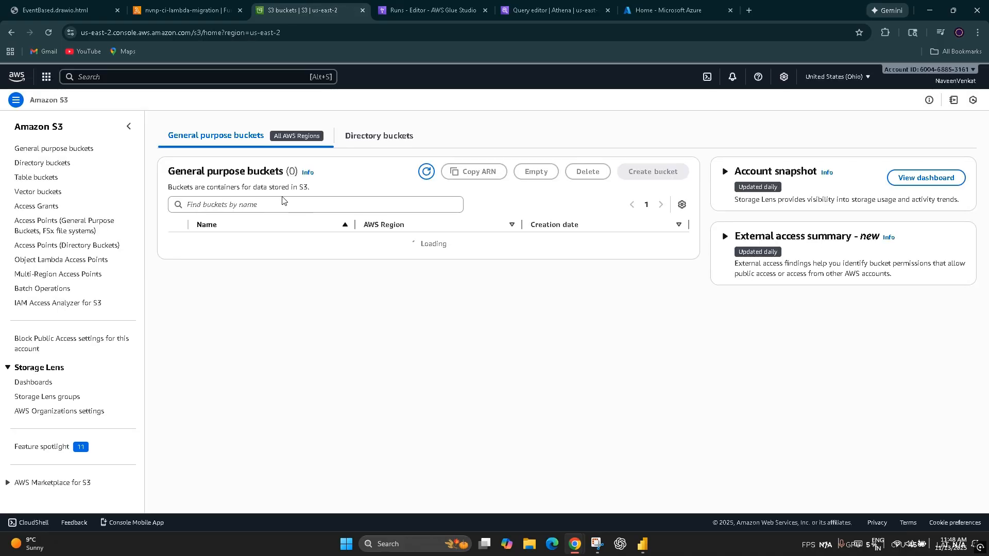
left_click(231, 260)
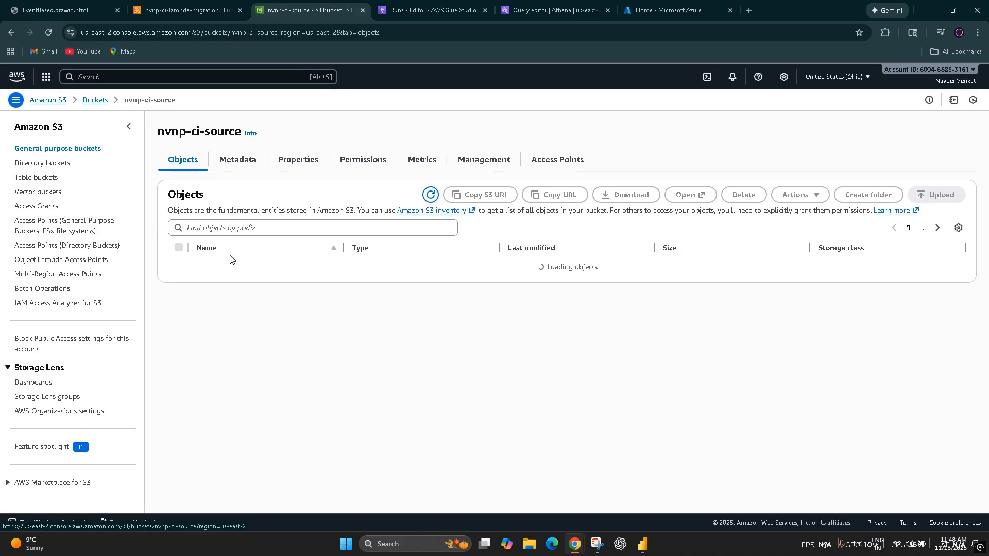
left_click(226, 266)
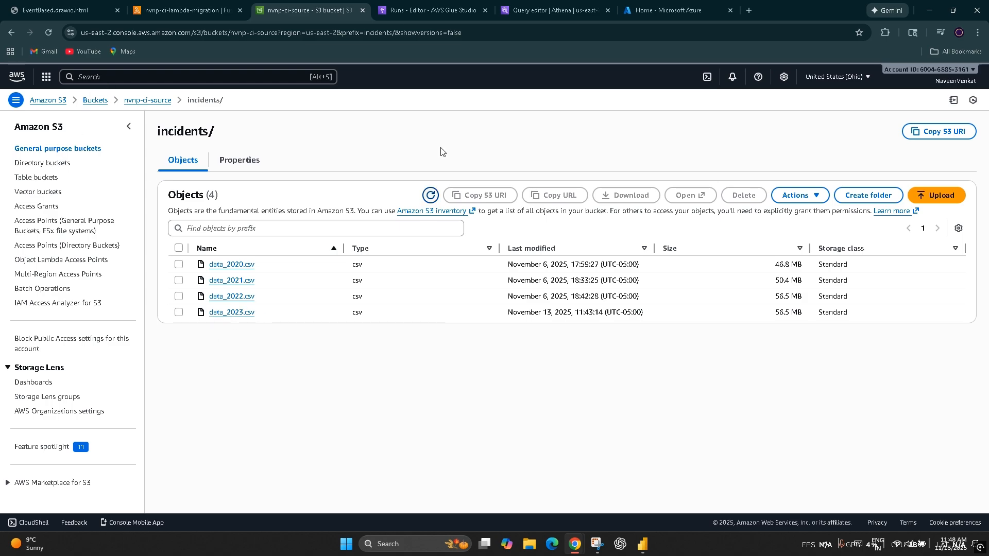
Step: Return to the Lambda code and examine the bucket_name and file_prefix arguments passed to the Glue job run
left_click(453, 5)
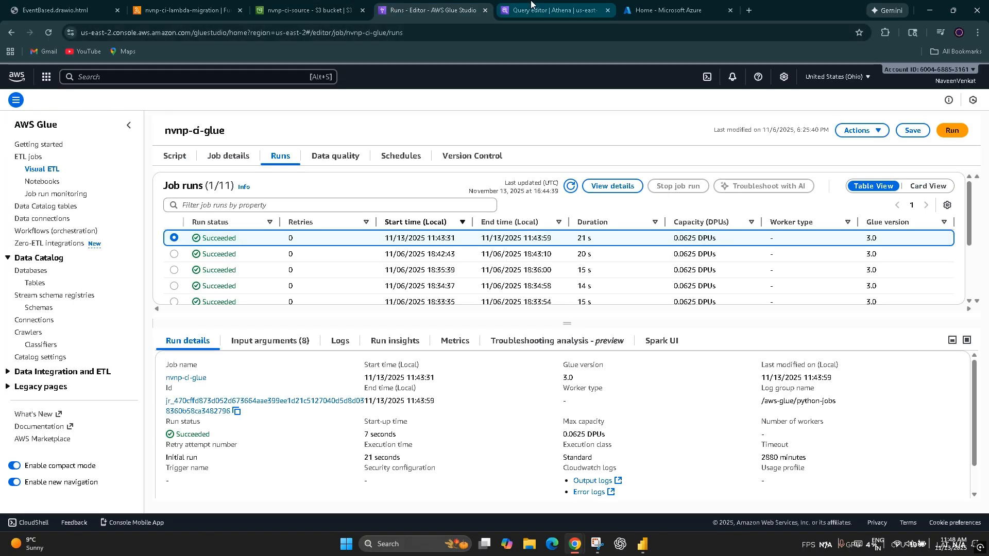
left_click(154, 12)
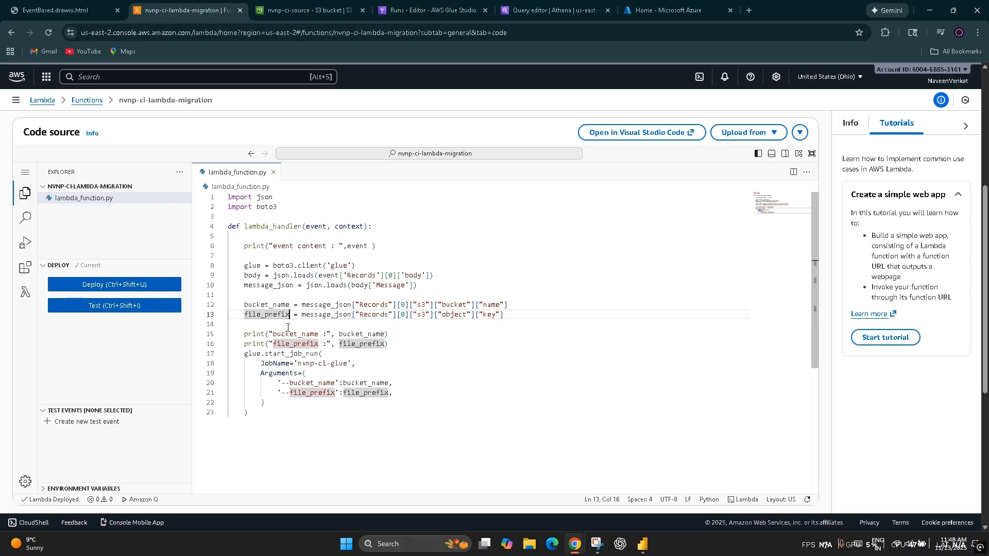
double_click(269, 374)
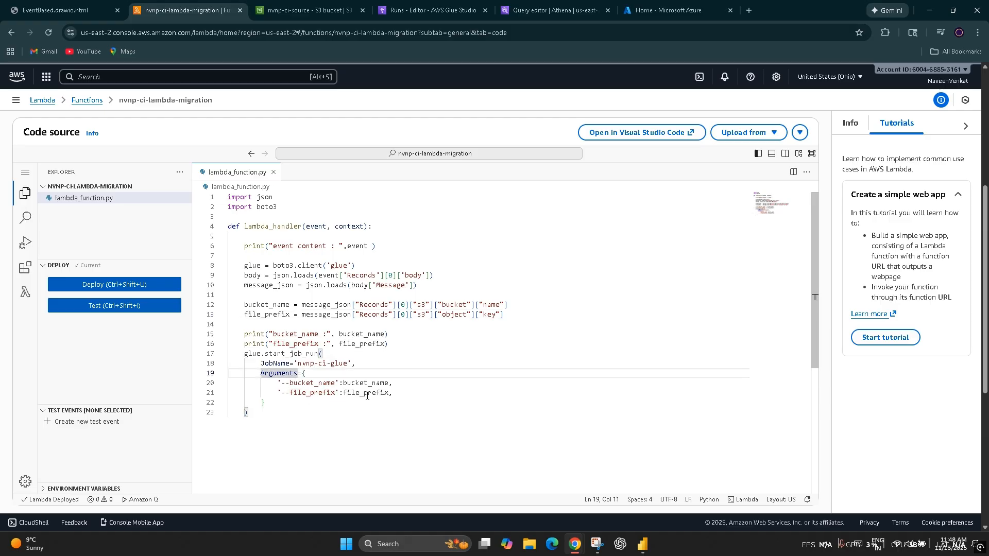
double_click(371, 384)
left_click(373, 395)
double_click(373, 394)
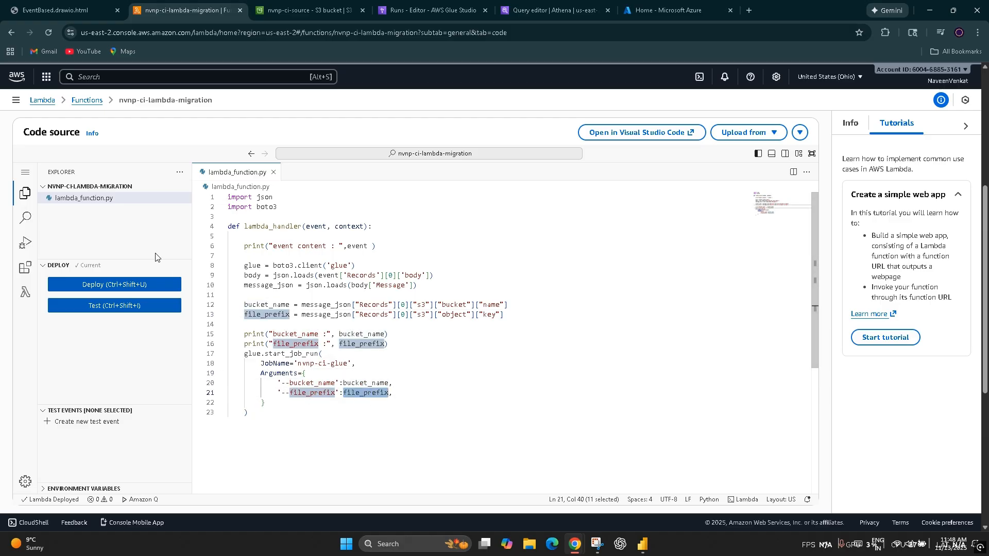
Step: Open the script of the nvnp-ci-glue job in AWS Glue Studio and examine its import lines
left_click(325, 8)
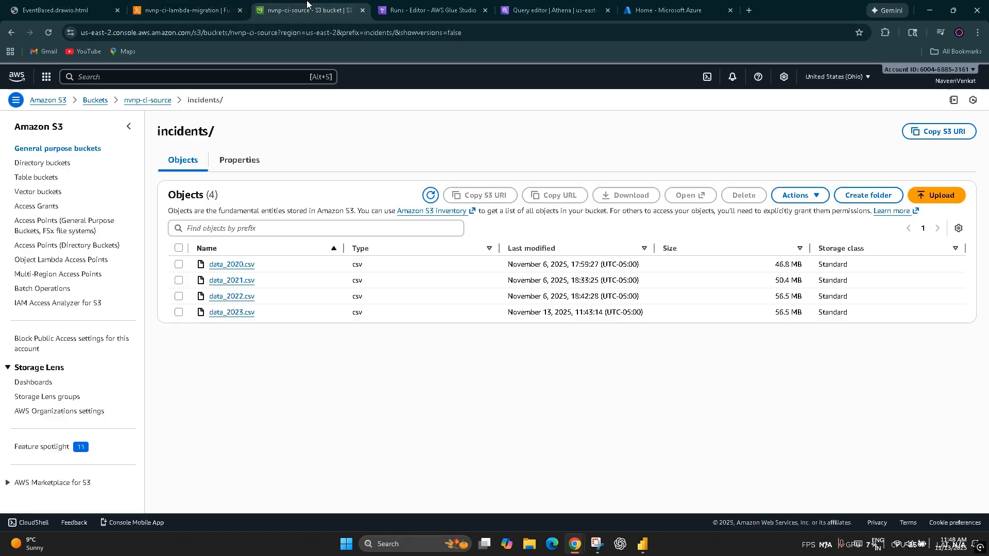
left_click(432, 4)
left_click(186, 155)
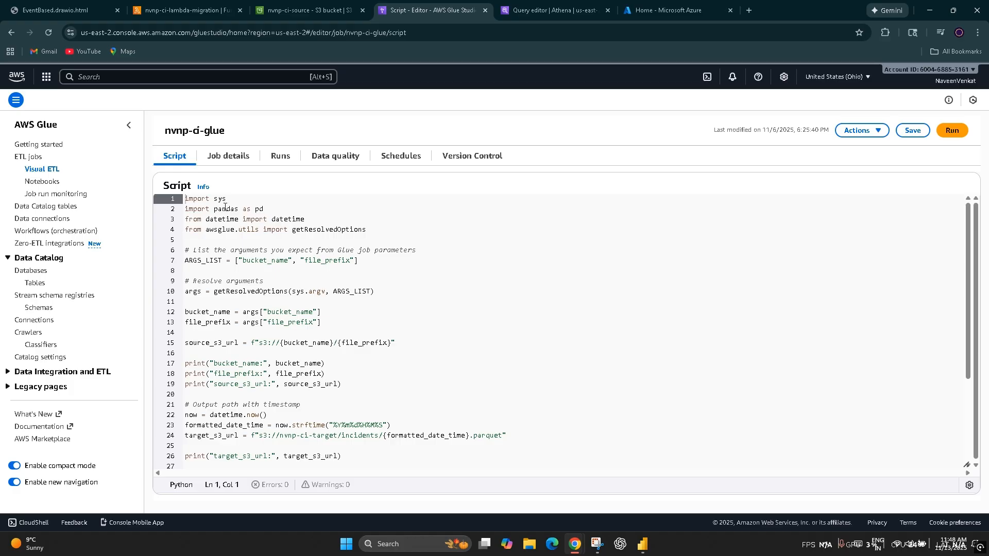
left_click_drag(374, 233, 177, 184)
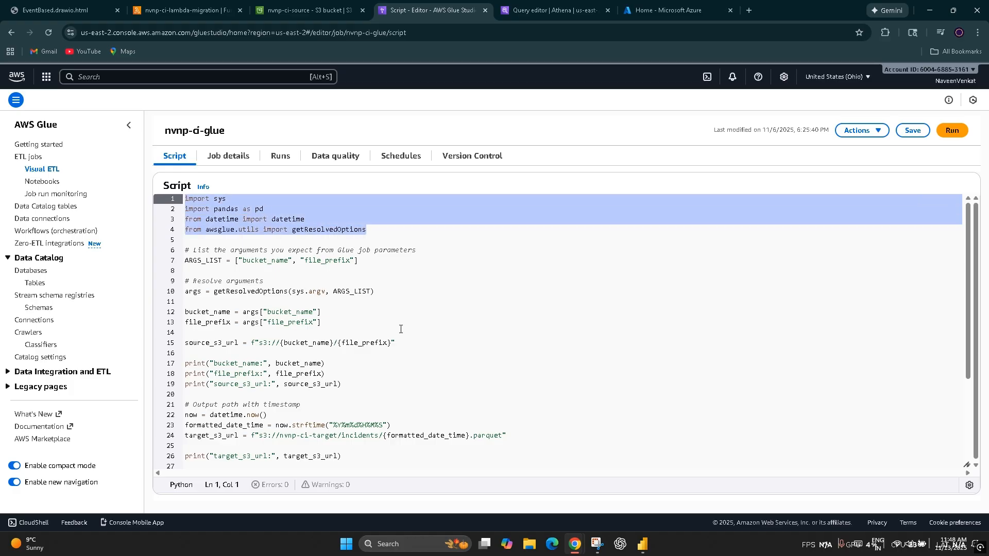
Step: Examine ARGS_LIST with its bucket_name and file_prefix entries and the source print statements in the Glue script
double_click(201, 261)
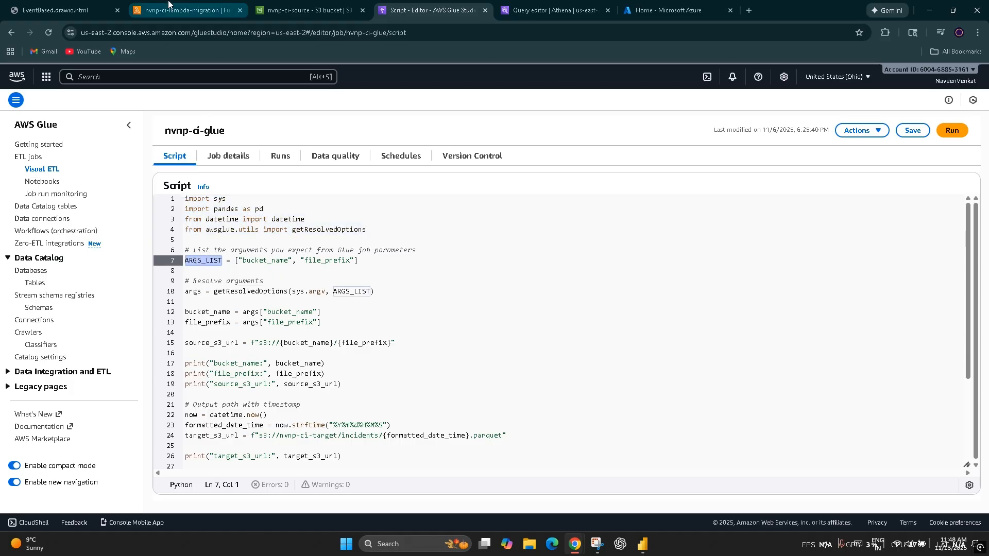
double_click(265, 261)
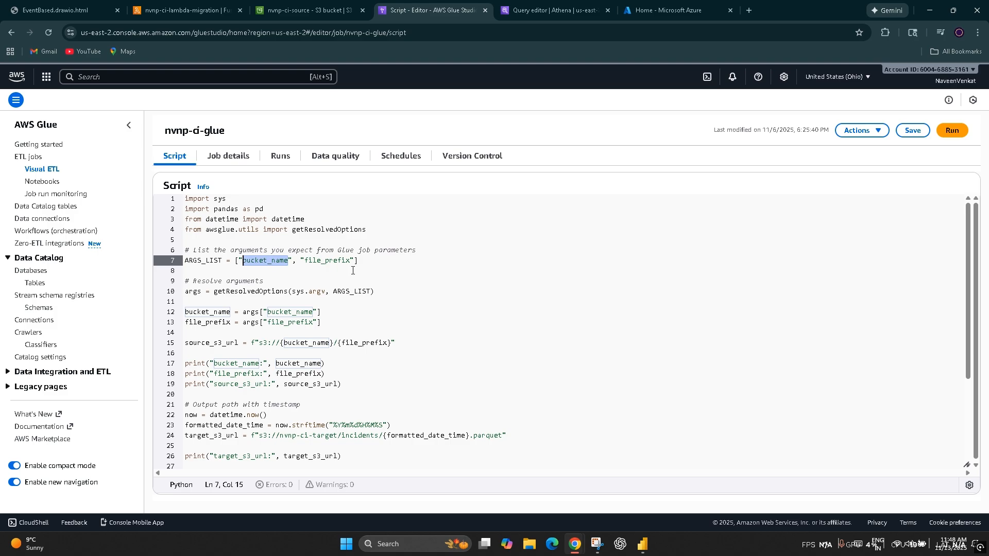
double_click(343, 262)
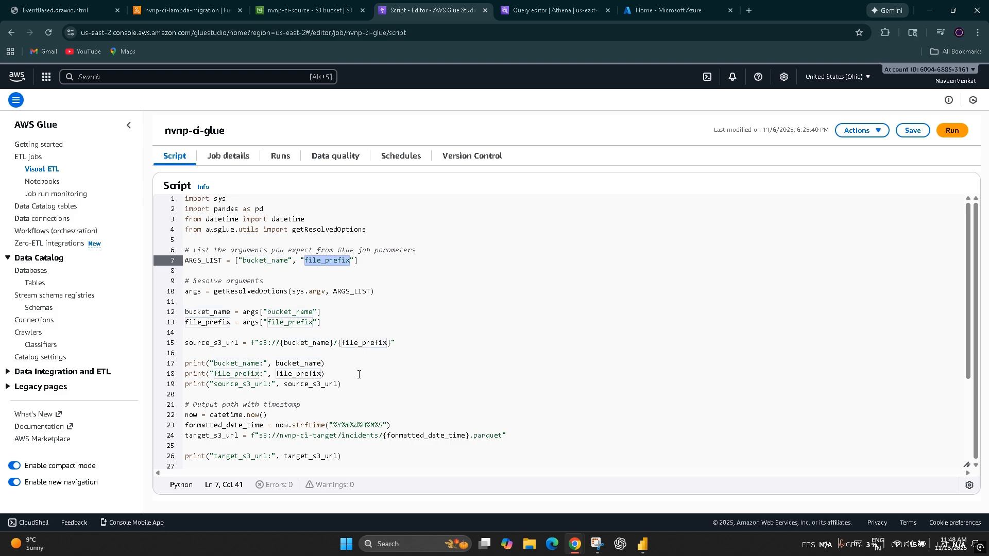
scroll(359, 374, "down", 2)
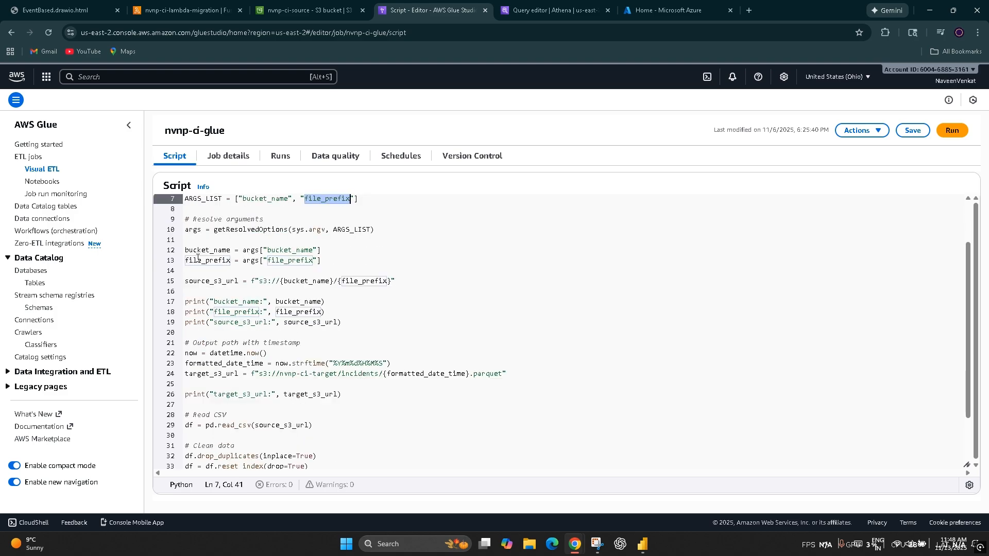
left_click_drag(341, 322, 169, 305)
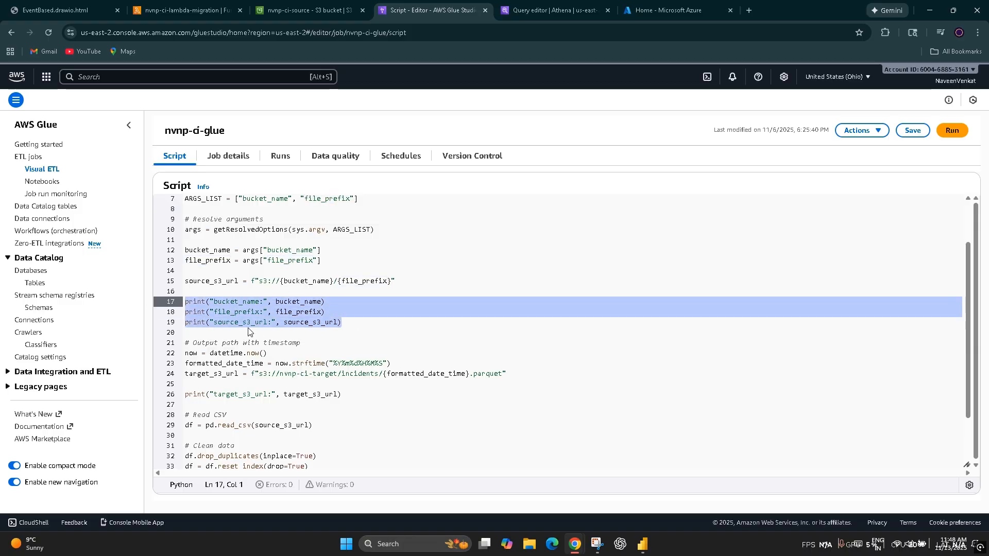
scroll(324, 356, "down", 1)
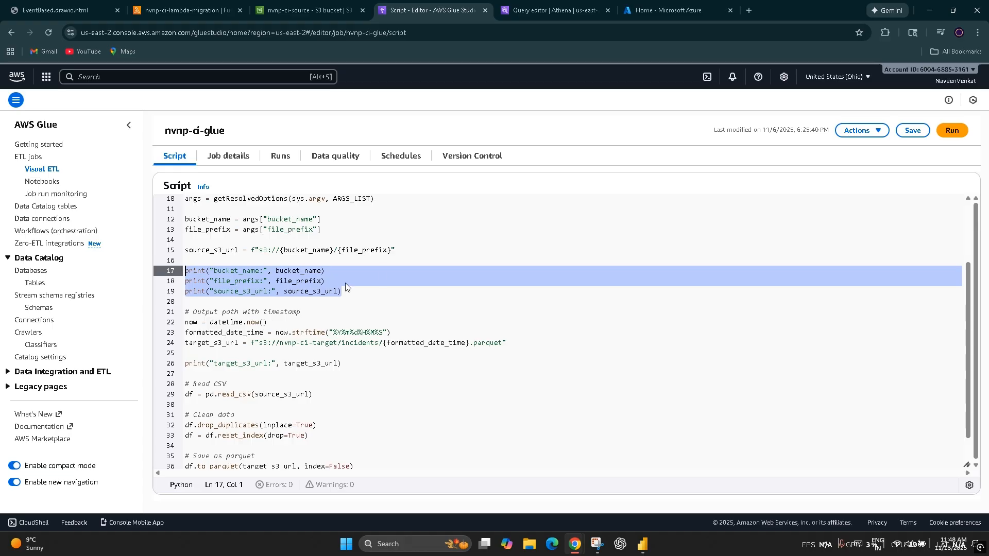
Step: Examine how the Glue script builds the timestamped target_s3_url from datetime.now() and formatted_date_time
left_click(364, 373)
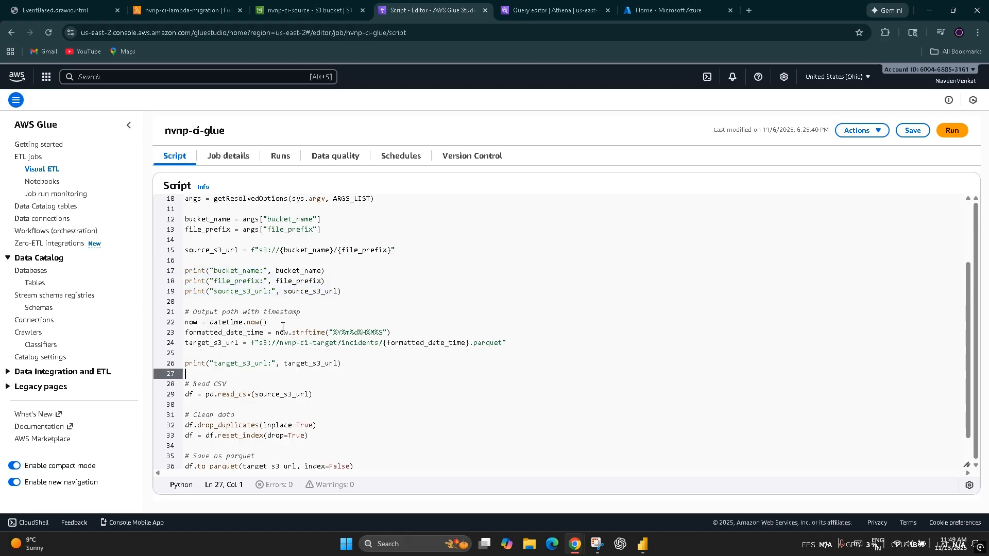
left_click_drag(268, 323, 170, 325)
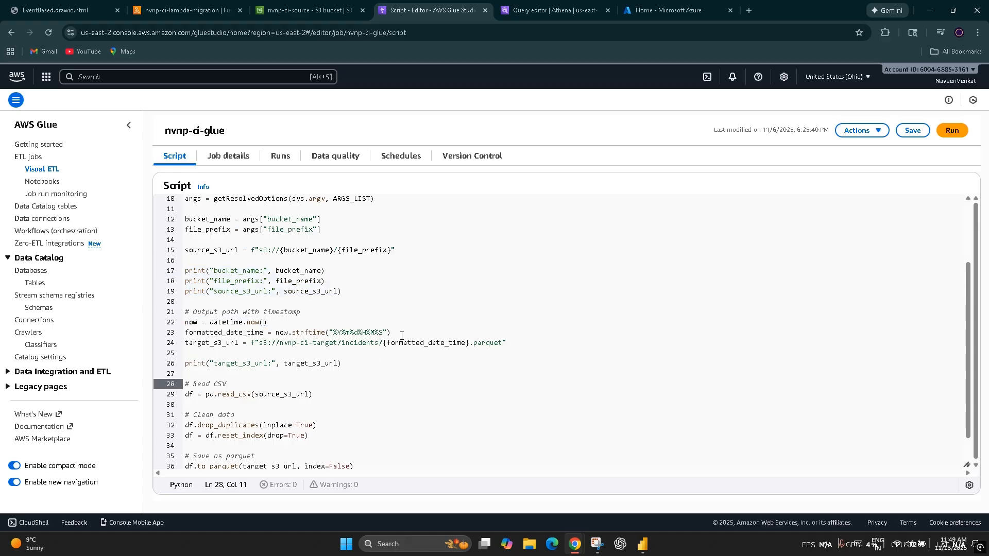
left_click_drag(402, 336, 178, 338)
left_click(410, 383)
left_click_drag(526, 350, 180, 347)
left_click(258, 382)
double_click(212, 343)
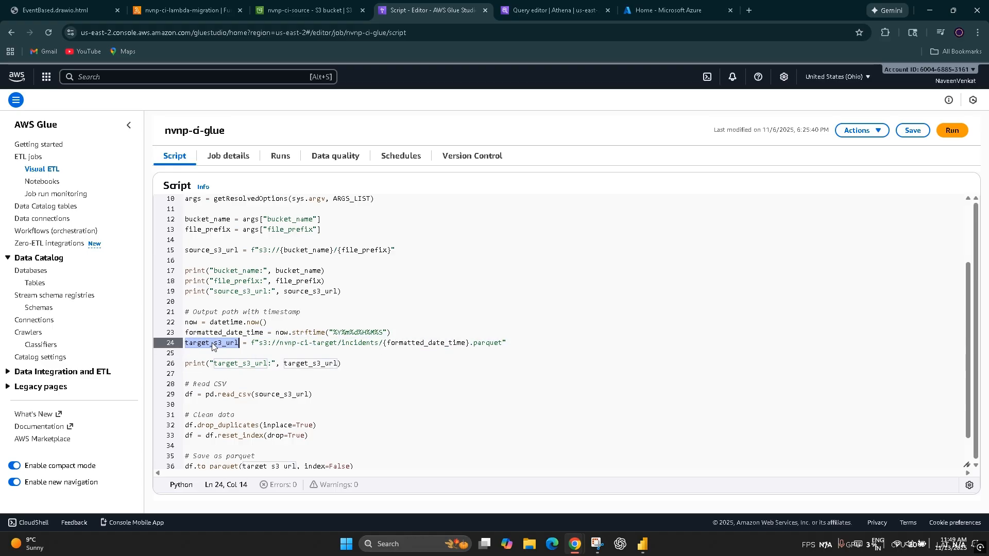
double_click(213, 333)
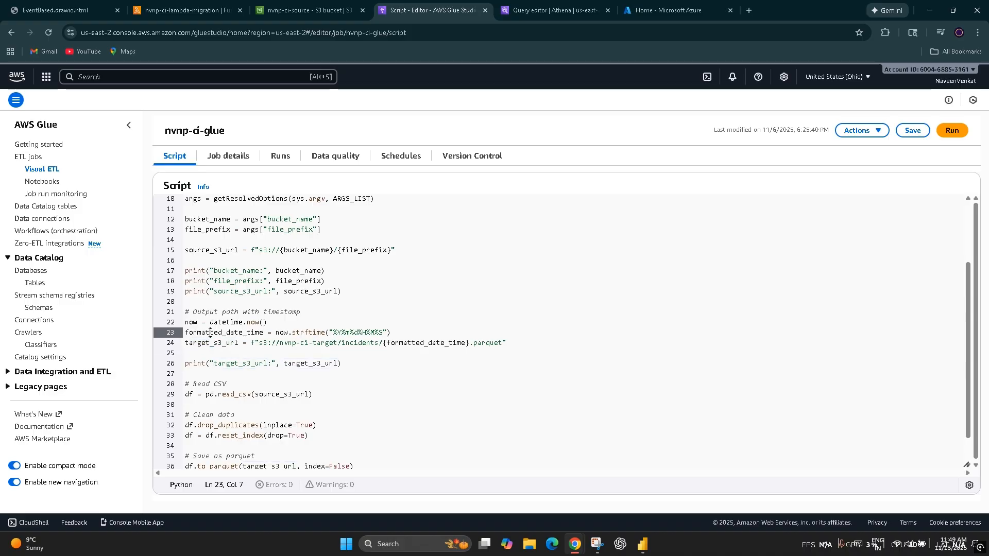
Step: Examine the formatted_date_time placeholder in the parquet file name and the pd.read_csv line that loads source_s3_url
double_click(441, 348)
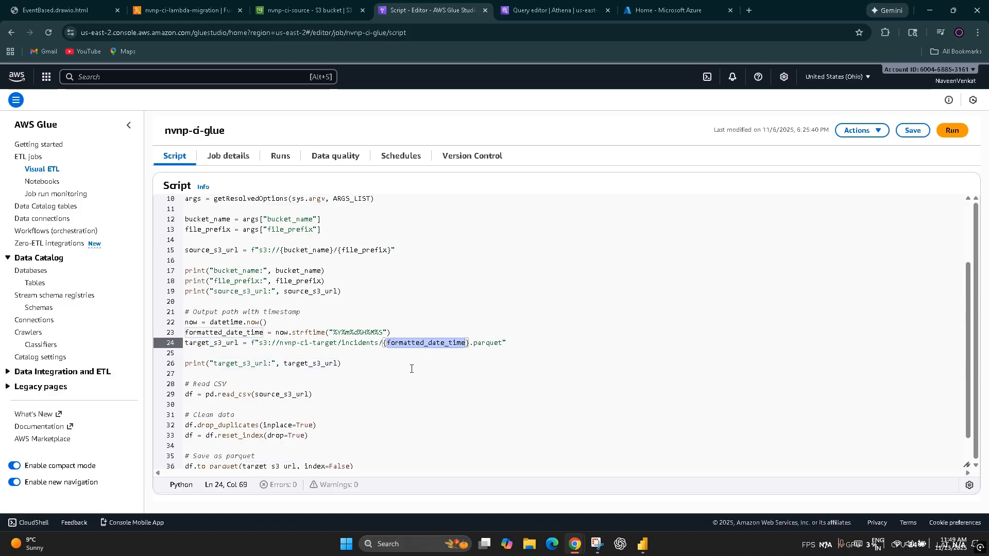
scroll(411, 369, "down", 1)
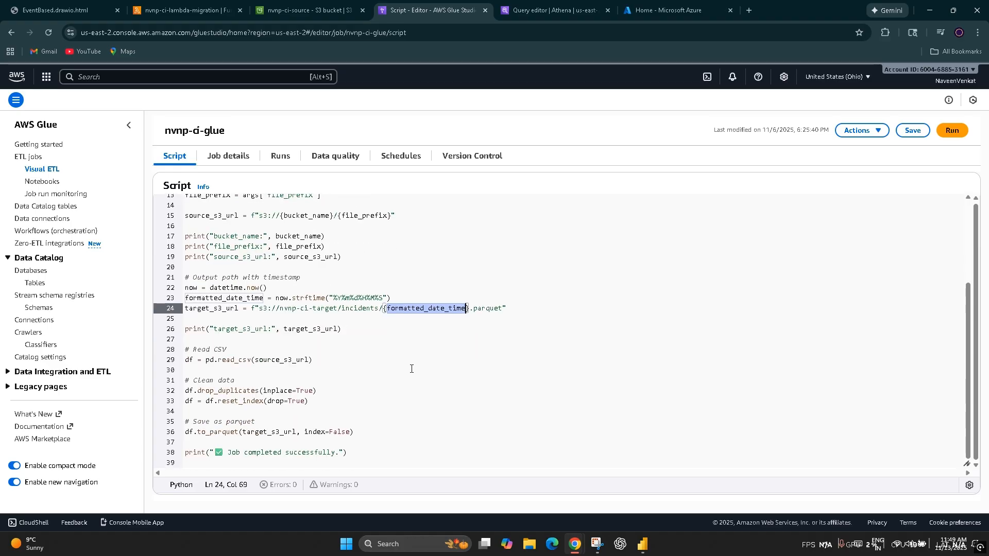
left_click_drag(327, 362, 157, 368)
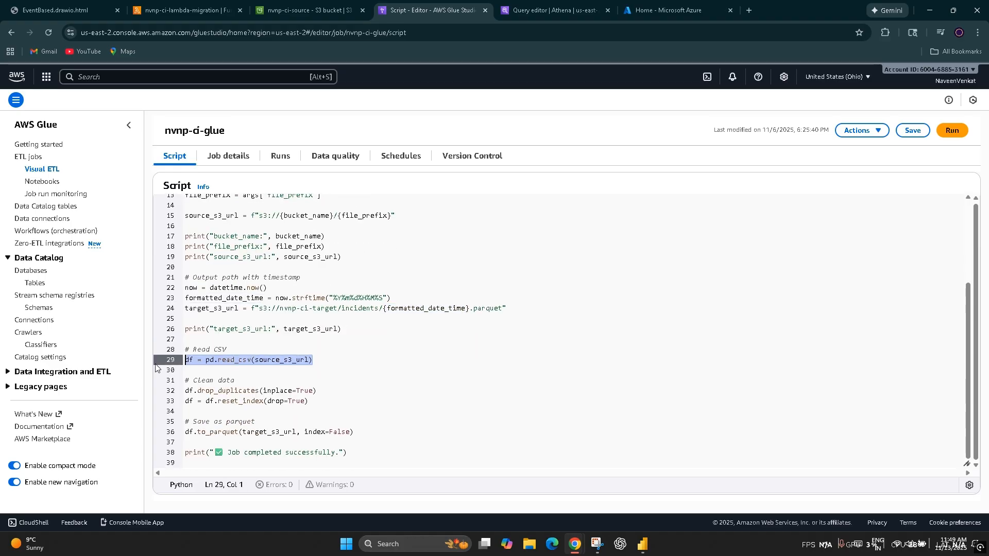
left_click(372, 406)
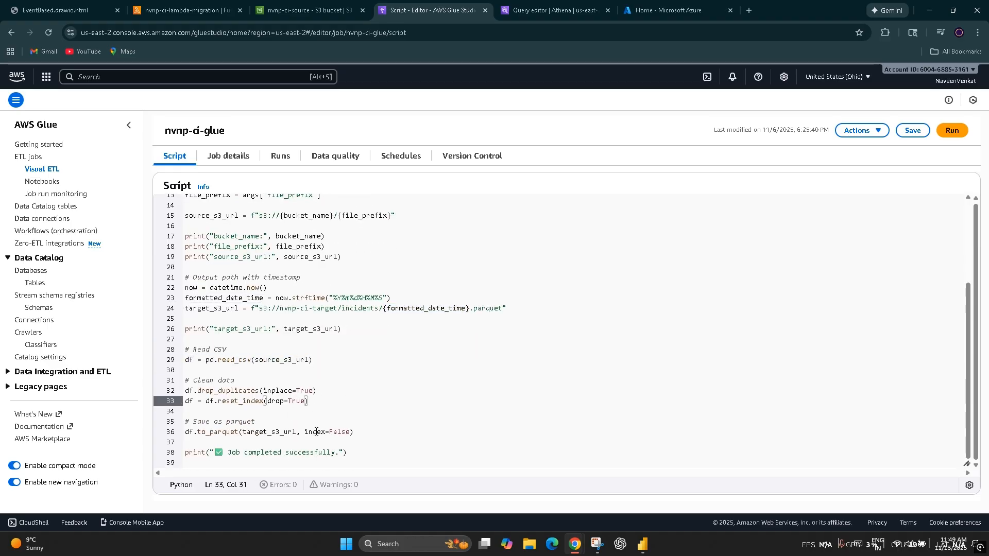
Step: Examine the script's drop_duplicates and reset_index cleaning lines and the to_parquet line that saves the result
left_click_drag(382, 439, 161, 386)
left_click(398, 392)
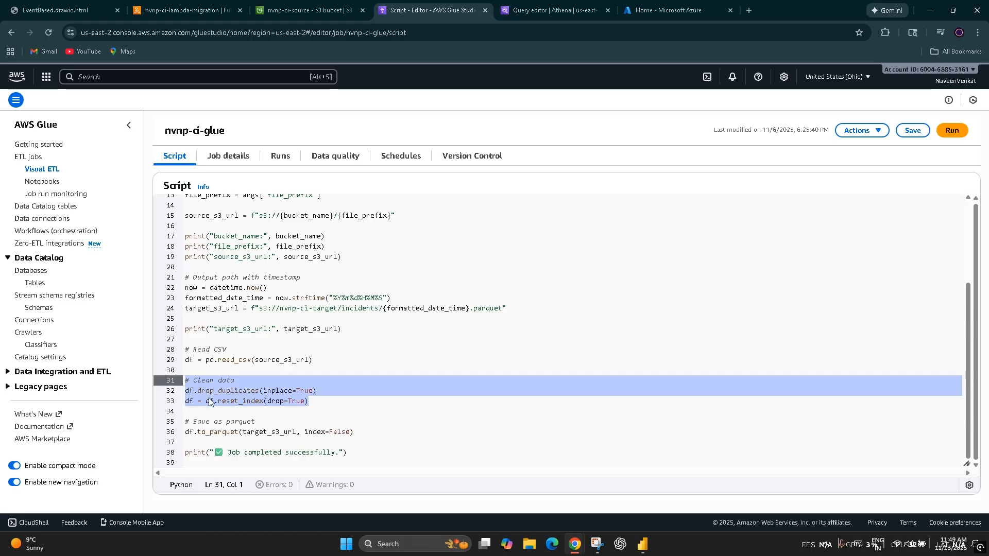
left_click_drag(335, 404, 172, 389)
left_click(354, 433)
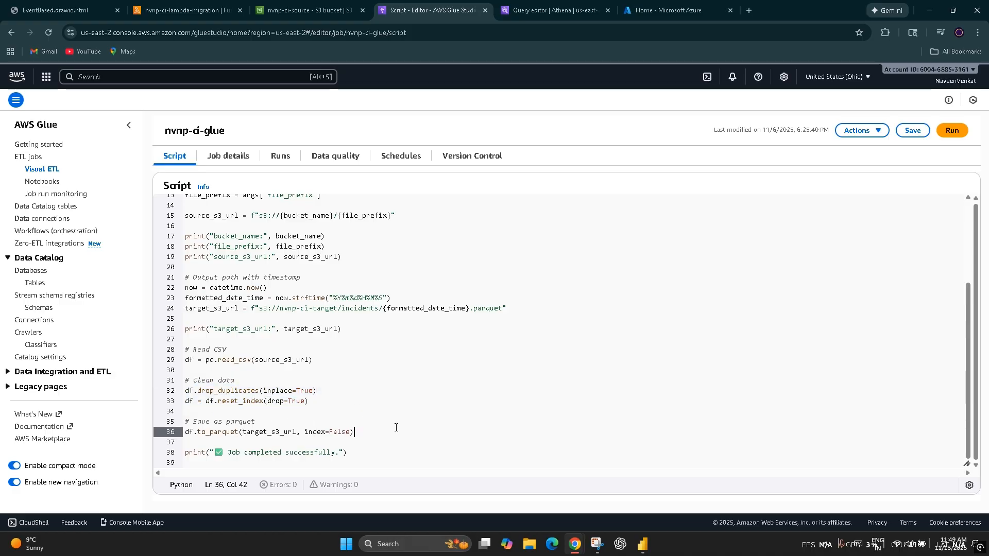
left_click_drag(191, 442, 186, 421)
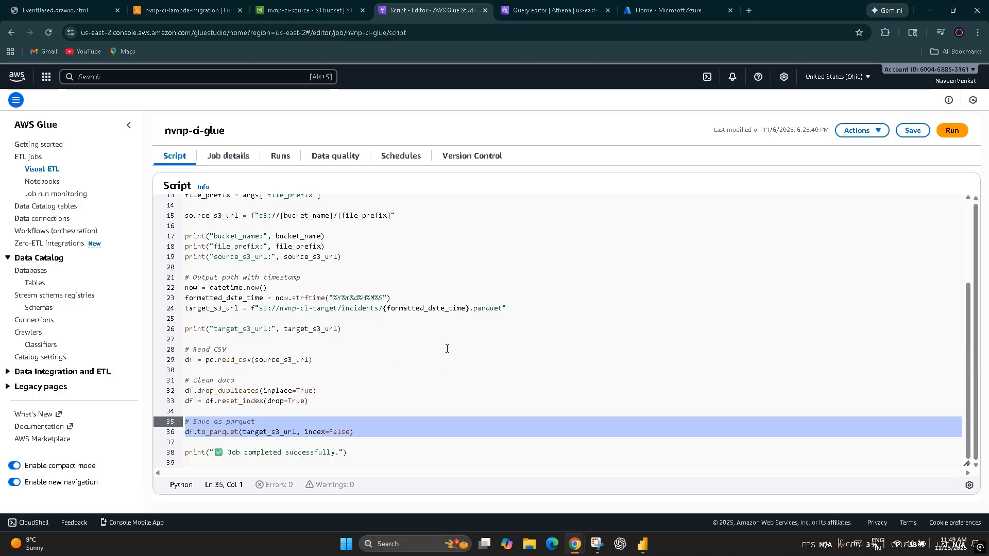
Step: Examine the parts of target_s3_url: the nvnp-ci-target bucket, the incidents folder and the timestamped parquet file name
double_click(229, 308)
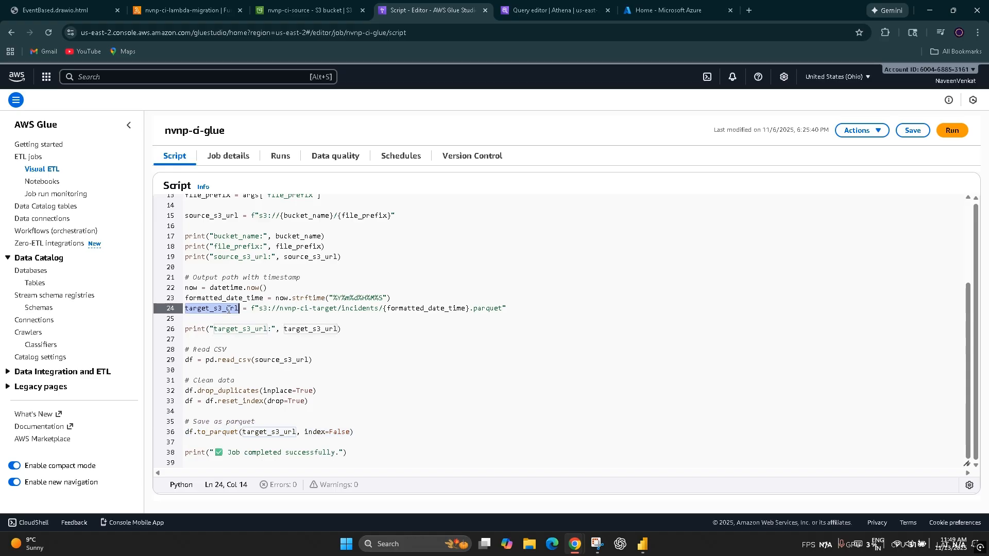
left_click_drag(338, 309, 313, 309)
left_click_drag(383, 308, 222, 307)
left_click(483, 362)
left_click(525, 315)
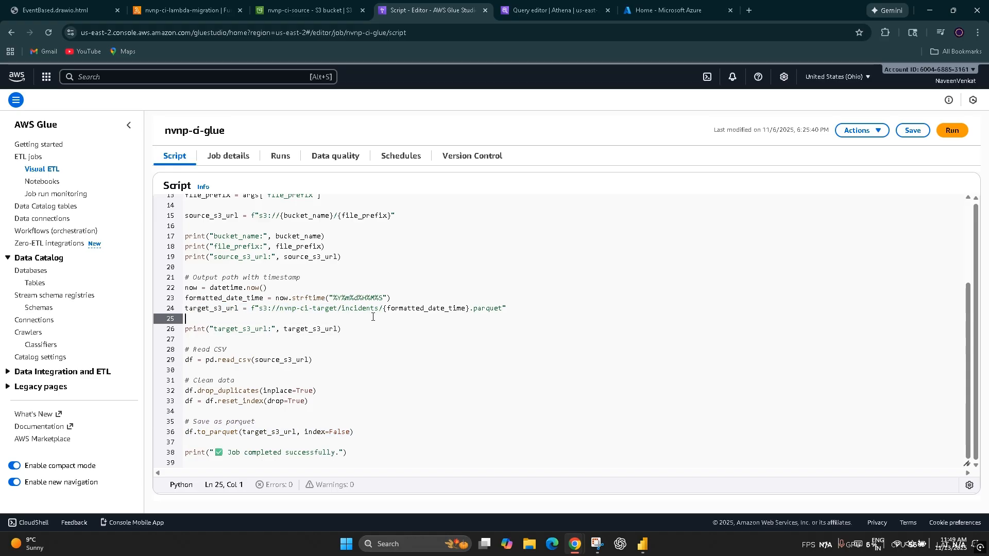
left_click_drag(384, 309, 252, 314)
left_click(567, 418)
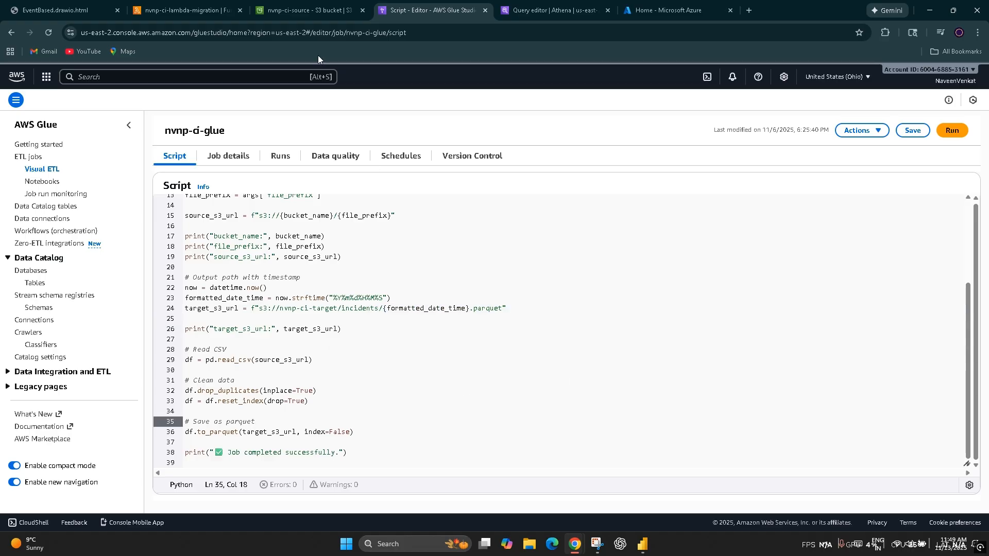
left_click_drag(557, 316, 384, 309)
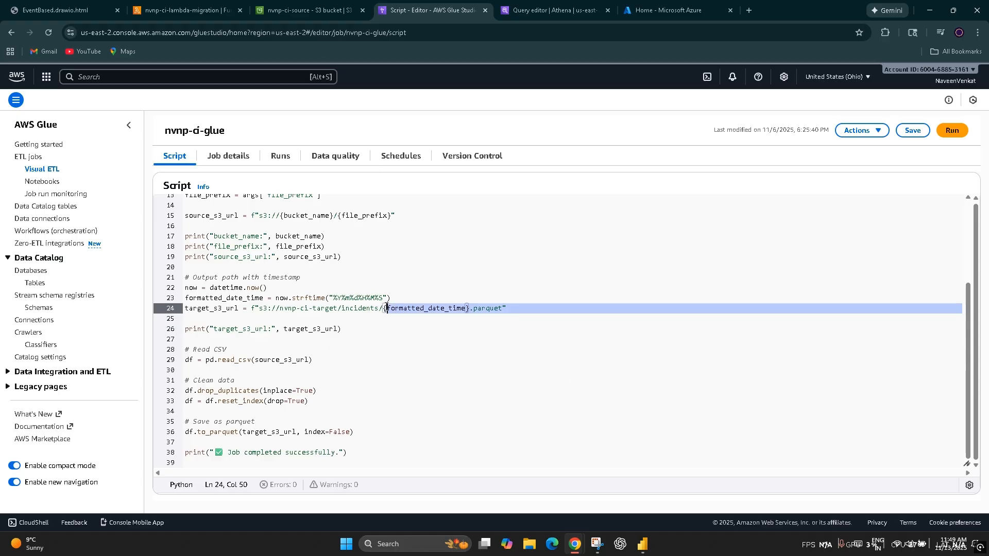
left_click(424, 378)
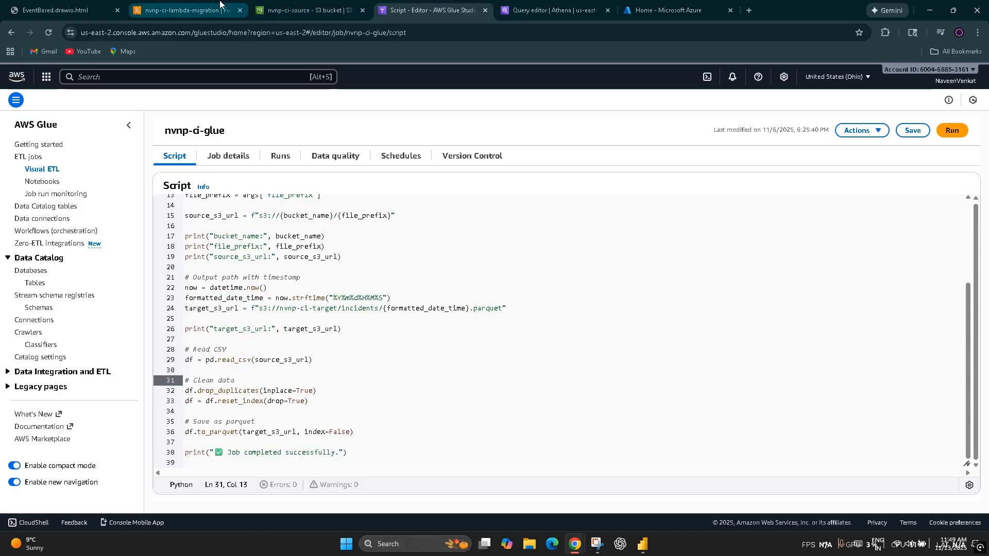
Step: Switch to AWS Lambda, open the nvnp-ci-lambda-crawler function and view its S3 trigger
left_click(185, 10)
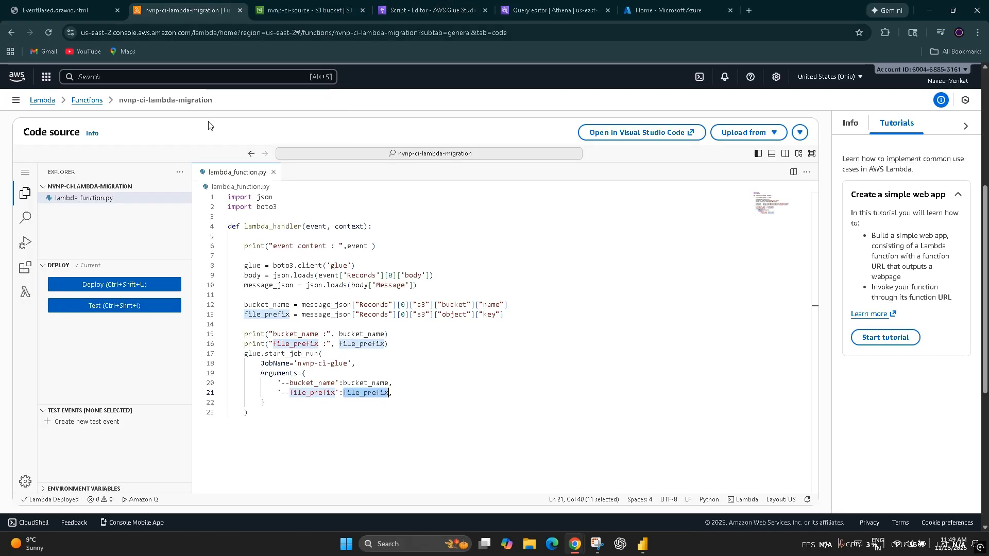
left_click(40, 101)
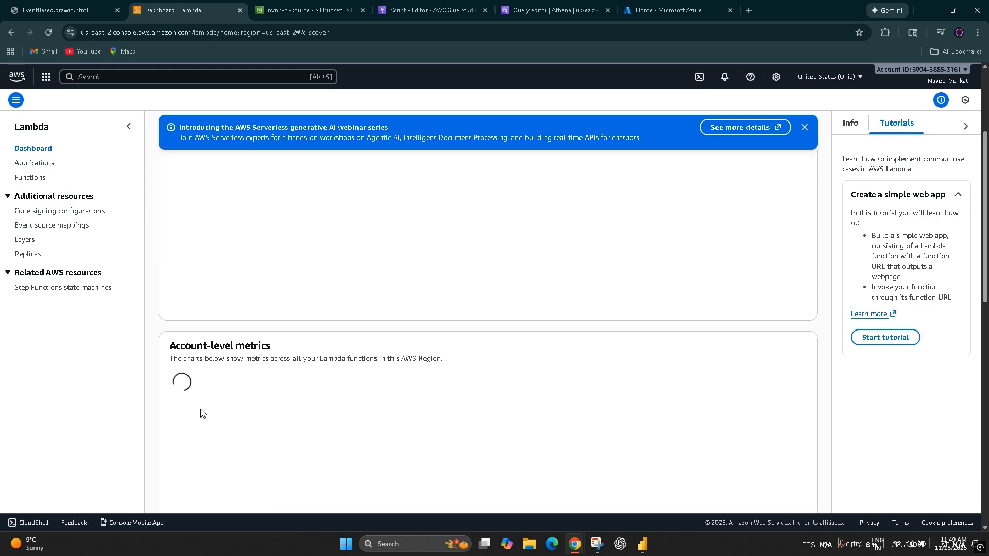
left_click(30, 178)
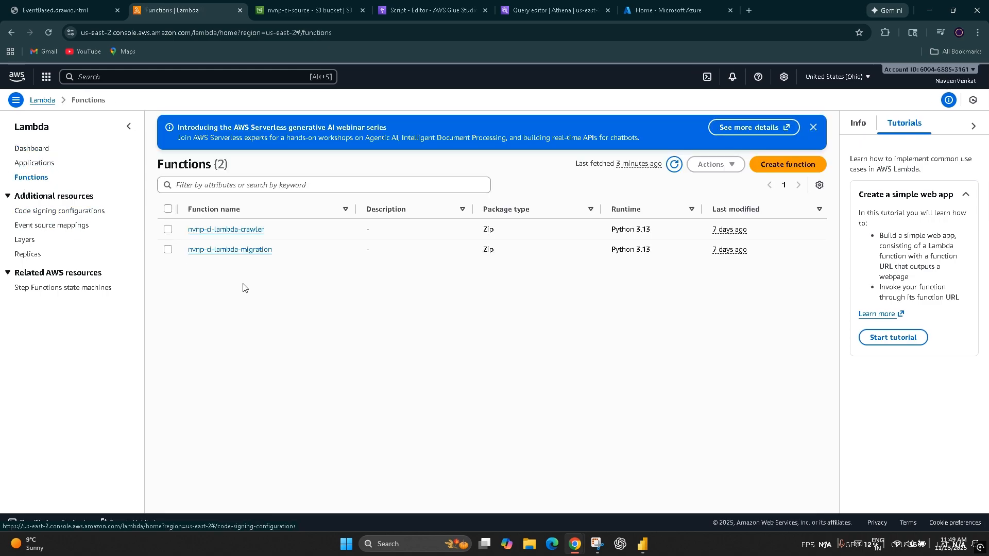
left_click(242, 227)
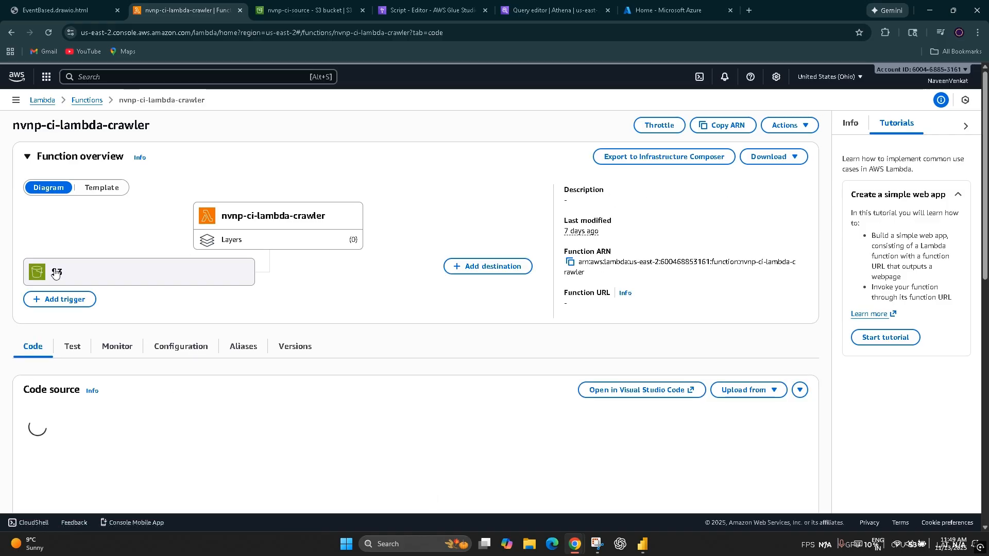
left_click(55, 273)
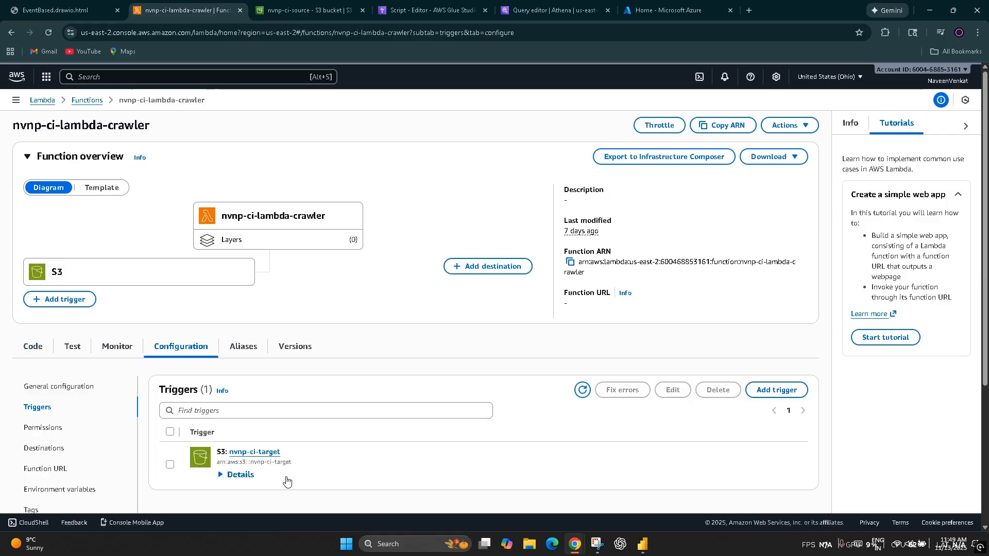
Step: Switch to Amazon S3 and open the nvnp-ci-target bucket from the bucket list
left_click(282, 5)
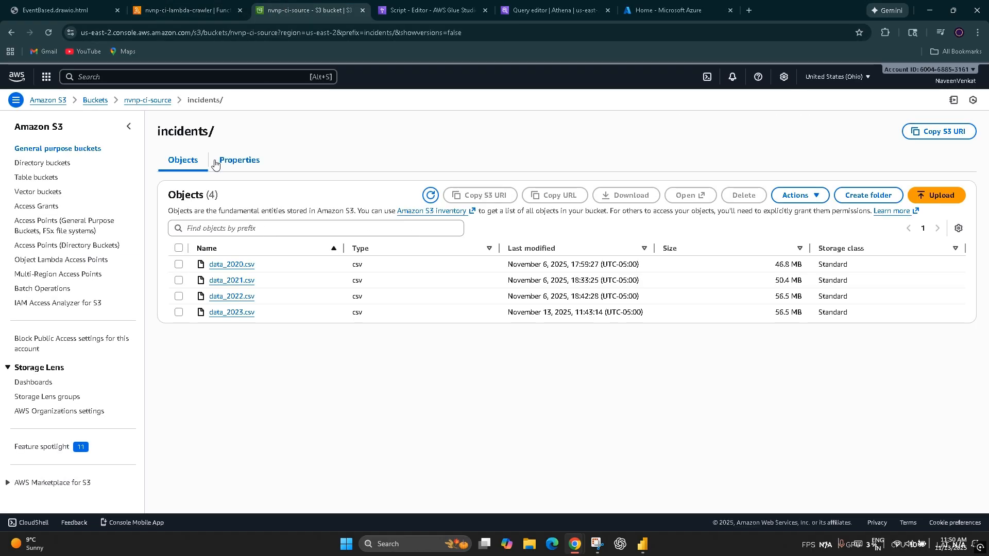
left_click(148, 100)
left_click(101, 101)
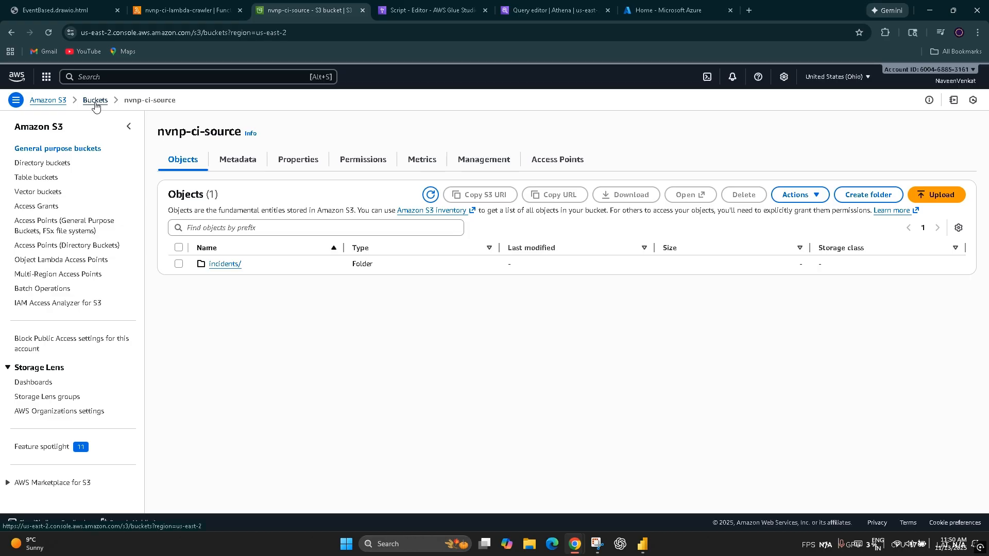
left_click(215, 270)
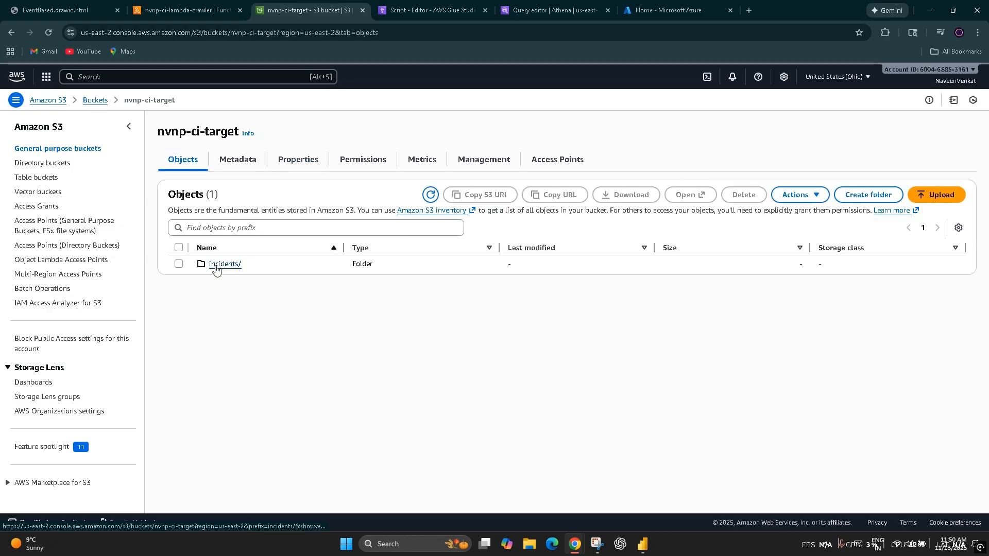
Step: Look through the permissions and access points of the nvnp-ci-target bucket
left_click(368, 170)
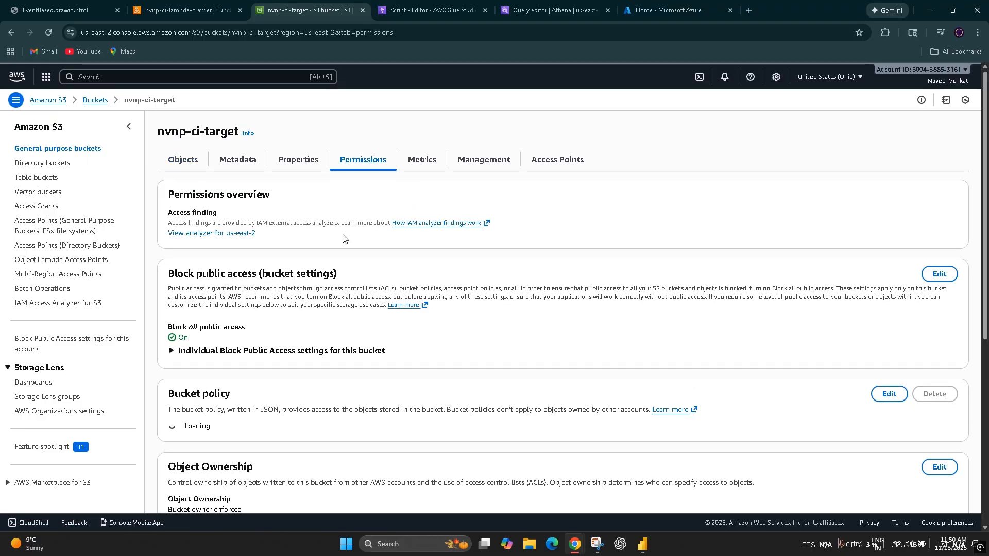
scroll(396, 292, "down", 1)
scroll(395, 292, "down", 10)
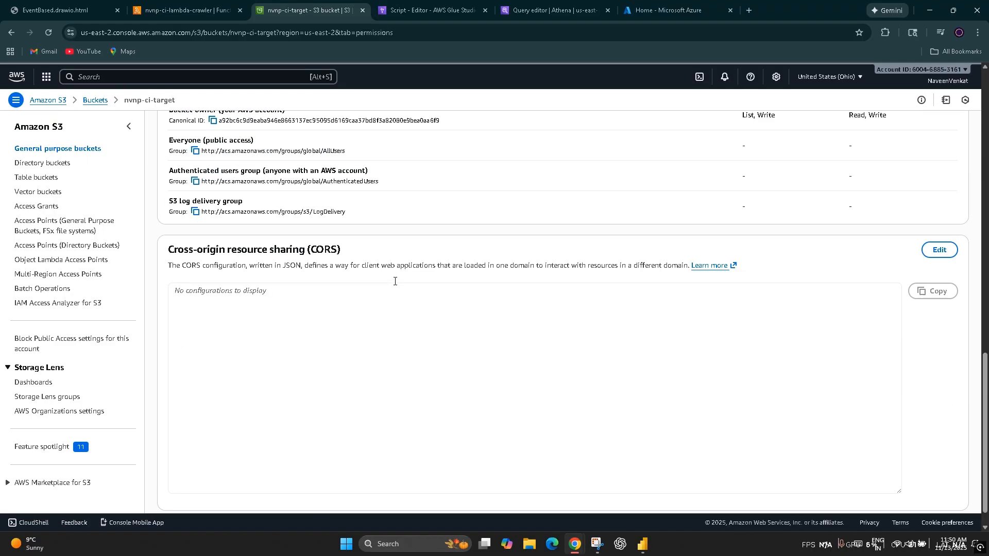
scroll(395, 283, "up", 12)
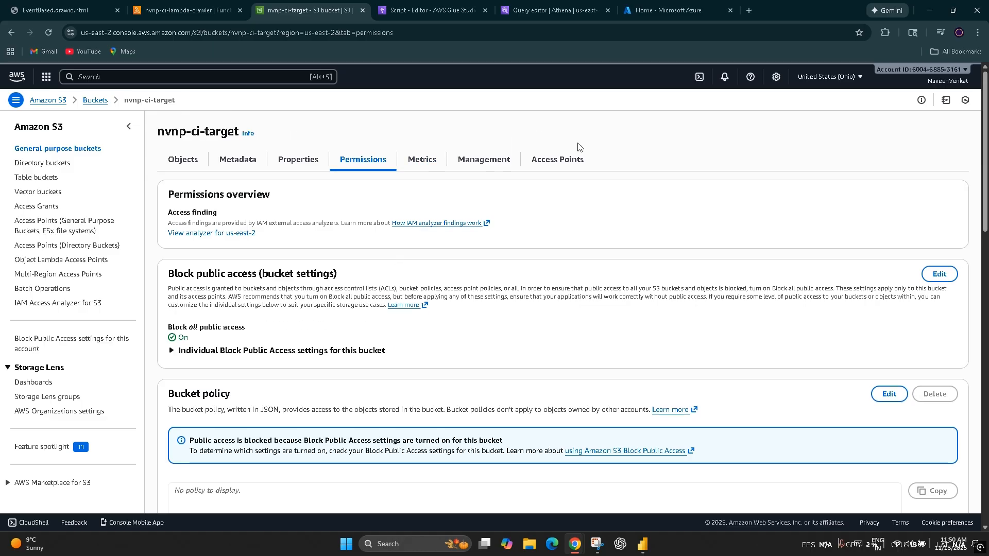
left_click(569, 159)
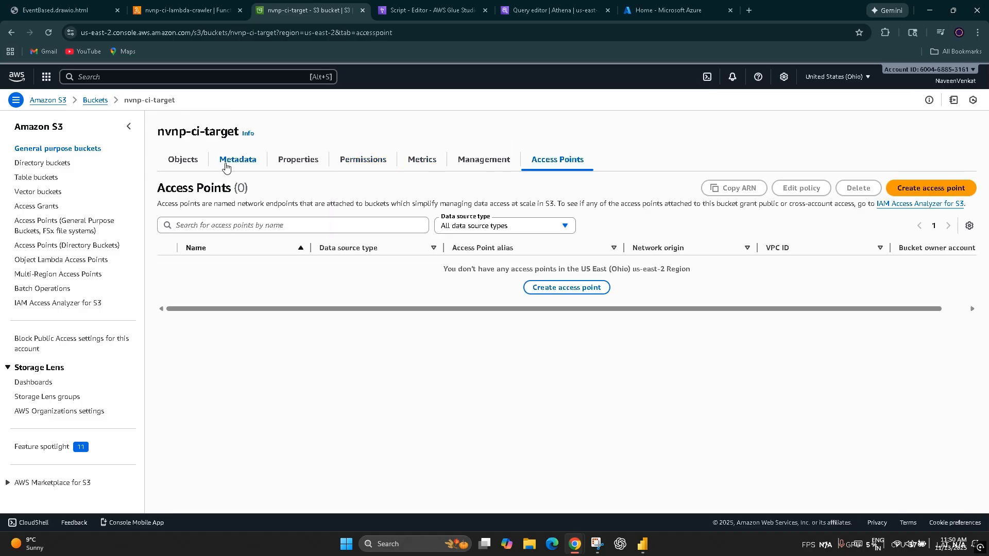
Step: Examine the event notifications in the nvnp-ci-target bucket's properties
left_click(227, 162)
left_click(305, 161)
scroll(399, 329, "down", 14)
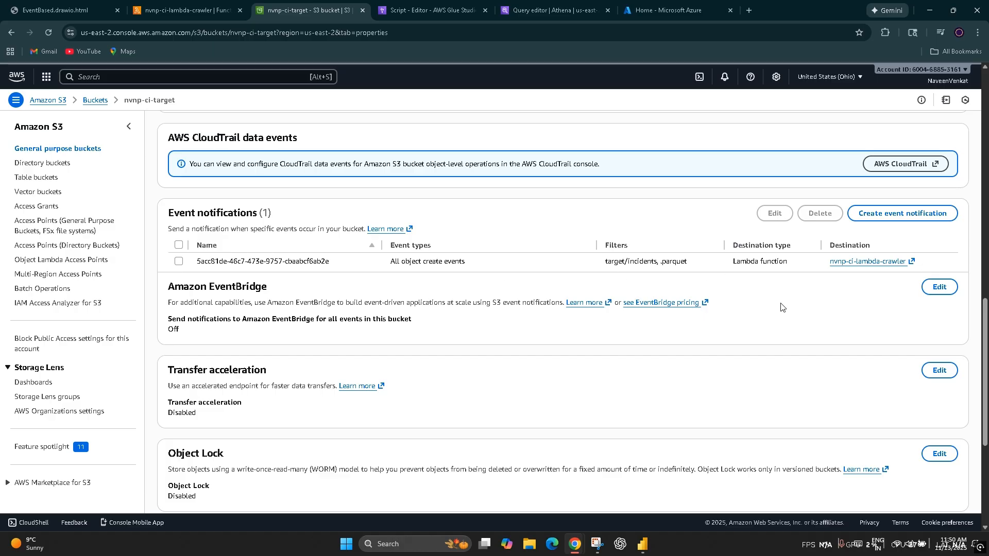
Step: Return to nvnp-ci-lambda-crawler and examine the imports and lambda_handler definition in its code
left_click(148, 4)
scroll(269, 273, "down", 2)
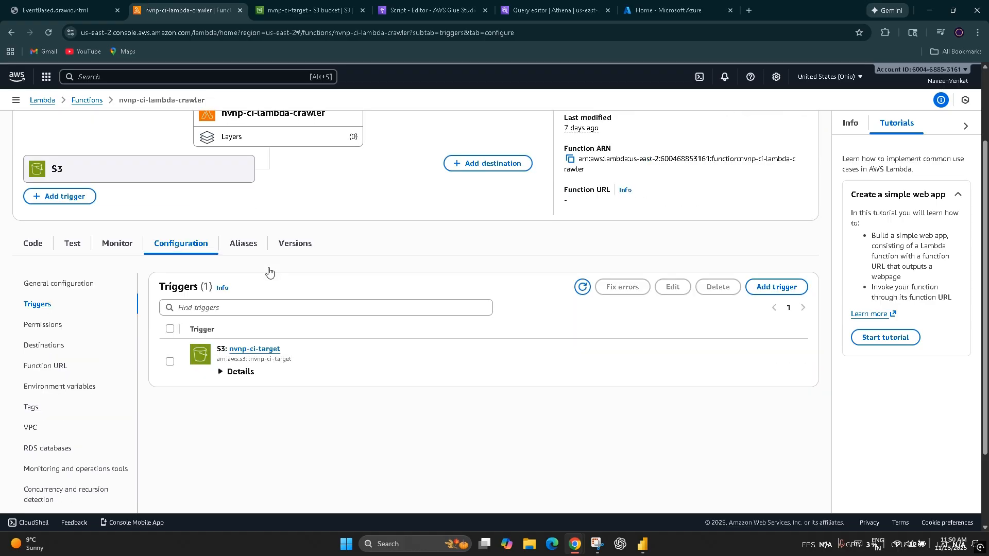
left_click(33, 244)
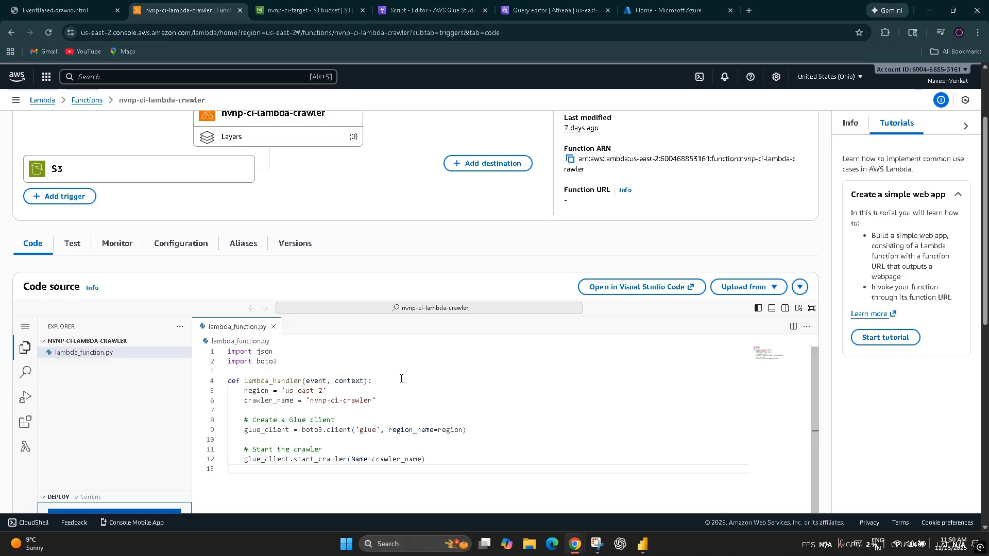
left_click_drag(402, 379, 202, 344)
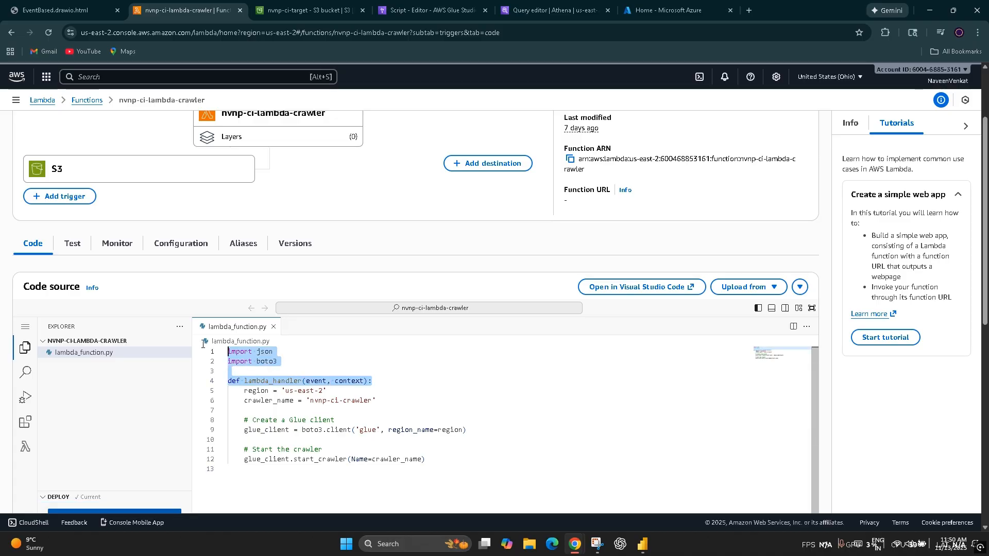
left_click(455, 438)
Step: Examine the crawler_name and glue_client variables and the start_crawler call in the crawler function's code
double_click(264, 402)
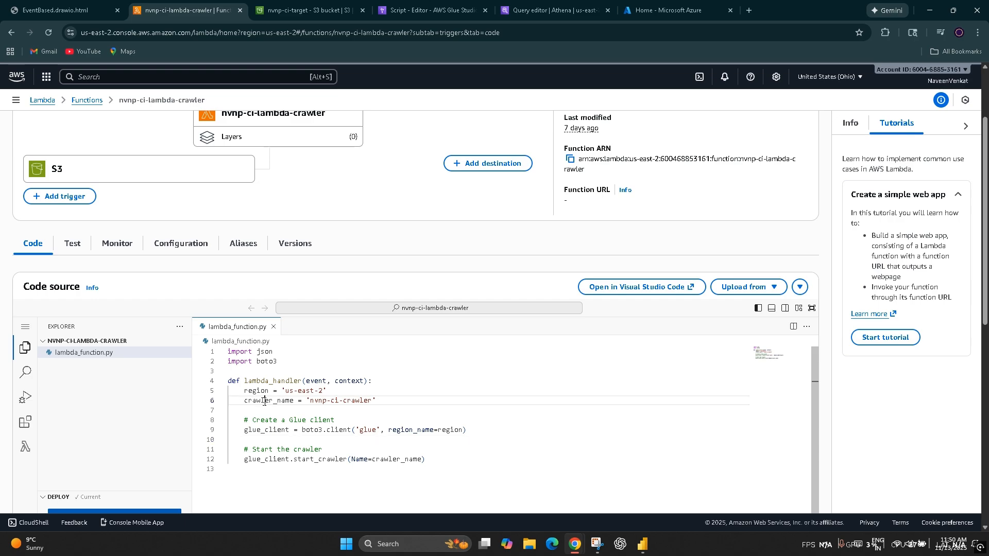
left_click(264, 435)
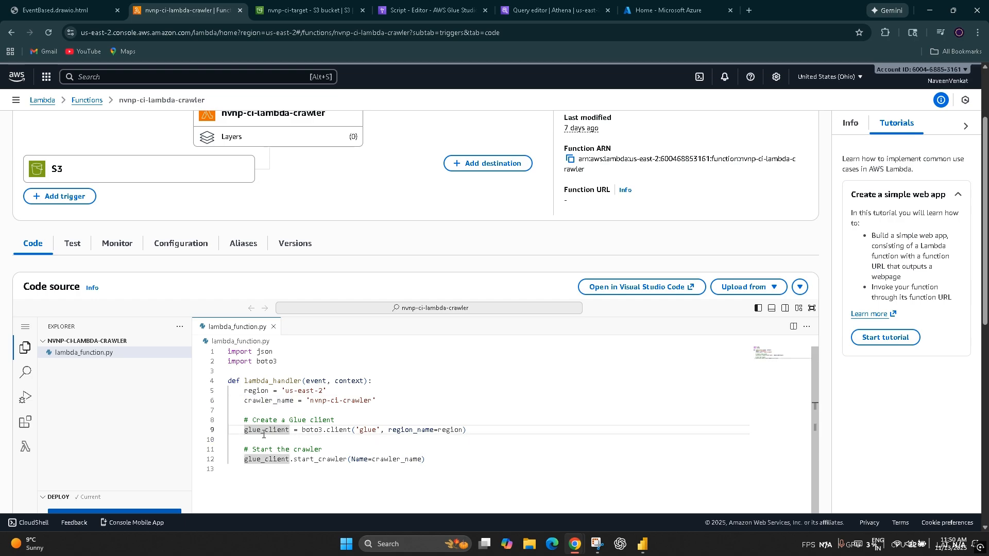
double_click(270, 430)
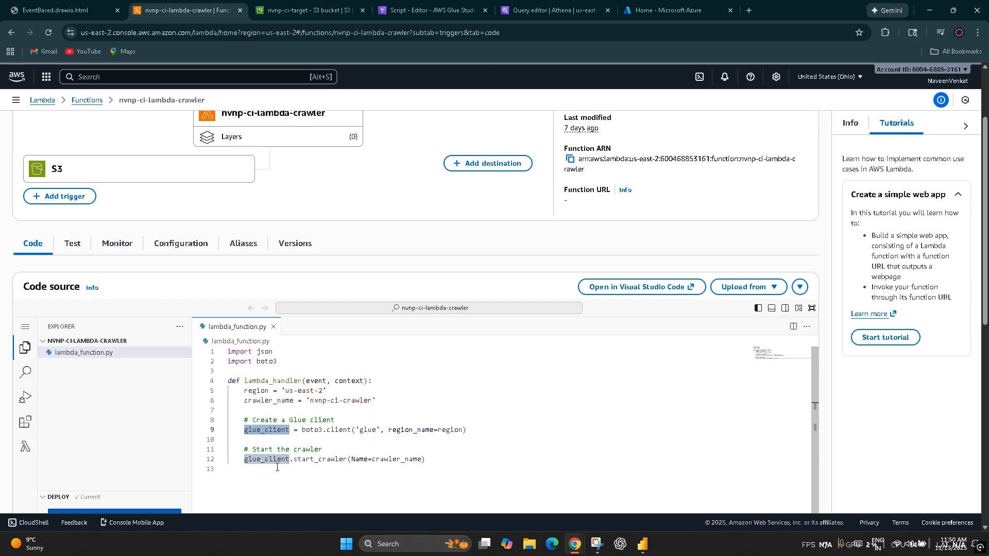
left_click_drag(473, 478, 266, 460)
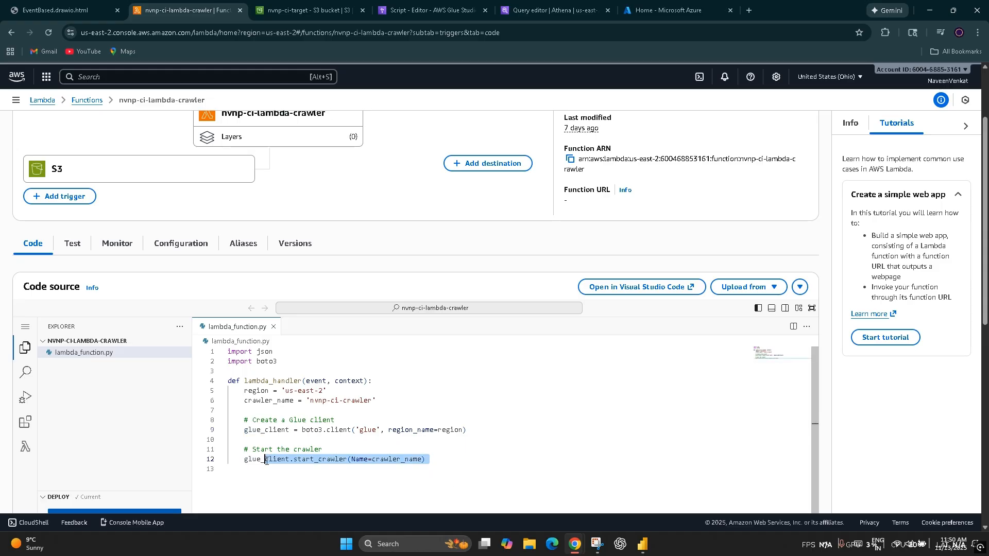
Step: Switch to AWS Glue and open the details of the nvnp-ci-crawler crawler
left_click(414, 11)
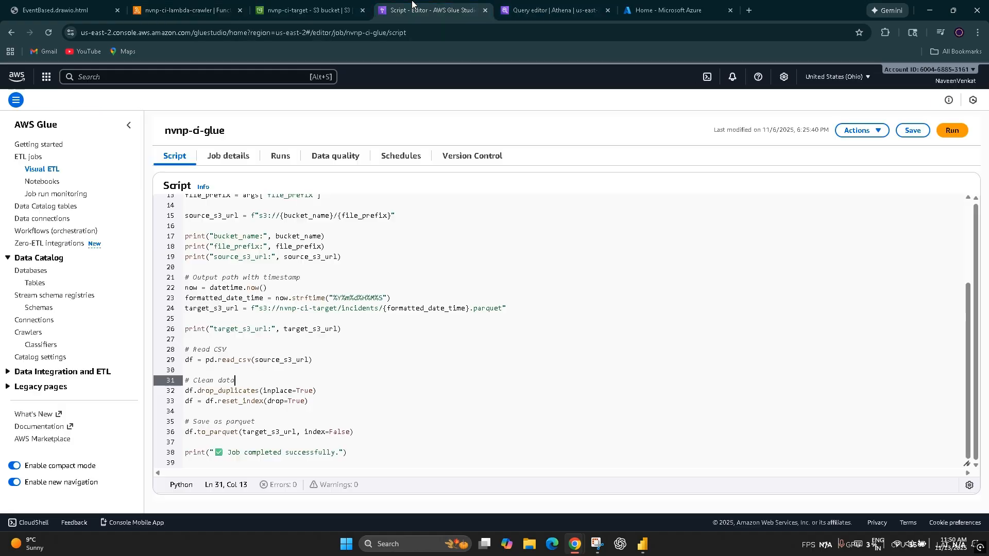
left_click(33, 335)
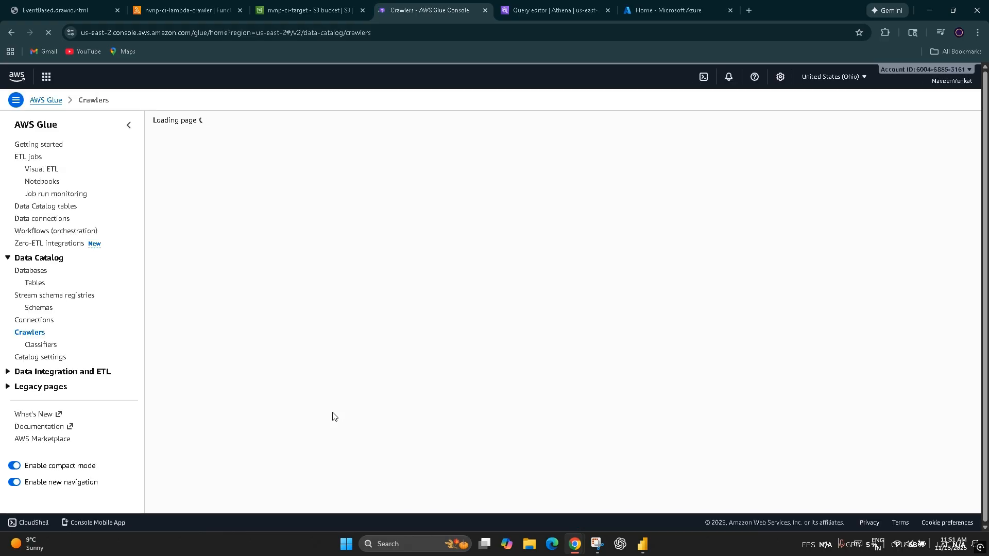
left_click(209, 225)
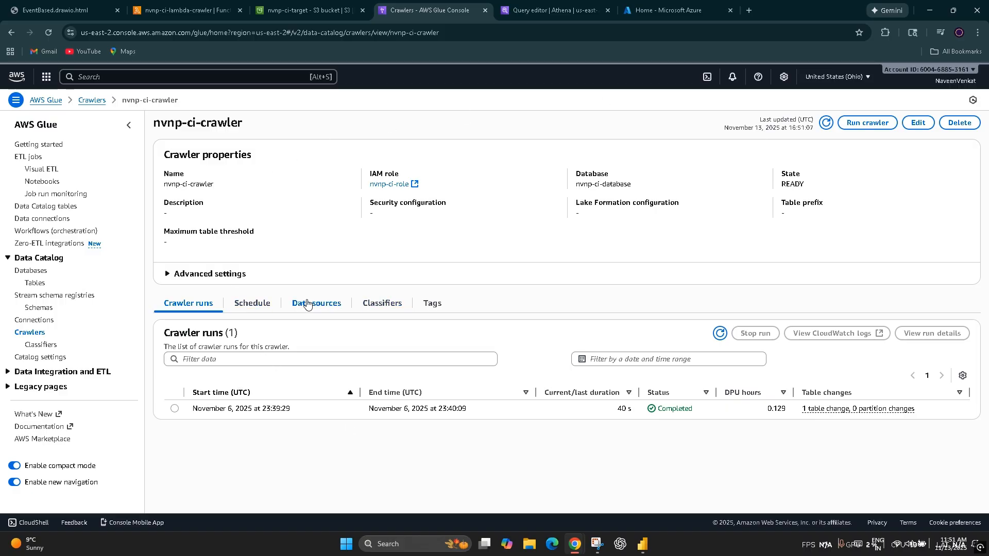
Step: Examine the schedule, data sources, classifiers and tags of the nvnp-ci-crawler crawler
left_click(252, 305)
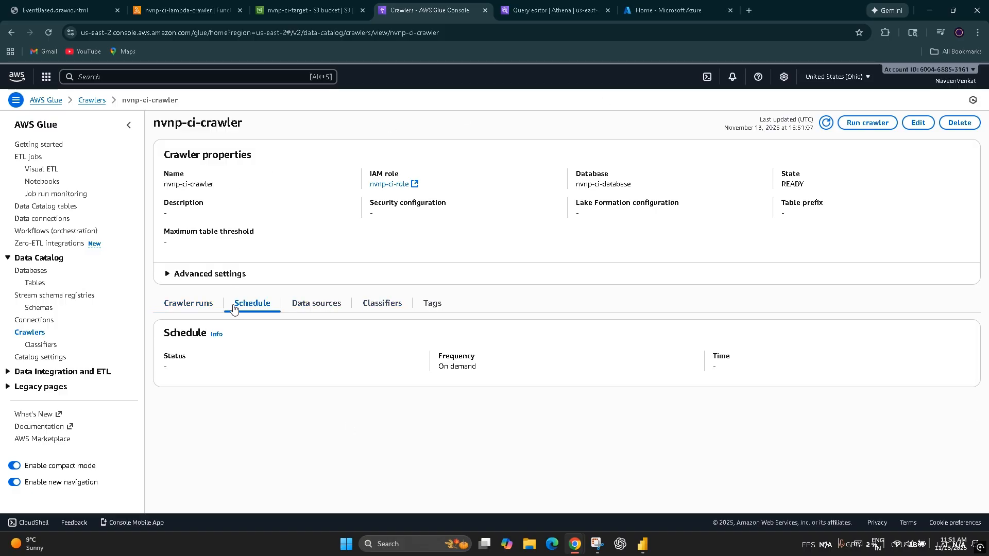
left_click(316, 308)
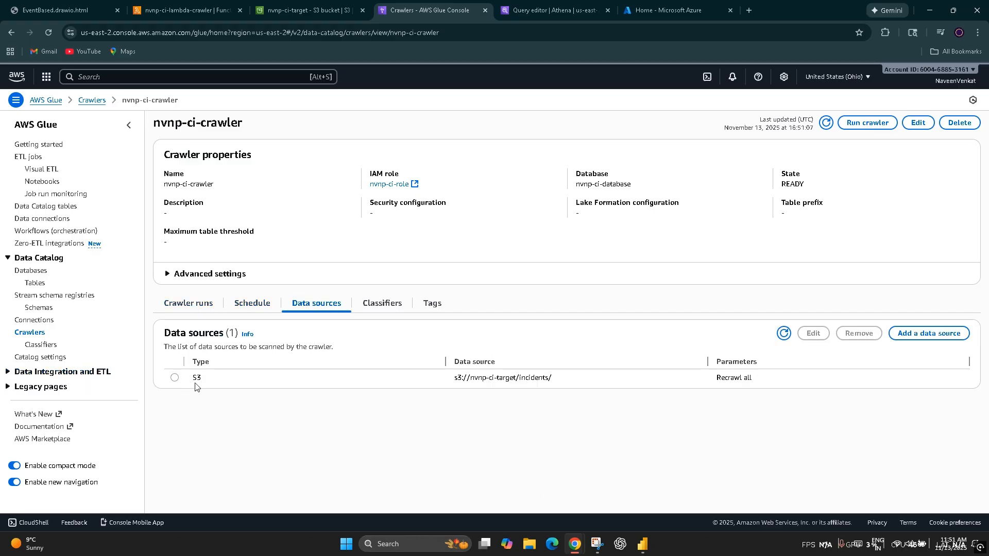
left_click_drag(161, 385, 364, 414)
left_click(401, 311)
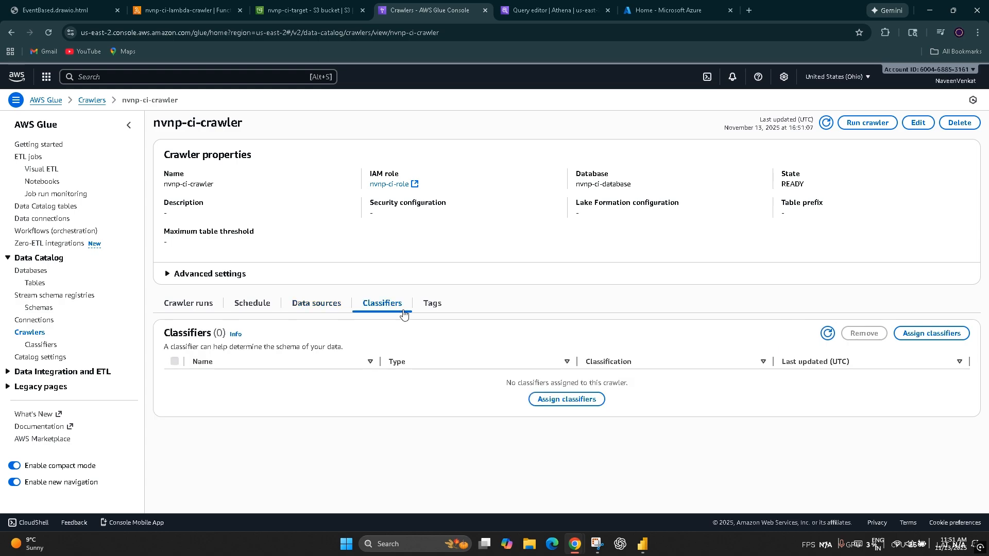
left_click(433, 303)
left_click(291, 308)
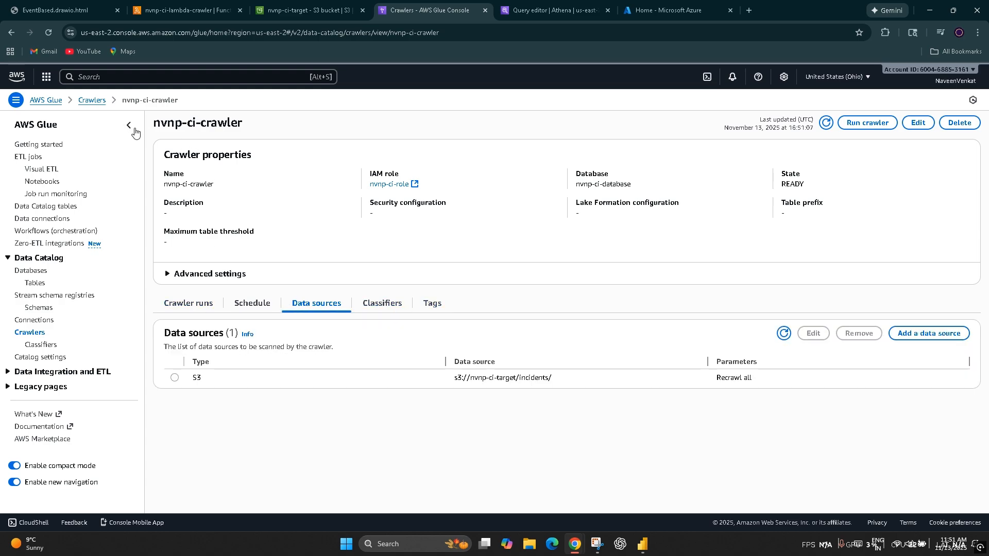
Step: Open the details of nvnp-ci-database in the Glue Data Catalog and examine its tables
left_click(29, 333)
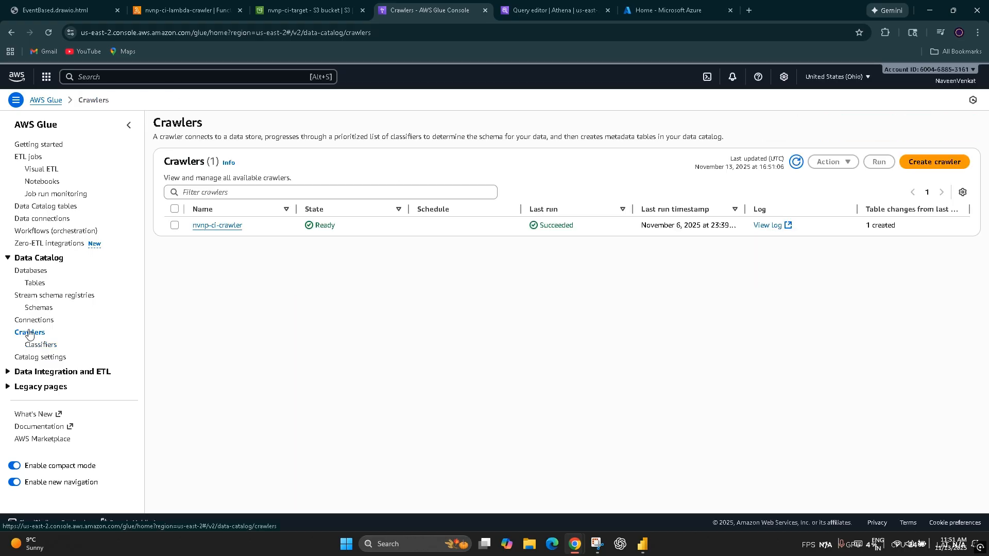
left_click(28, 273)
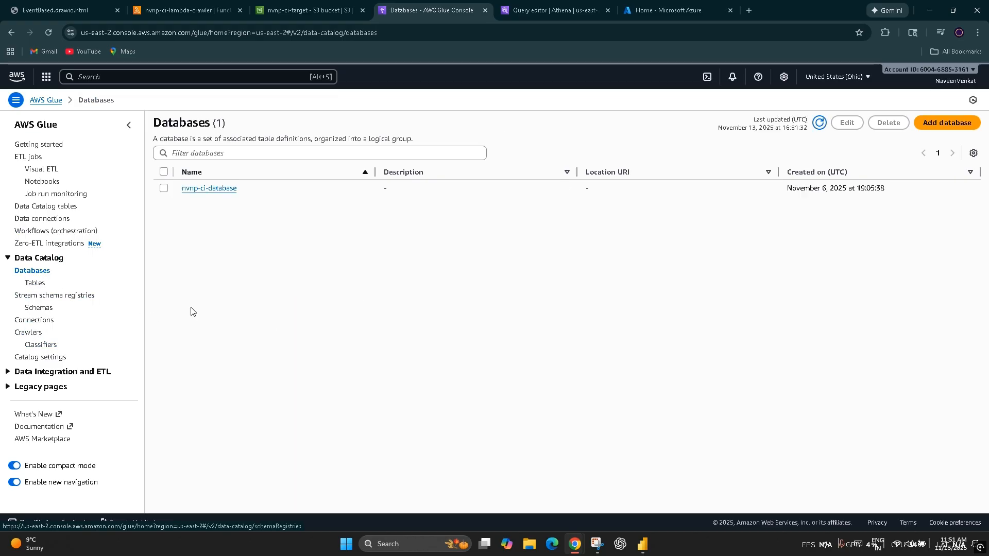
left_click(217, 195)
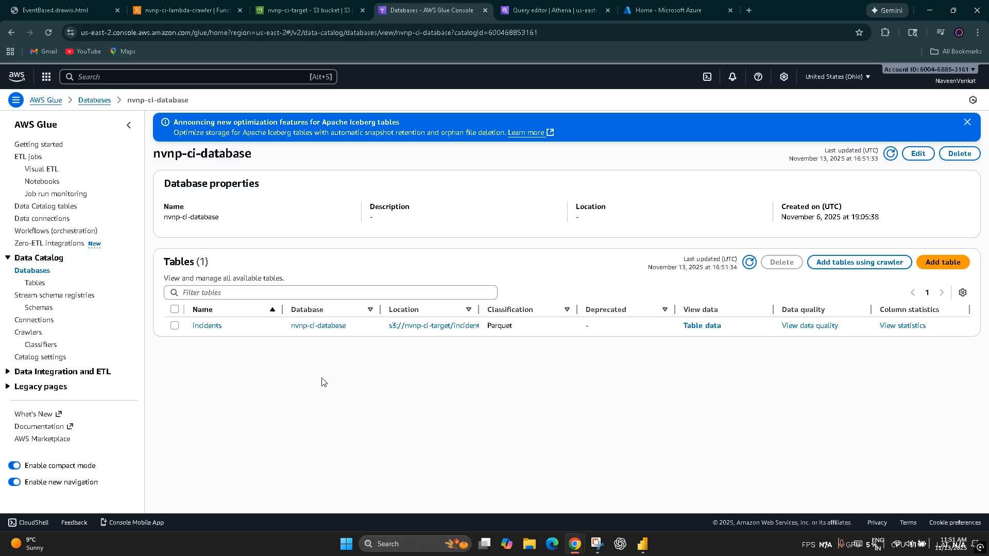
Step: Switch to the Athena query editor and check its data source, catalog and database selections, keeping nvnp-ci-database as the database
left_click(546, 10)
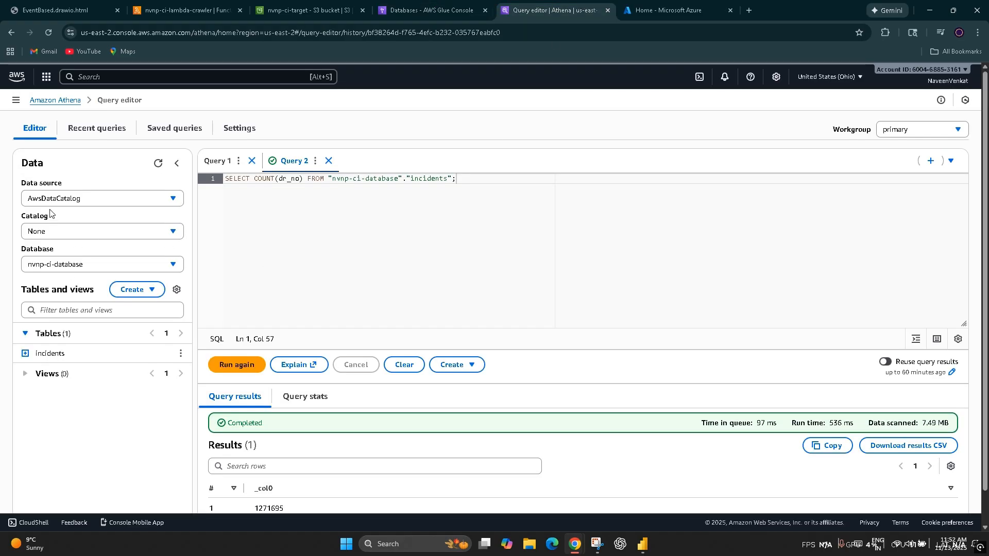
left_click(75, 201)
left_click(79, 236)
left_click(74, 263)
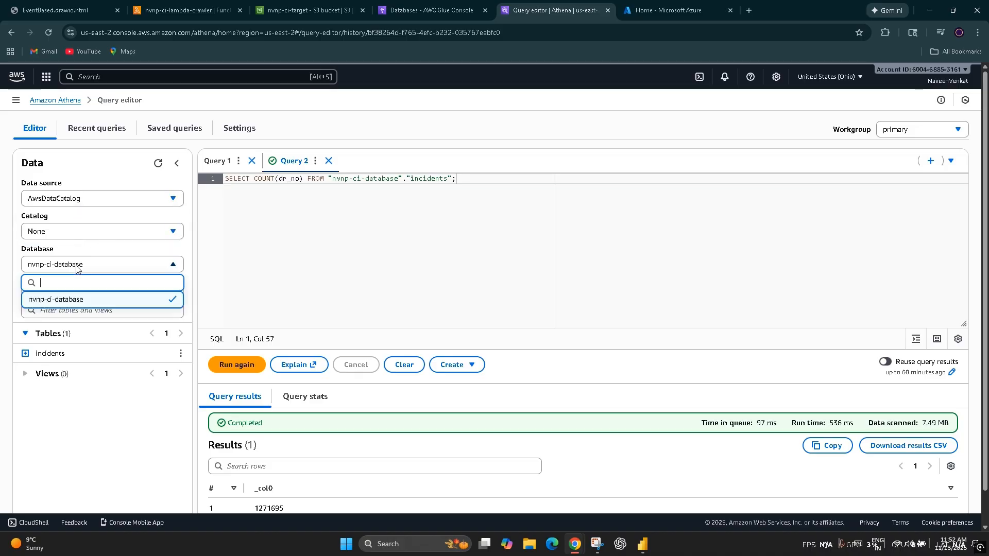
left_click(81, 304)
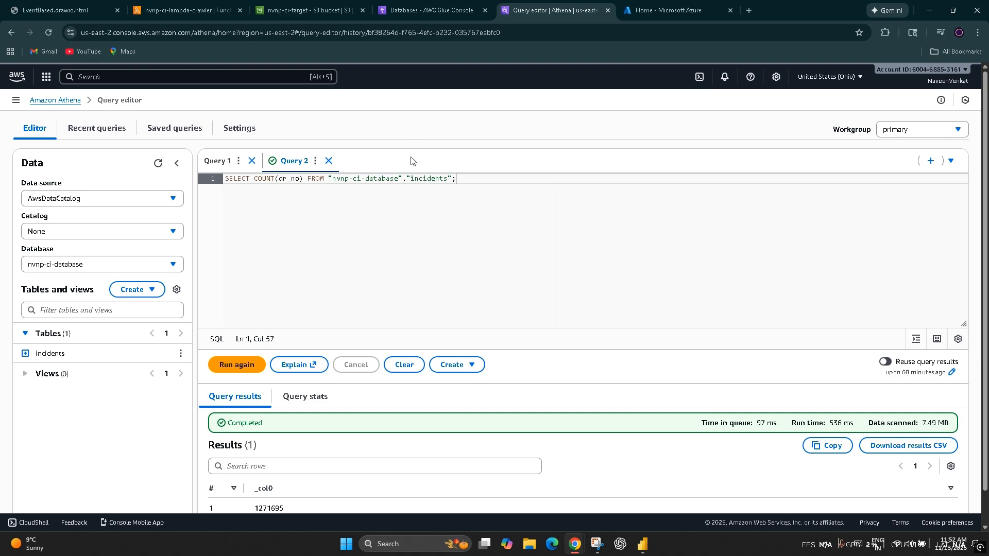
Step: Return to the pipeline diagram and close the Lambda, S3, Glue and Athena browser tabs, keeping the Azure portal open
left_click(62, 10)
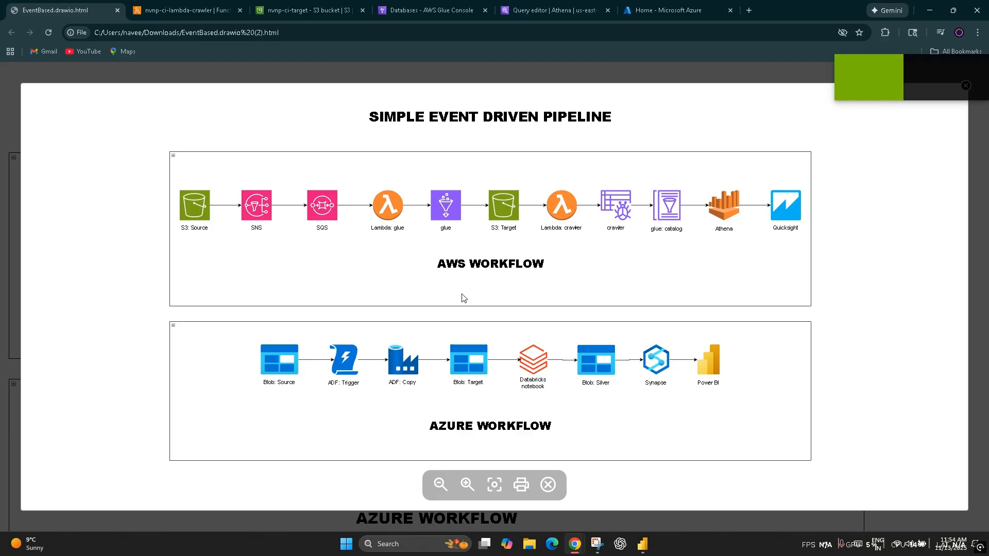
left_click(240, 10)
left_click(240, 10)
left_click(240, 11)
left_click(240, 10)
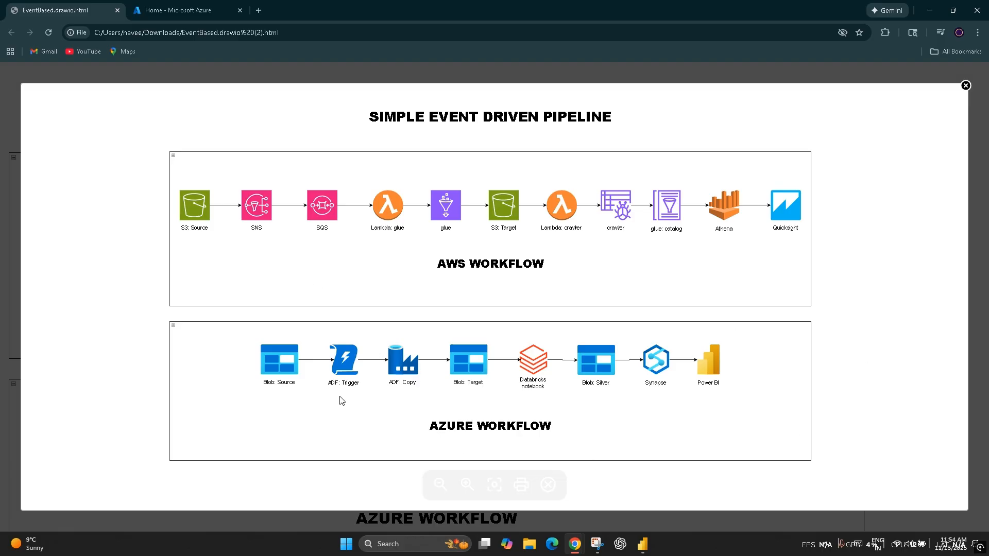
Step: Switch to nvnp-ci-dashboard in Power BI and review the Crime Incidents report and the table relationships in its data model
left_click(642, 545)
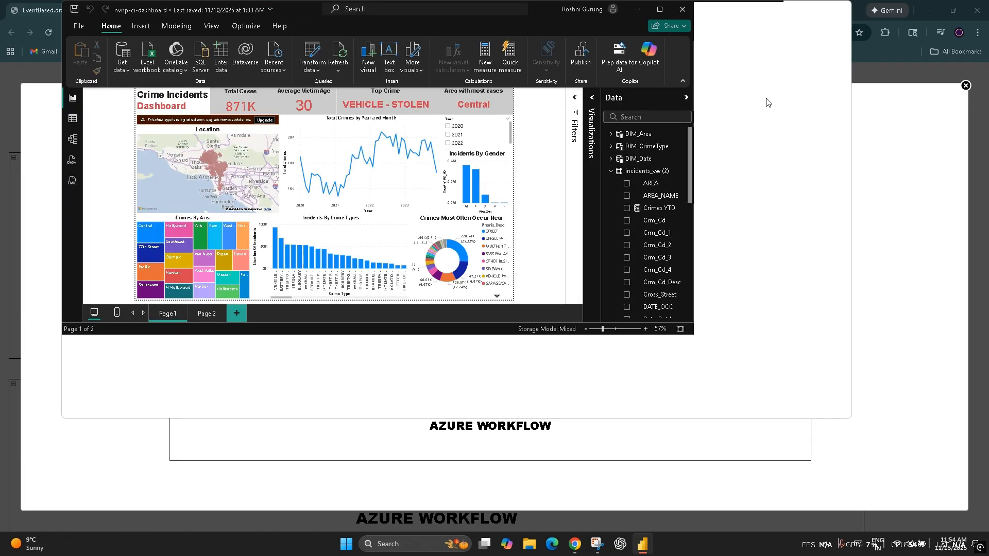
left_click(817, 10)
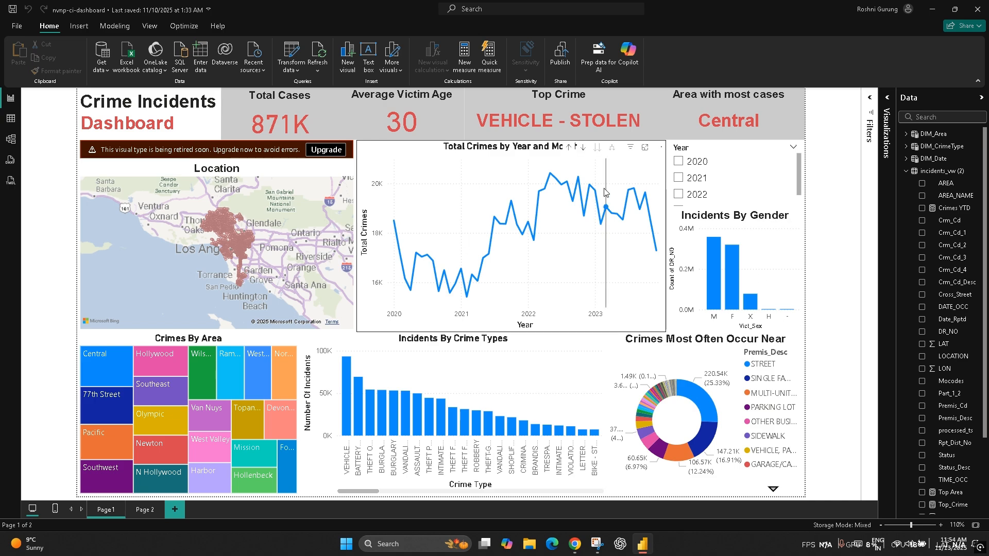
mouse_move(605, 192)
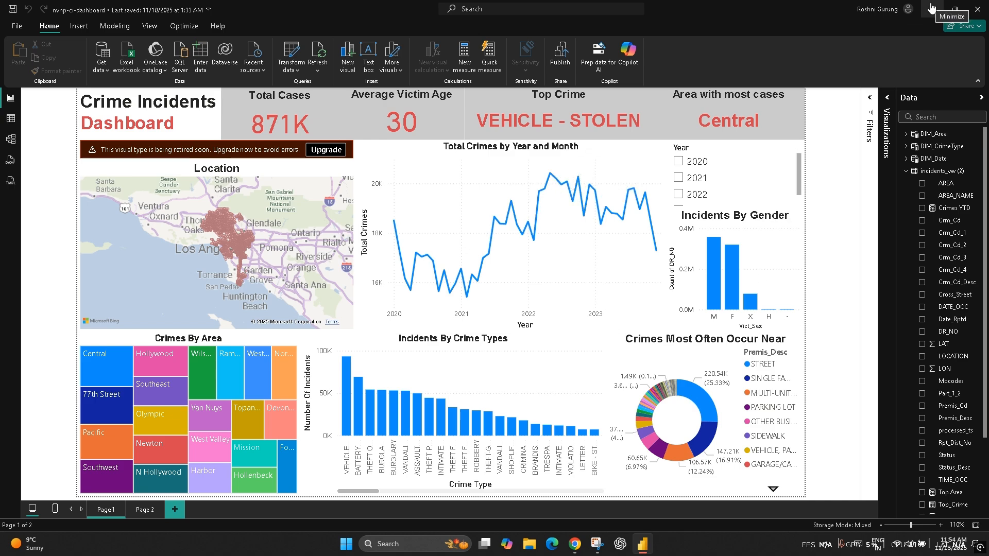
left_click(10, 139)
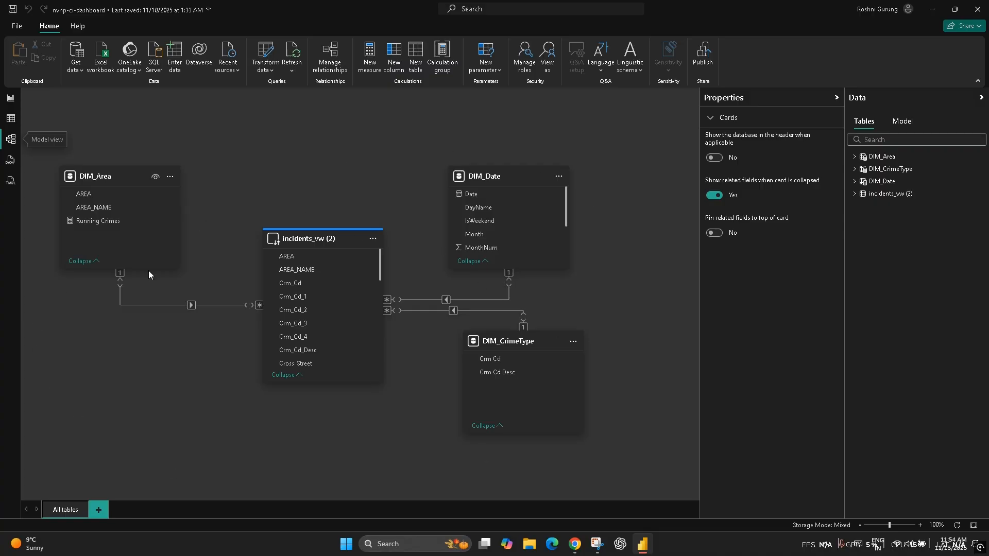
left_click(11, 97)
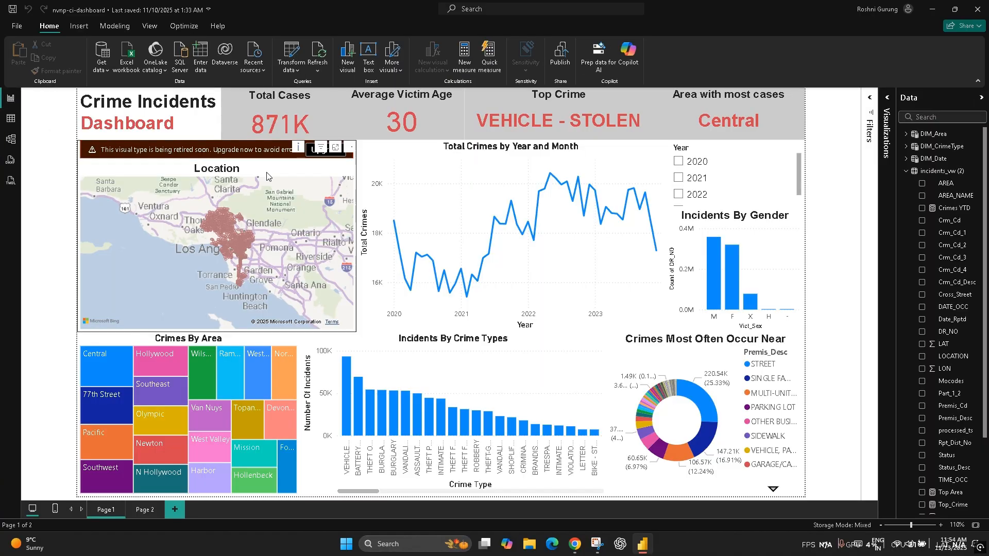
left_click(932, 8)
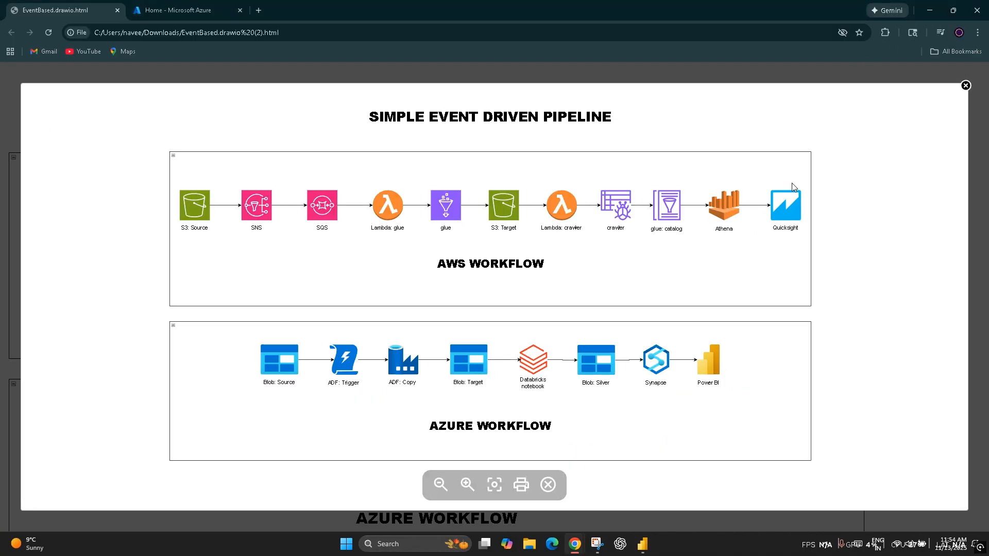
Step: Switch to the Azure portal and open the nvnp-ci-source container of the crimeinsidentsstorageacc storage account
left_click(181, 10)
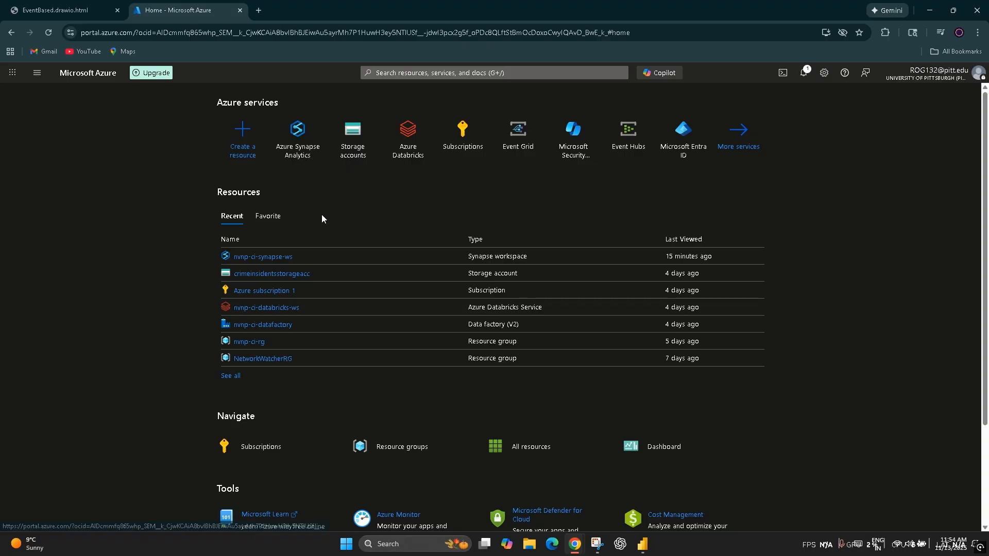
left_click(273, 276)
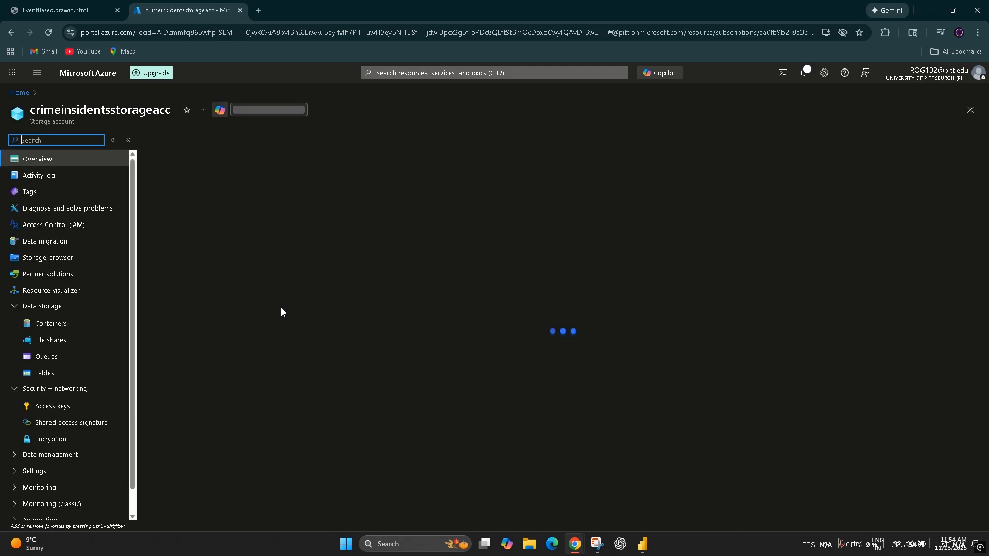
left_click(43, 340)
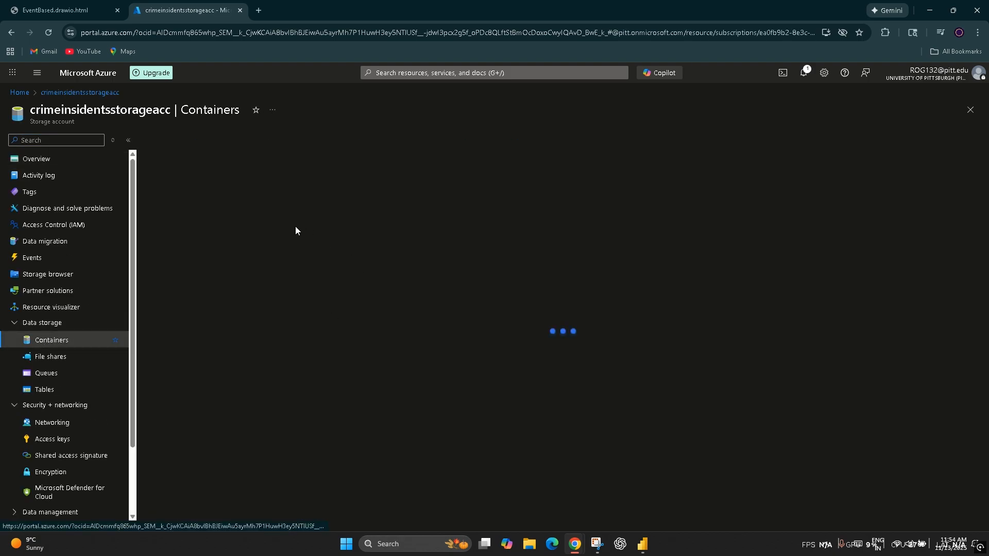
left_click(219, 248)
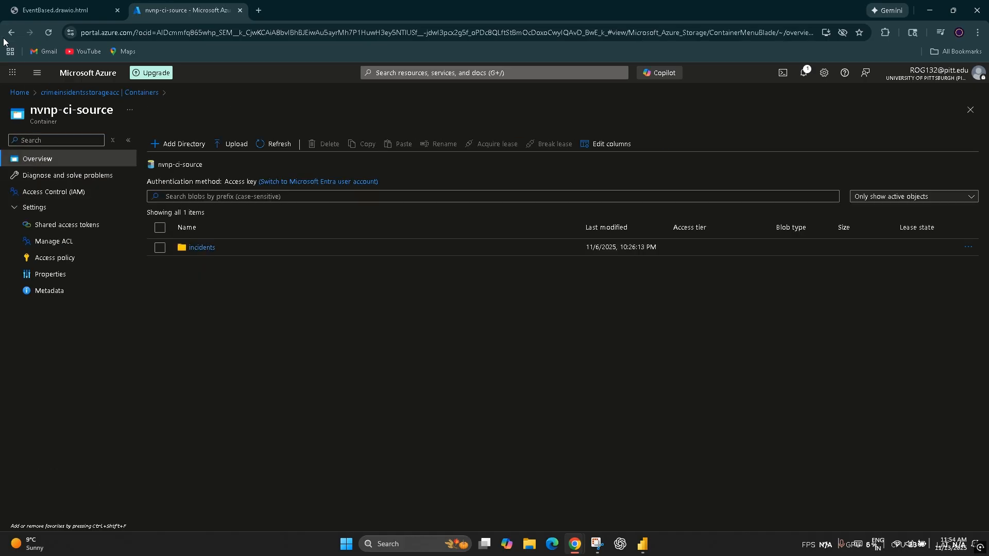
Step: Go back to the storage account's container list, then reopen nvnp-ci-source and enter its incidents folder
left_click(147, 93)
left_click(221, 252)
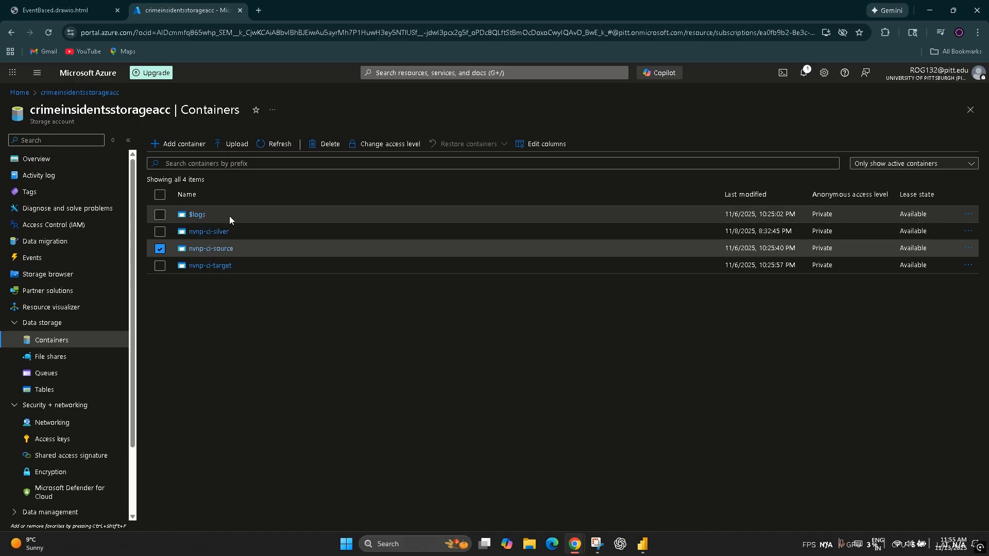
left_click(202, 250)
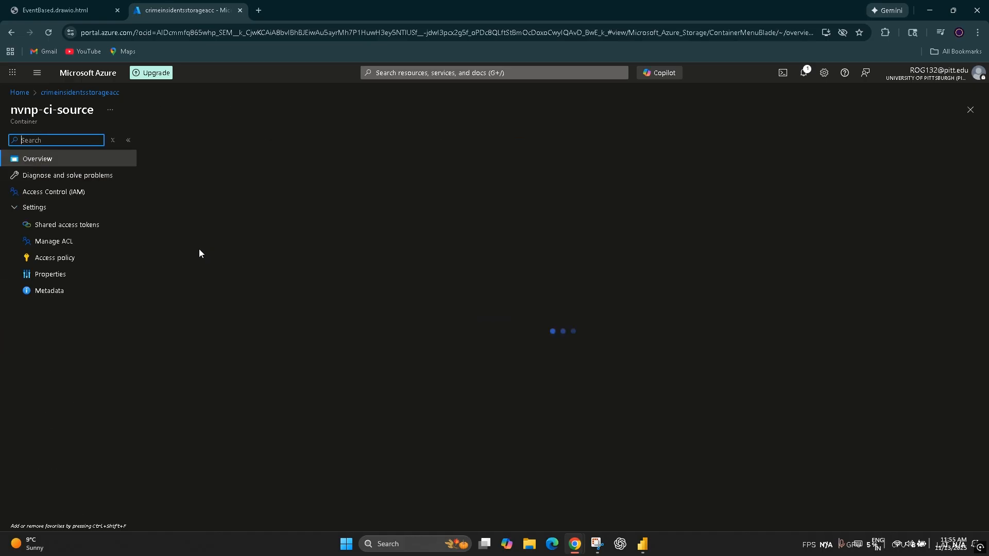
left_click(209, 250)
left_click(209, 250)
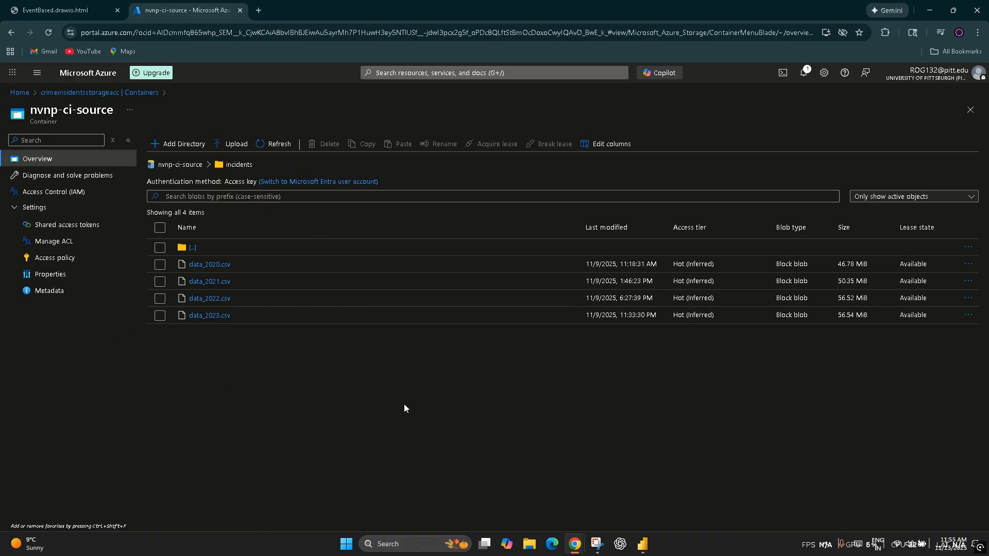
Step: Upload the local file data_2024.csv to the incidents folder of the nvnp-ci-source container
left_click(226, 147)
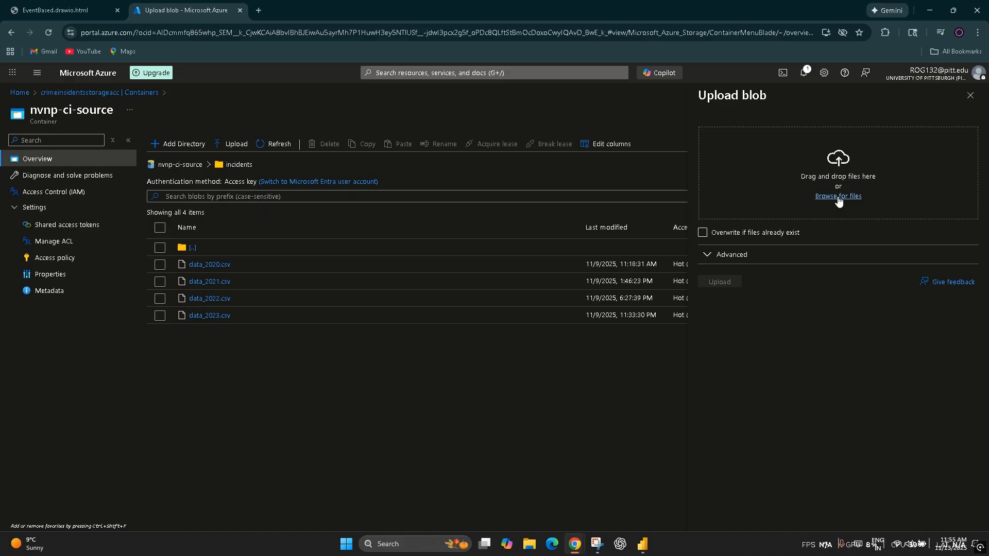
left_click(838, 197)
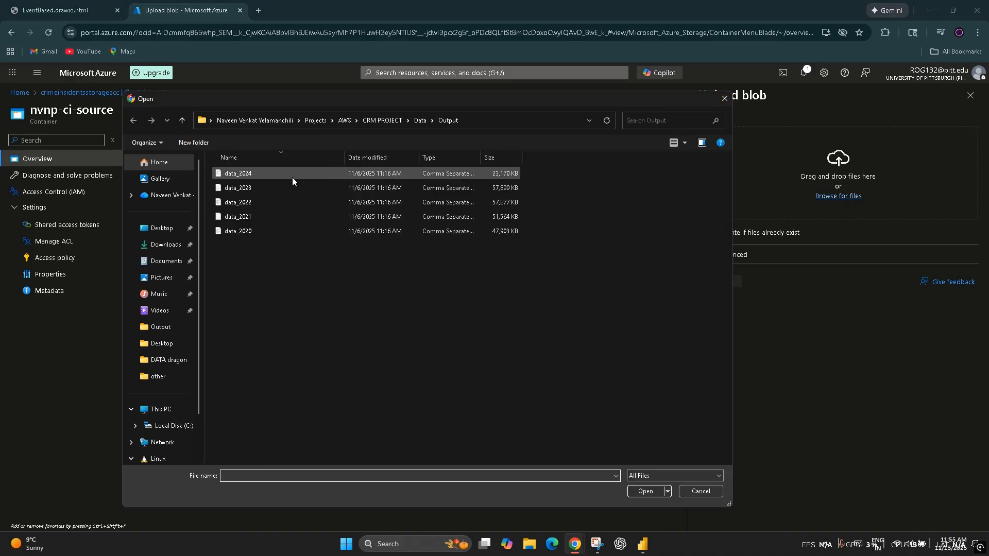
left_click(257, 175)
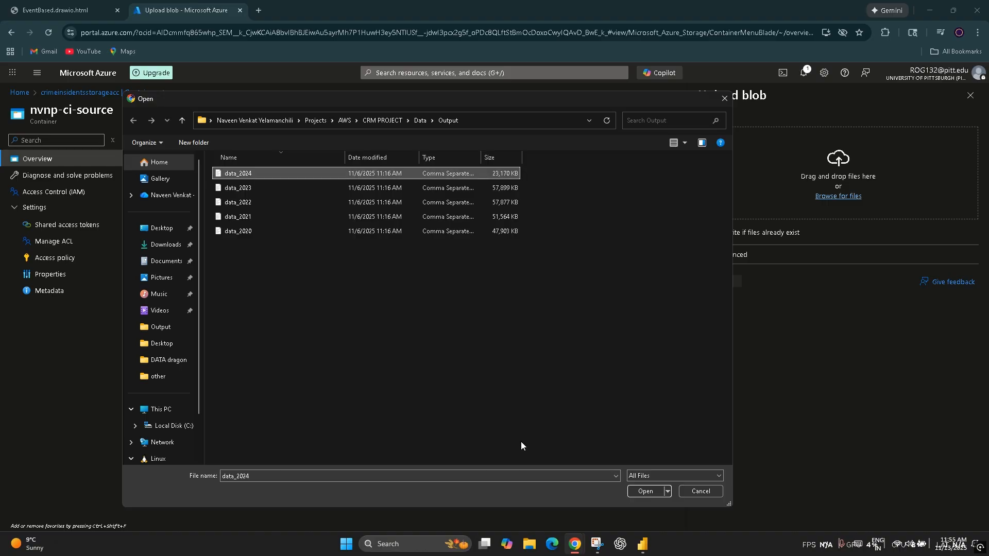
left_click(641, 491)
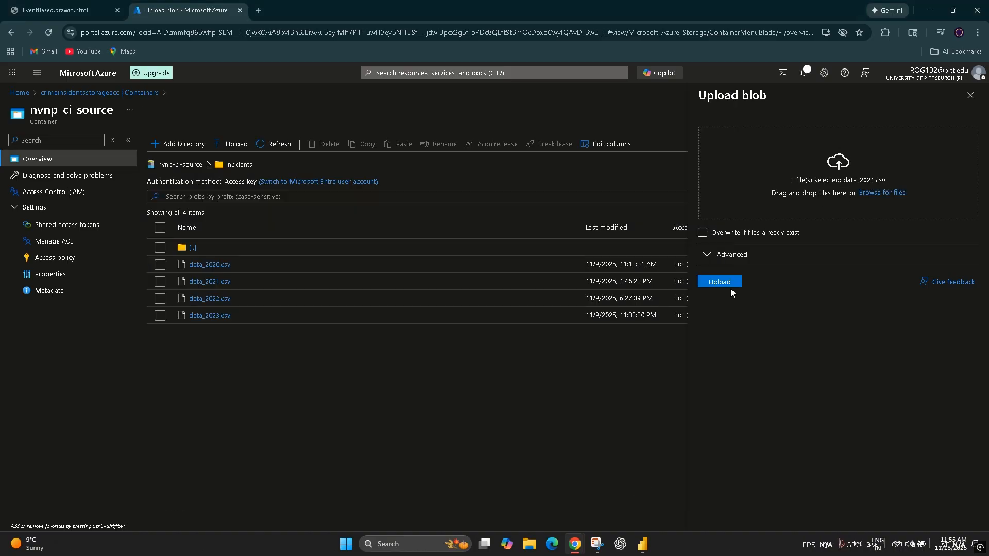
left_click(726, 282)
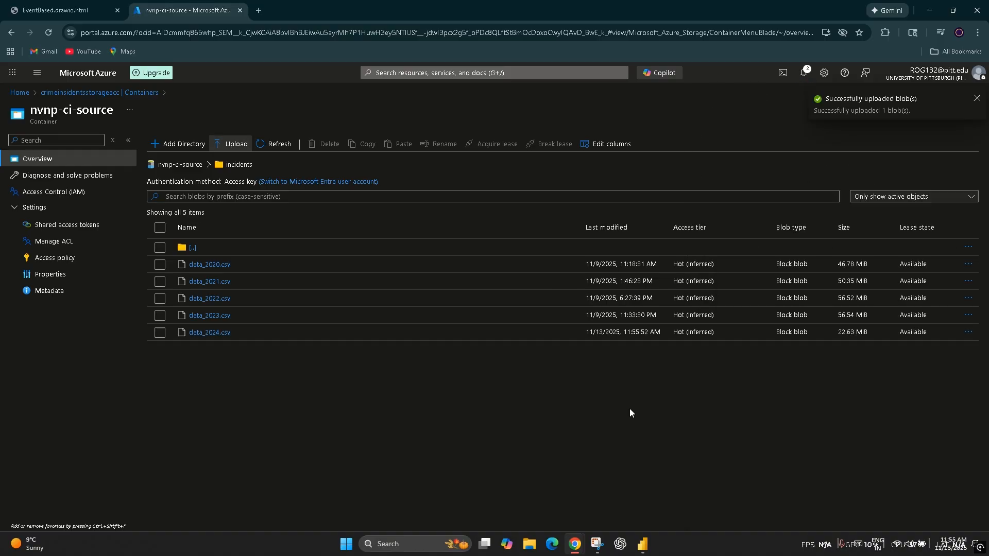
Step: Review the Crime Incidents dashboard in Power BI and return to the incidents folder in the Azure portal
left_click(649, 552)
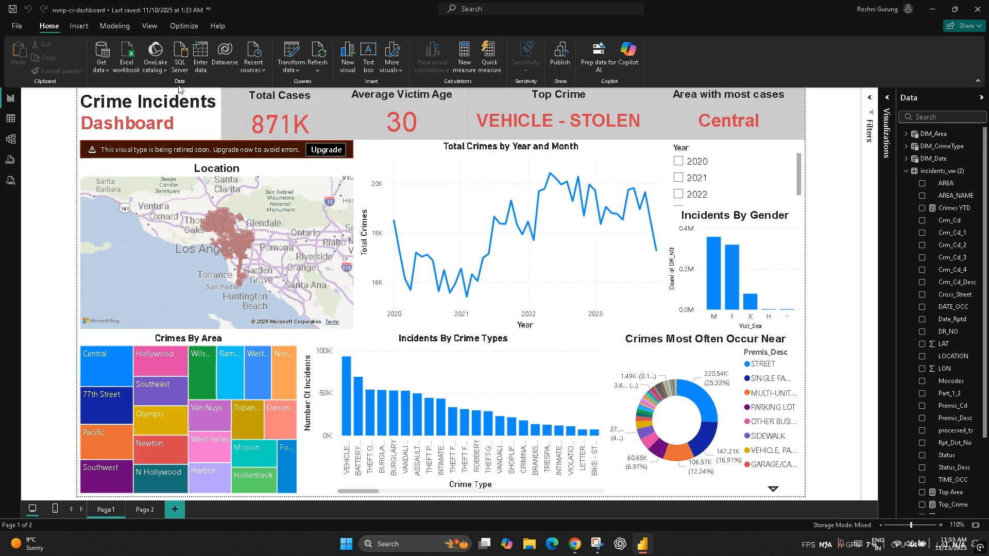
left_click(933, 9)
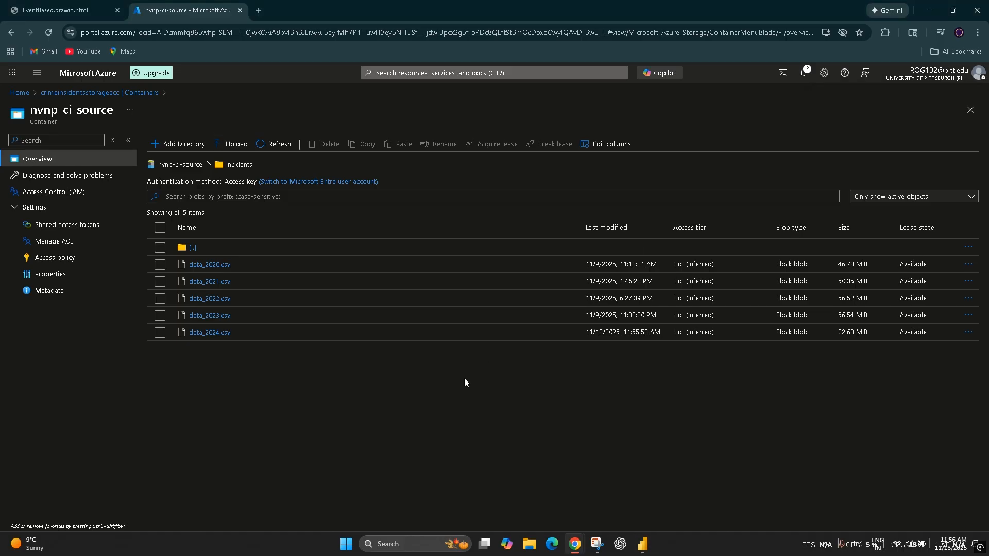
left_click(644, 545)
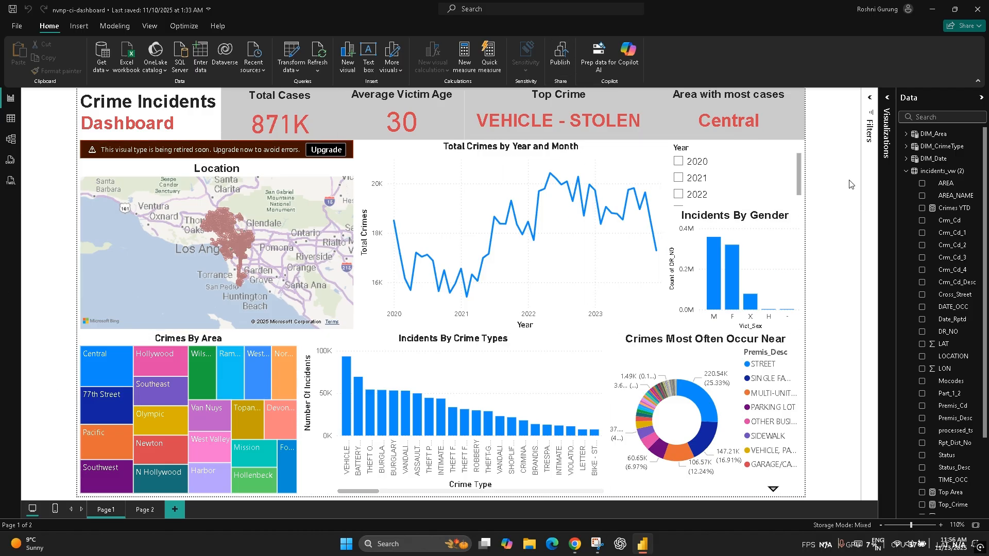
key("alt+Tab")
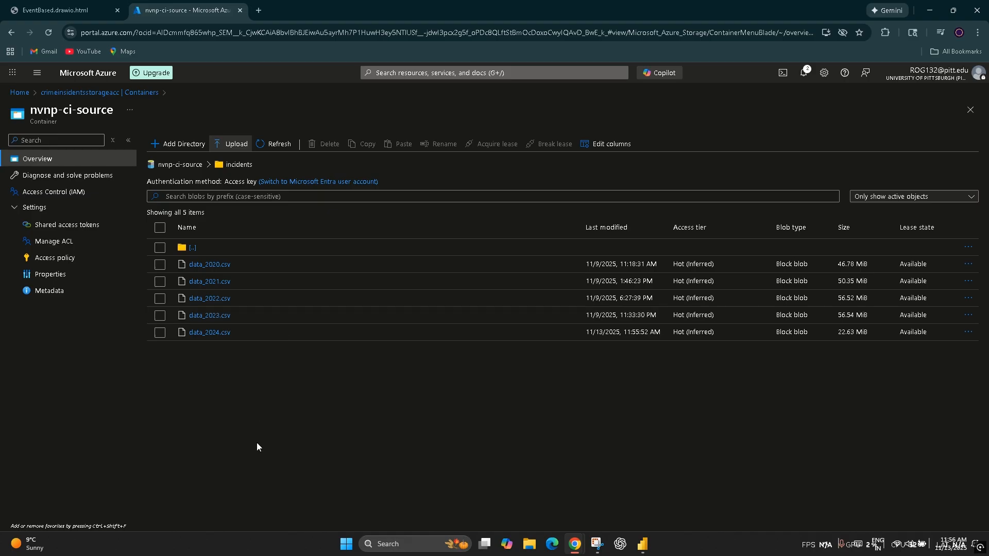
Step: Duplicate the nvnp-ci-source portal tab, check the pipeline workflow diagram, and switch to the duplicated tab
right_click(151, 5)
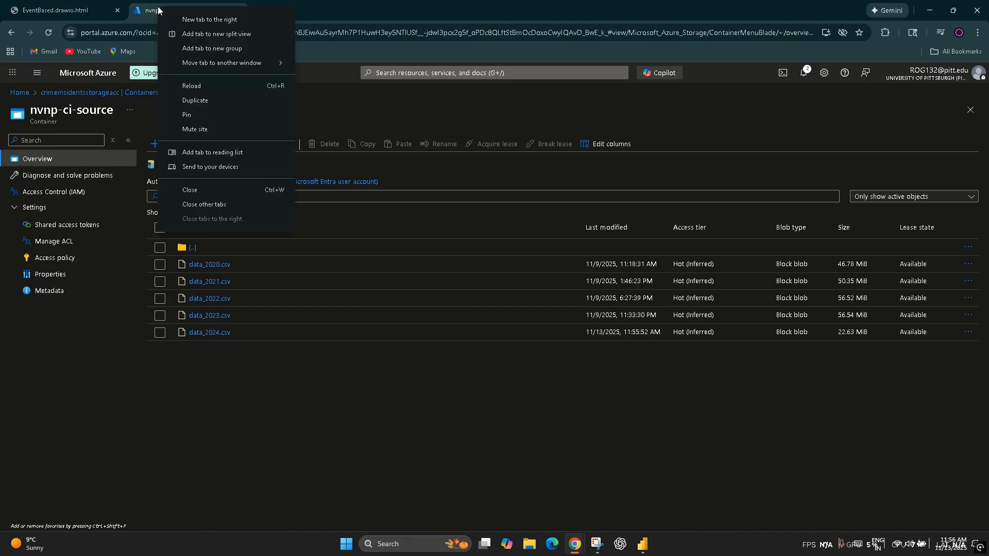
left_click(185, 103)
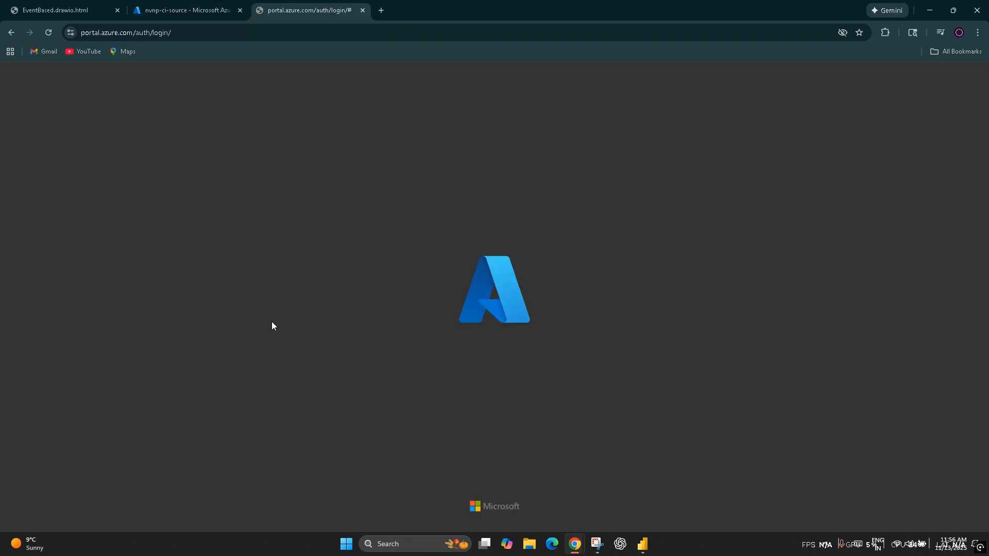
left_click(197, 13)
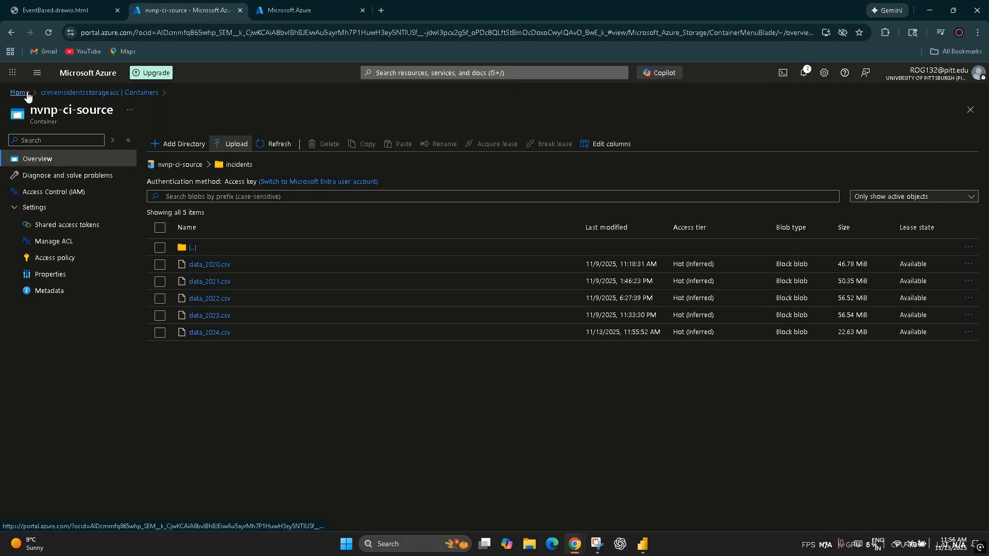
left_click(70, 18)
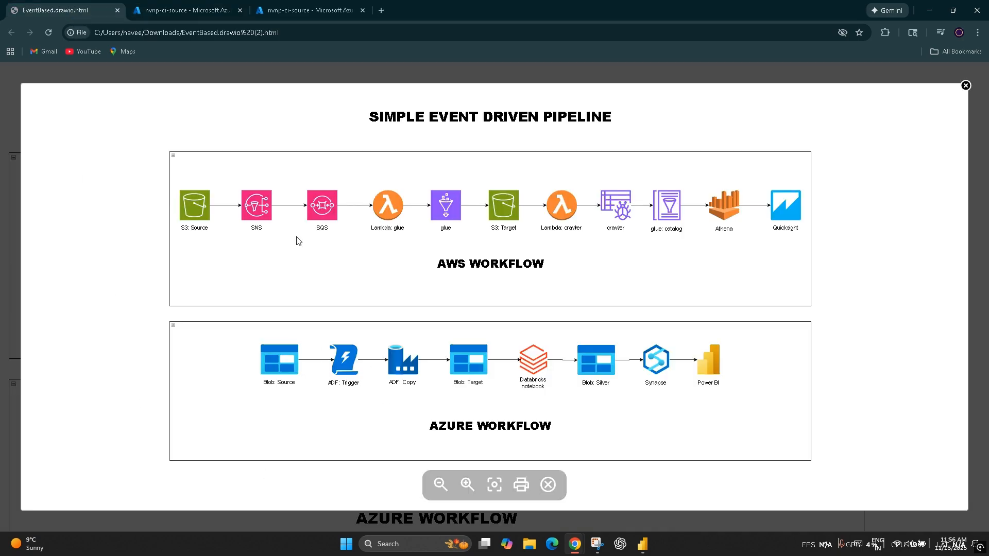
left_click(182, 10)
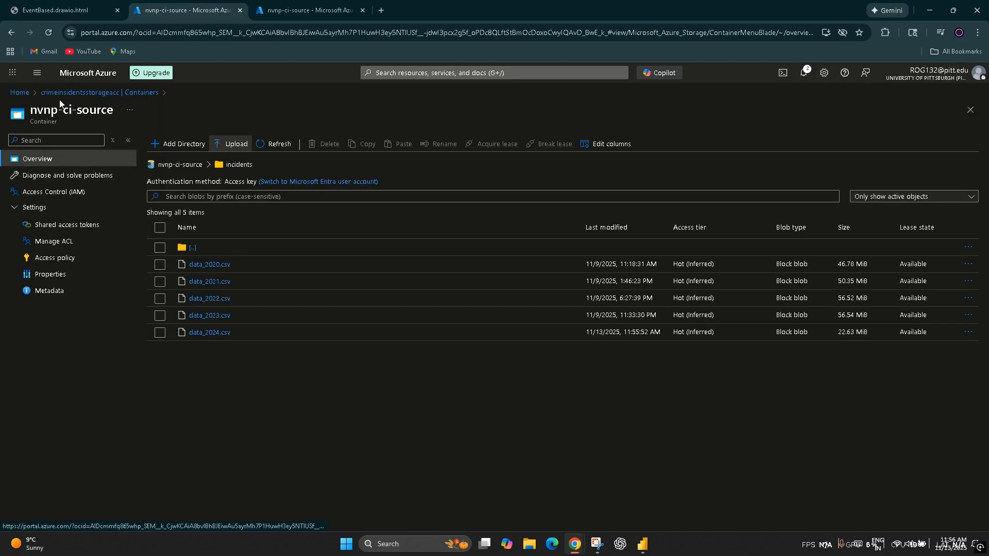
key("ctrl+Tab")
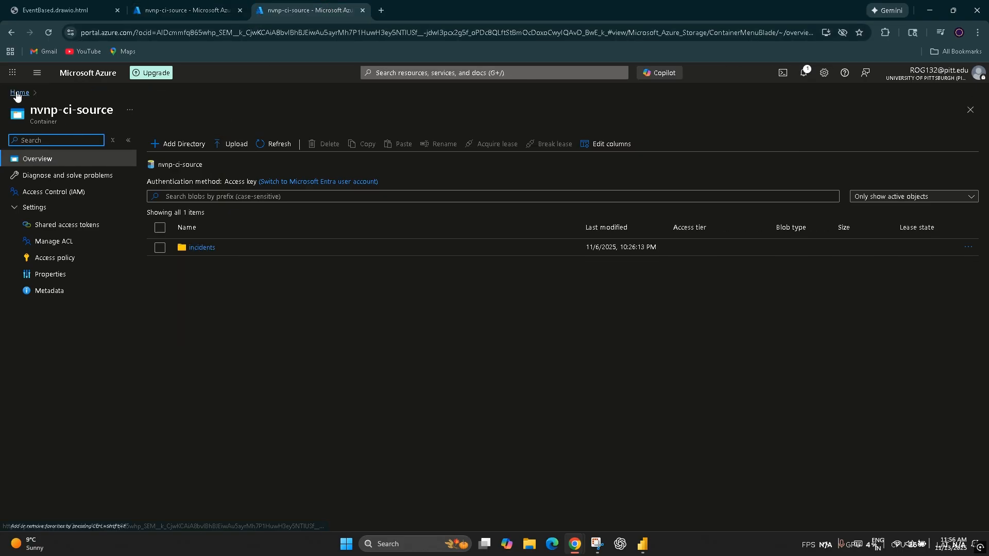
Step: Open the nvnp-ci-datafactory resource from the Azure home page and launch Azure Data Factory Studio
left_click(18, 93)
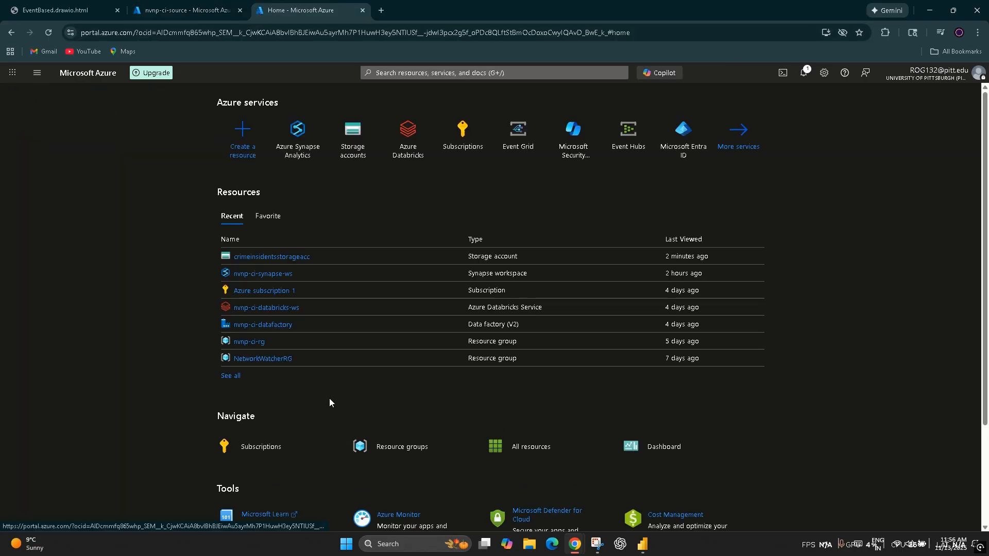
left_click(260, 325)
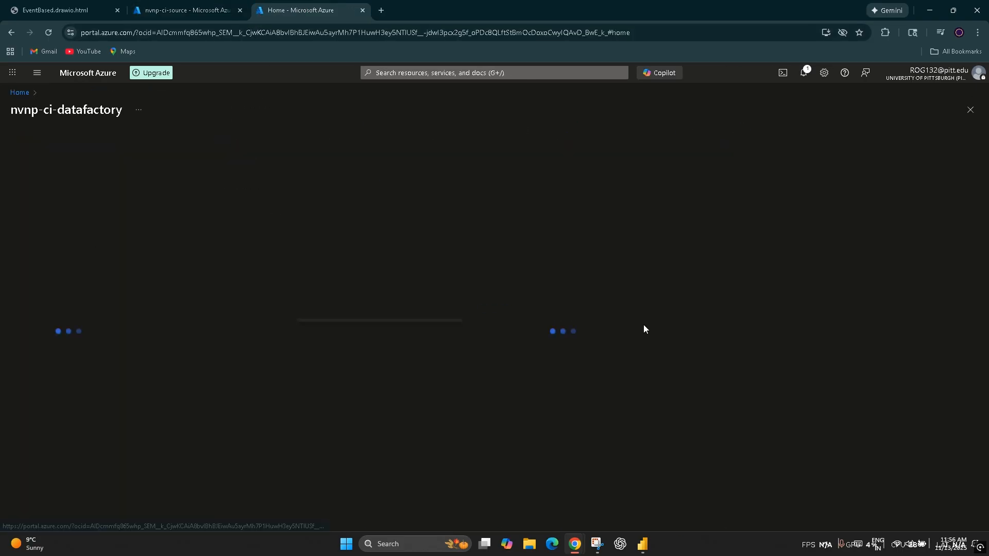
left_click(474, 346)
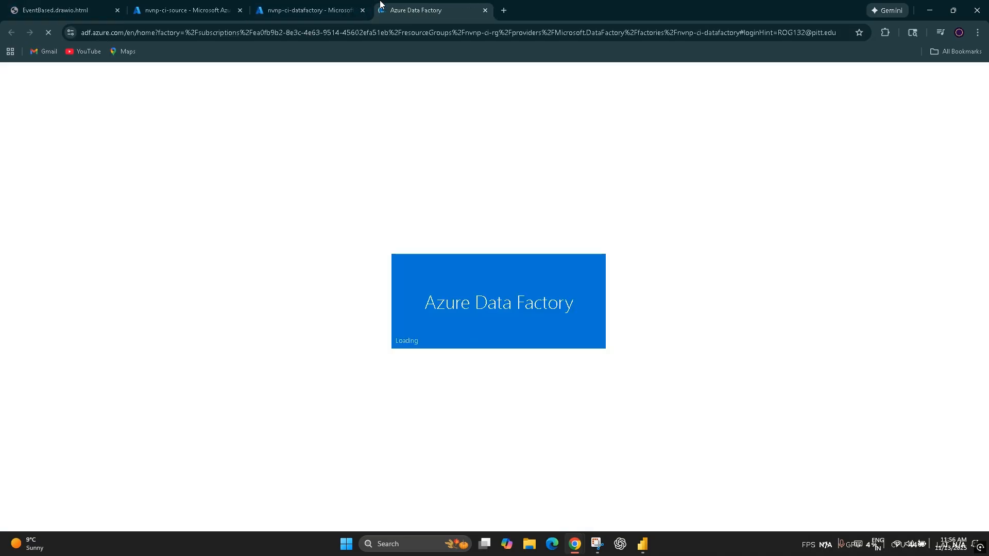
Step: From the Azure home page, open nvnp-ci-synapse-ws in a separate browser tab and nvnp-ci-databricks-ws in the current one
left_click(325, 10)
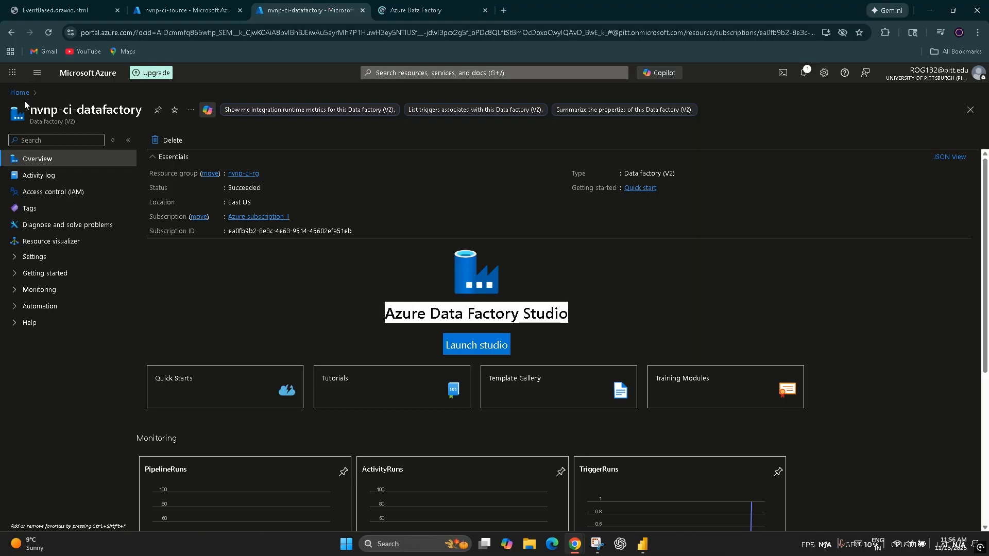
left_click(19, 92)
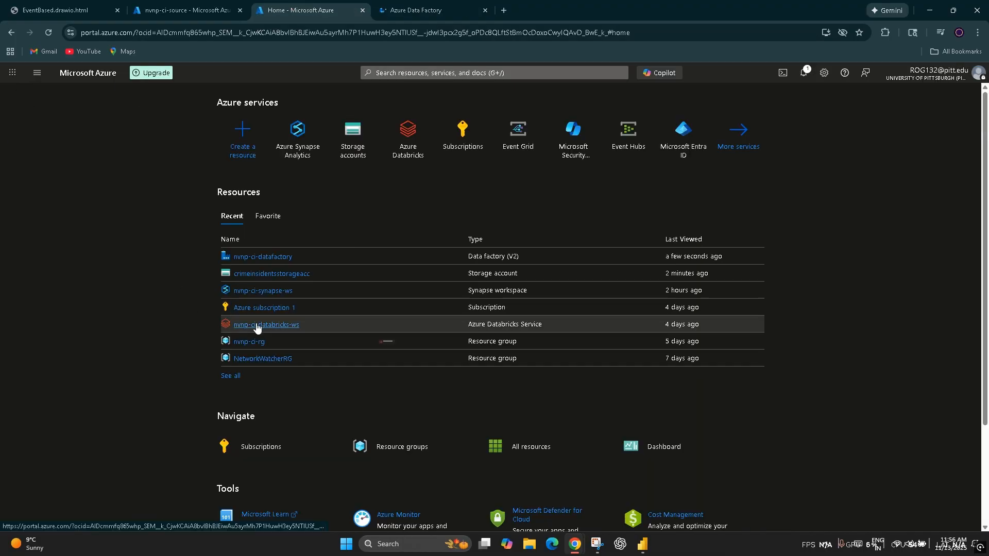
right_click(263, 292)
left_click(299, 307)
left_click(264, 327)
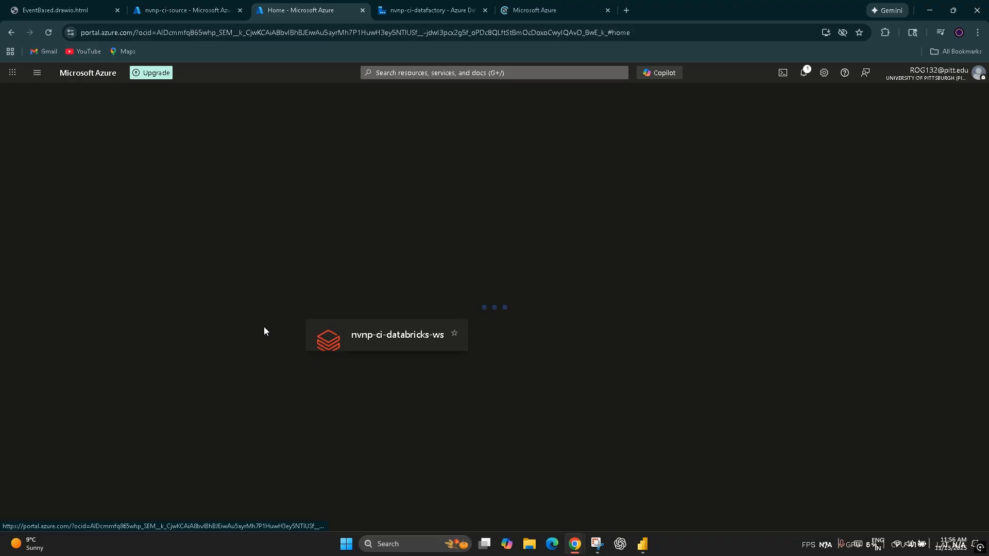
left_click(431, 11)
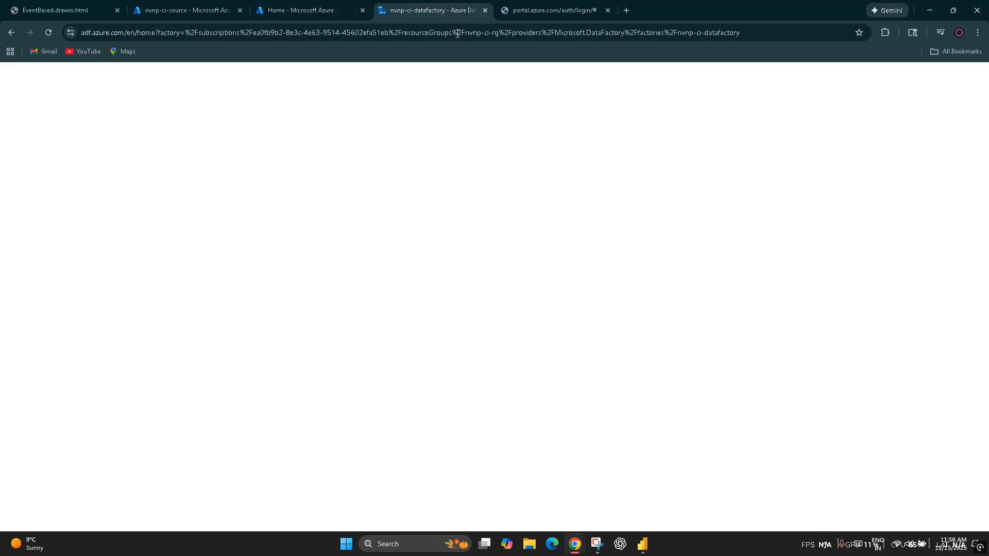
left_click(556, 10)
left_click(329, 11)
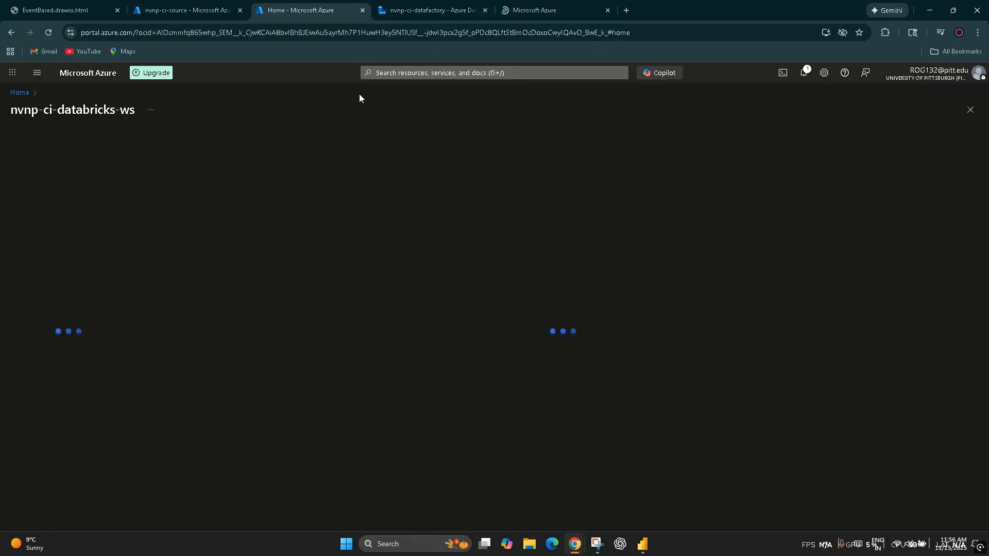
Step: Open Synapse Studio from the nvnp-ci-synapse-ws overview and close that workspace's portal tab
left_click(515, 10)
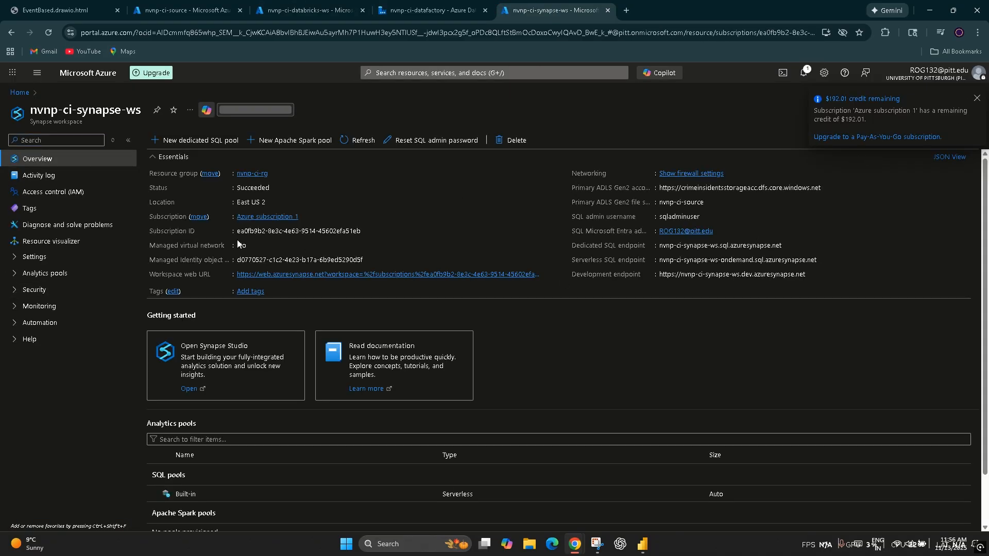
left_click(187, 391)
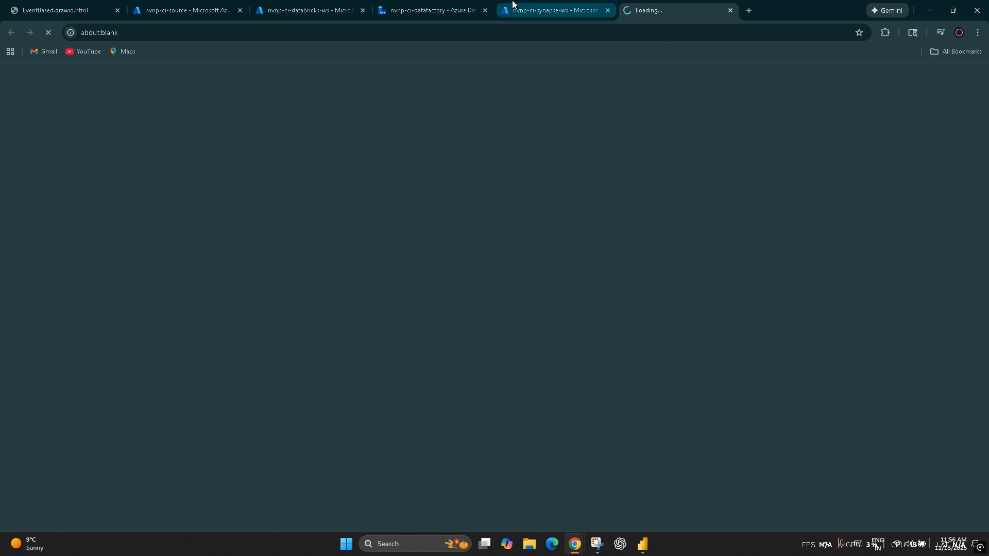
left_click(473, 5)
left_click(518, 5)
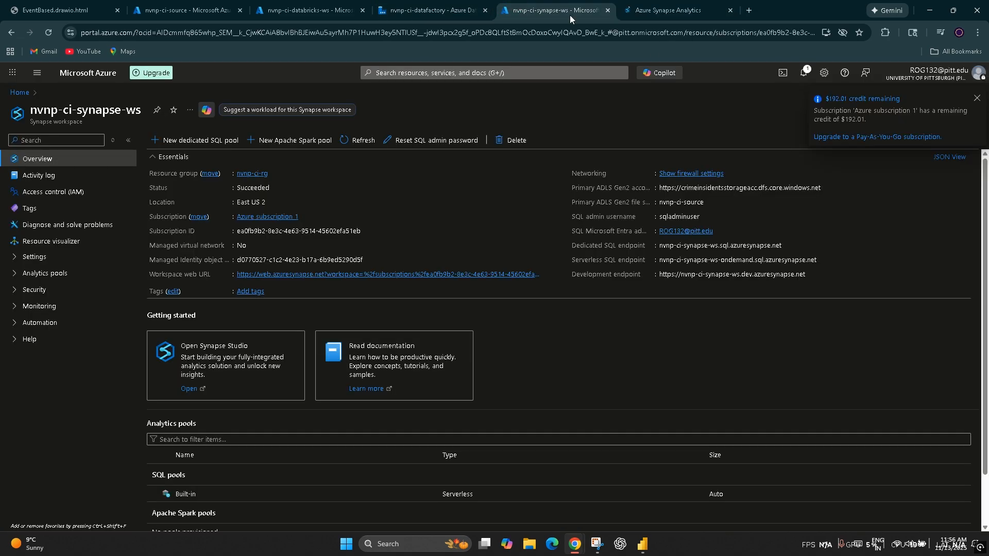
left_click(608, 10)
left_click(447, 7)
Step: Launch the nvnp-ci-databricks-ws workspace and move the Data Factory tab ahead of the Databricks portal tab
left_click(327, 8)
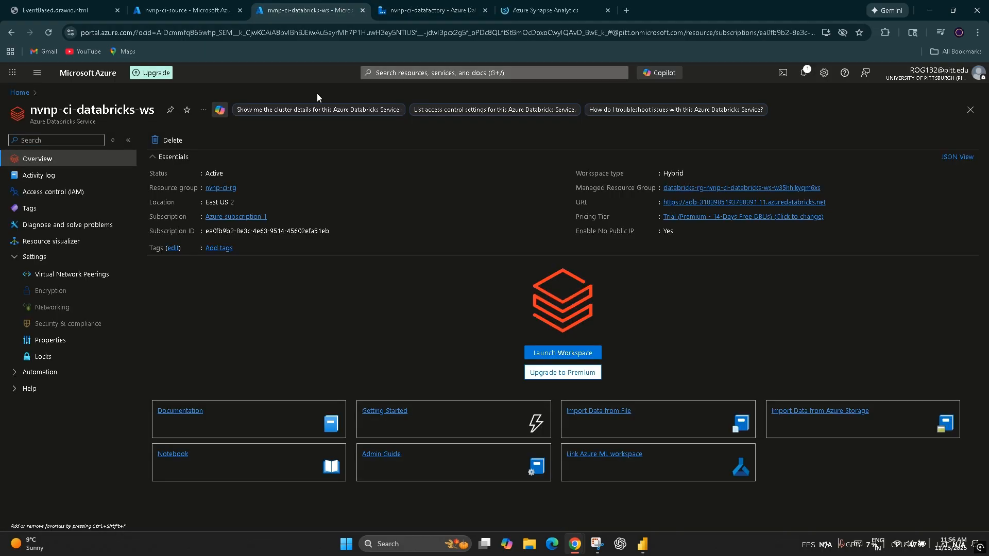
left_click(570, 351)
left_click_drag(420, 6, 334, 6)
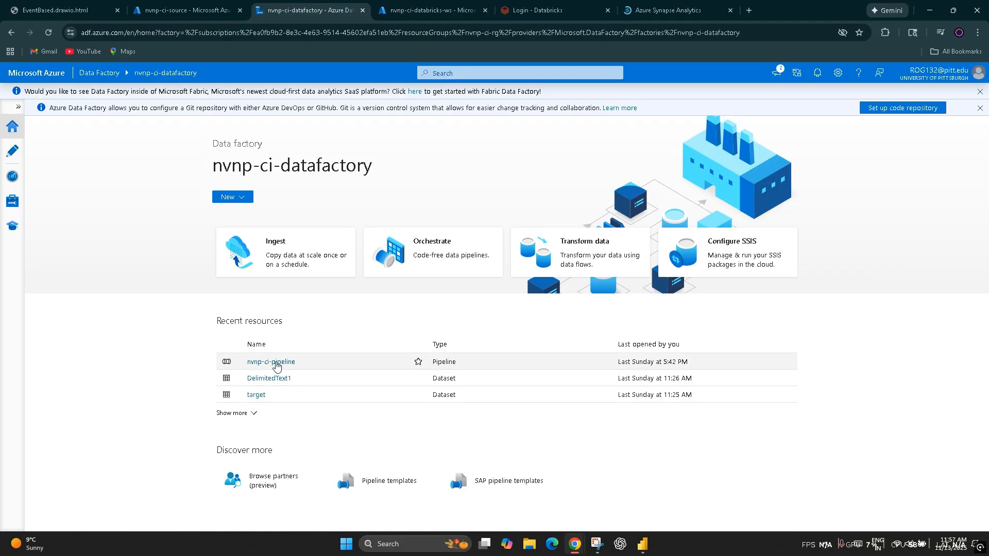
Step: Open nvnp-ci-pipeline in Data Factory, go to the monitored pipeline runs, and refresh them repeatedly to check the triggered run's status
left_click(271, 363)
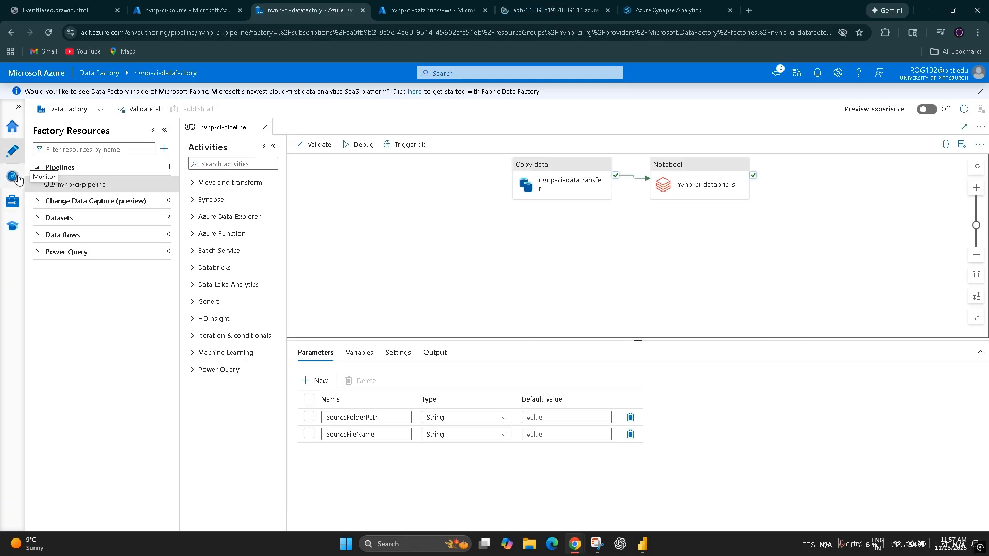
left_click(14, 178)
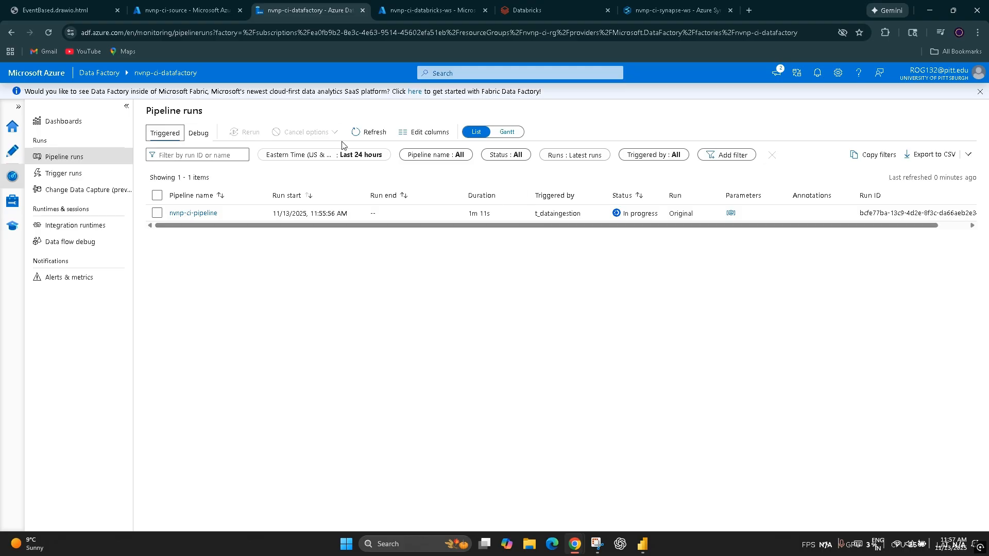
left_click(373, 129)
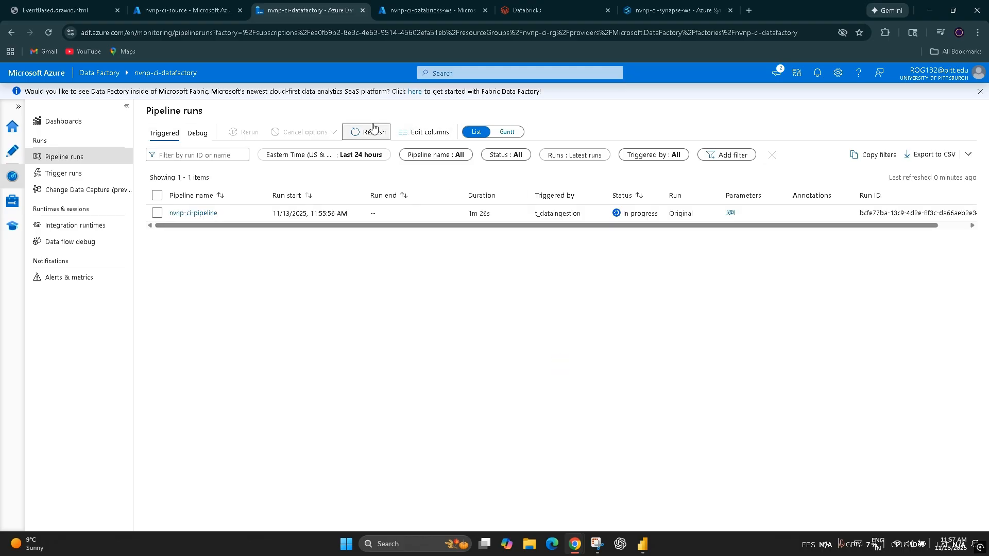
left_click(371, 128)
left_click(371, 129)
left_click(371, 128)
left_click(369, 132)
left_click(430, 5)
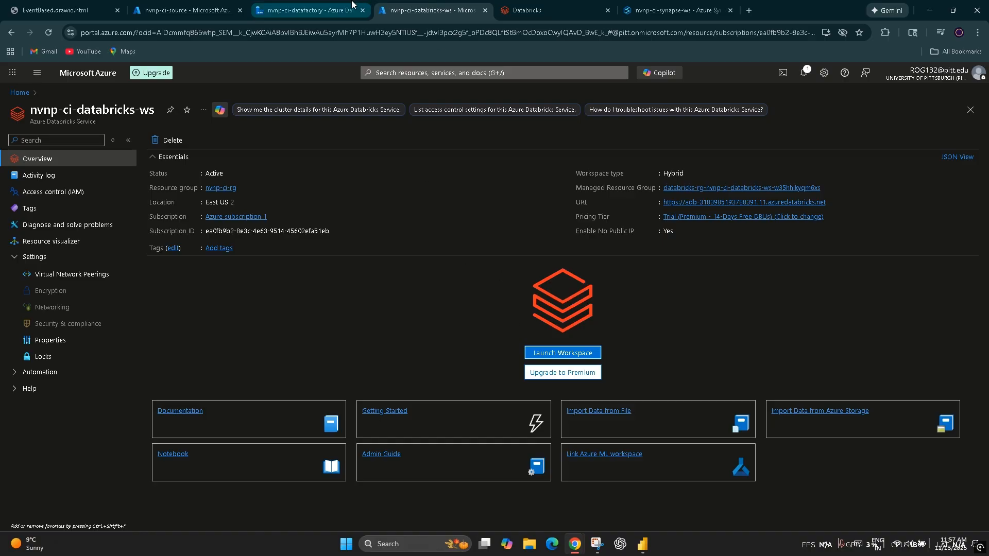
left_click(309, 10)
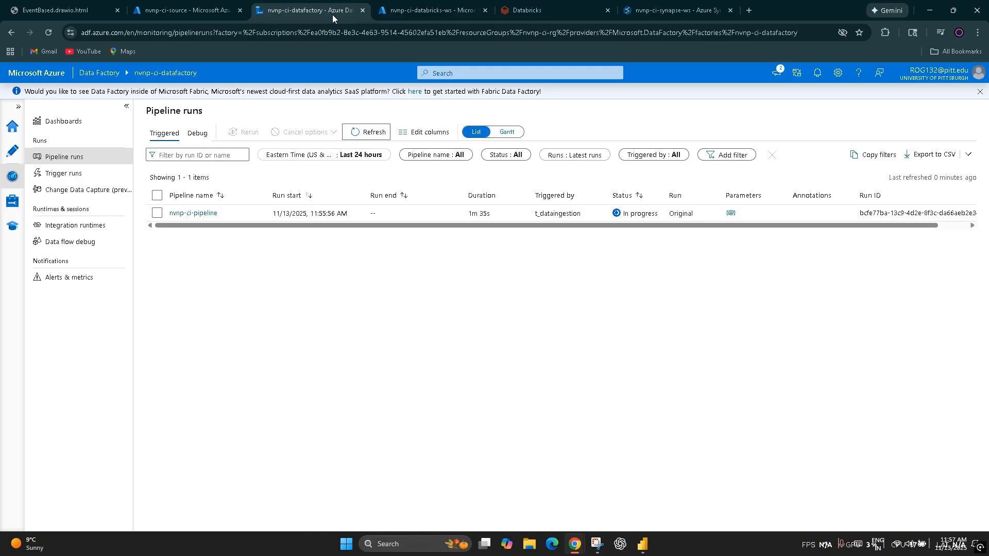
left_click(356, 132)
left_click(355, 132)
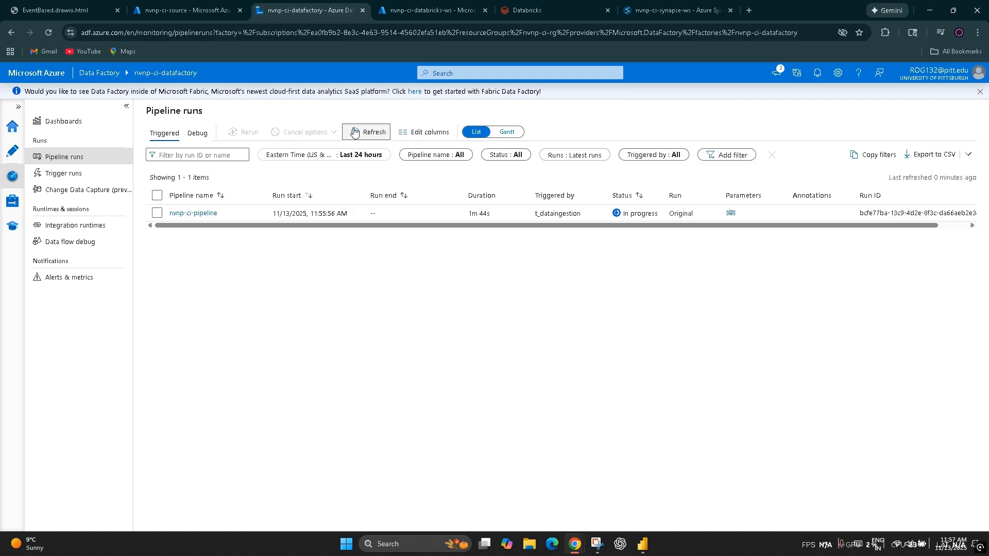
Step: Open nvnp-ci-silvernotebook in the Databricks workspace, checking the Data Factory pipeline runs while it loads
left_click(429, 10)
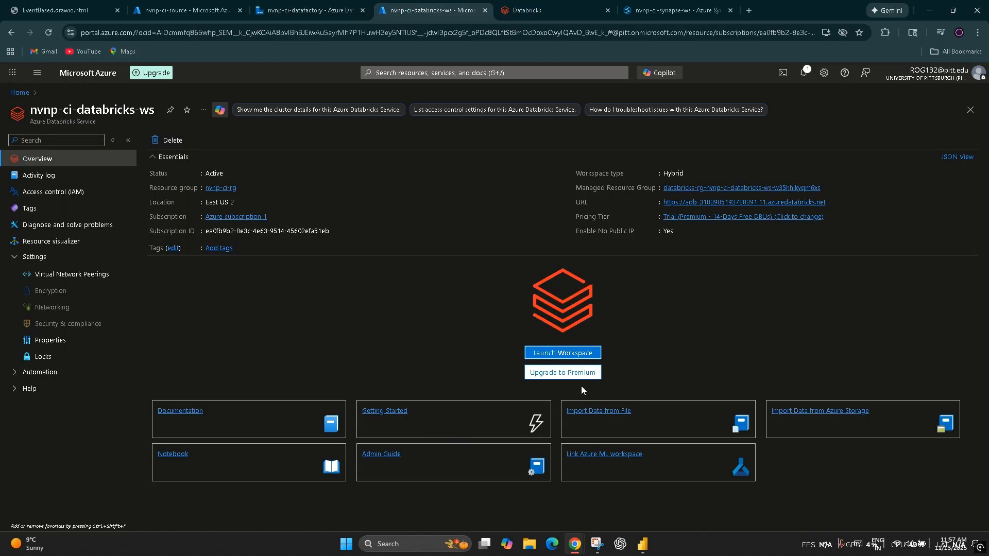
left_click(561, 354)
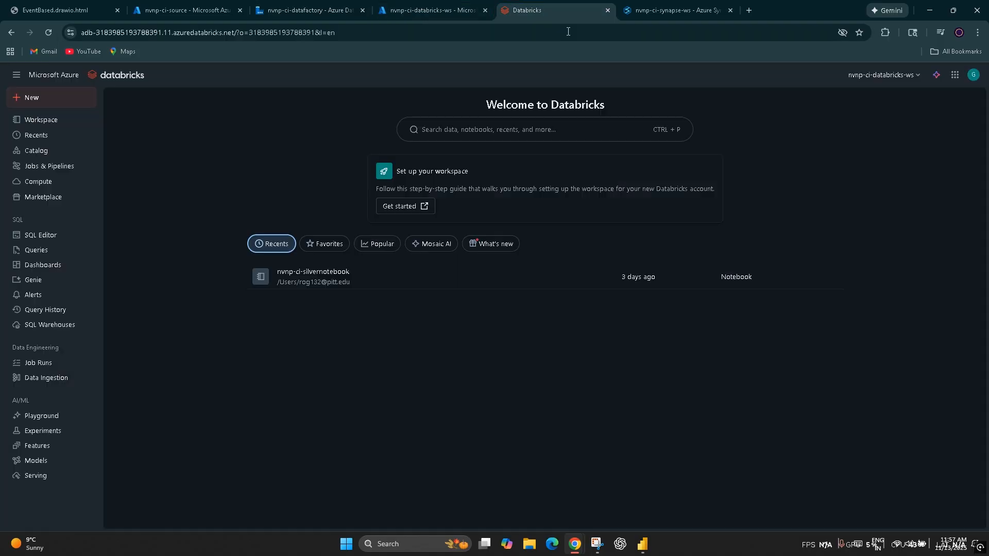
left_click(301, 281)
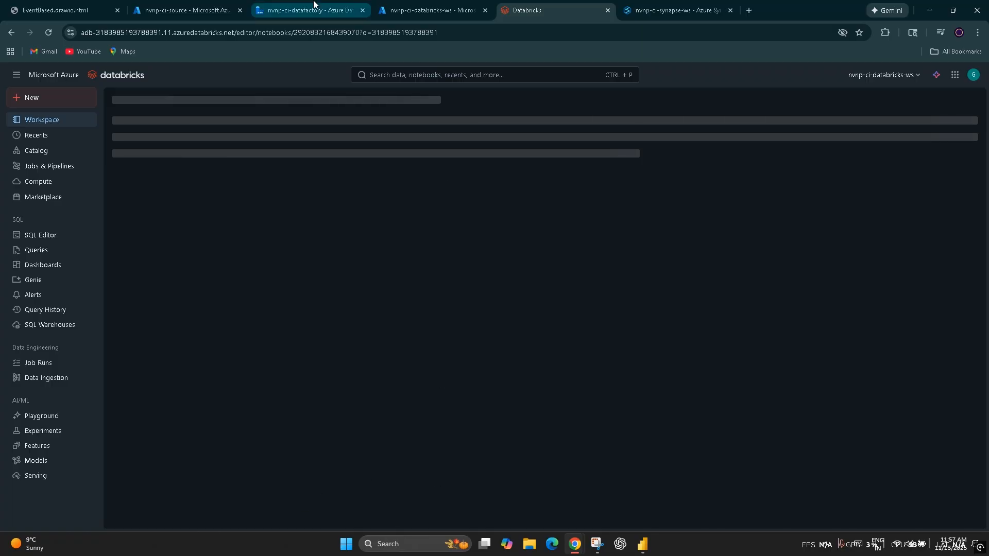
left_click(279, 3)
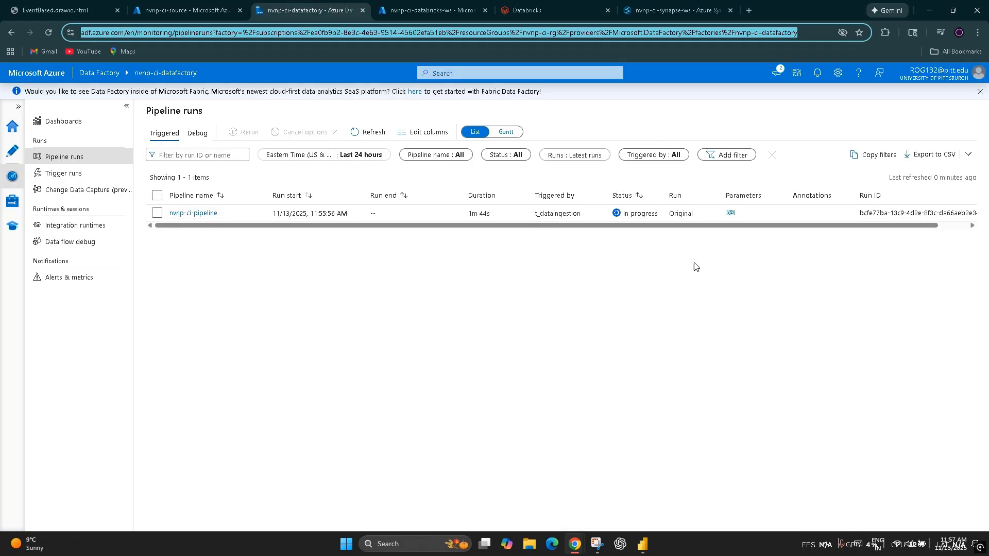
left_click(535, 4)
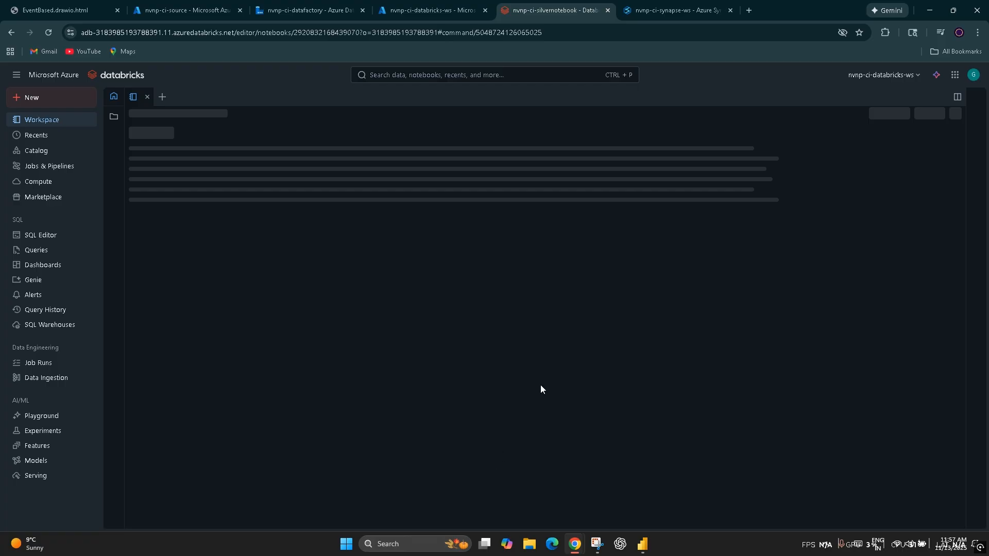
left_click(678, 5)
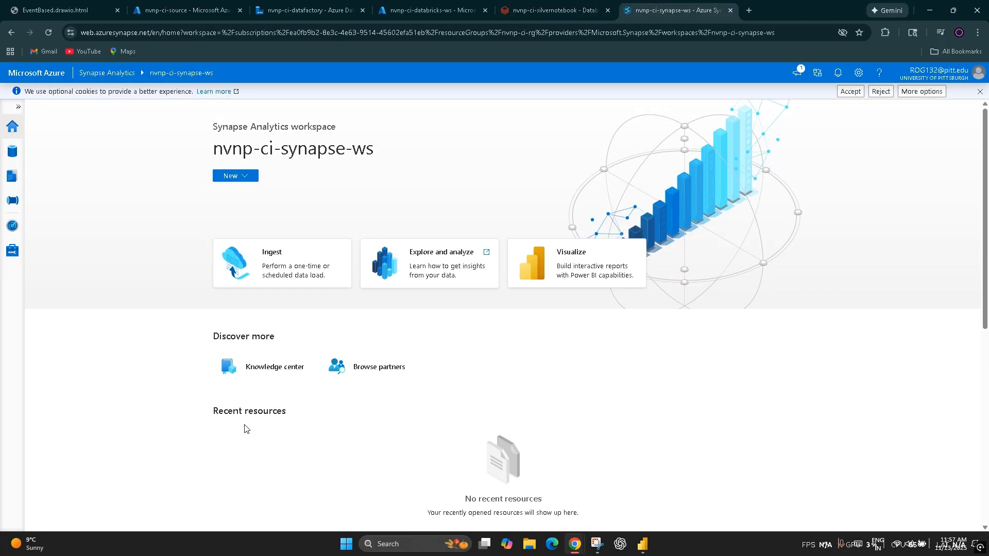
left_click(12, 151)
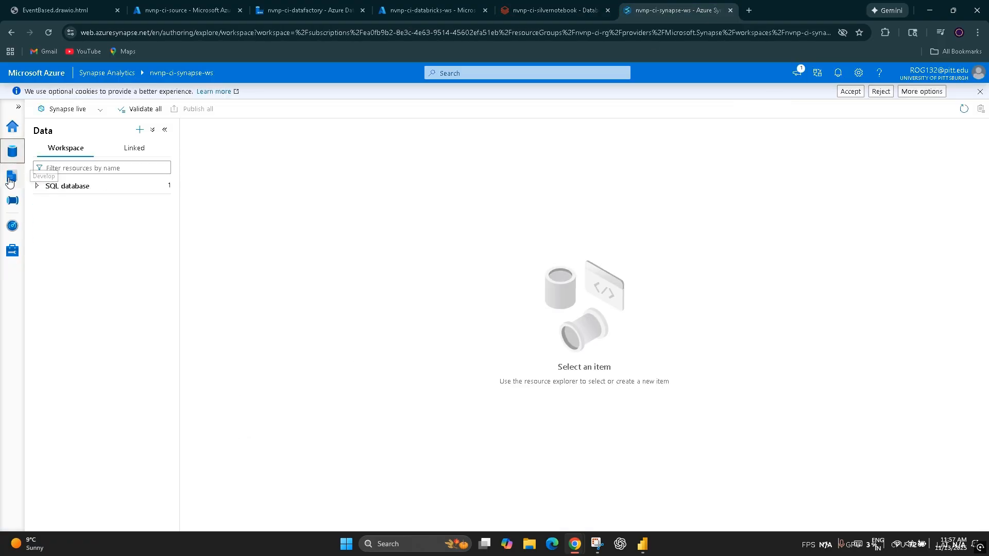
left_click(38, 186)
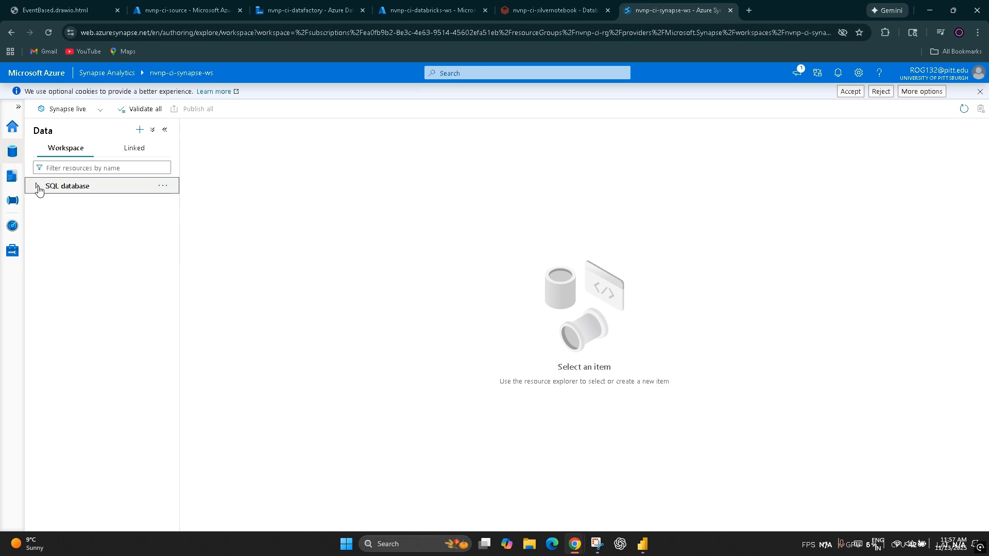
left_click(102, 202)
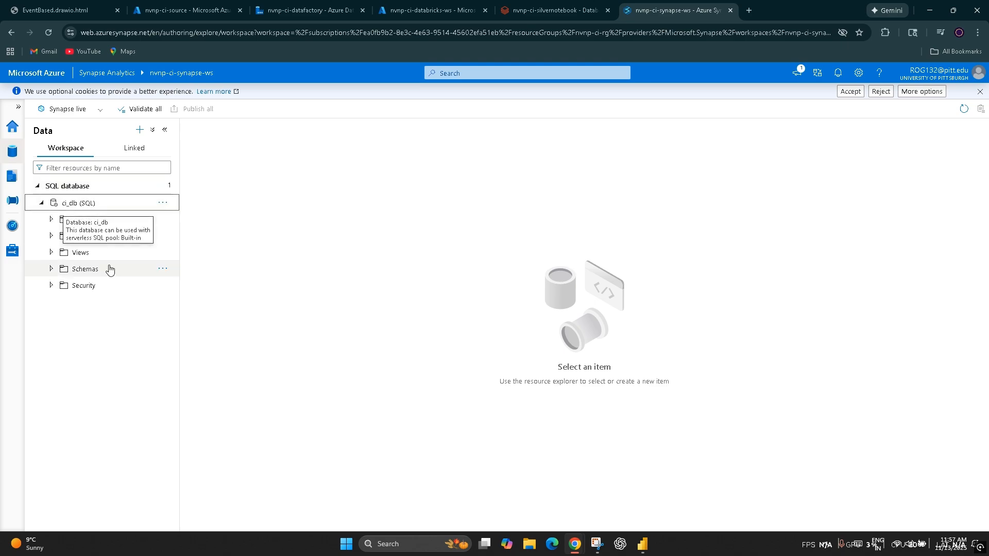
left_click(88, 262)
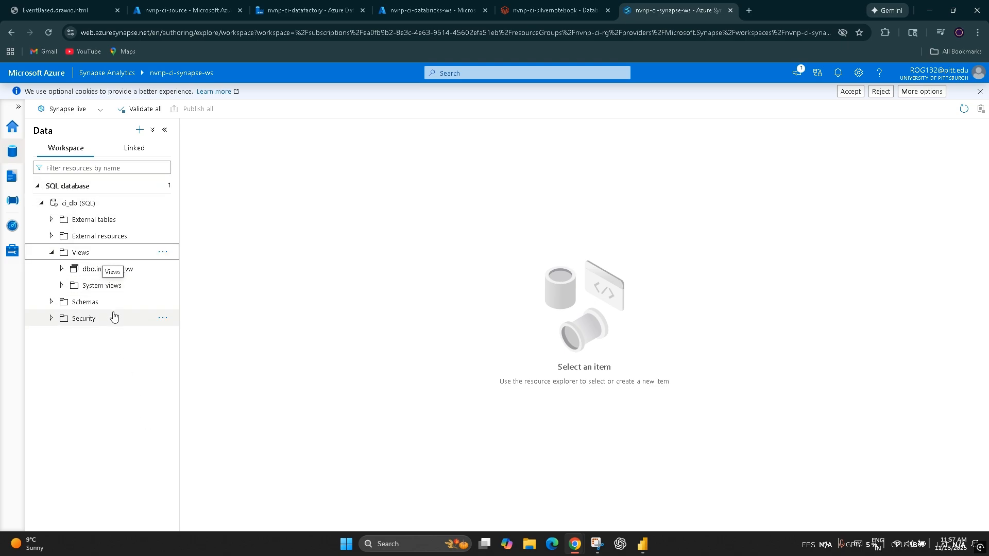
left_click(124, 274)
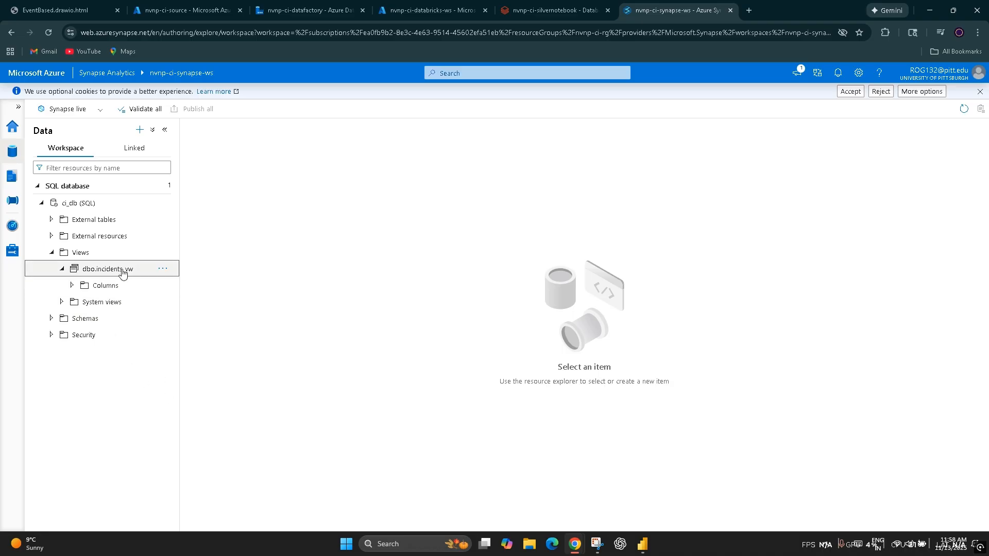
Step: Generate a Select TOP 100 rows SQL script for the dbo.incidents_vw view and run it against ci_db
double_click(89, 268)
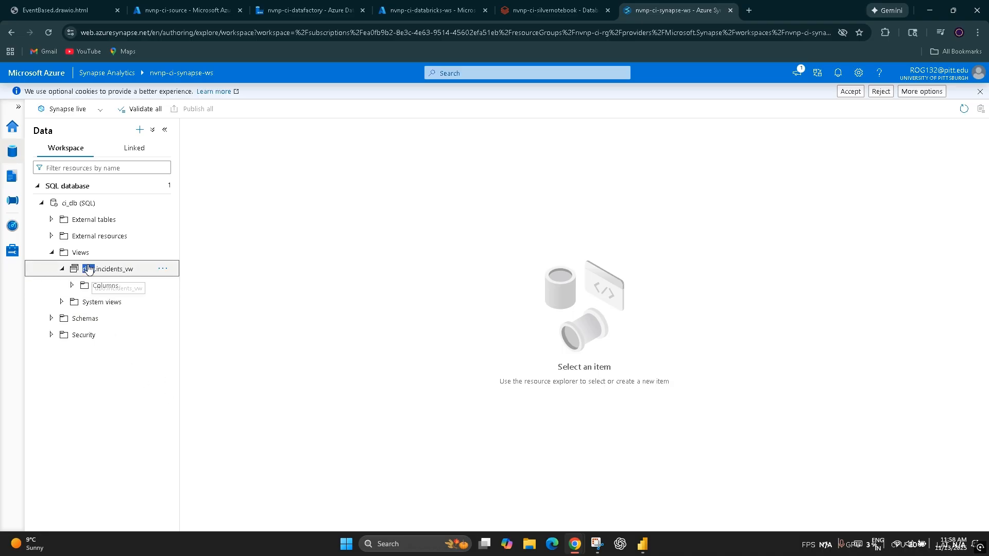
left_click(163, 269)
mouse_move(188, 286)
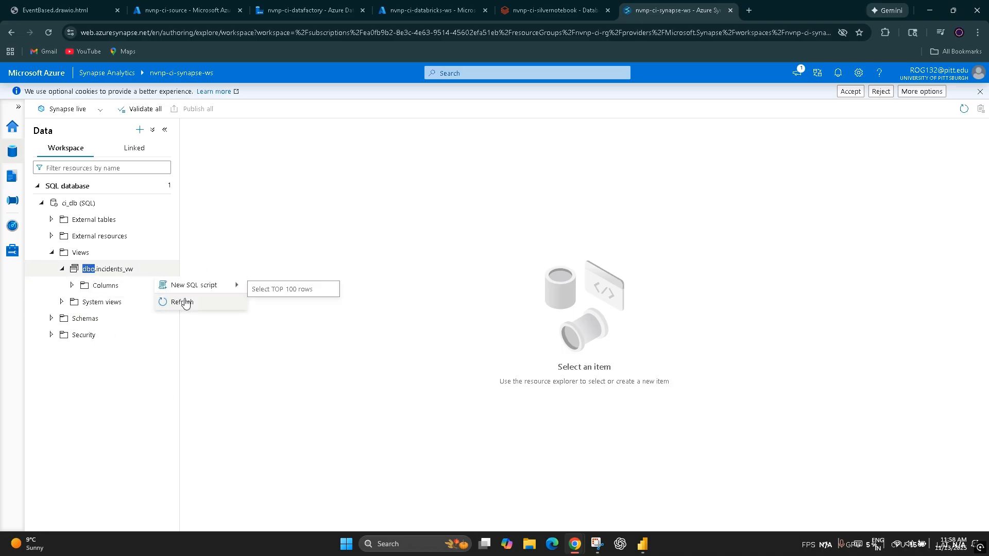
left_click(320, 289)
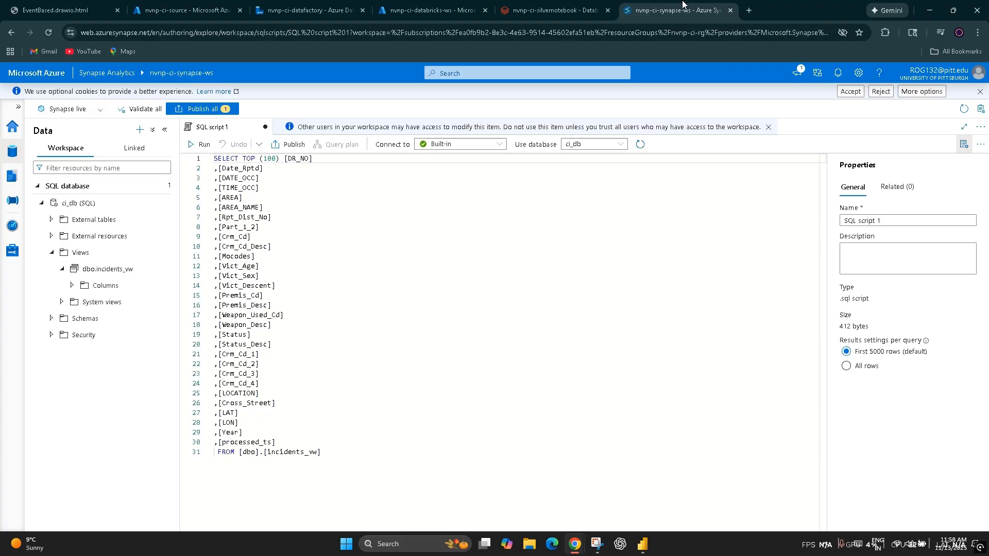
left_click(198, 144)
Step: Go to the Data Factory pipeline runs and refresh the list to check the nvnp-ci-pipeline run's status
left_click(606, 5)
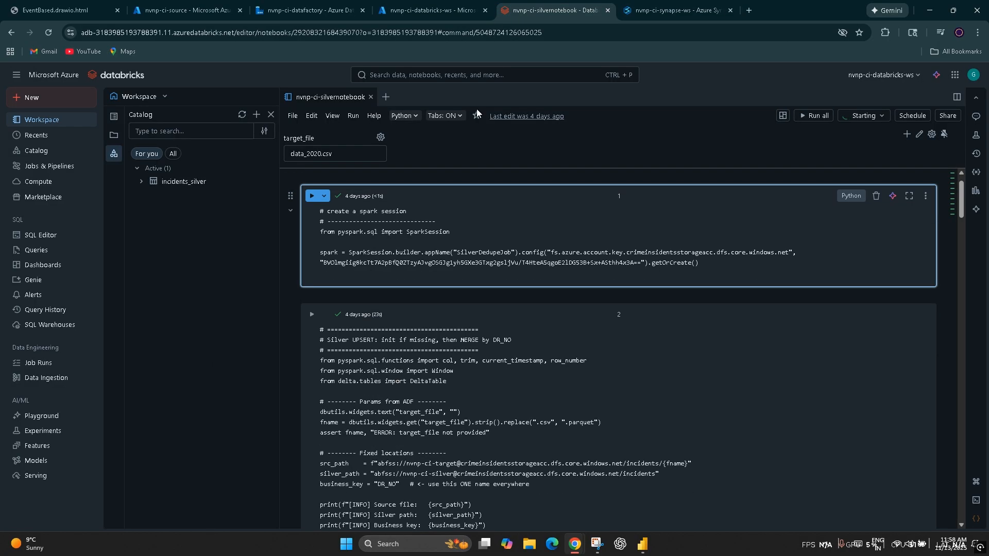
left_click(428, 9)
left_click(353, 6)
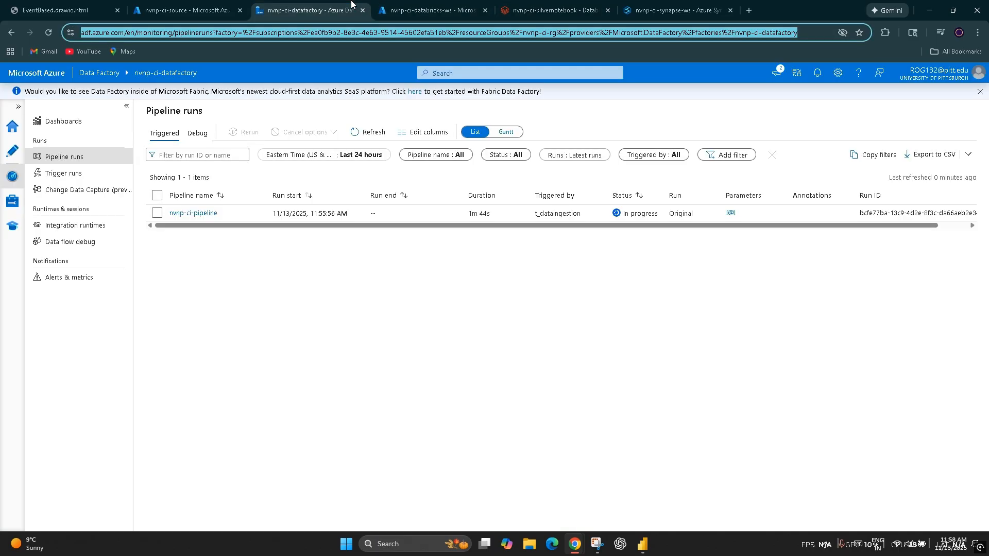
left_click(353, 134)
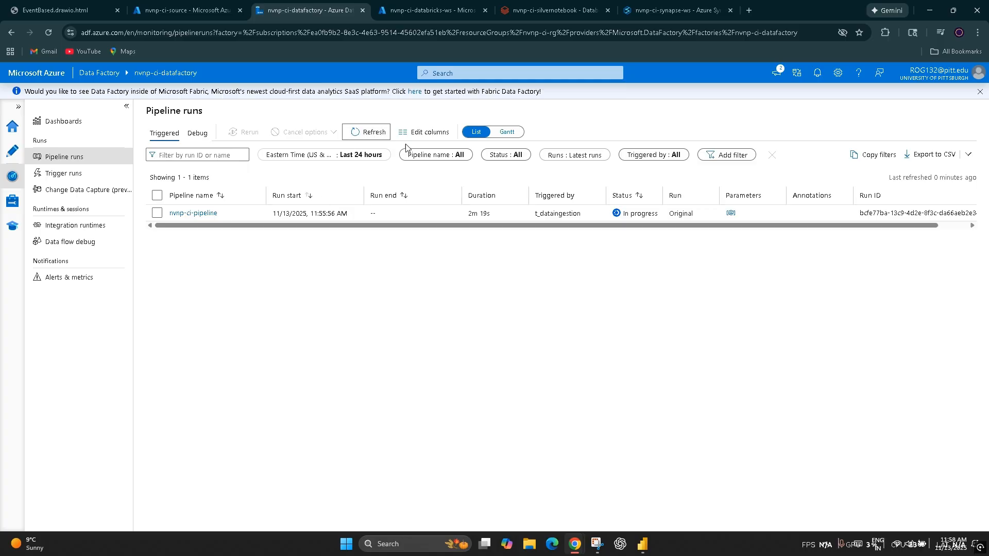
Step: Return to nvnp-ci-silvernotebook and review the Spark session cell and the Silver upsert cell's parameters and fixed locations
left_click(551, 10)
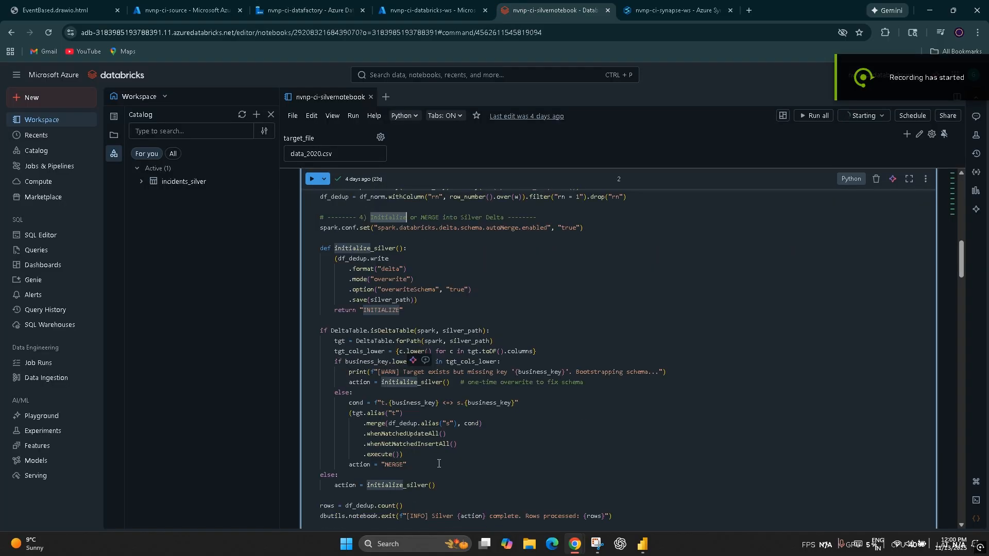
scroll(346, 399, "up", 10)
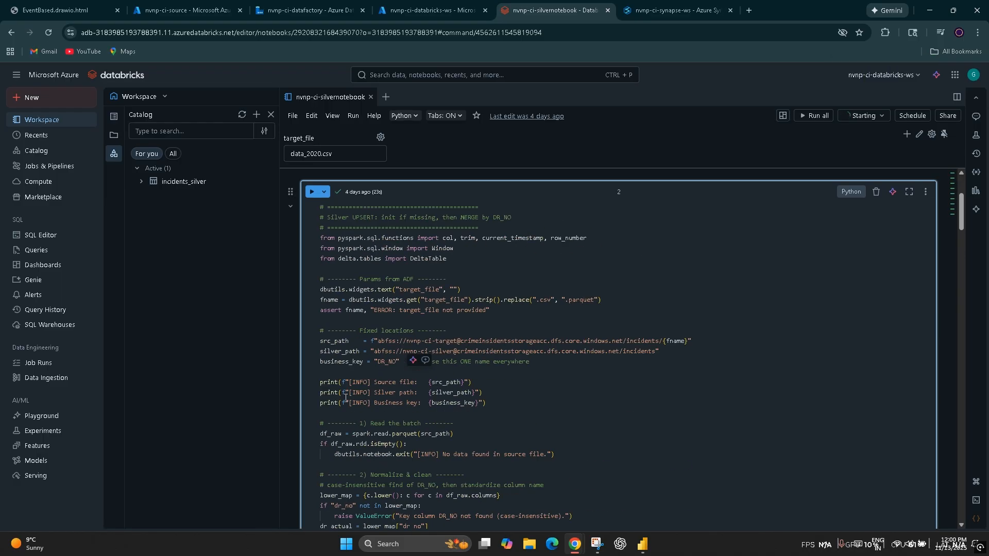
scroll(355, 286, "up", 3)
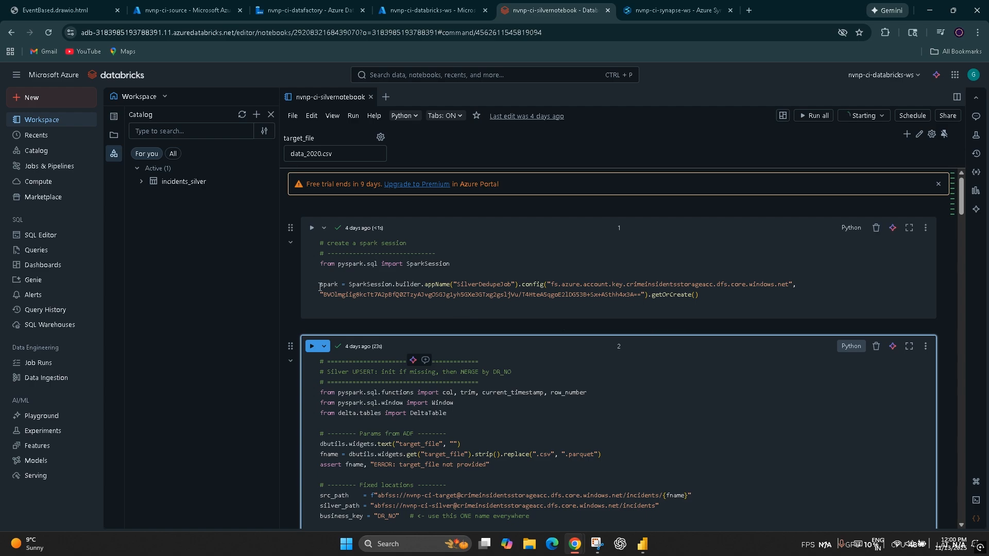
scroll(370, 407, "down", 4)
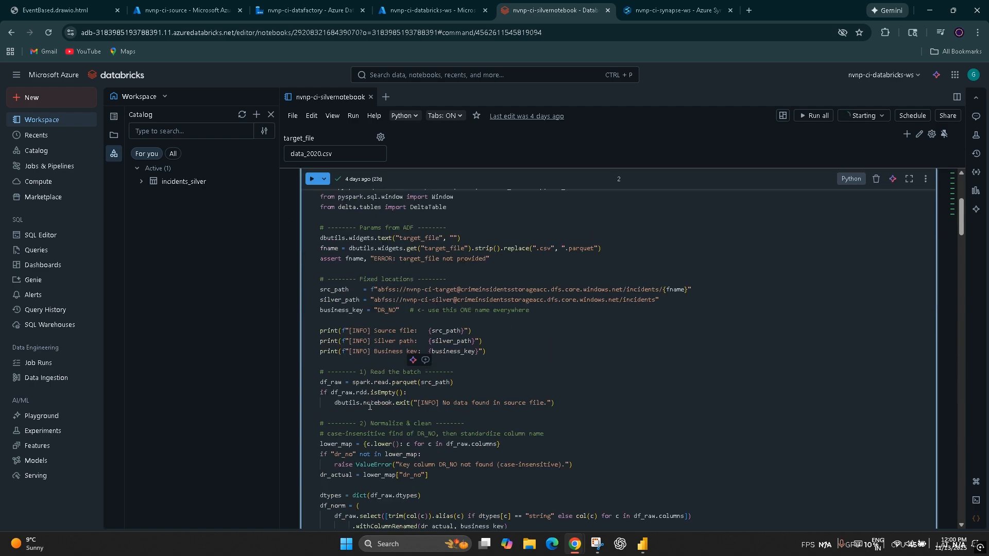
scroll(460, 261, "up", 1)
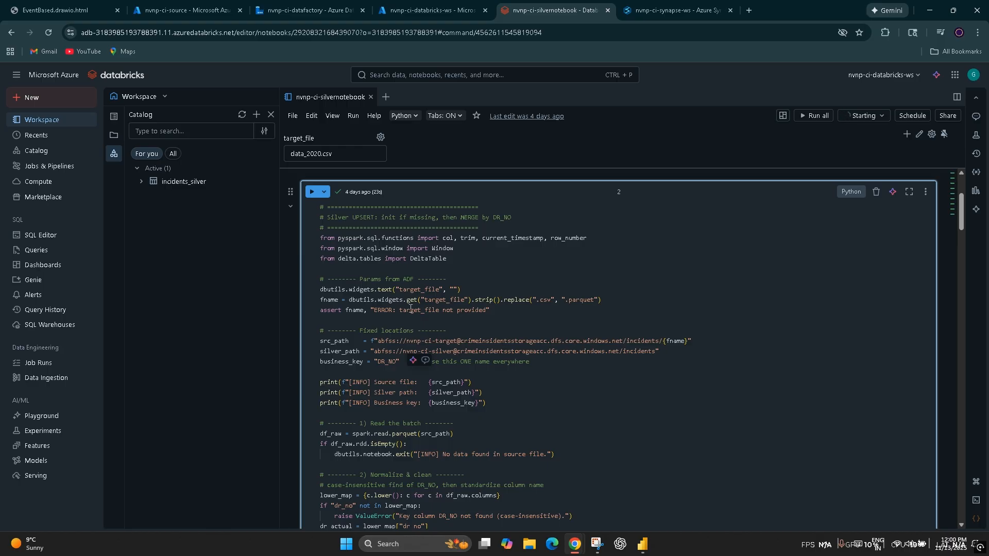
Step: Recheck the triggered run's progress by refreshing the monitored pipeline runs in Data Factory twice
left_click(308, 11)
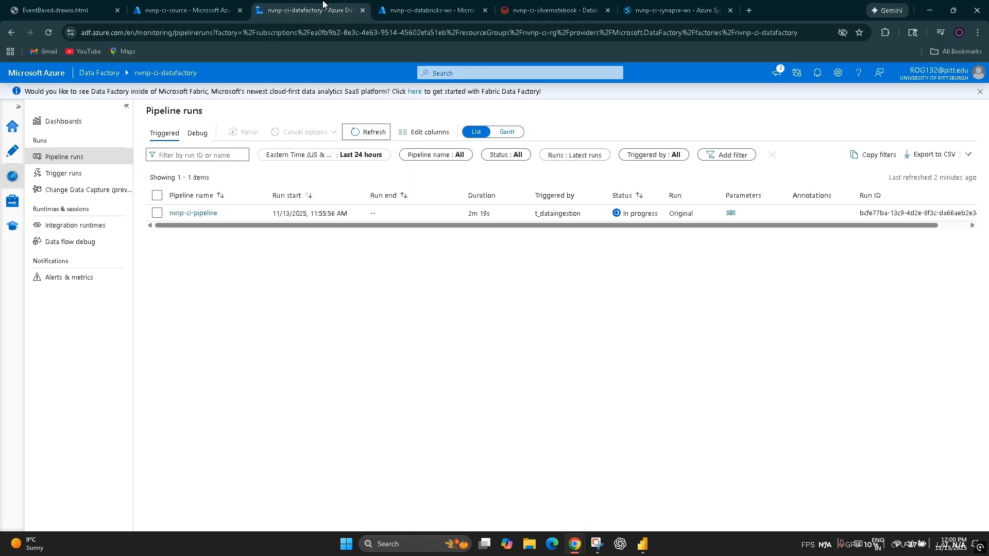
left_click(355, 135)
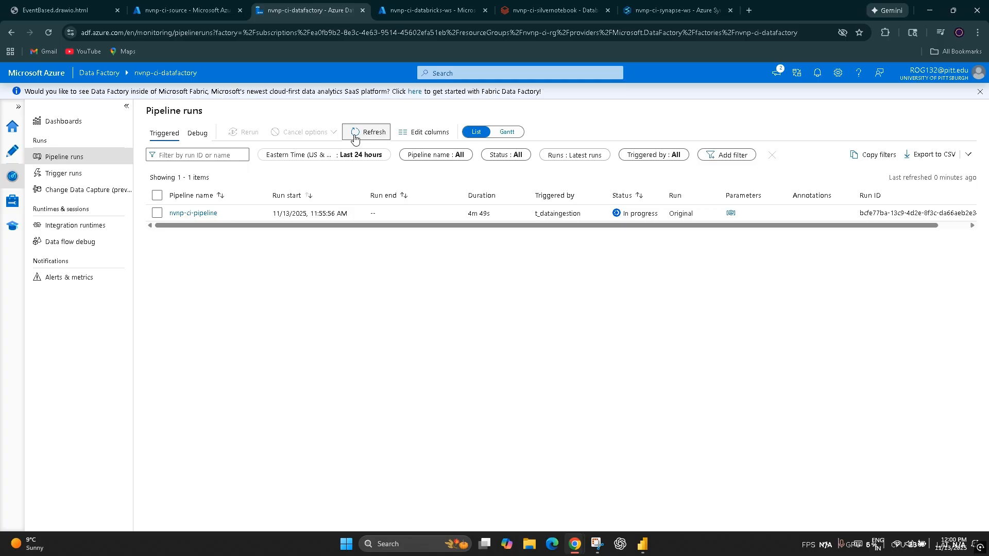
left_click(354, 135)
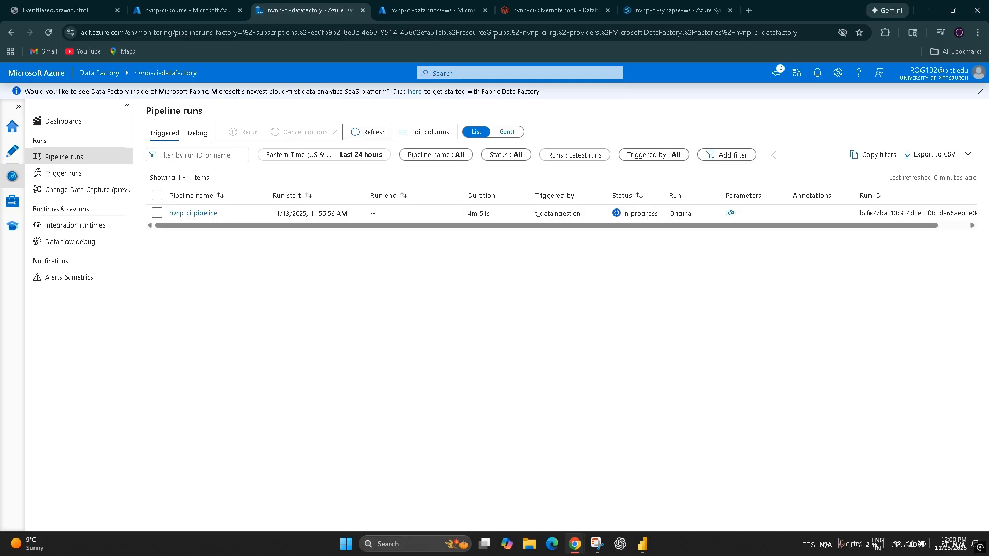
Step: Back in the Databricks notebook, examine the silver_path location, the batch-reading code and the start of the normalize and clean section
left_click(443, 5)
left_click(554, 5)
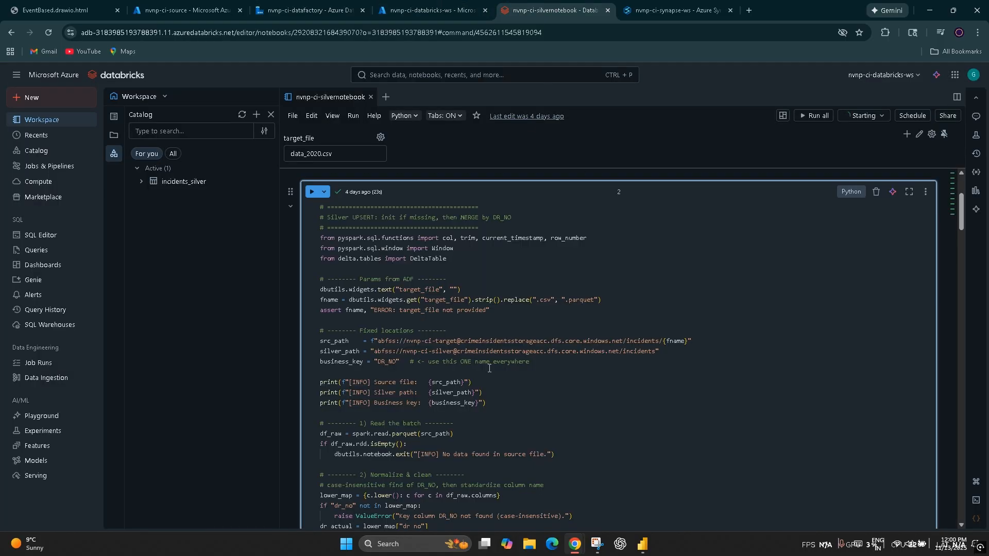
double_click(343, 355)
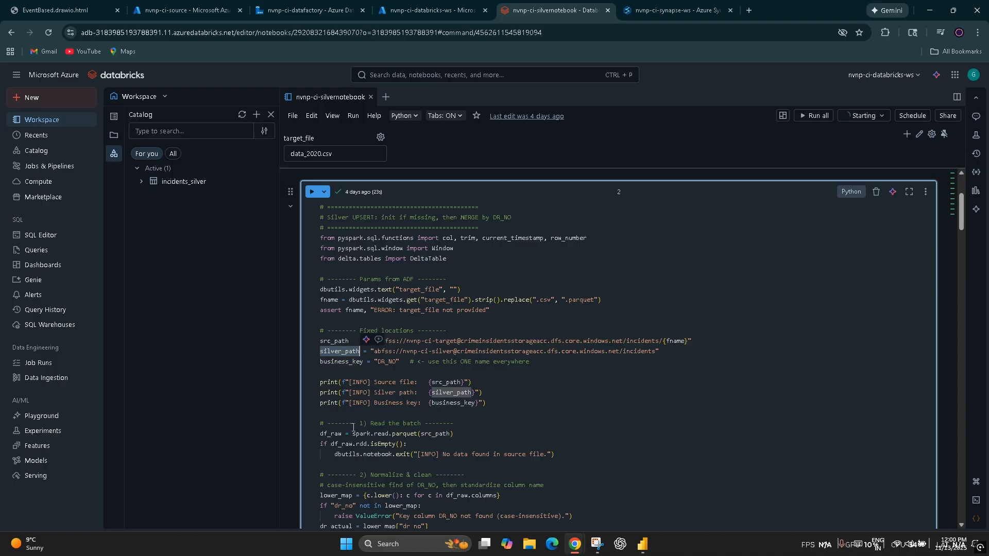
scroll(340, 426, "down", 2)
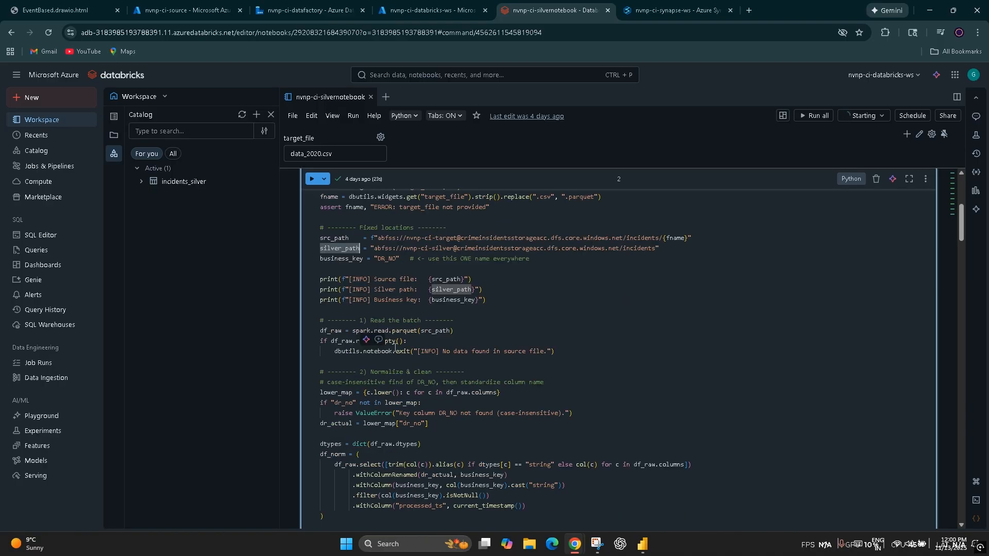
left_click(324, 334)
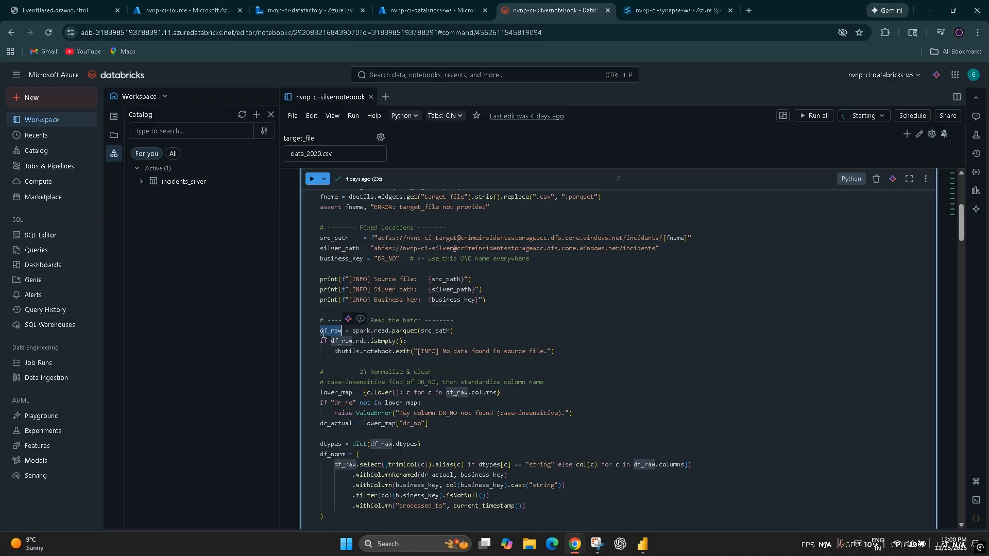
double_click(355, 331)
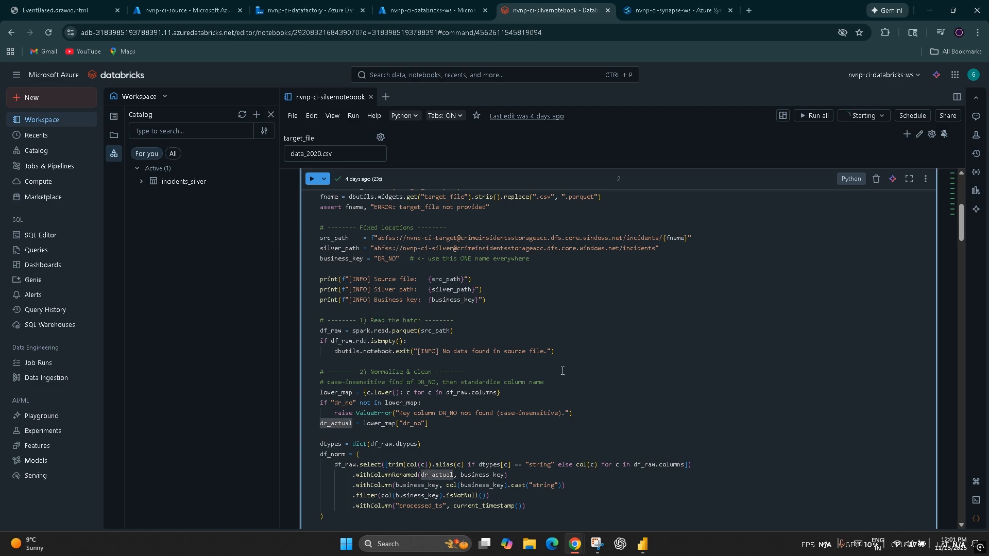
left_click_drag(555, 351, 312, 320)
left_click(432, 464)
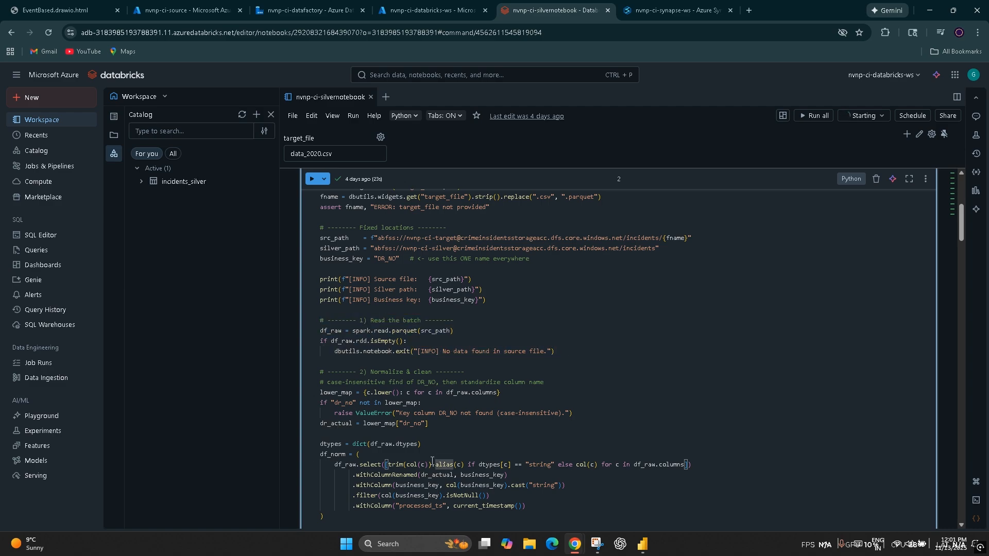
Step: Examine the df_norm code, highlighting df_raw, the business_key cast to string and the processed_ts column with current_timestamp
scroll(433, 461, "down", 2)
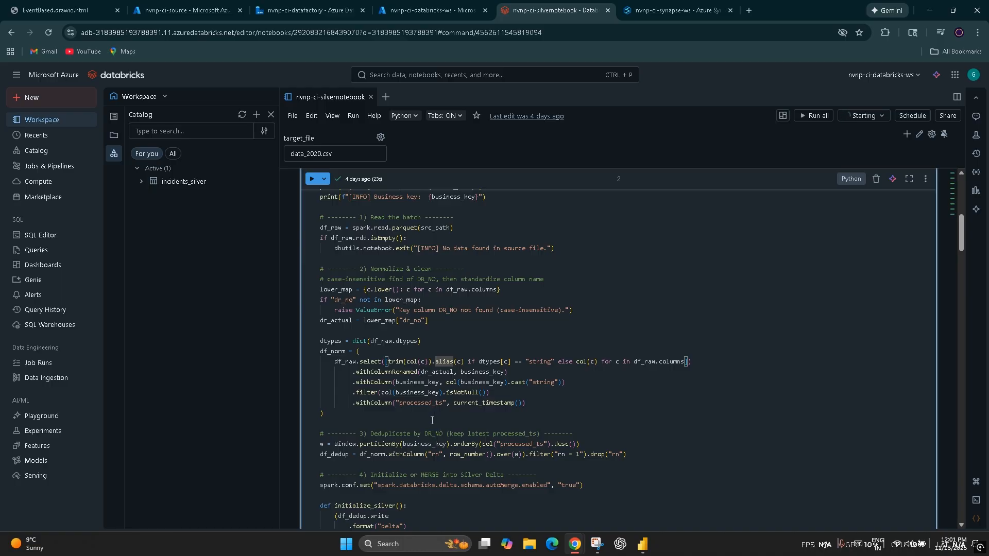
left_click(642, 362)
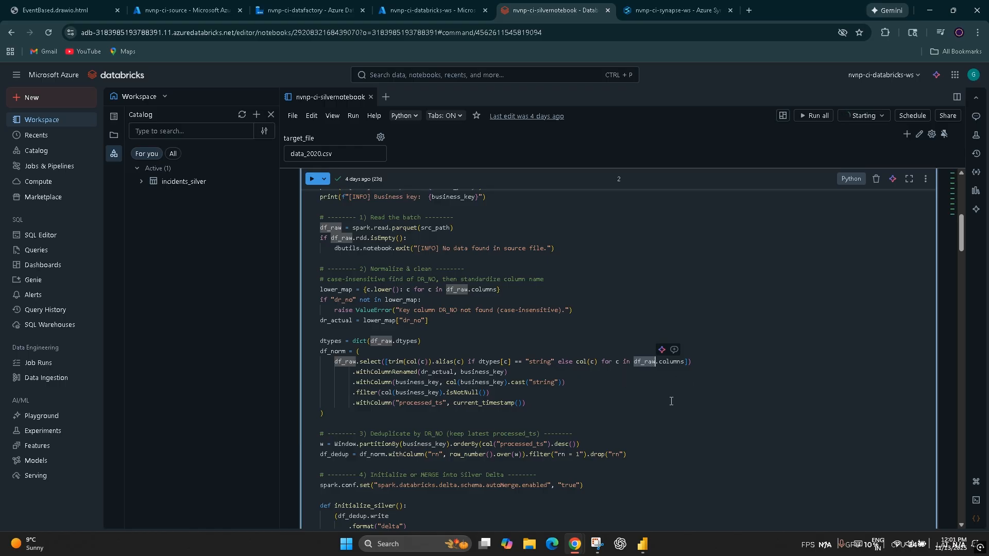
left_click(687, 402)
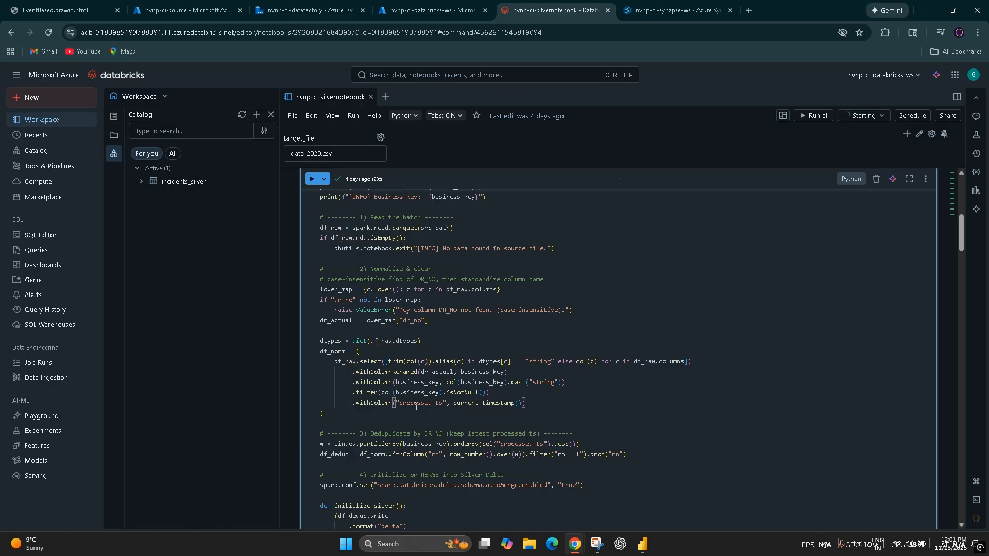
double_click(416, 381)
double_click(544, 382)
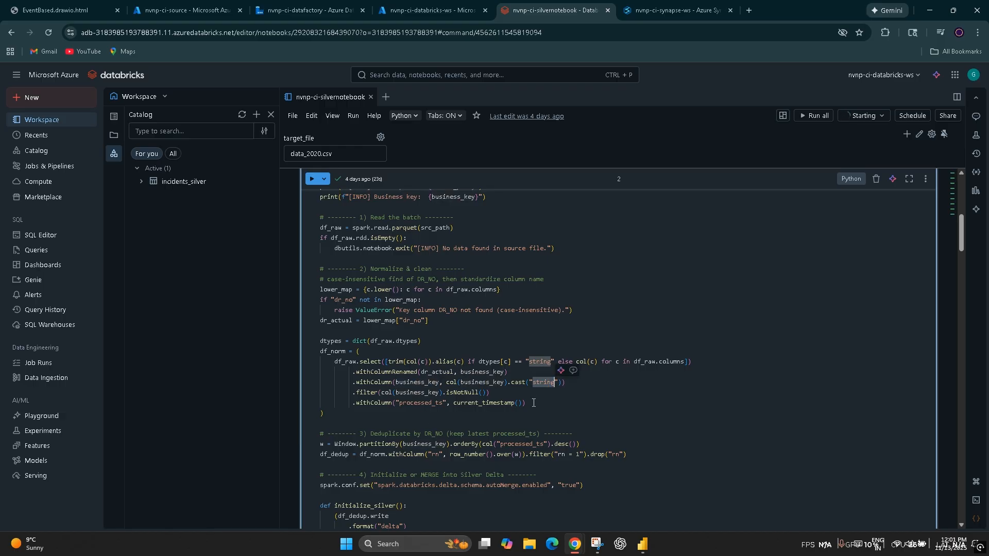
double_click(418, 404)
double_click(481, 405)
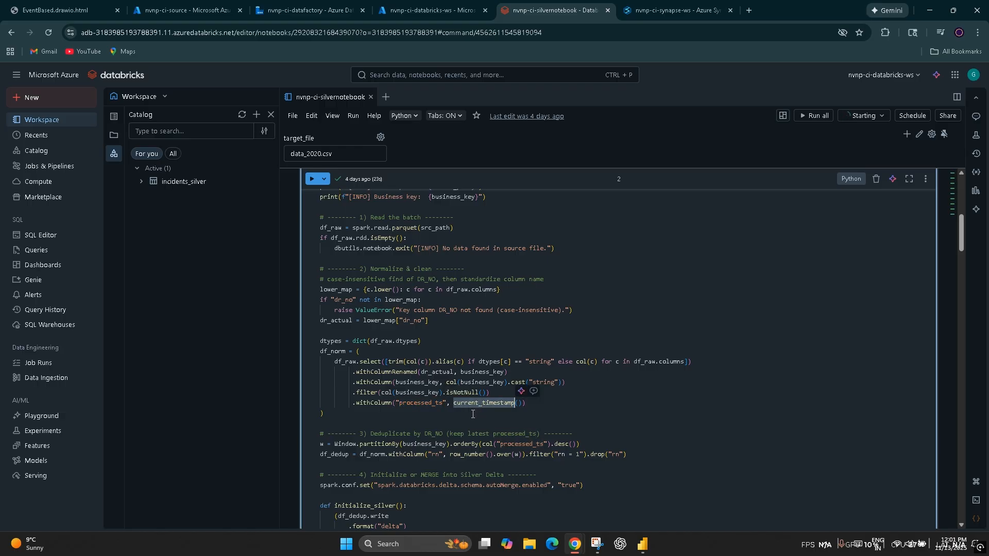
Step: Highlight the DR_NO deduplication code and examine how initialize_silver writes df_dedup in delta format with overwrite mode
scroll(473, 414, "down", 2)
left_click_drag(651, 347, 285, 332)
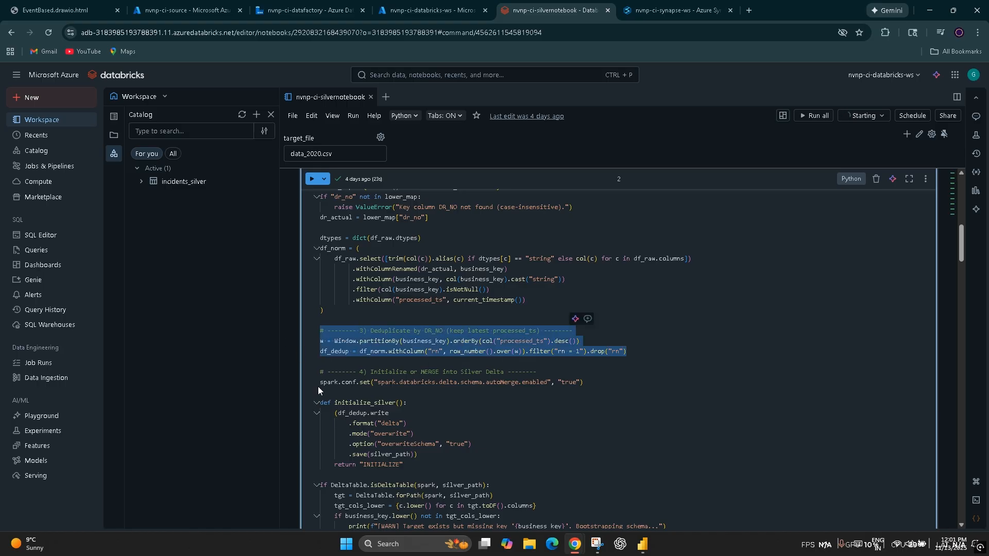
scroll(541, 424, "down", 2)
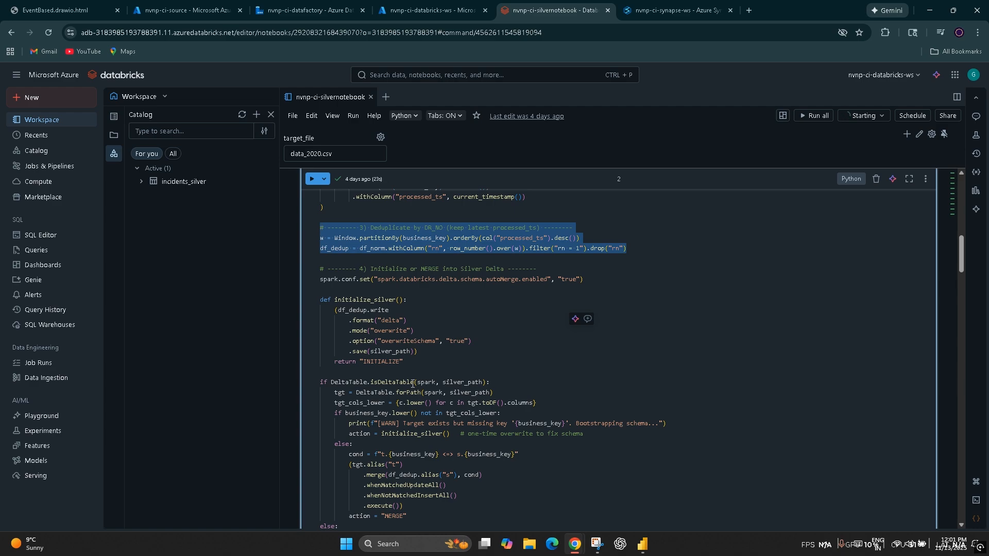
double_click(390, 299)
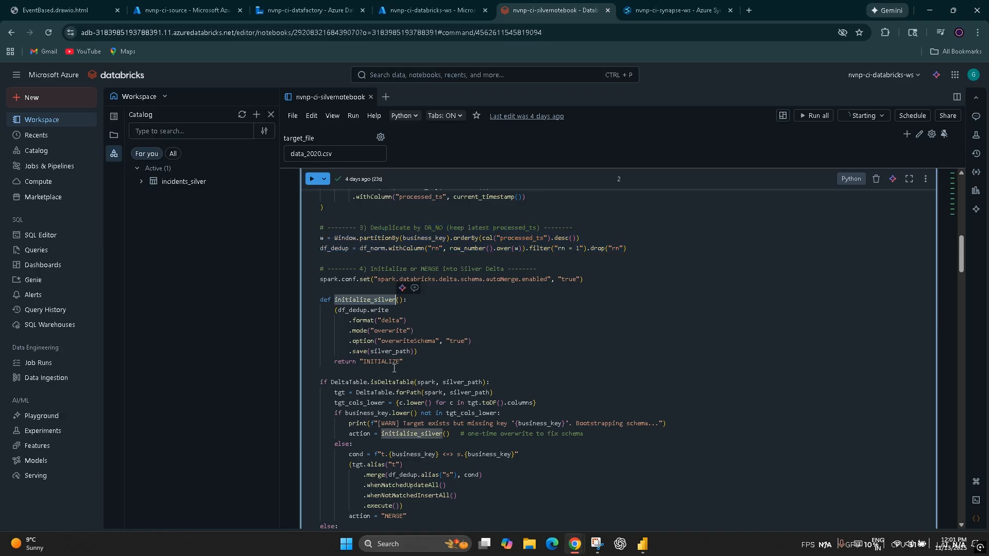
left_click(349, 311)
double_click(333, 248)
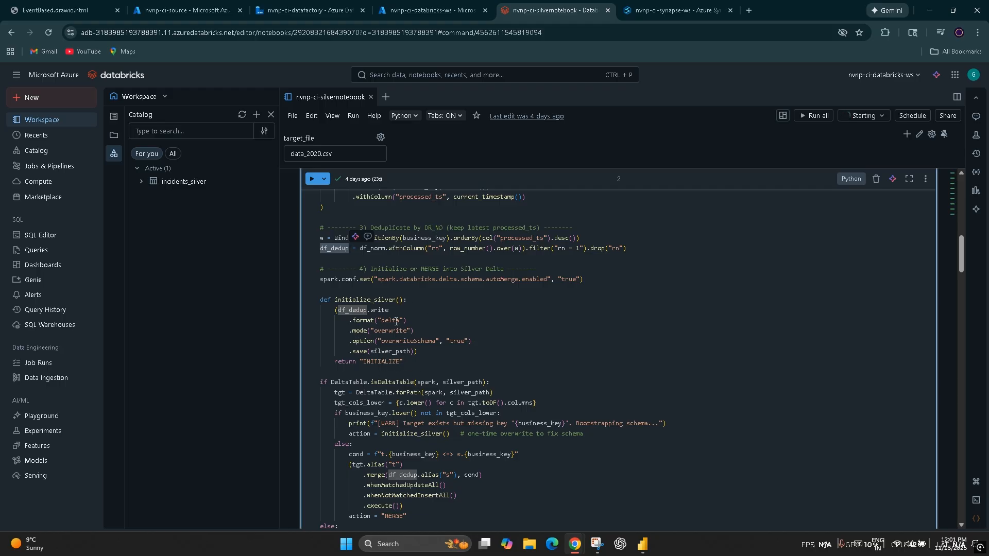
double_click(395, 321)
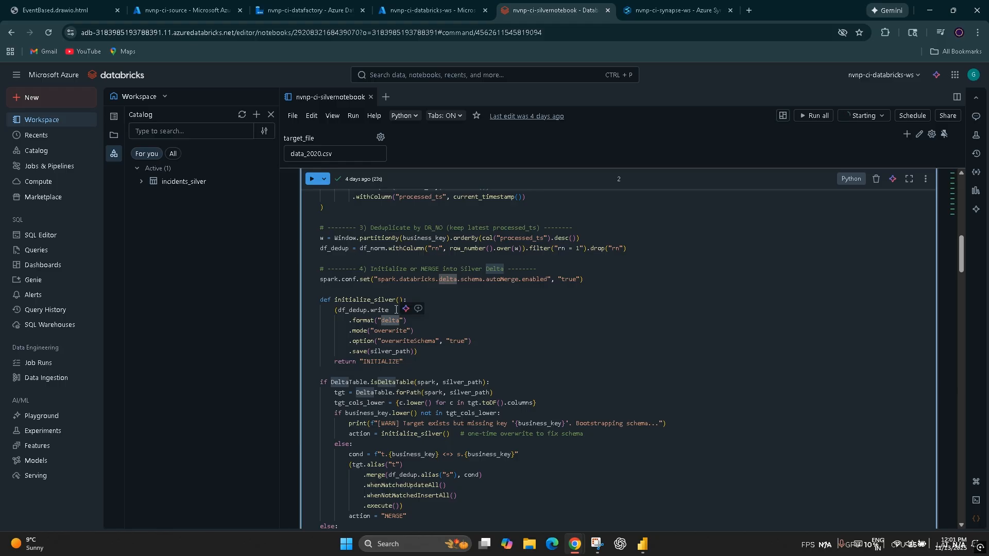
double_click(390, 331)
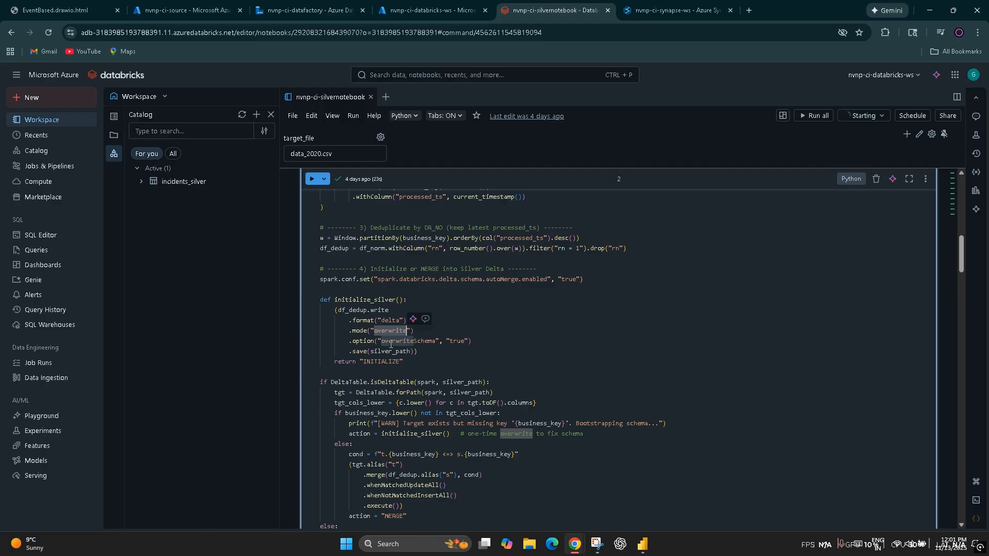
Step: Examine the isDeltaTable check and the merge logic for df_dedup, continuing down to the SQL cell that registers the incidents_silver table
scroll(398, 419, "down", 1)
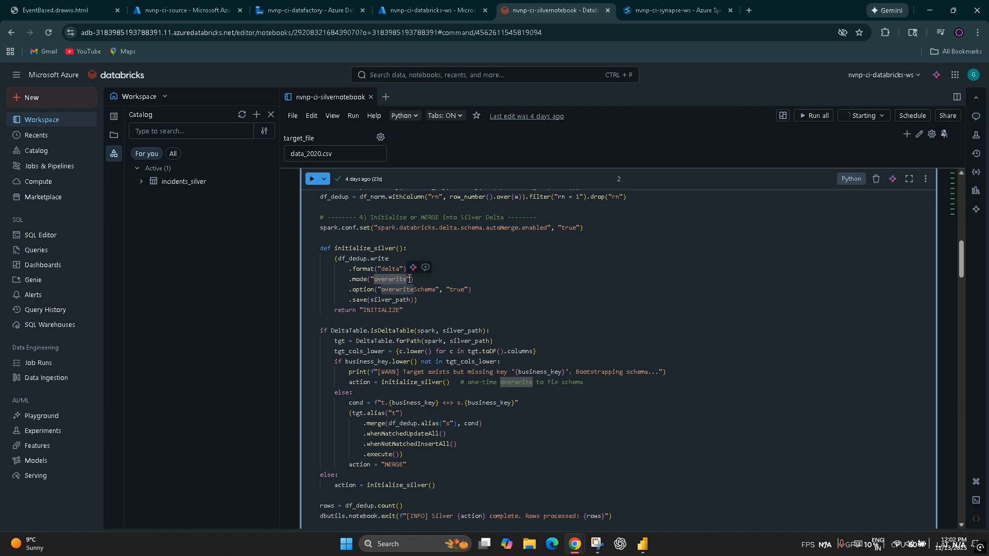
left_click(386, 372)
double_click(385, 369)
double_click(350, 331)
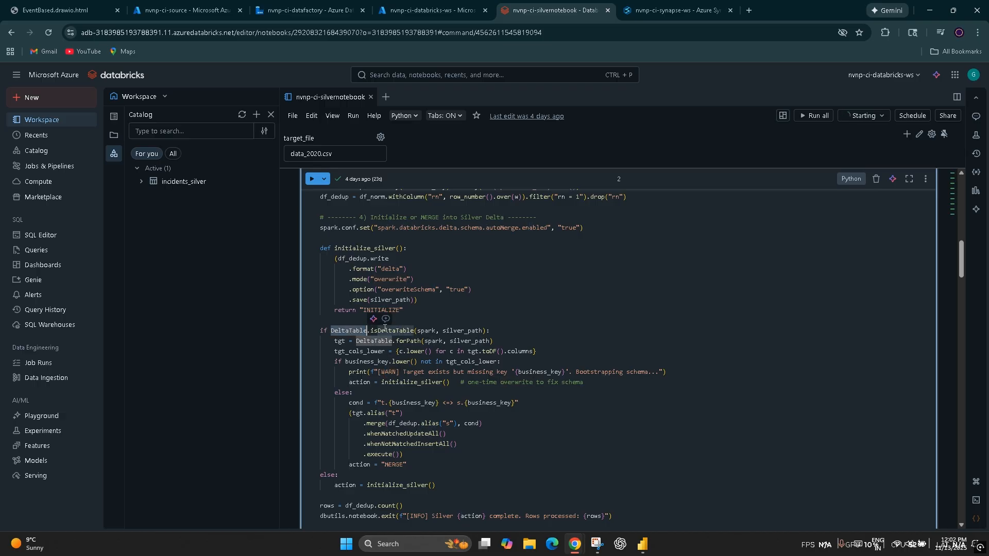
left_click(390, 329)
double_click(390, 330)
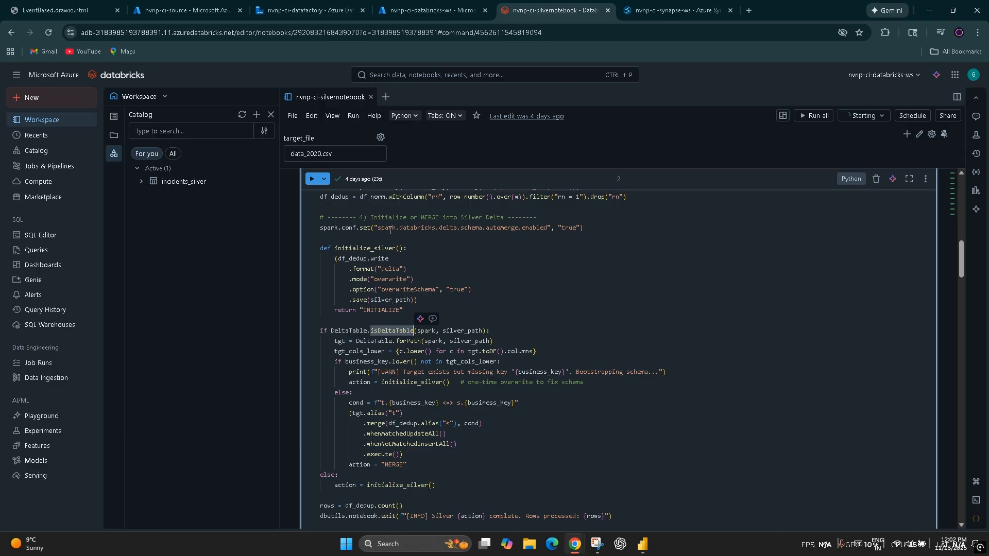
double_click(361, 259)
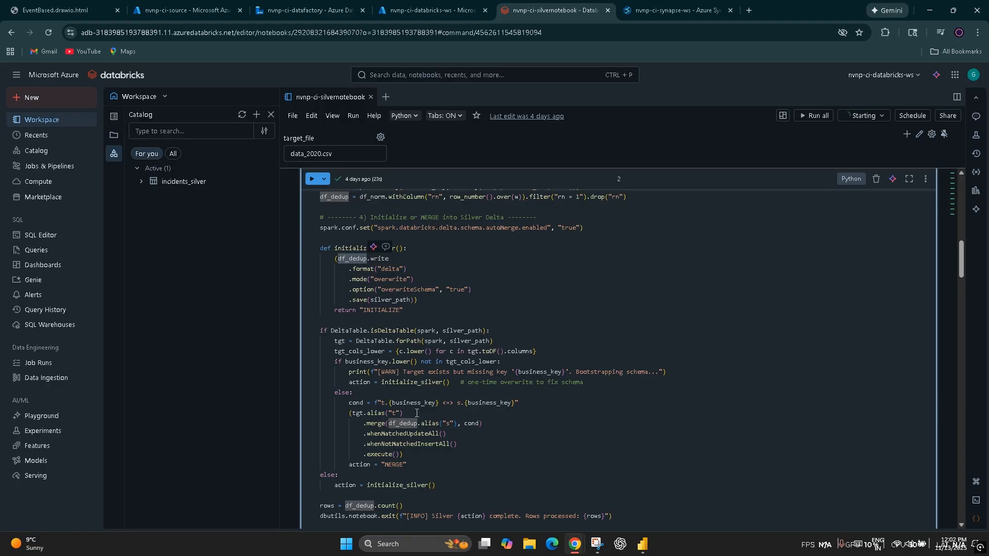
scroll(424, 421, "down", 2)
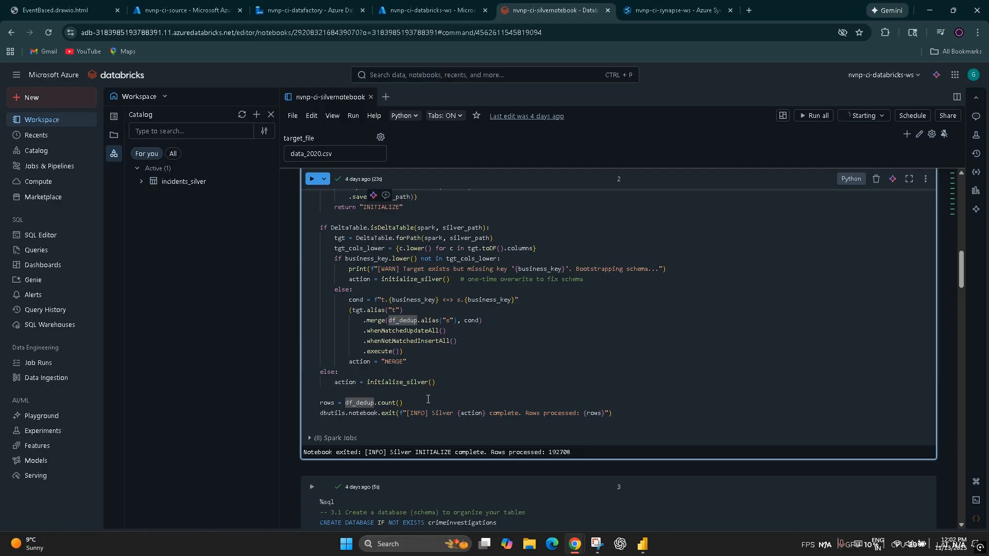
scroll(448, 438, "down", 3)
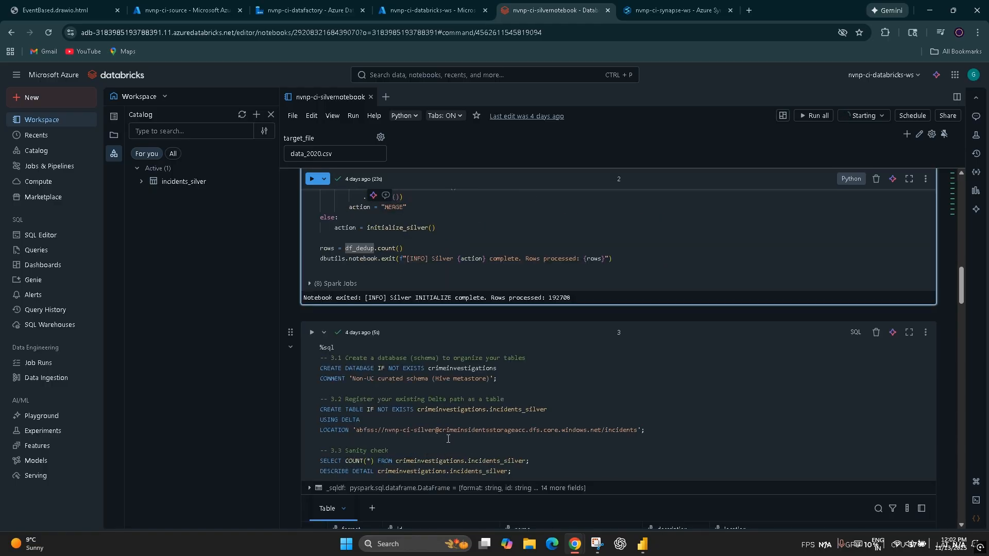
Step: Examine the notebook's SQL cell with the sanity check on crimeinvestigations.incidents_silver and its table detail output
scroll(371, 410, "down", 3)
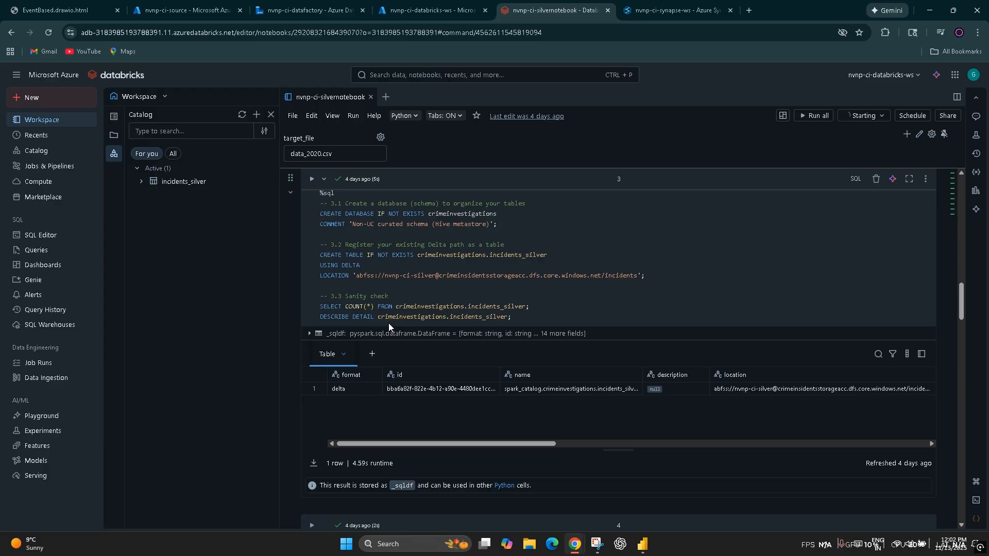
scroll(359, 325, "up", 8)
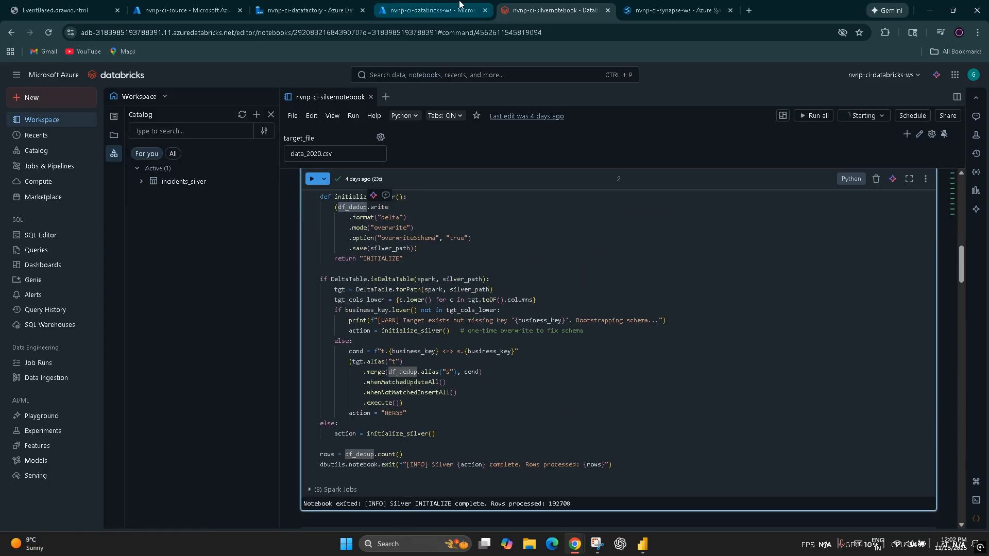
Step: In the Synapse workspace, examine the SQL script 1 results across all columns to processed_ts and show the databases available to the script
left_click(675, 10)
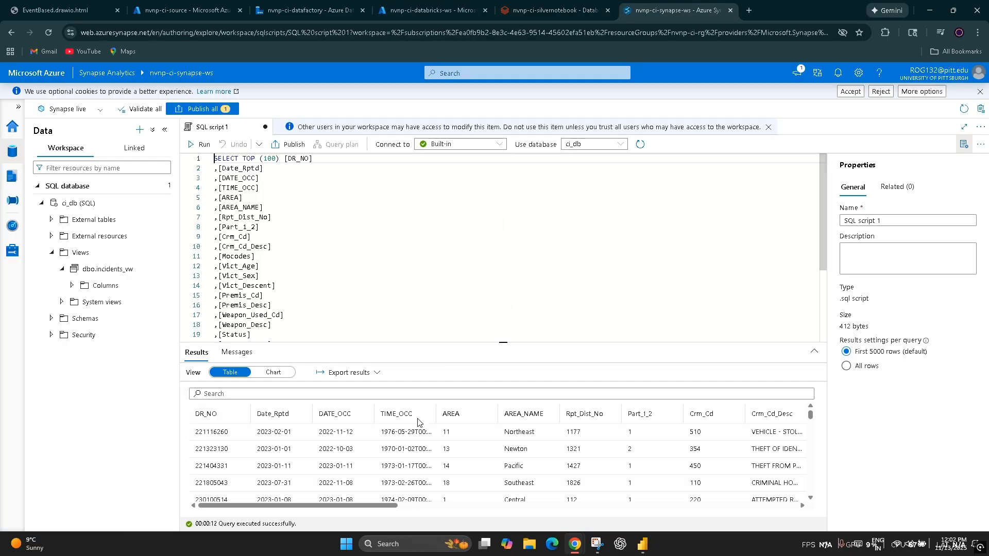
scroll(415, 448, "down", 2)
scroll(407, 496, "up", 2)
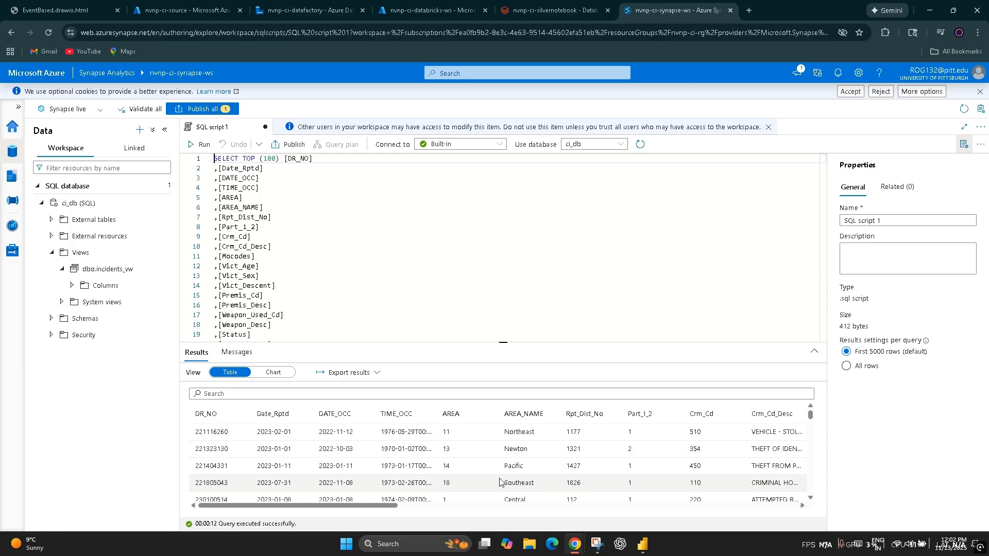
scroll(402, 495, "right", 5)
scroll(432, 495, "right", 5)
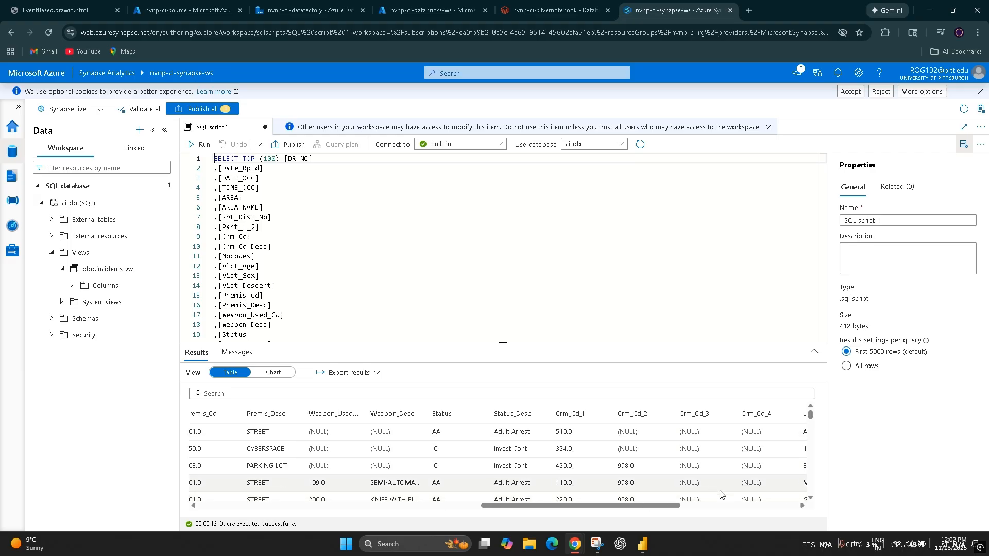
left_click_drag(656, 507, 877, 514)
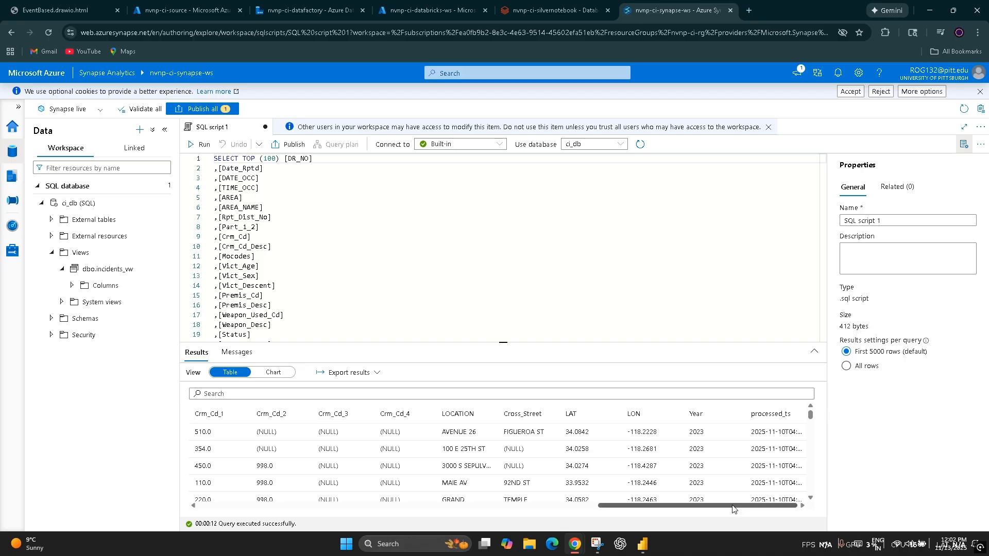
left_click_drag(734, 509, 276, 510)
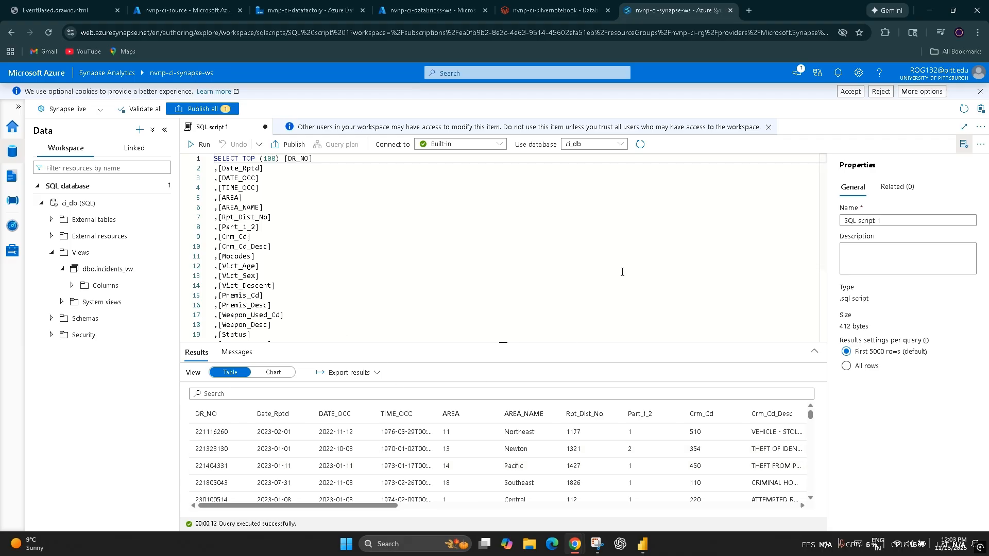
left_click(599, 150)
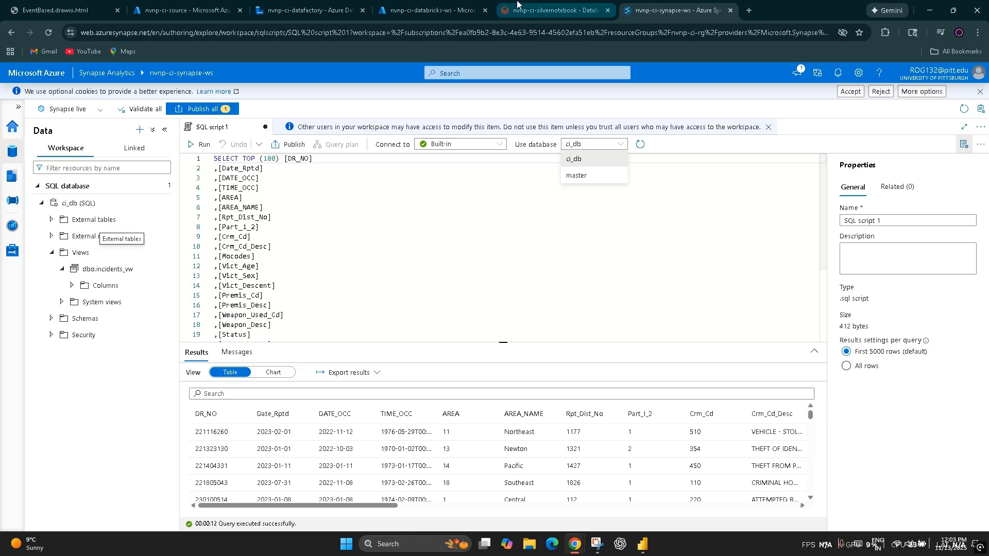
Step: In Data Factory, refresh the pipeline runs and open the activity runs of the nvnp-ci-pipeline run triggered by t_dataingestion
left_click(427, 10)
left_click(309, 10)
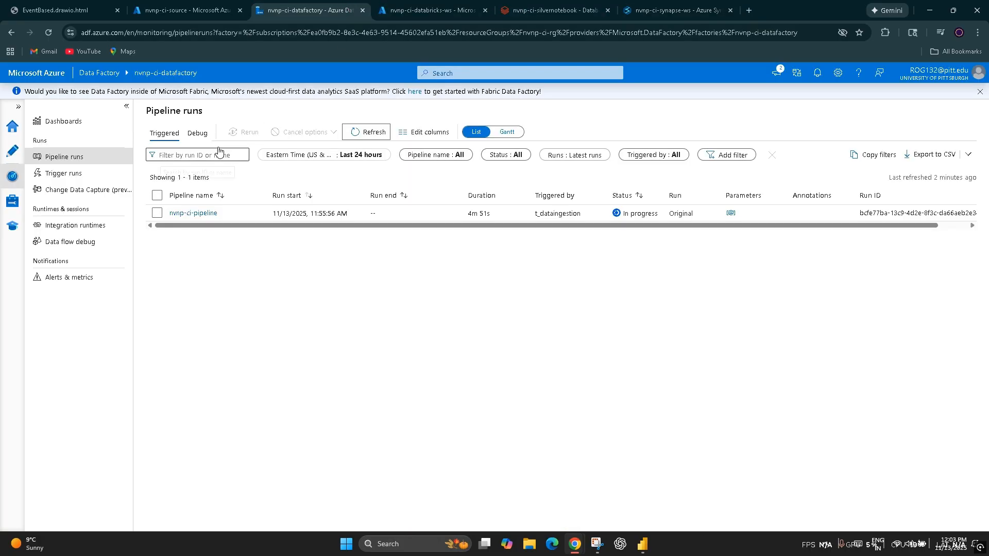
left_click(355, 135)
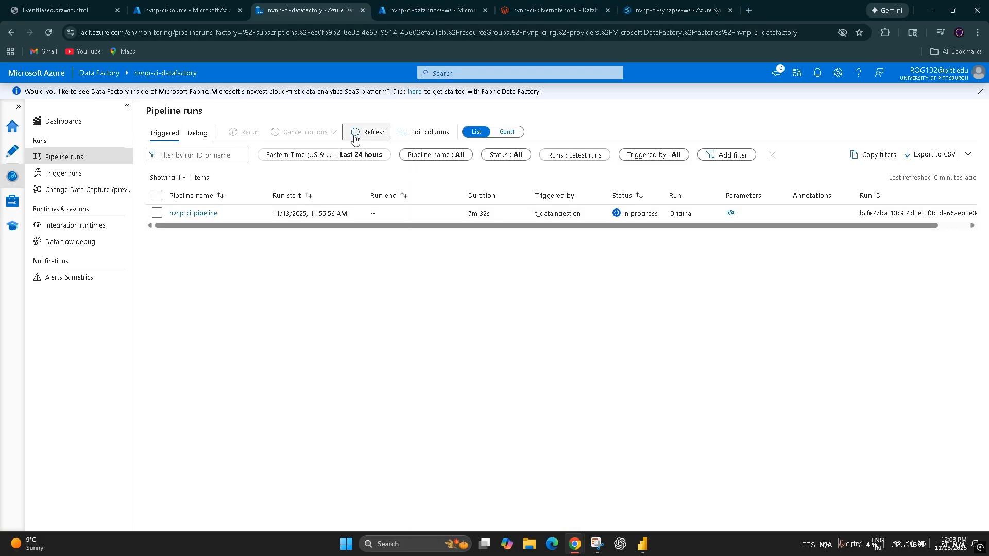
left_click(354, 135)
left_click(200, 213)
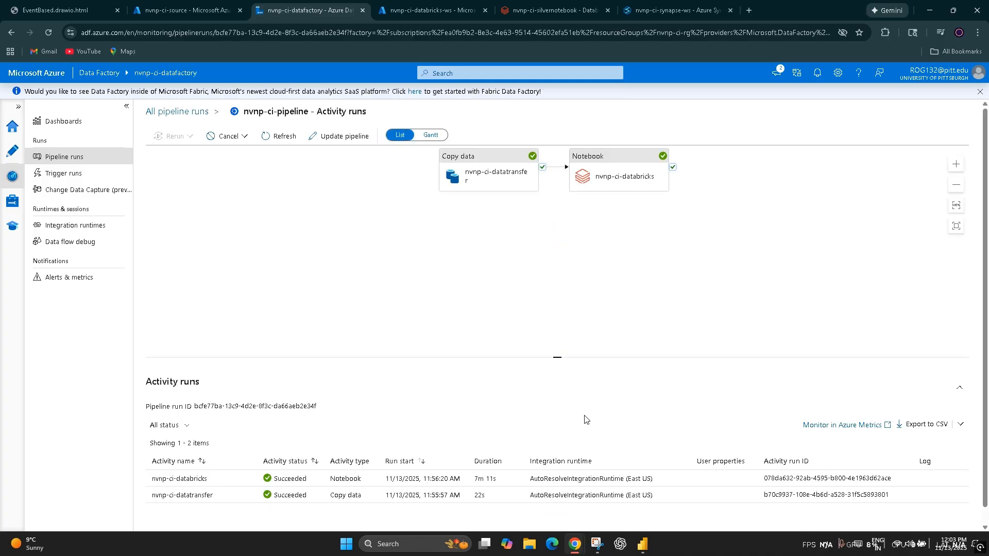
left_click(546, 322)
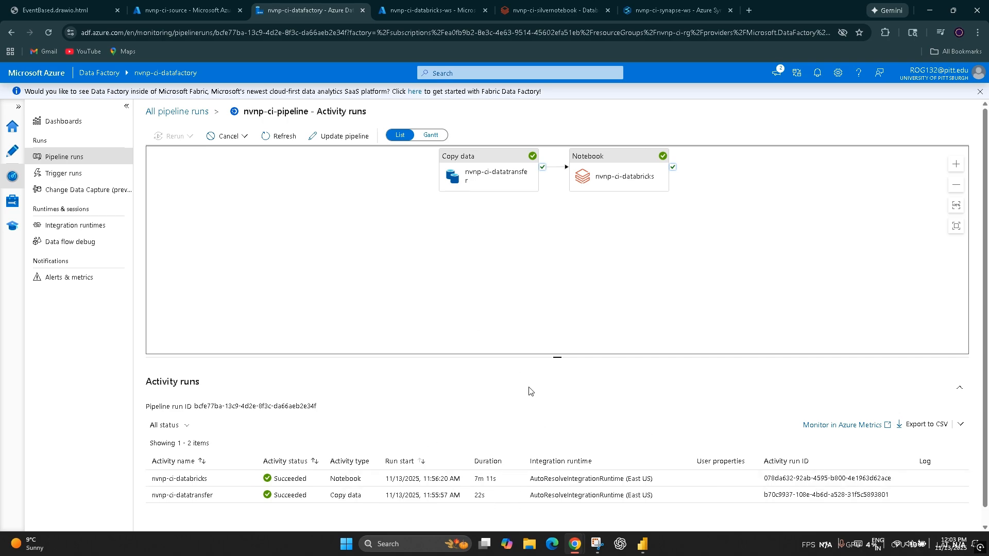
Step: In the crimeinsidentsstorageacc storage account, open the incidents folder of the nvnp-ci-target container to check for data_2024.parquet
left_click(197, 5)
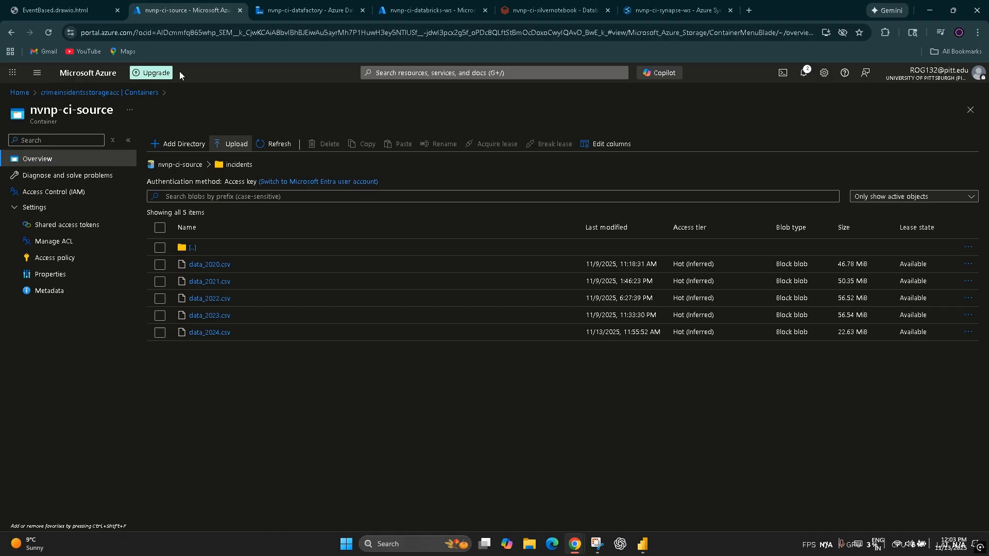
left_click(142, 93)
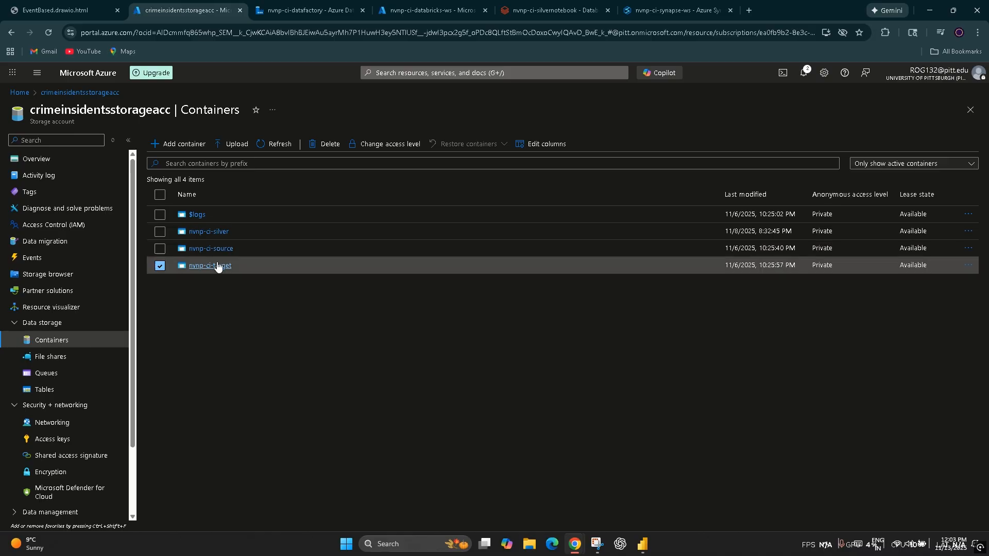
left_click(217, 265)
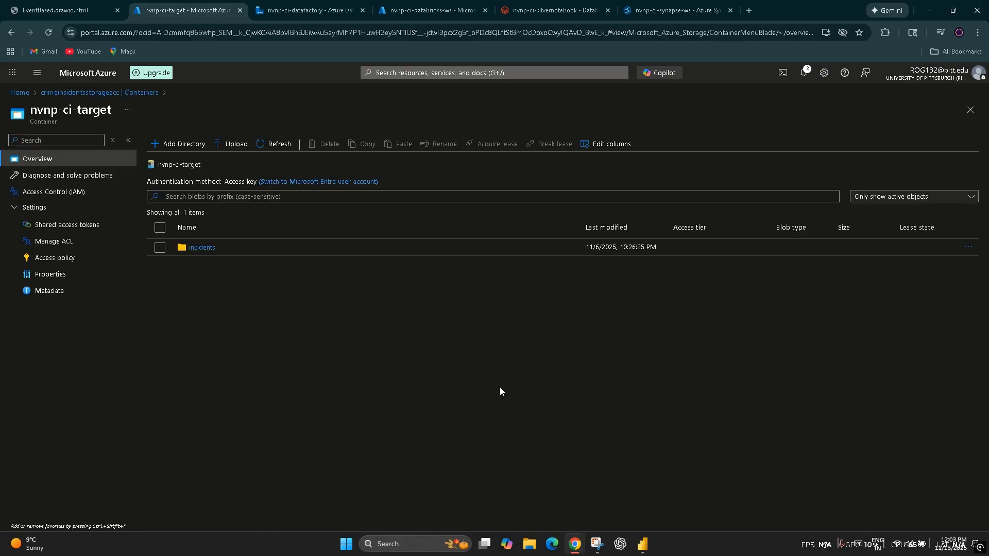
left_click(202, 248)
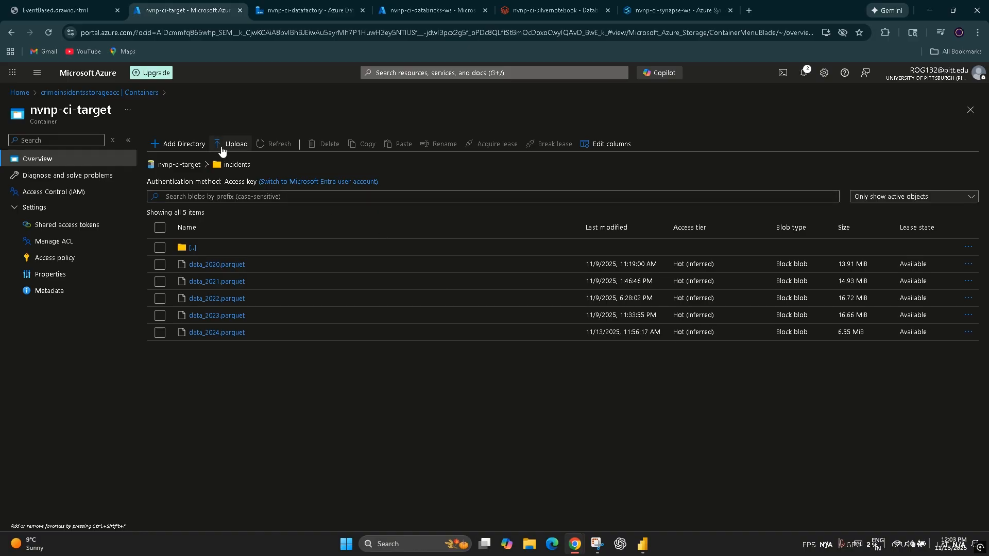
Step: Open the incidents folder of the nvnp-ci-silver container and examine the modification dates of its snappy parquet files
left_click(93, 92)
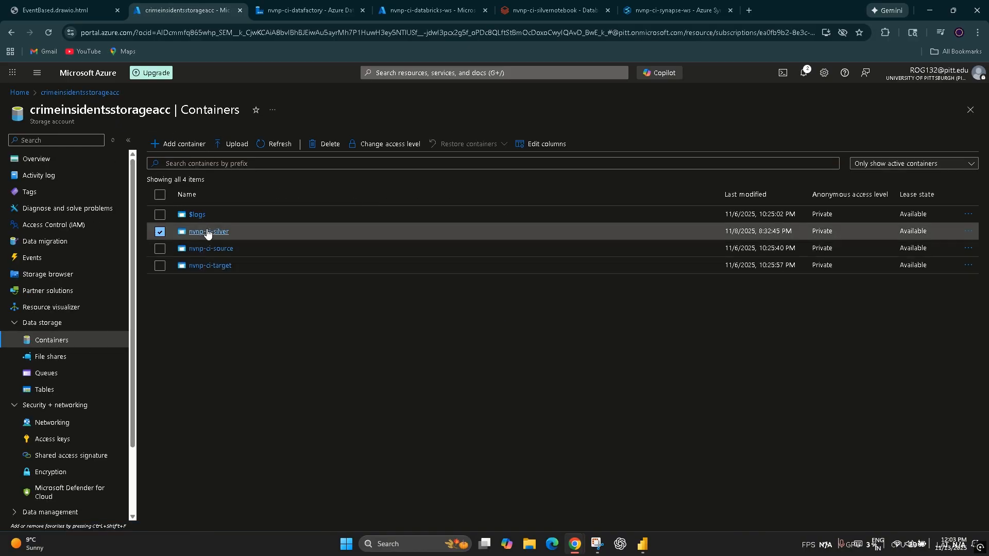
left_click(213, 250)
left_click(205, 247)
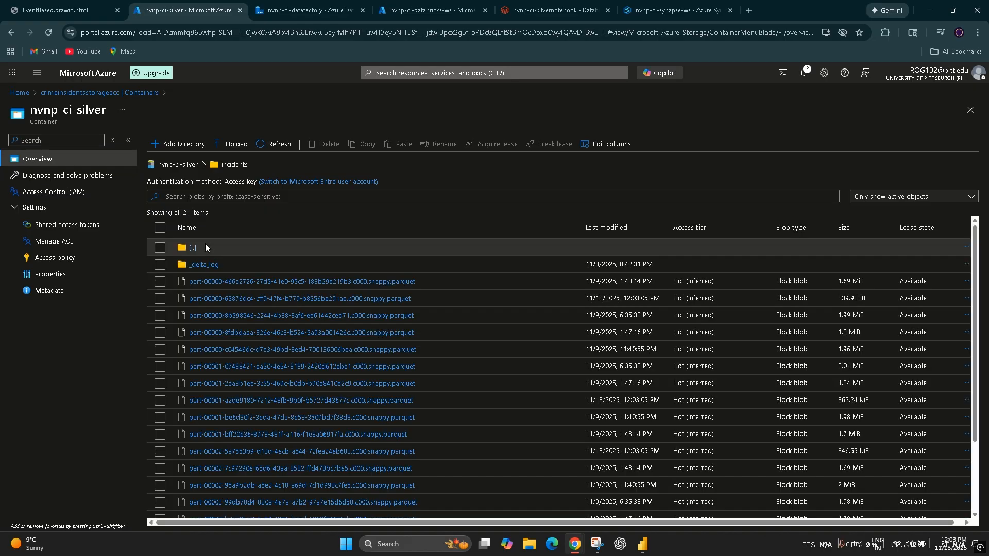
scroll(446, 402, "down", 2)
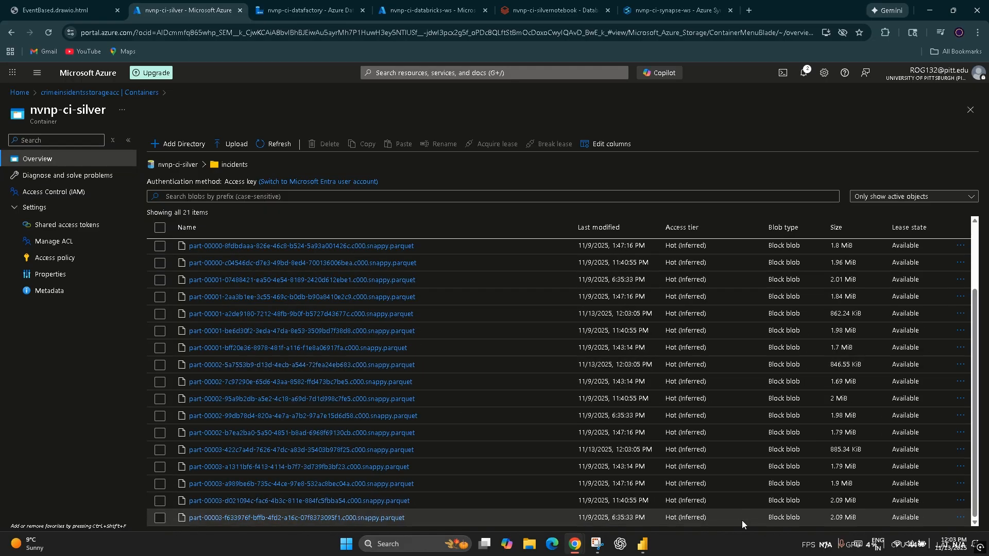
scroll(858, 520, "up", 2)
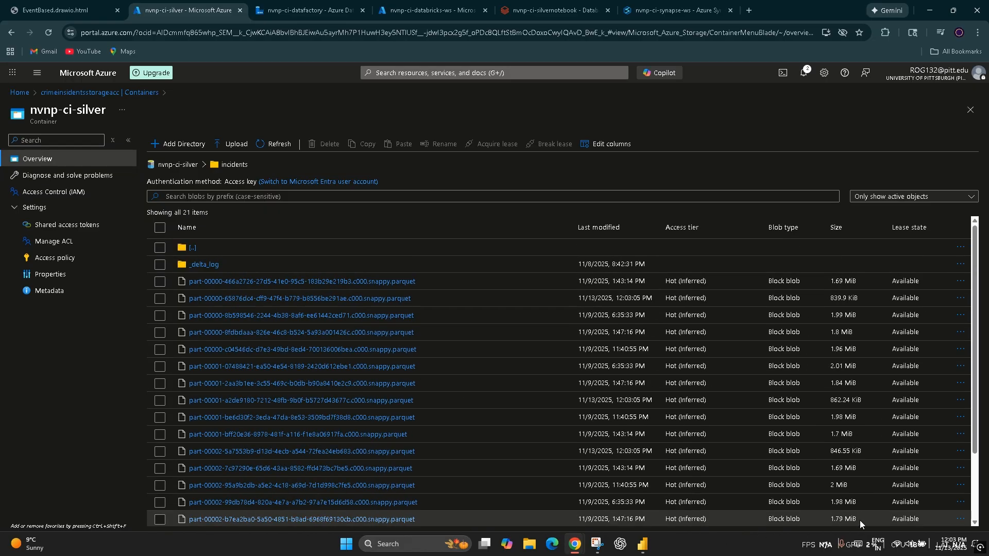
scroll(626, 381, "down", 2)
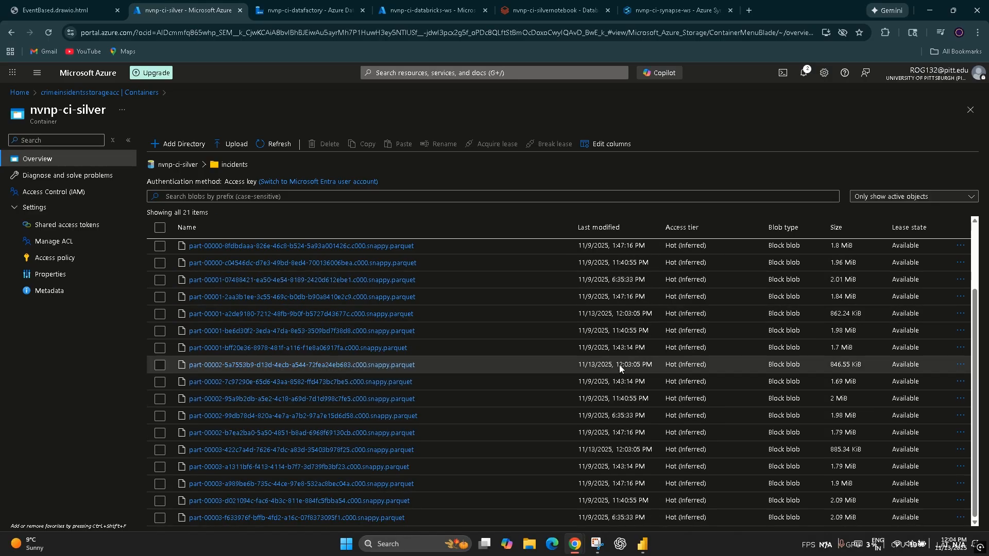
Step: Switch to the nvnp-ci-dashboard report in Power BI and refresh the incidents_vw (2) table's schema and the report's data
left_click(641, 555)
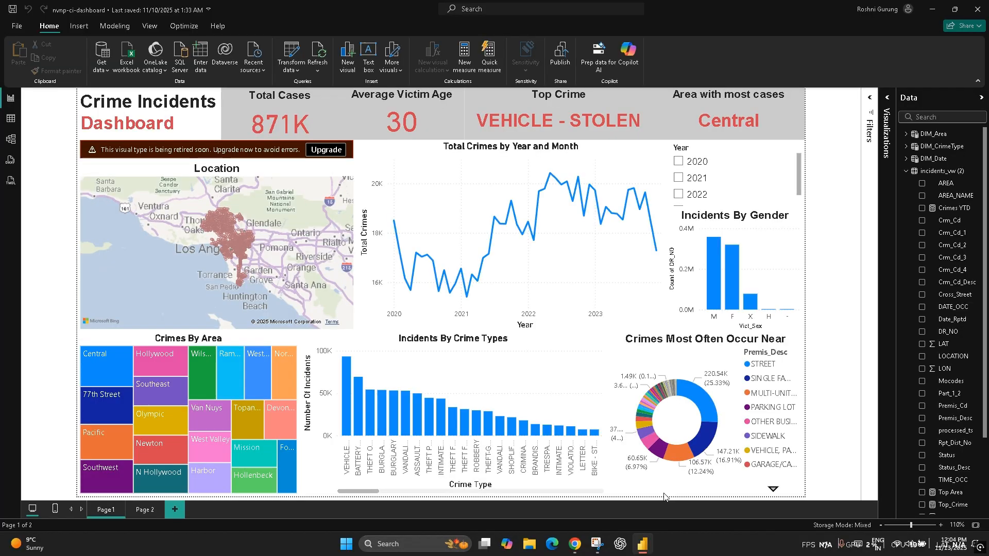
left_click(975, 174)
mouse_move(937, 224)
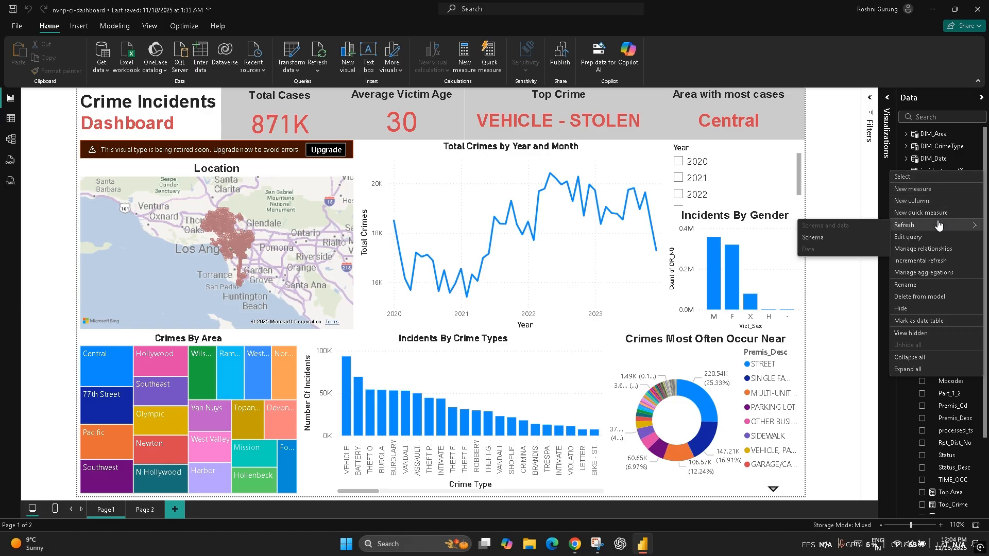
left_click(842, 238)
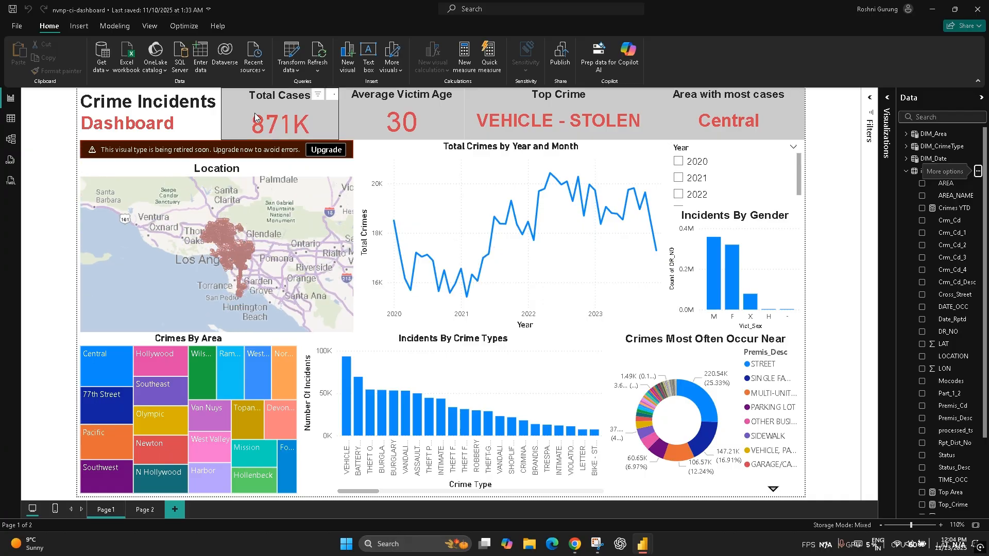
left_click(320, 78)
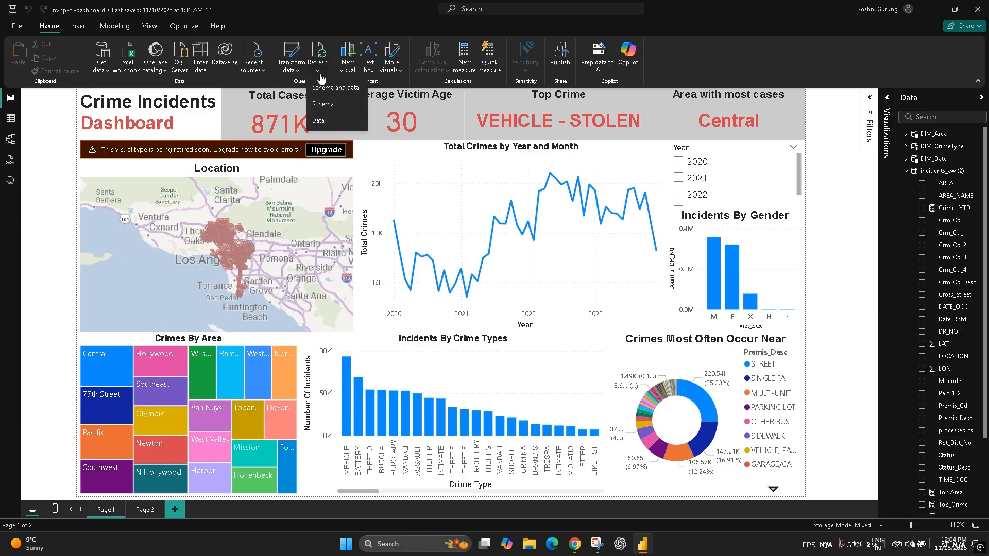
left_click(330, 119)
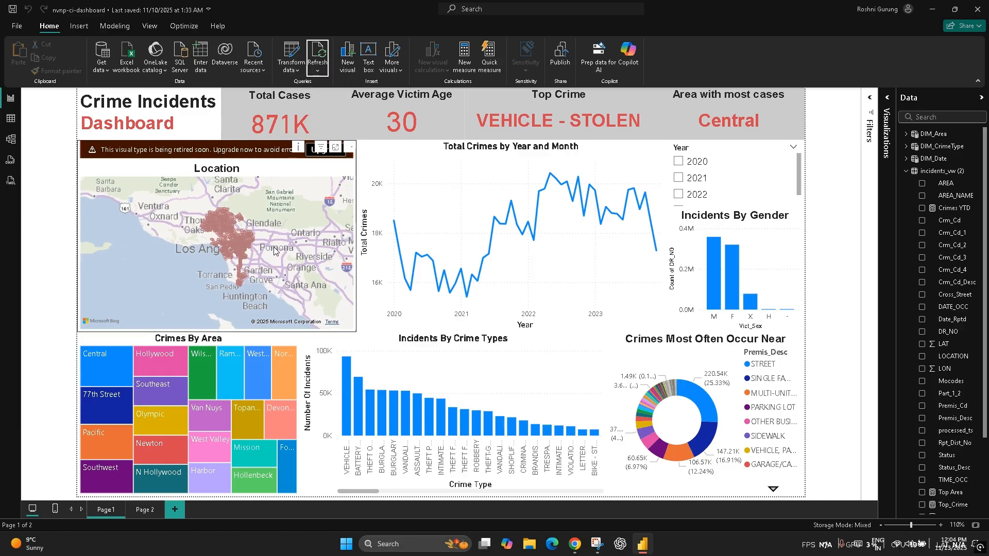
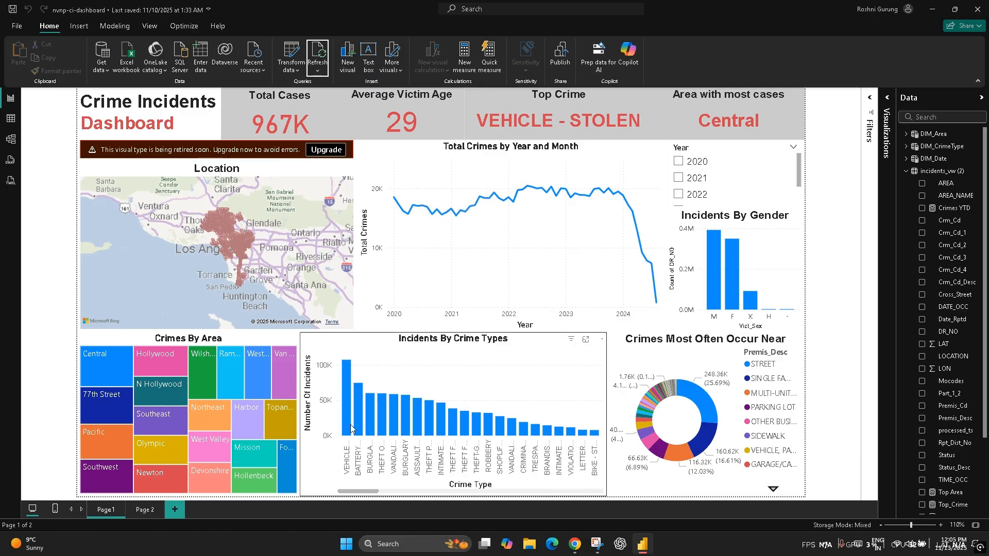
Step: Examine the dashboard's Incidents By Crime Types, Crimes Most Often Occur Near, Crimes By Area and Location visuals
mouse_move(348, 419)
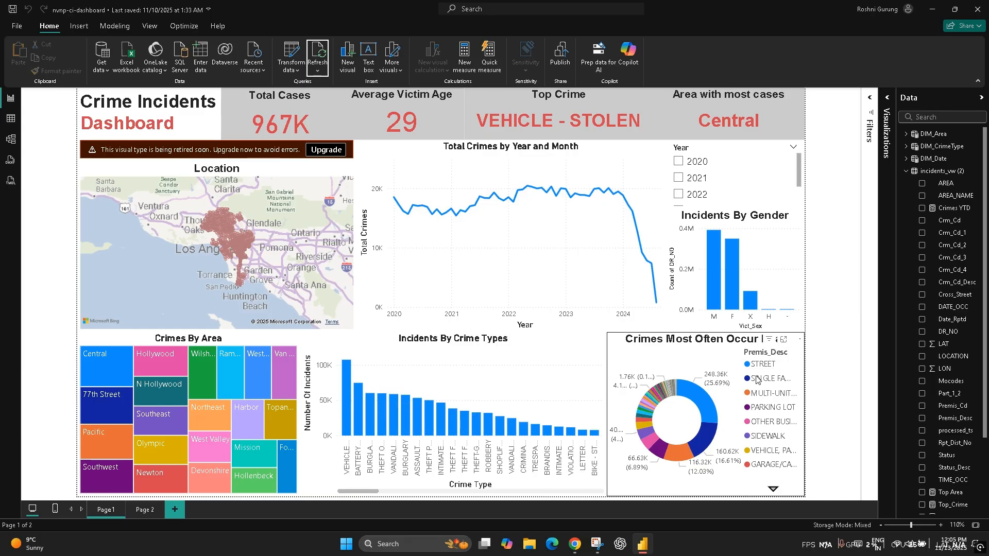
mouse_move(696, 401)
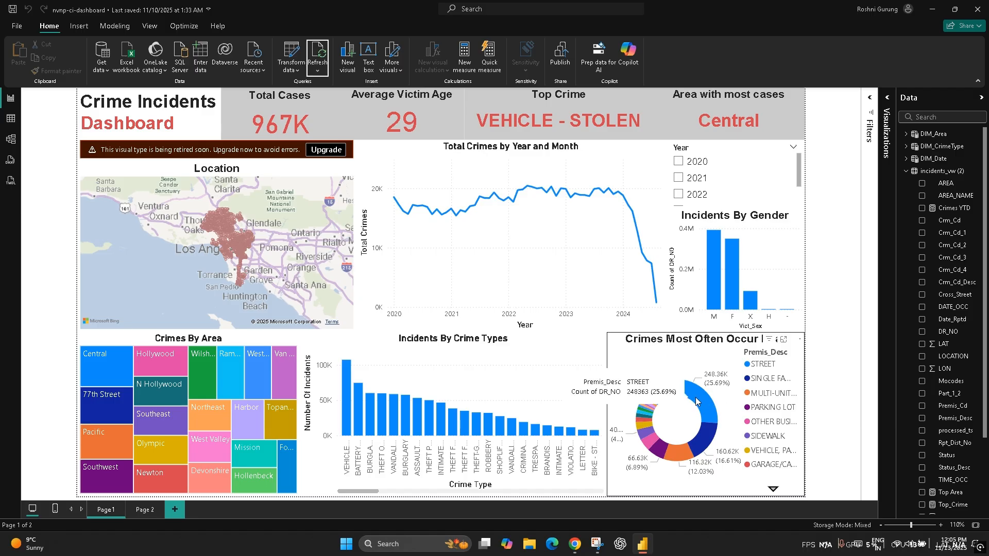
mouse_move(121, 360)
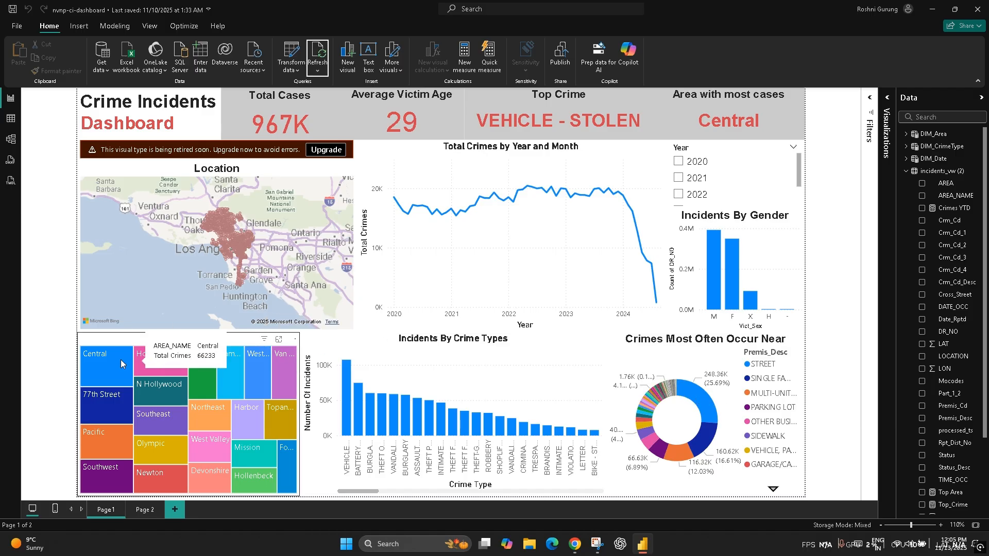
mouse_move(230, 227)
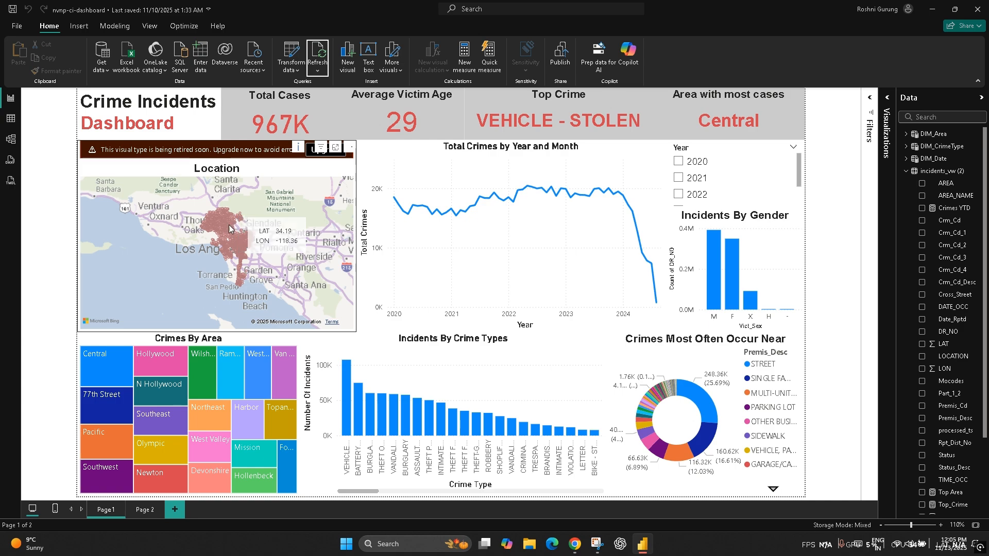
scroll(217, 227, "up", 6)
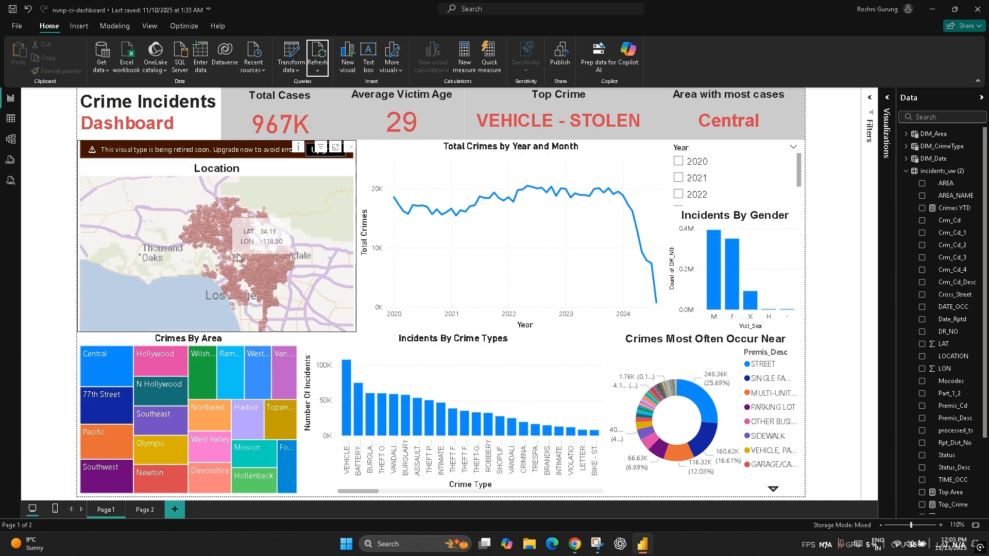
scroll(276, 249, "down", 6)
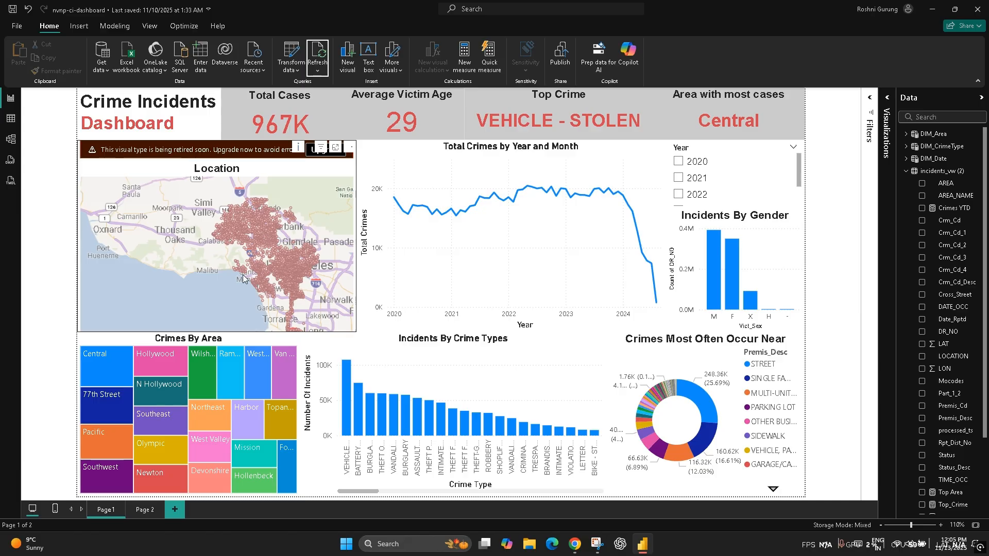
Step: Filter the dashboard to the year 2024 to examine its charts, and clear the year filter
left_click(679, 164)
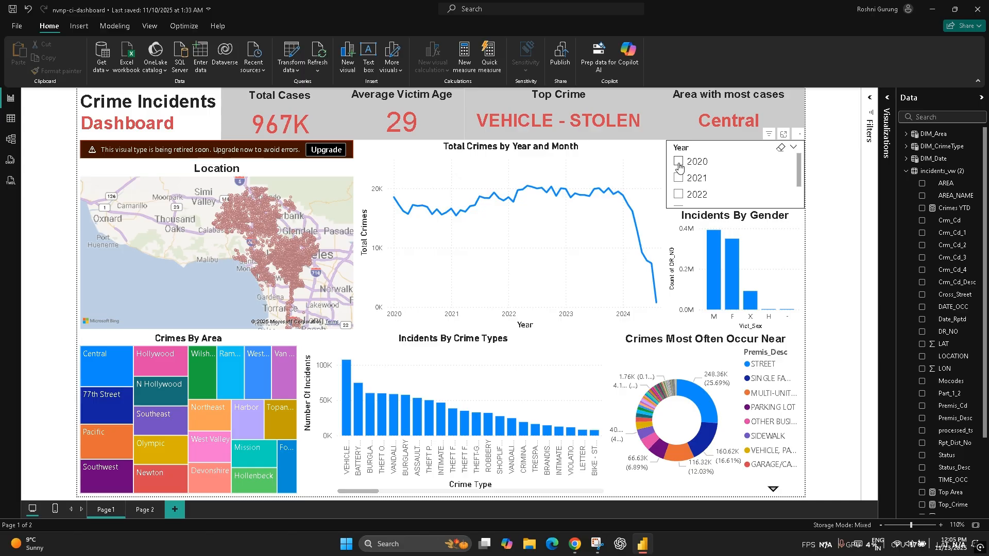
left_click(676, 195)
scroll(677, 198, "down", 1)
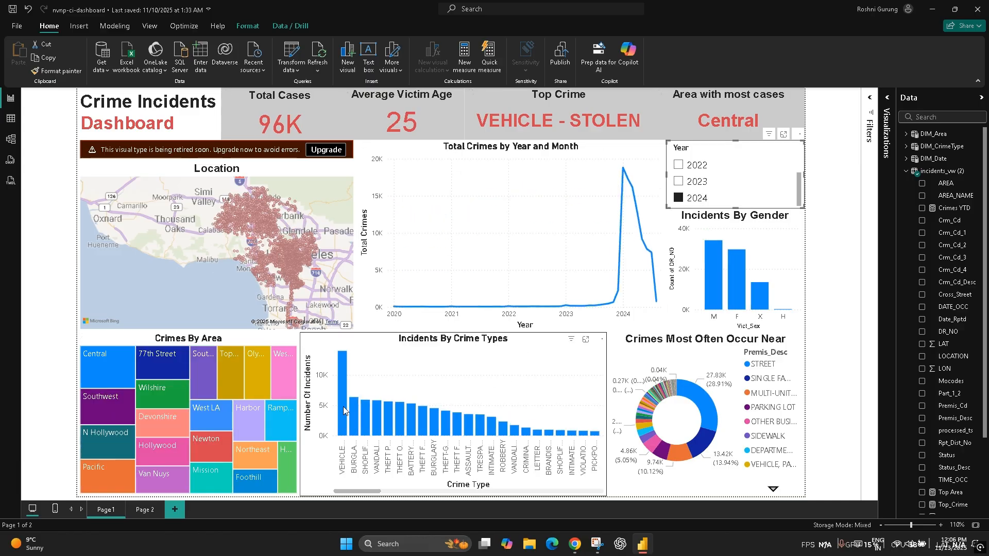
mouse_move(343, 407)
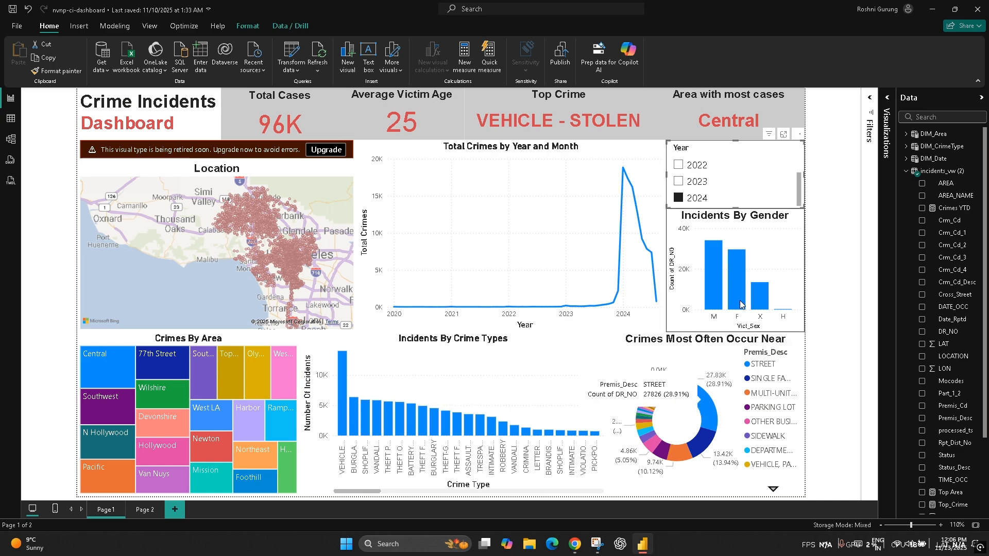
left_click(679, 198)
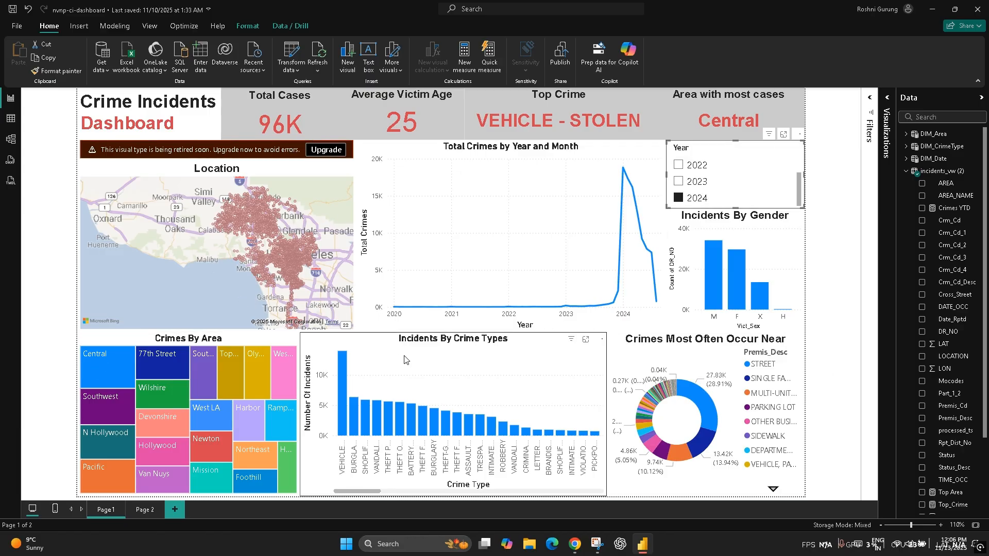
left_click(679, 204)
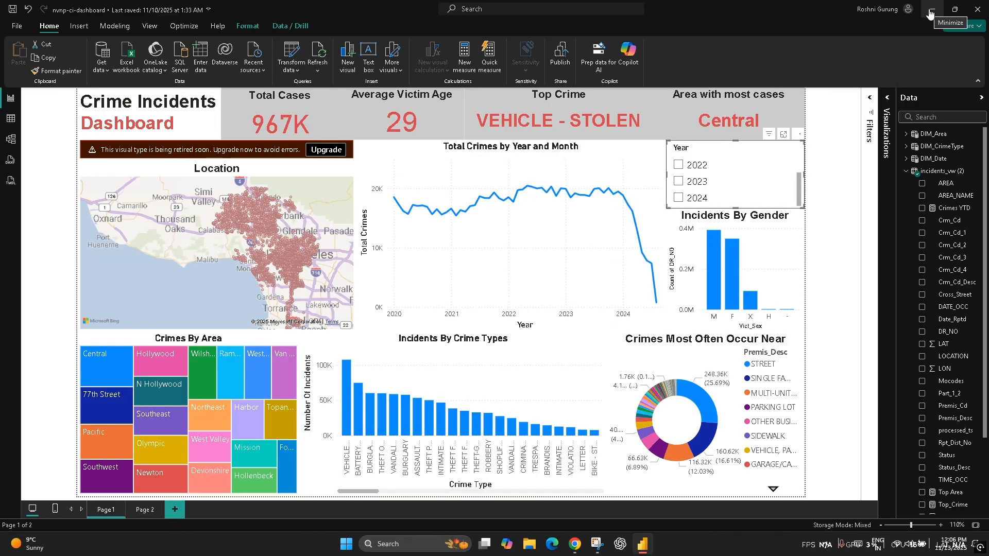
Step: Switch to Data Factory in the browser and show the source settings of nvnp-ci-pipeline's nvnp-ci-datatransfer copy activity in the authoring view
left_click(930, 14)
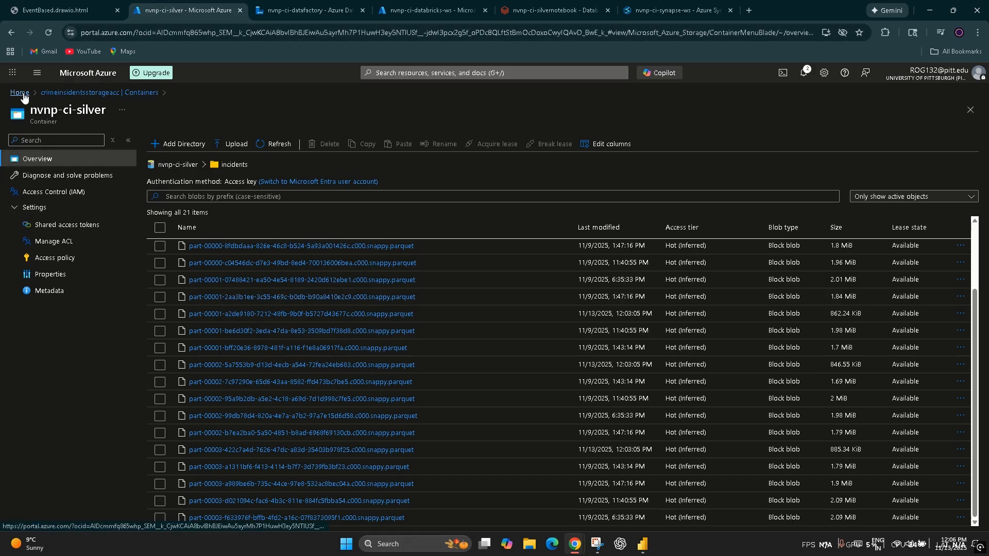
left_click(304, 10)
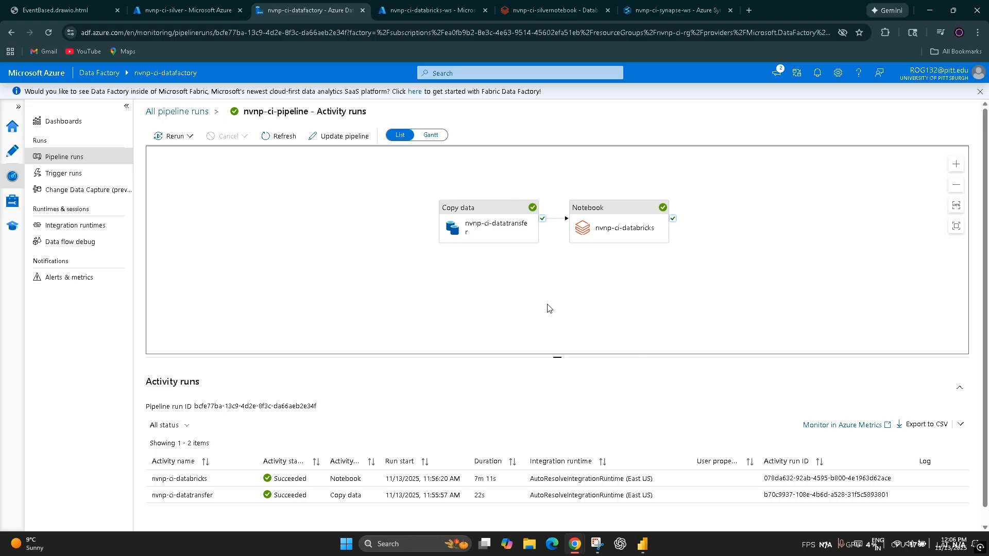
left_click(12, 150)
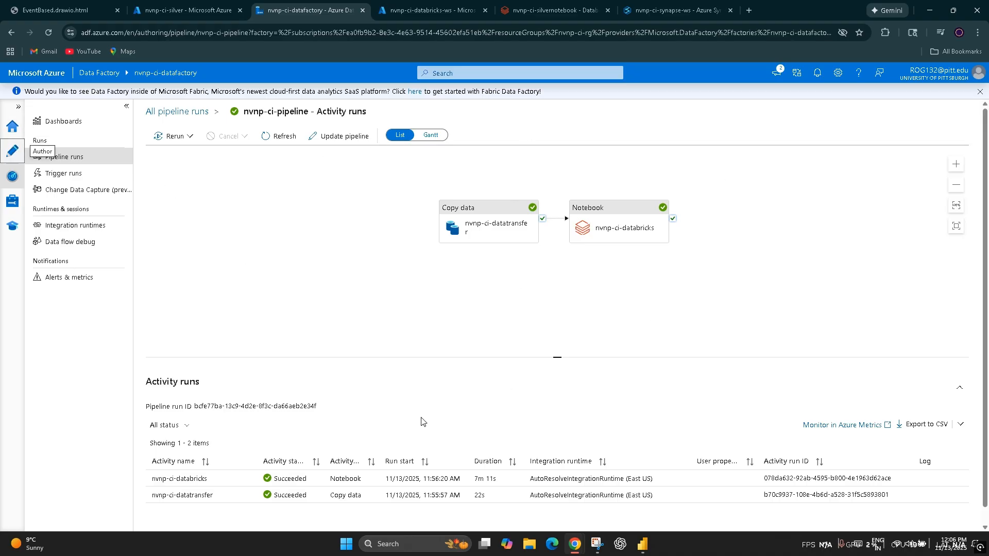
left_click(537, 234)
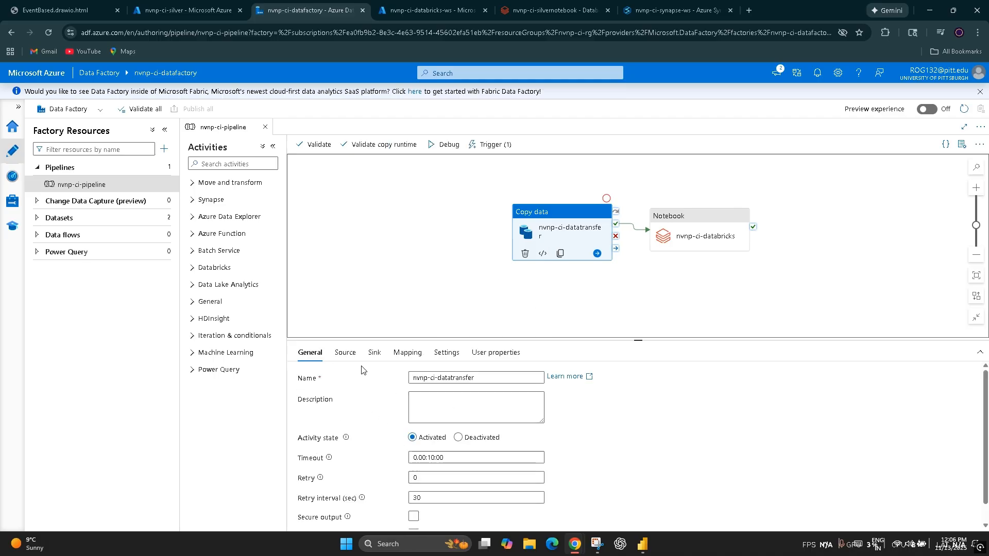
left_click(345, 353)
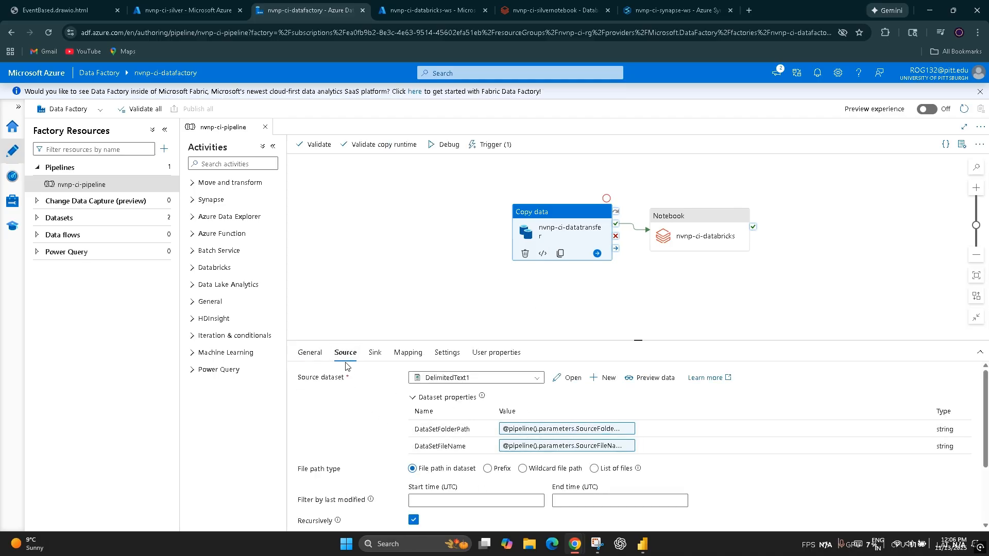
Step: Look through the parameters, variables, settings and output of nvnp-ci-pipeline itself
left_click(341, 299)
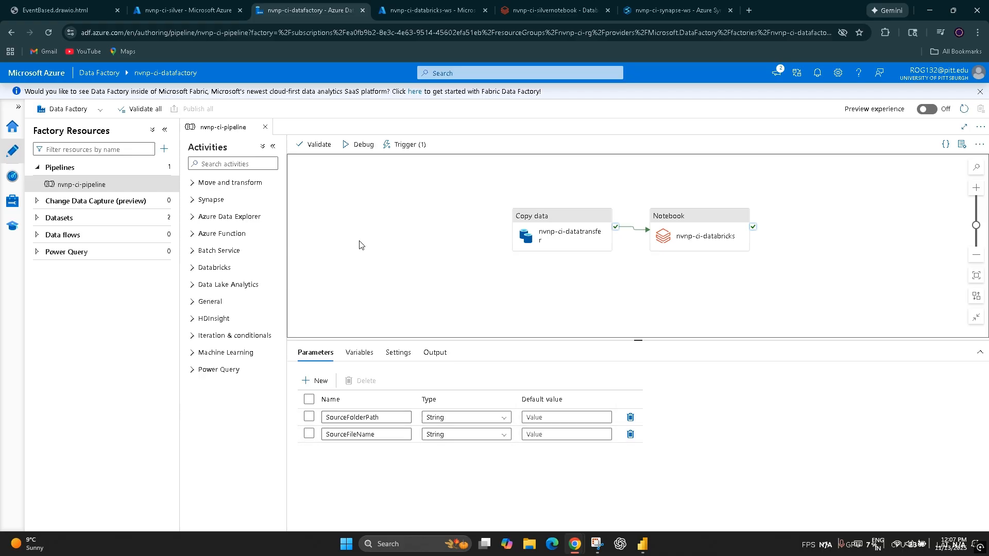
left_click(359, 354)
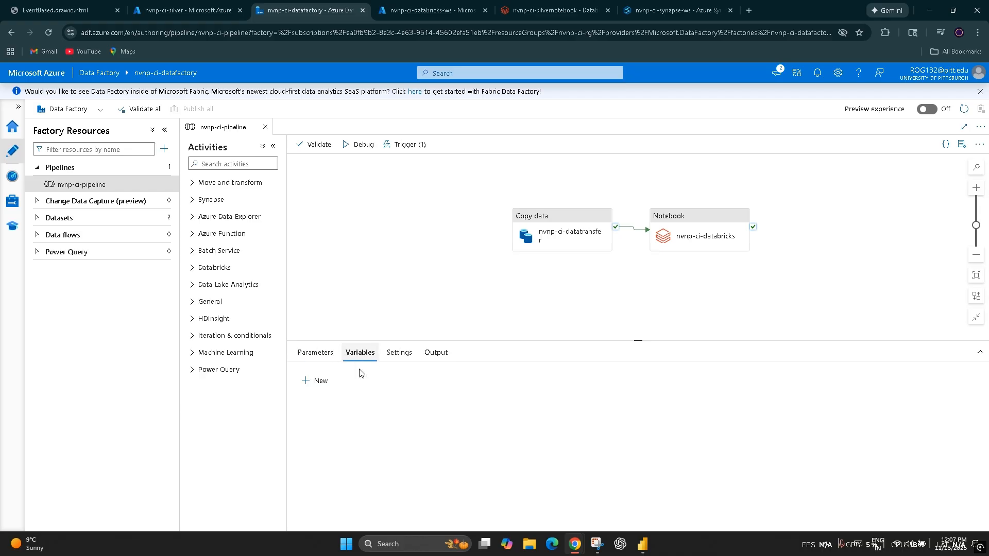
left_click(401, 355)
left_click(434, 353)
Step: Open the copy activity's DelimitedText1 source dataset, examine its parameters and file path connection, and close it
left_click(581, 236)
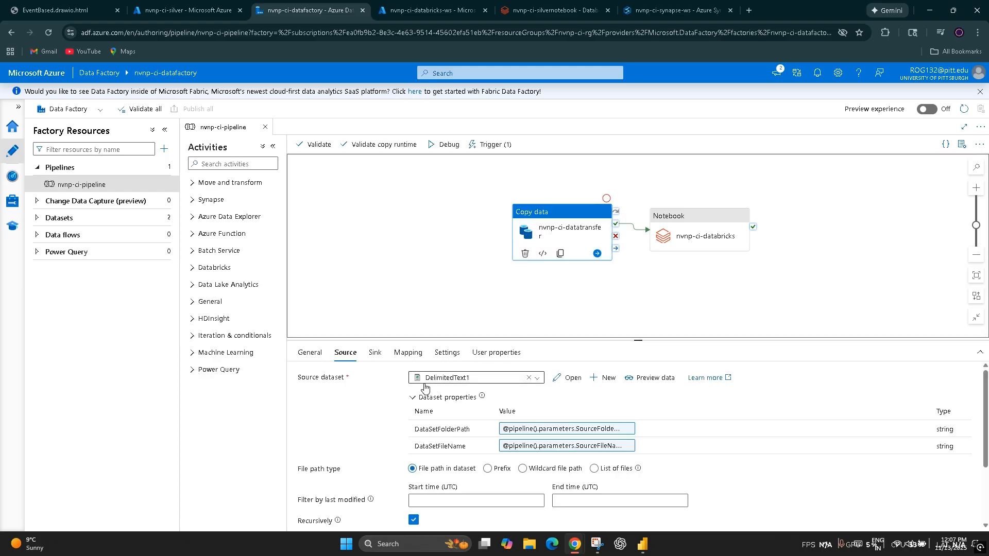
left_click(310, 352)
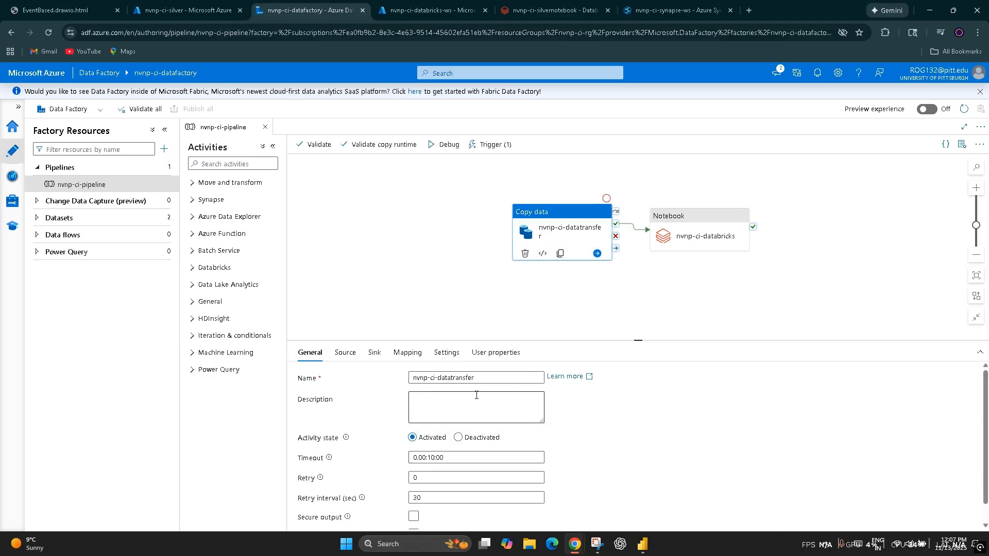
left_click(345, 353)
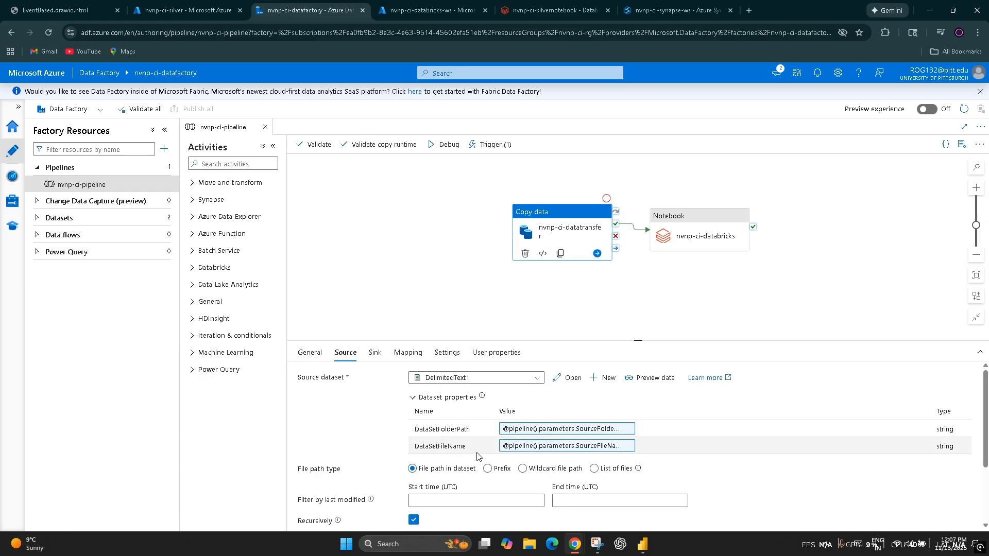
left_click(567, 379)
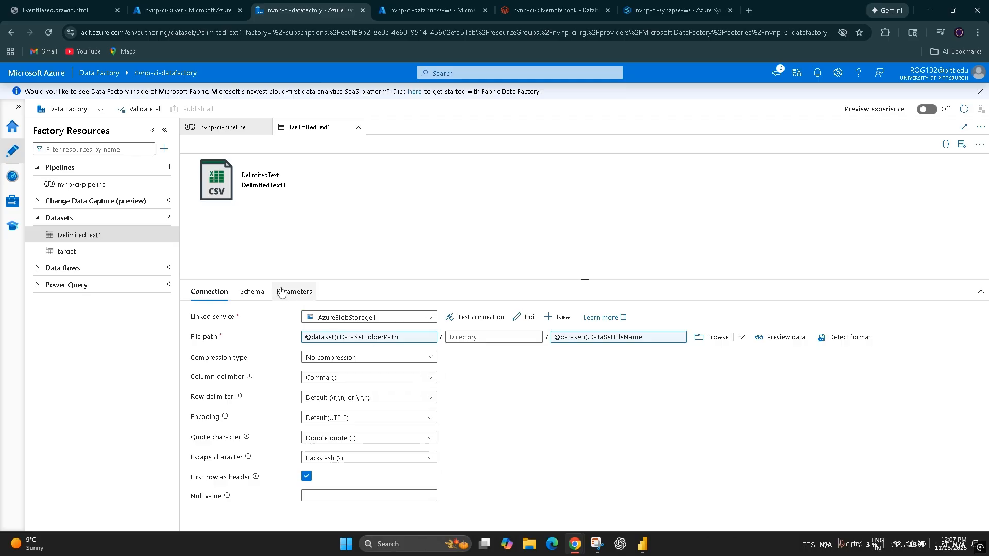
left_click(307, 291)
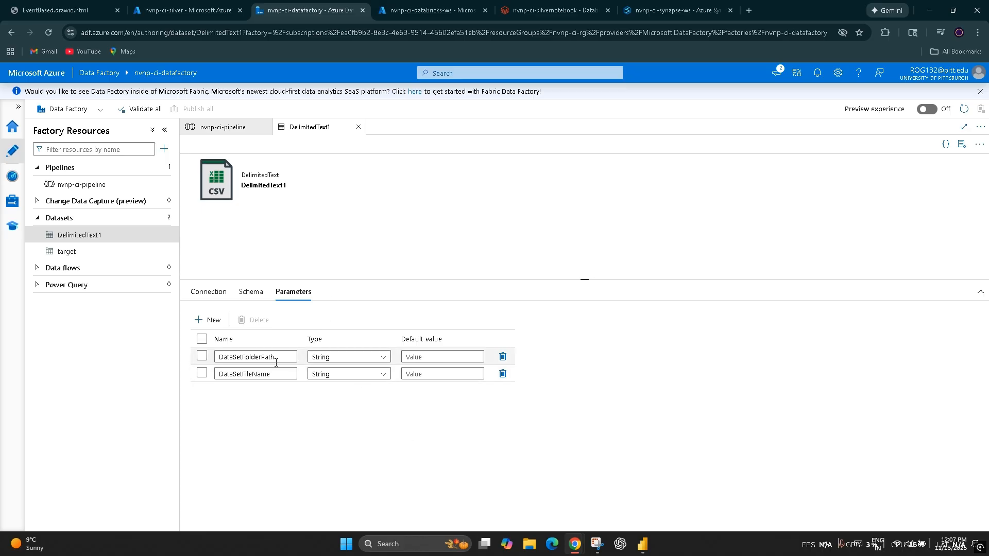
left_click(204, 298)
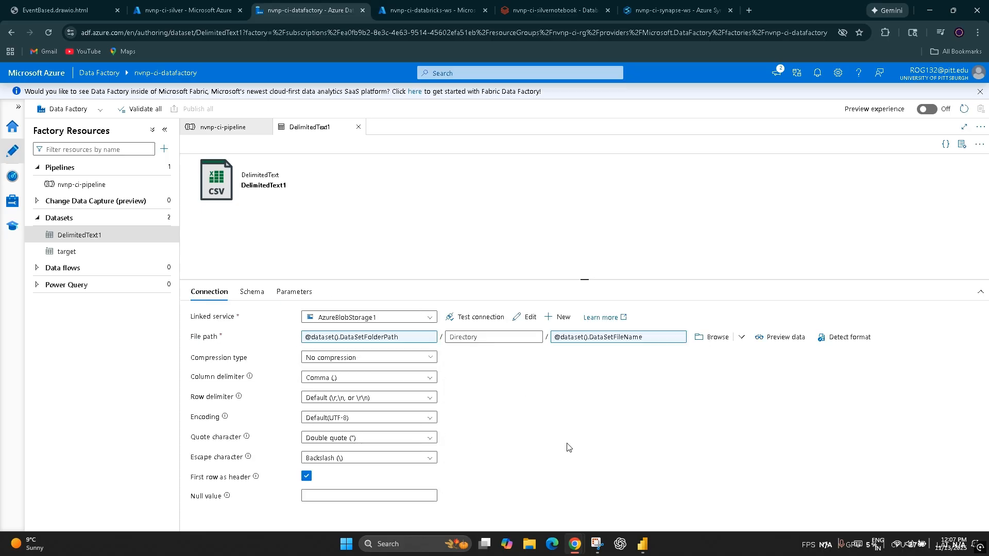
left_click(358, 128)
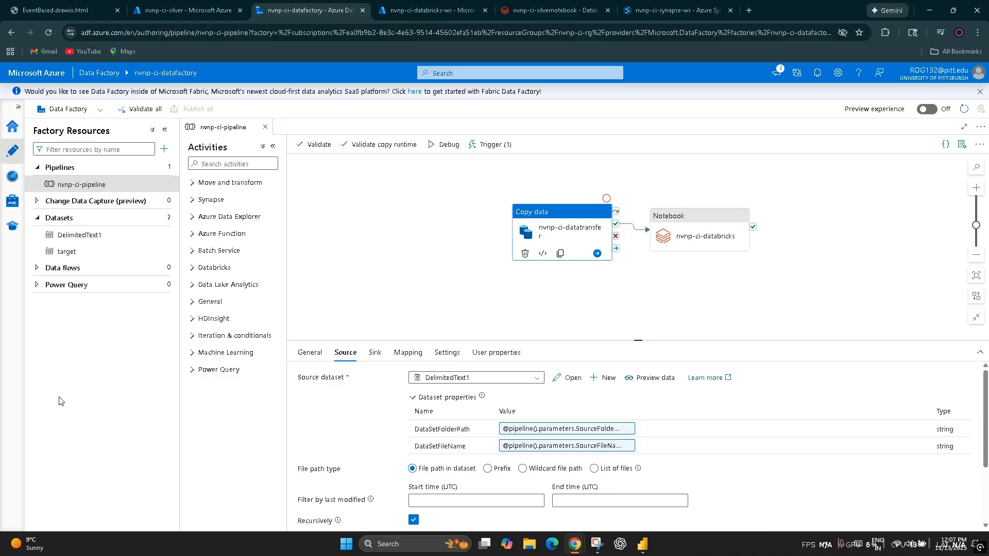
Step: Show nvnp-ci-pipeline's own SourceFolderPath and SourceFileName parameters again
left_click(381, 257)
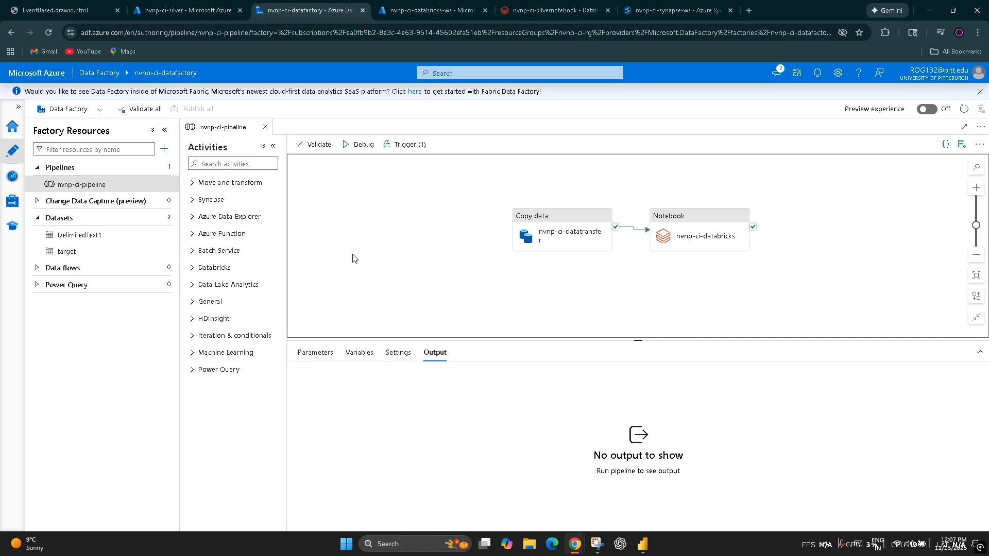
left_click(356, 353)
left_click(315, 352)
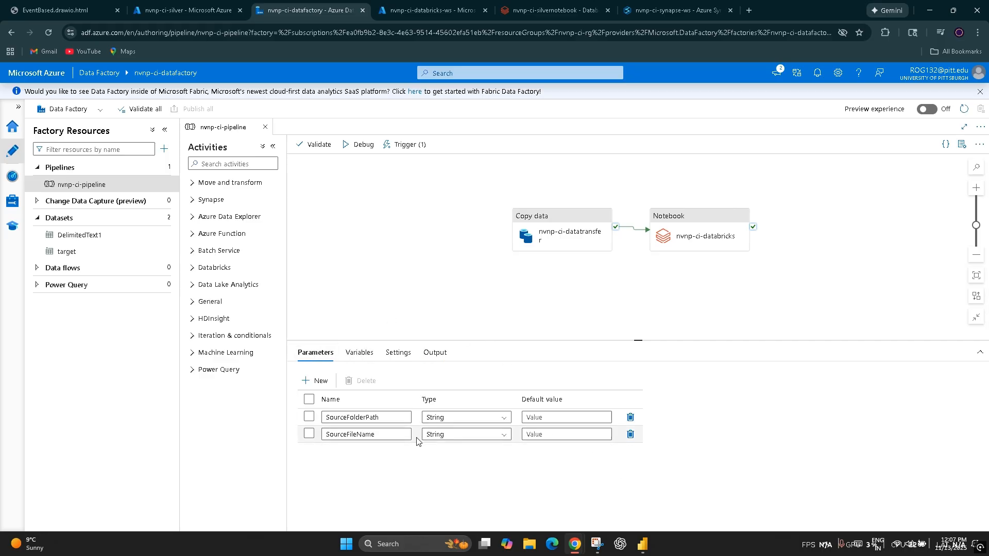
Step: Open the target sink dataset of the nvnp-ci-datatransfer activity, check its connection and parameters, and close it
left_click(535, 235)
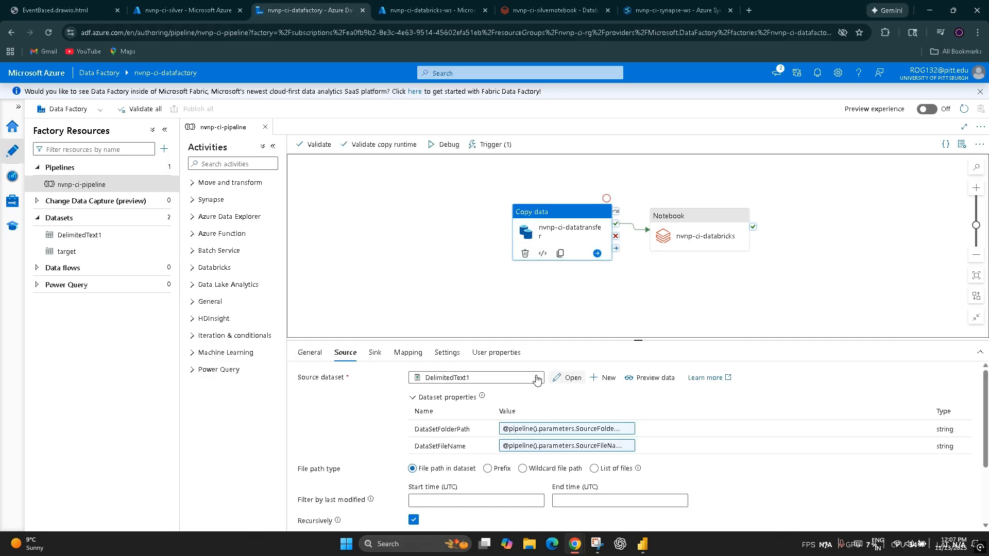
scroll(504, 430, "down", 3)
left_click(375, 353)
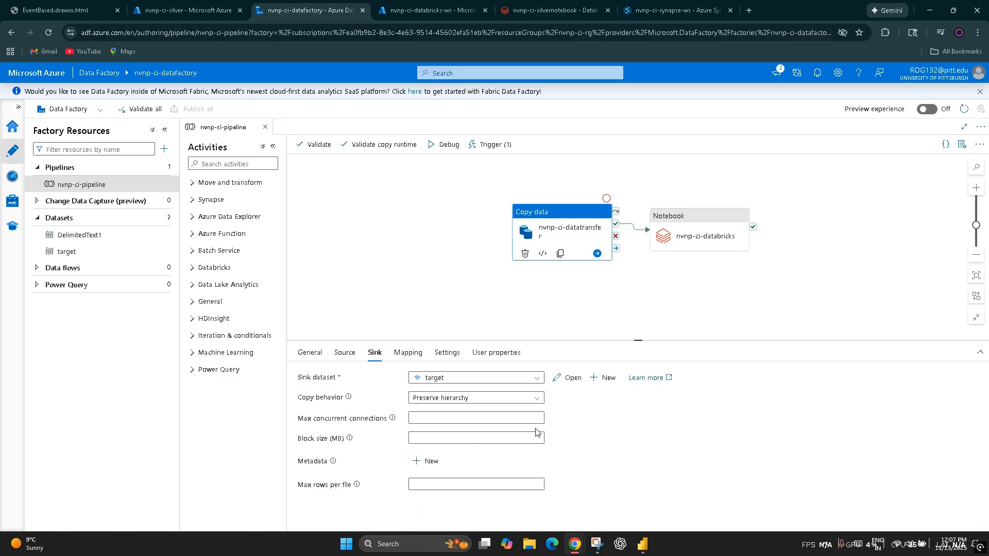
left_click(567, 378)
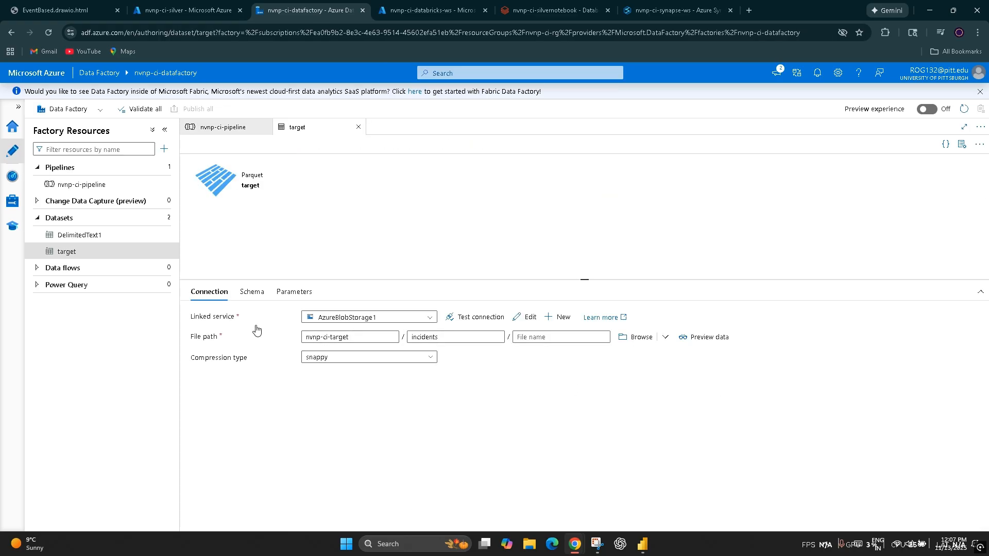
left_click(294, 291)
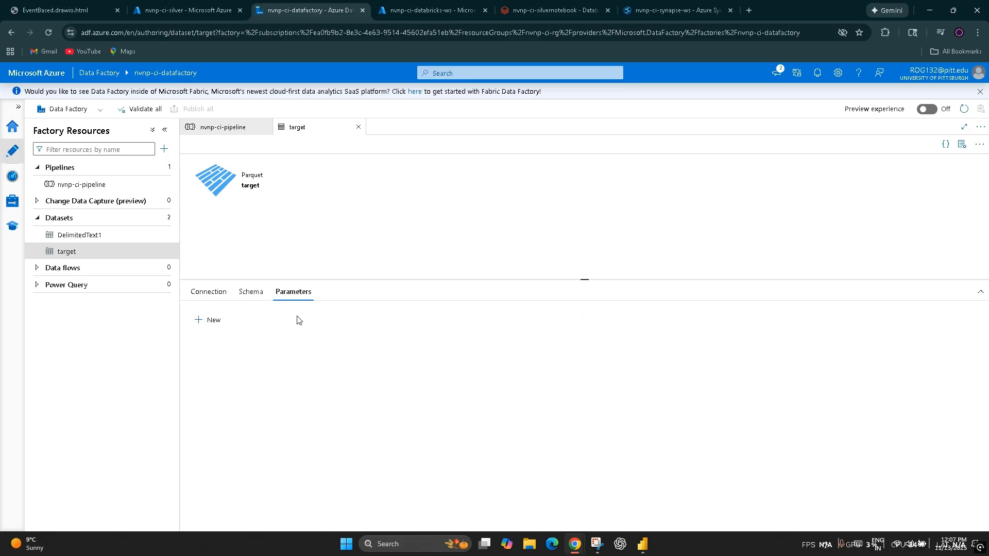
left_click(358, 127)
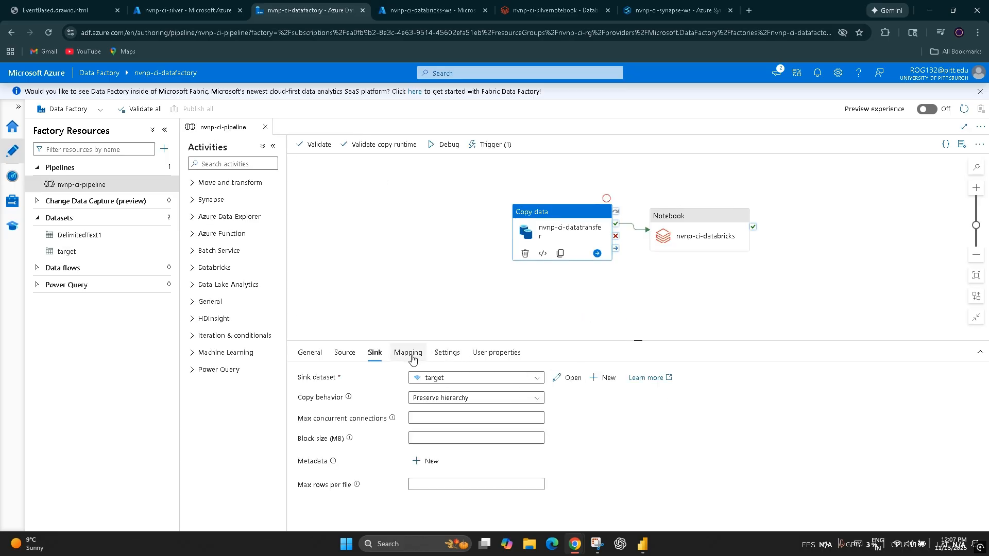
Step: Examine the source-to-destination column mapping and data types of the nvnp-ci-datatransfer copy activity
left_click(412, 356)
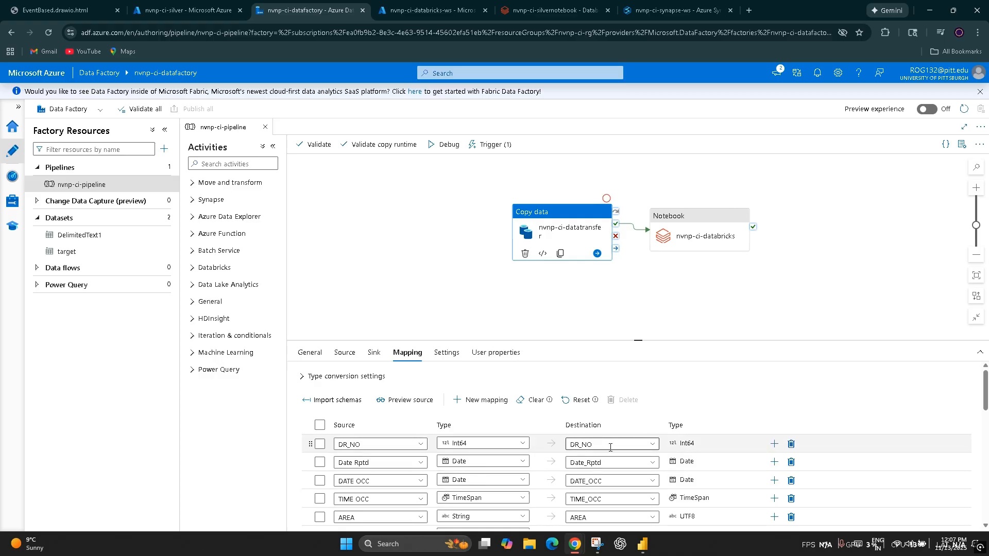
scroll(610, 447, "down", 2)
scroll(657, 502, "down", 2)
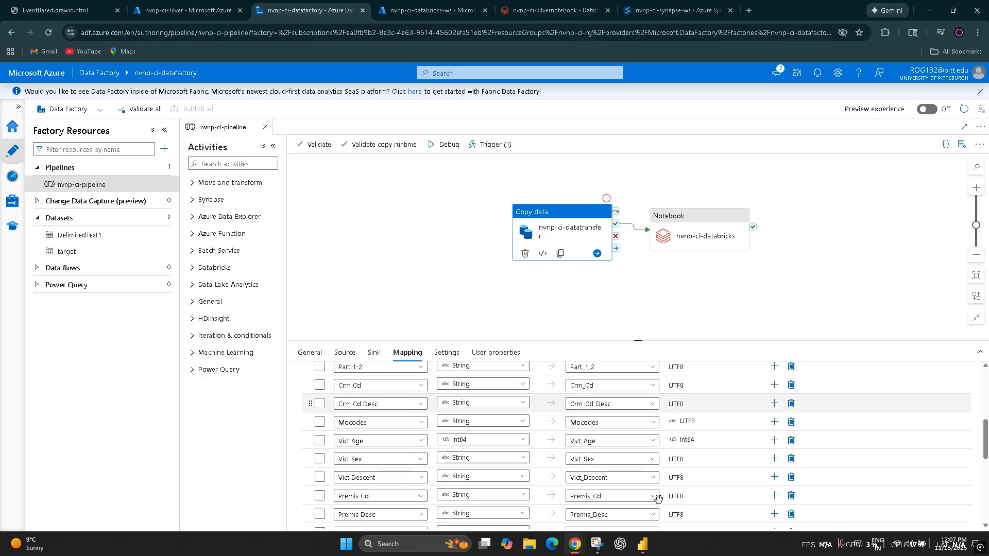
scroll(658, 497, "down", 1)
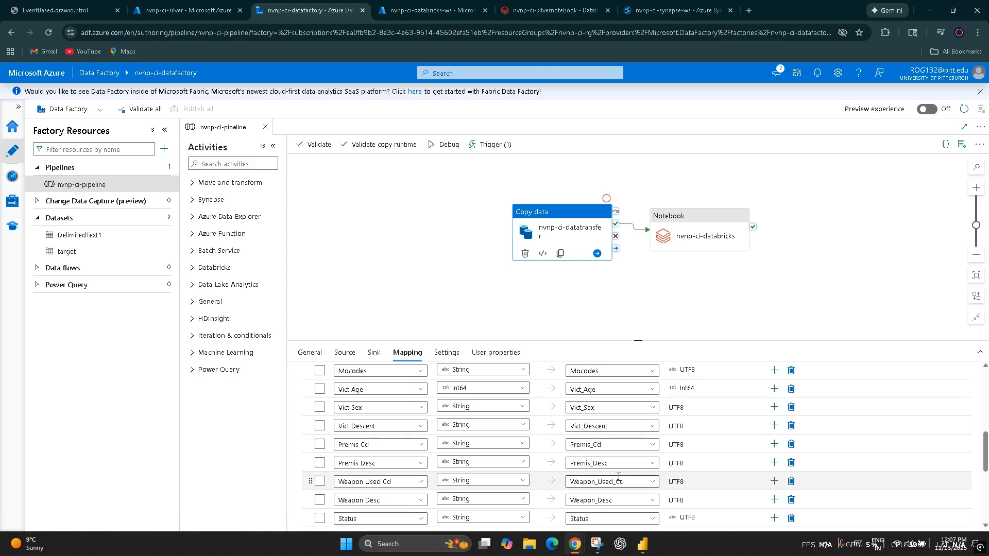
Step: Compare the Date Rptd source and destination columns in the copy activity's mapping and review its copy settings and user properties
scroll(619, 476, "up", 5)
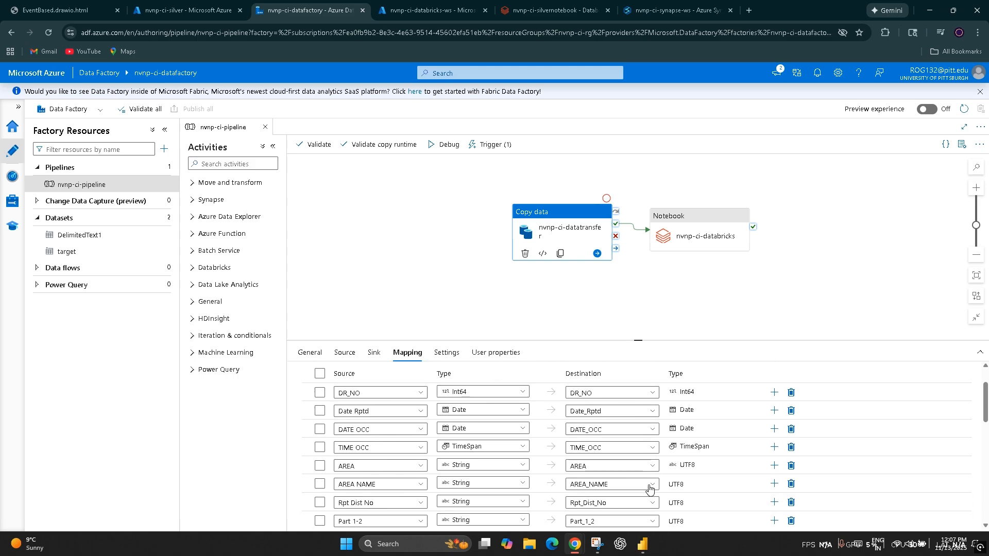
left_click(353, 411)
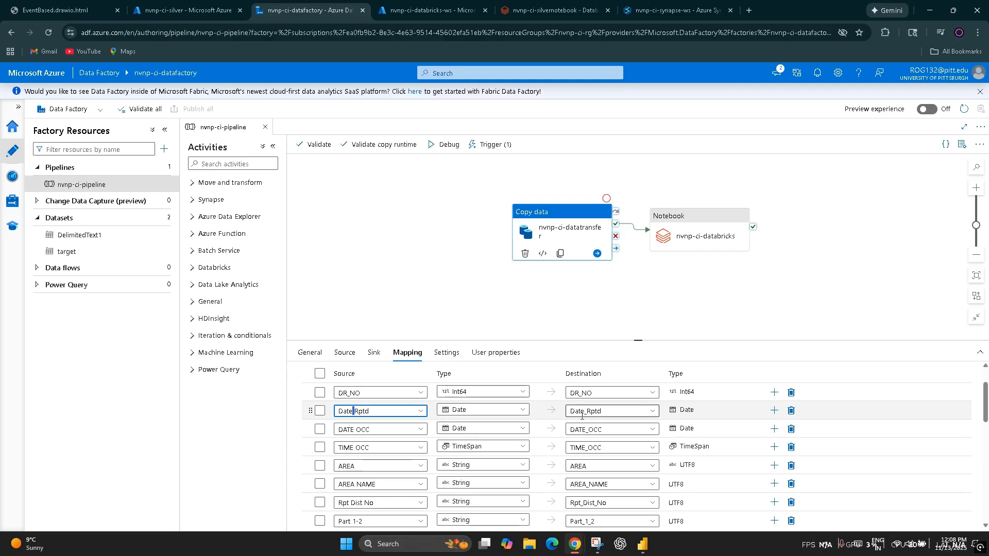
left_click(447, 353)
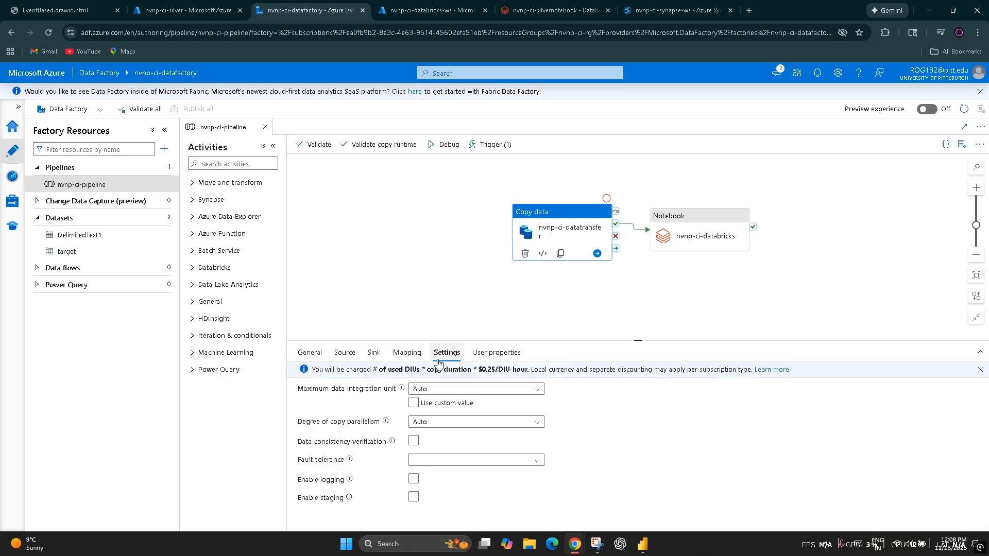
left_click(407, 353)
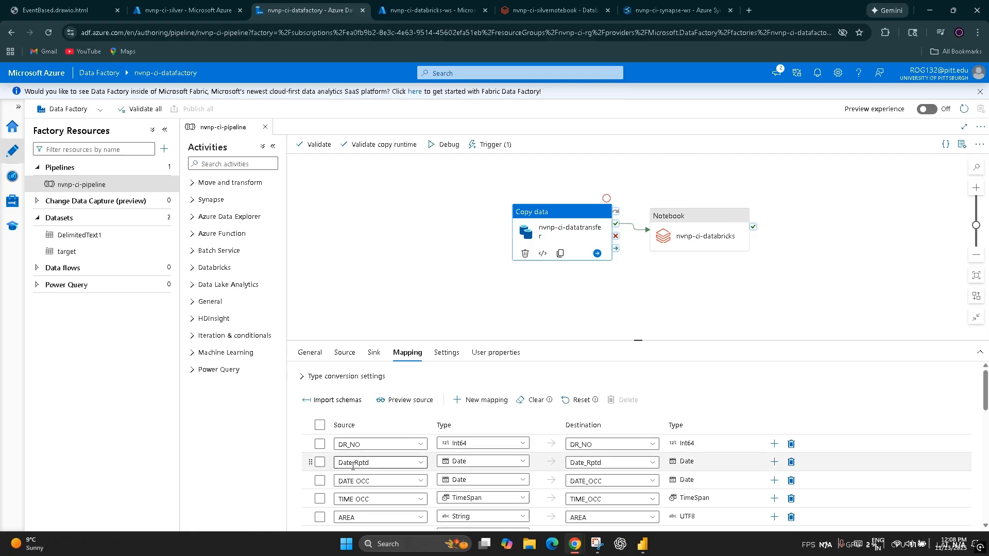
left_click(446, 353)
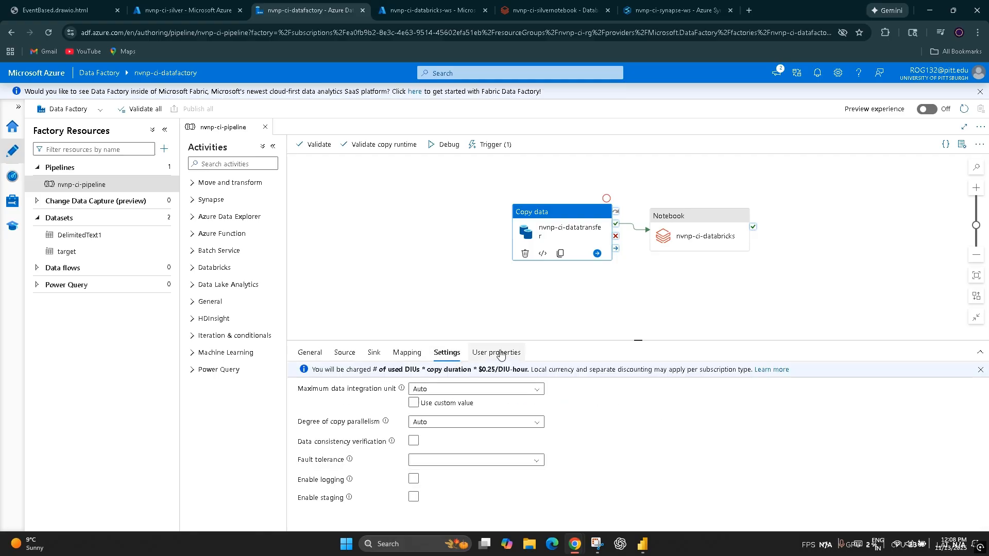
left_click(500, 354)
Step: Select the nvnp-ci-databricks notebook activity and review its Databricks linked service and user properties
left_click(709, 299)
left_click(702, 256)
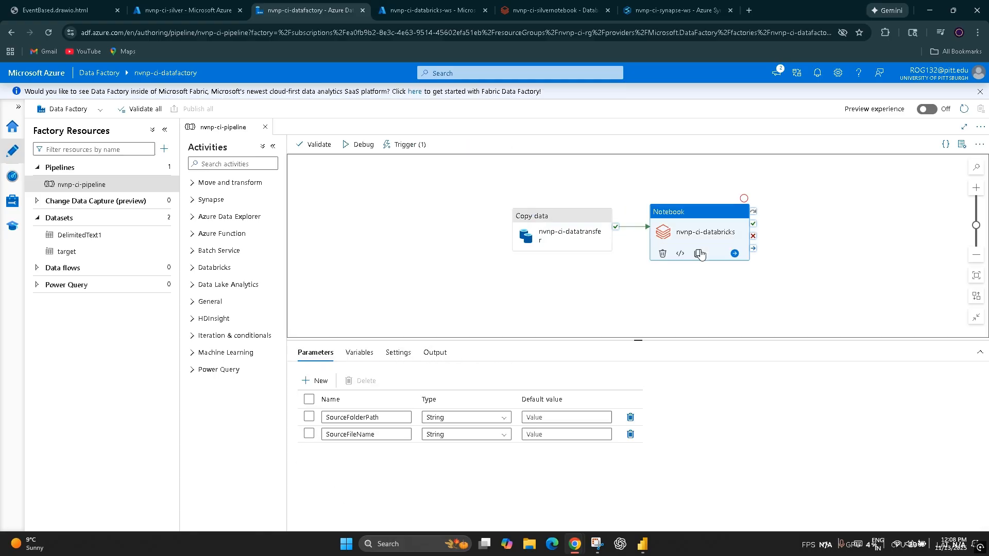
left_click(361, 353)
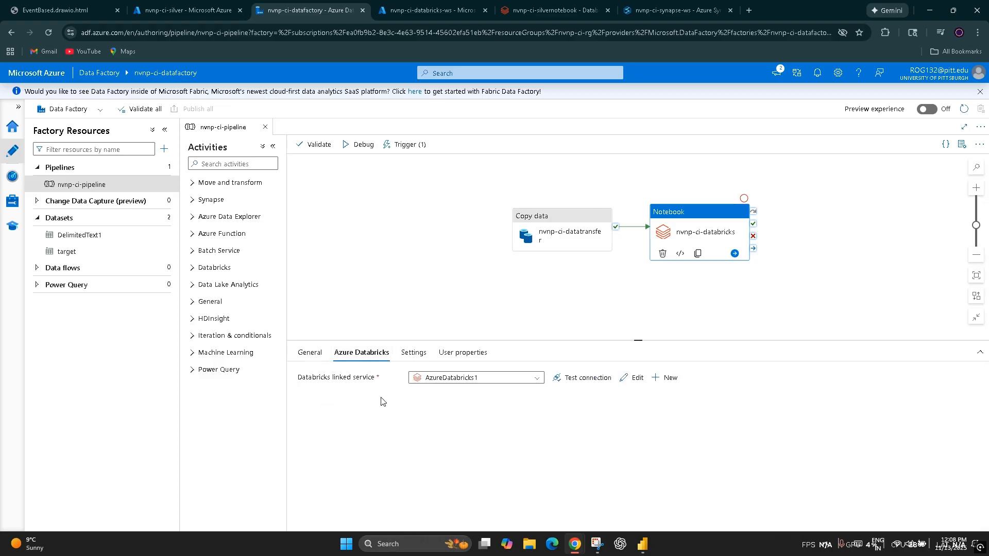
left_click(467, 353)
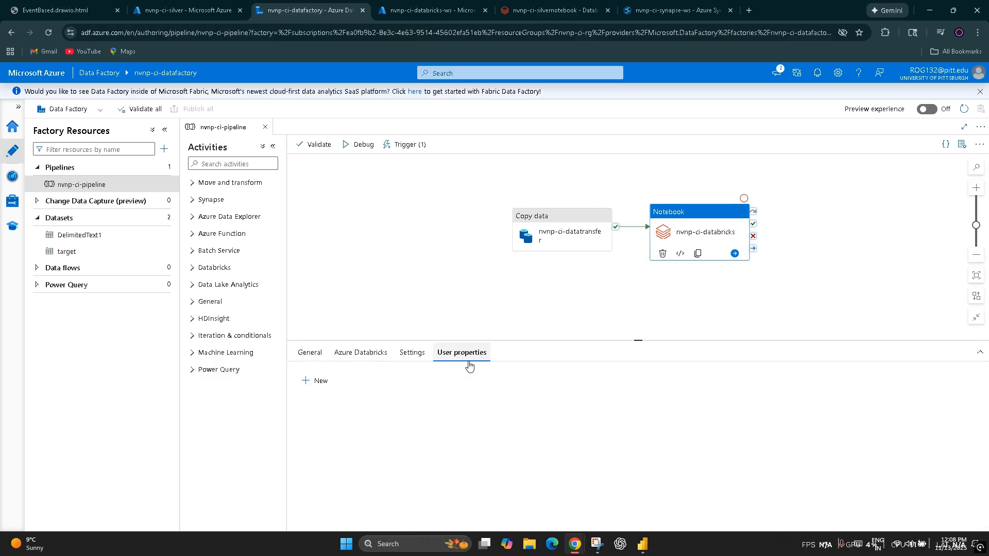
Step: Show the notebook activity's notebook path and open the expression of its target_file base parameter
left_click(412, 355)
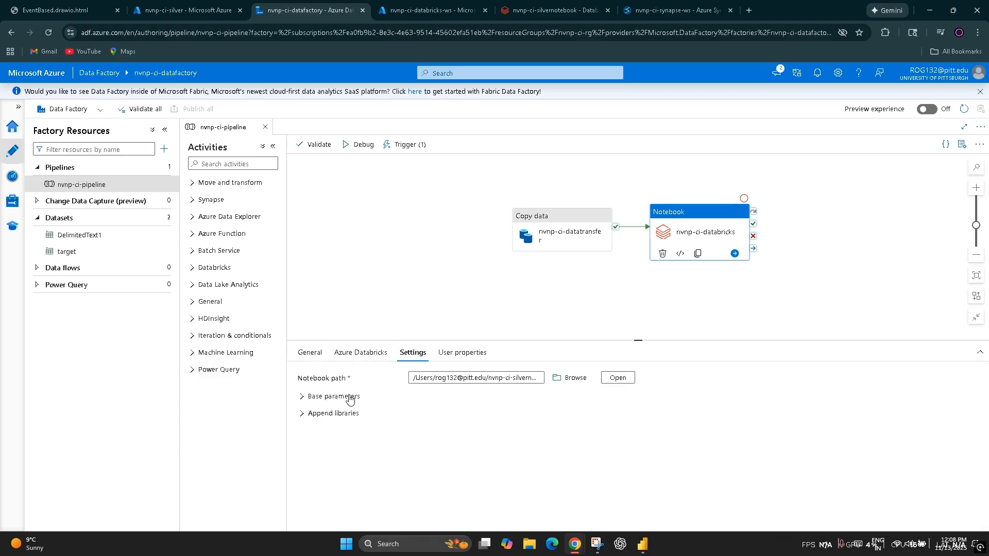
left_click(328, 400)
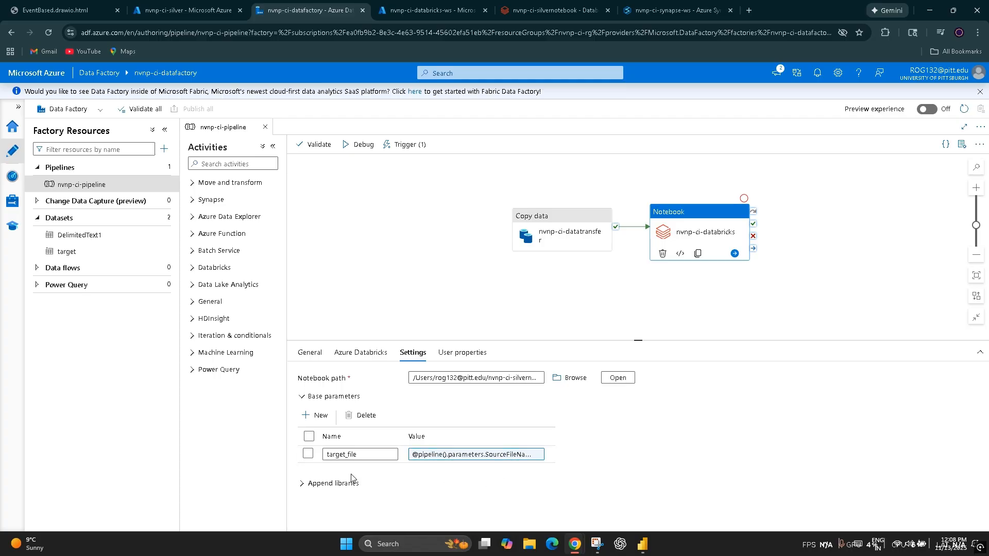
left_click(466, 455)
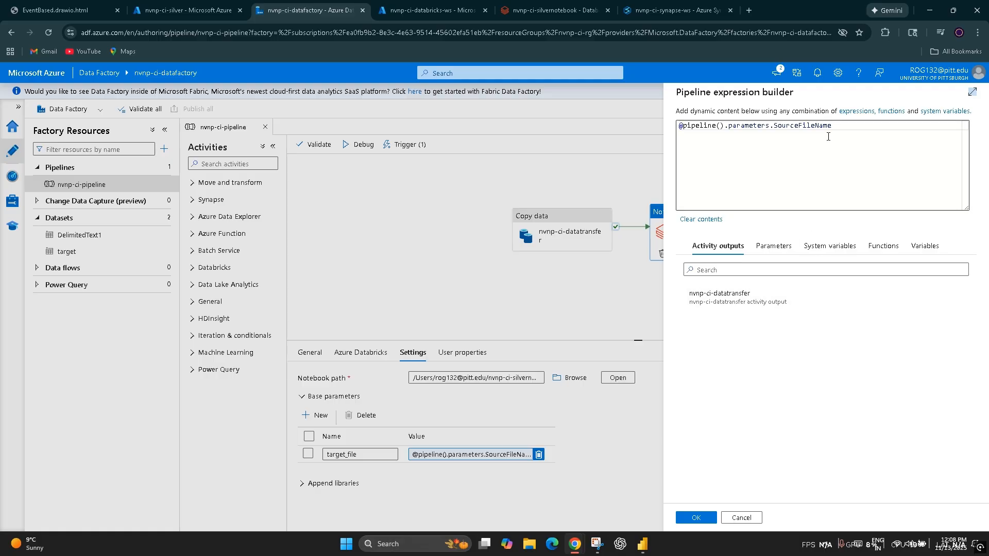
Step: Switch to the Azure portal and show the parquet files in the incidents folder of the nvnp-ci-target container
left_click(187, 5)
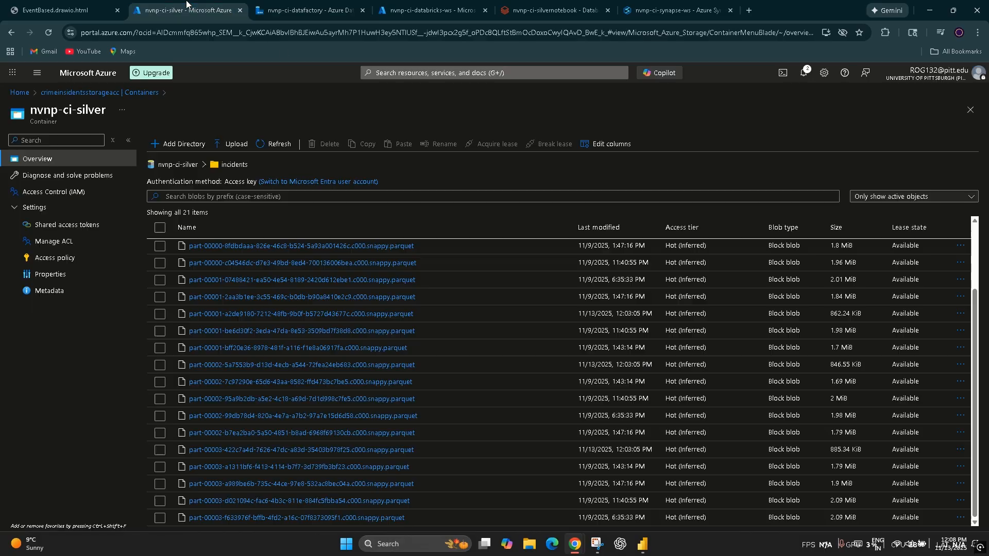
scroll(215, 365, "up", 3)
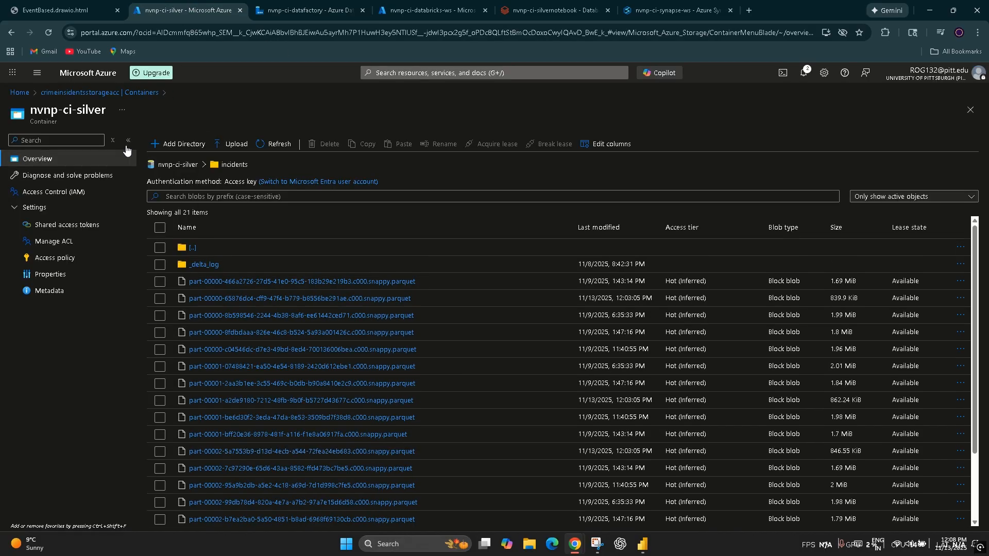
left_click(80, 93)
left_click(208, 268)
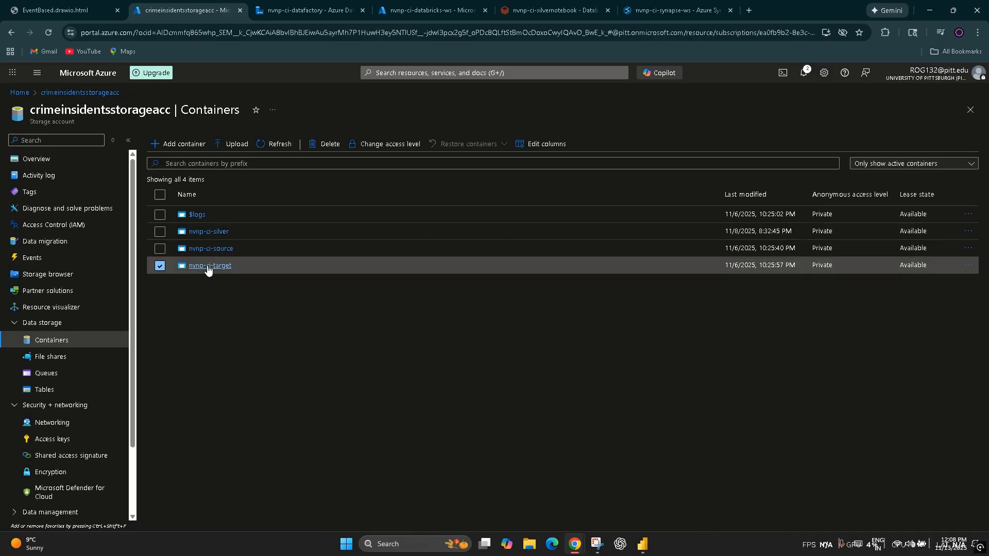
left_click(208, 266)
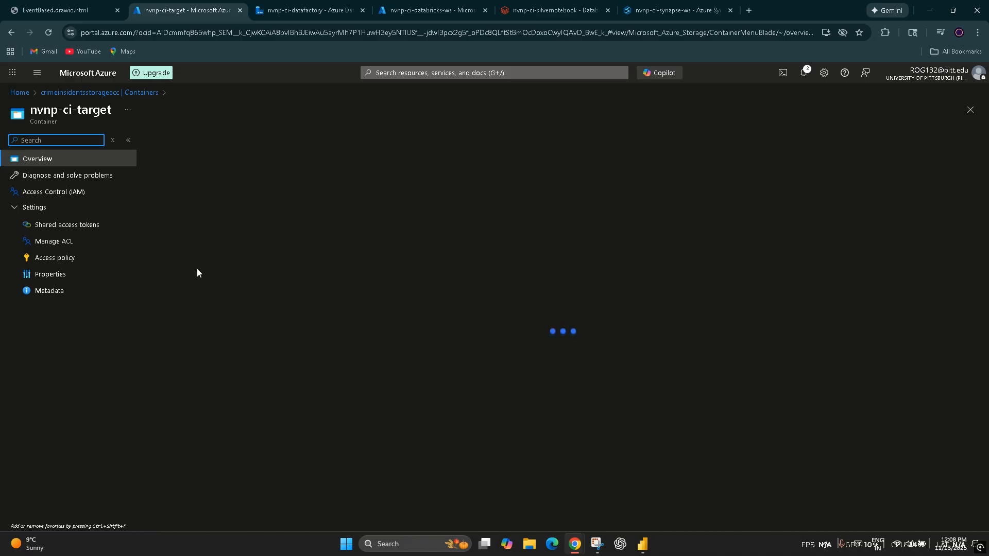
left_click(199, 248)
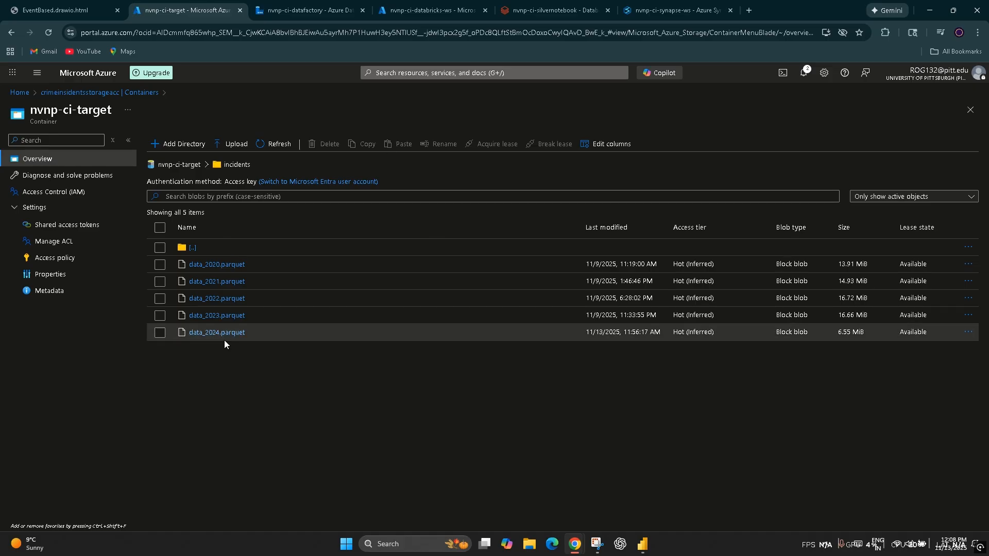
Step: Return to Data Factory, cancel the target_file expression editing, and show the nvnp-ci-databricks activity's linked service again
left_click(296, 10)
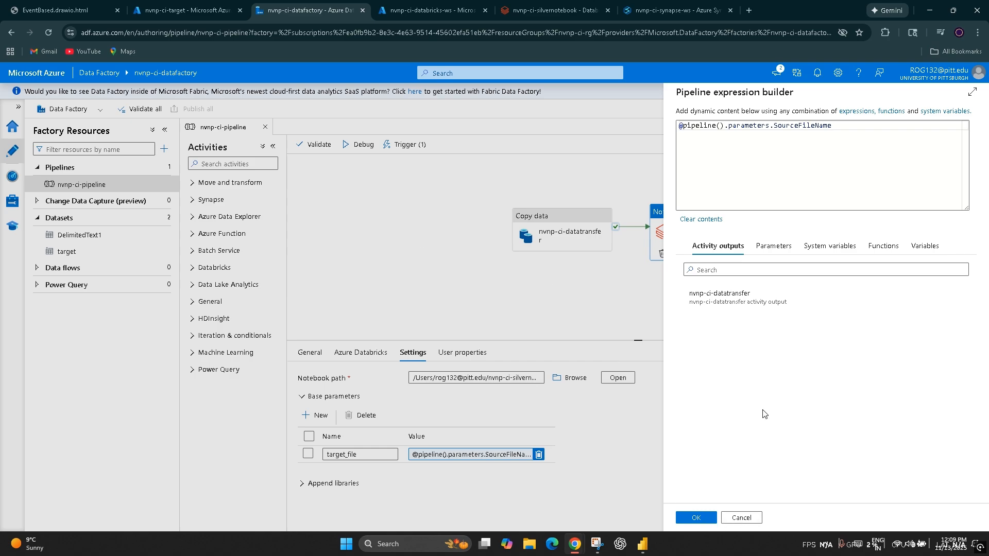
left_click(742, 518)
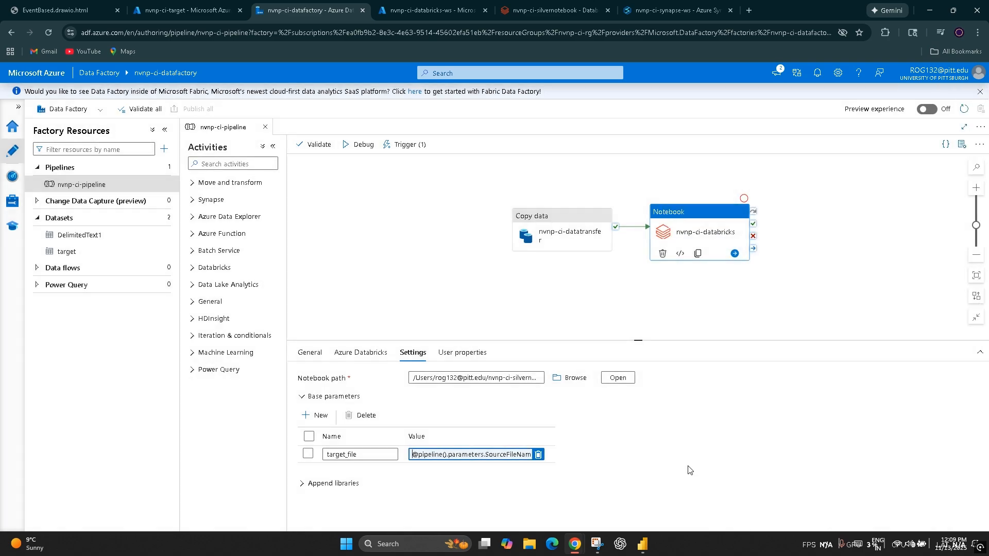
left_click(692, 334)
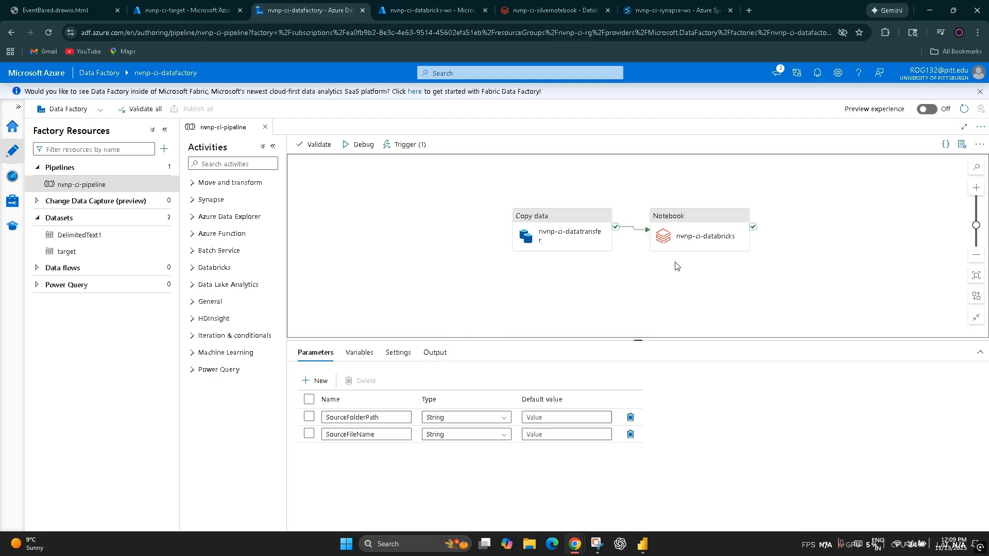
left_click(681, 241)
left_click(362, 353)
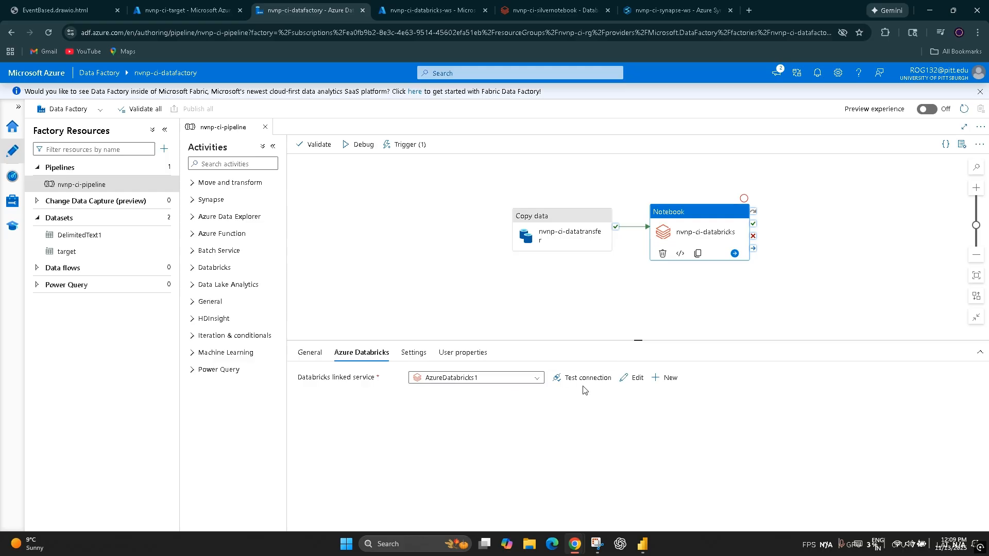
Step: Open the pipeline's t_dataingestion trigger, examine its storage event settings, and preview the blobs matching its filters
left_click(407, 145)
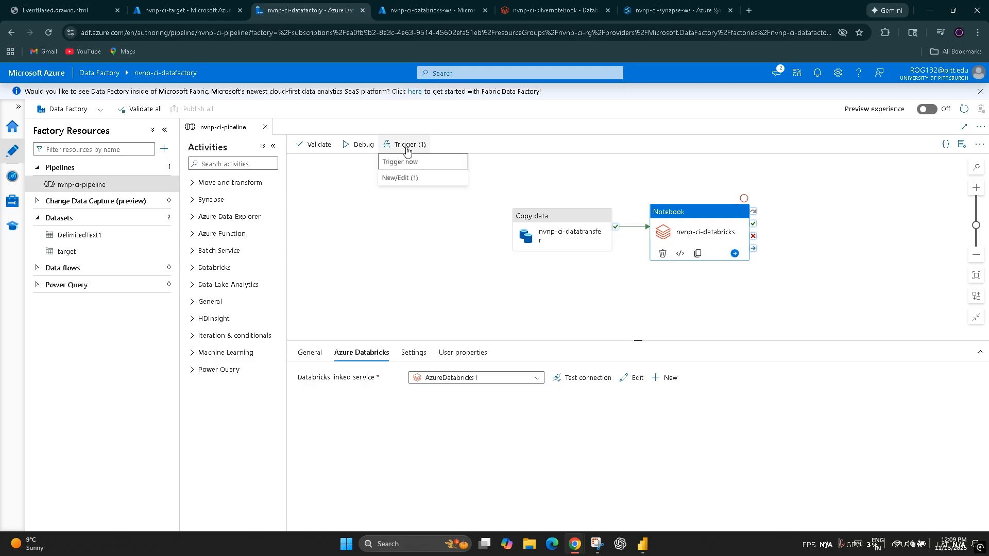
left_click(406, 184)
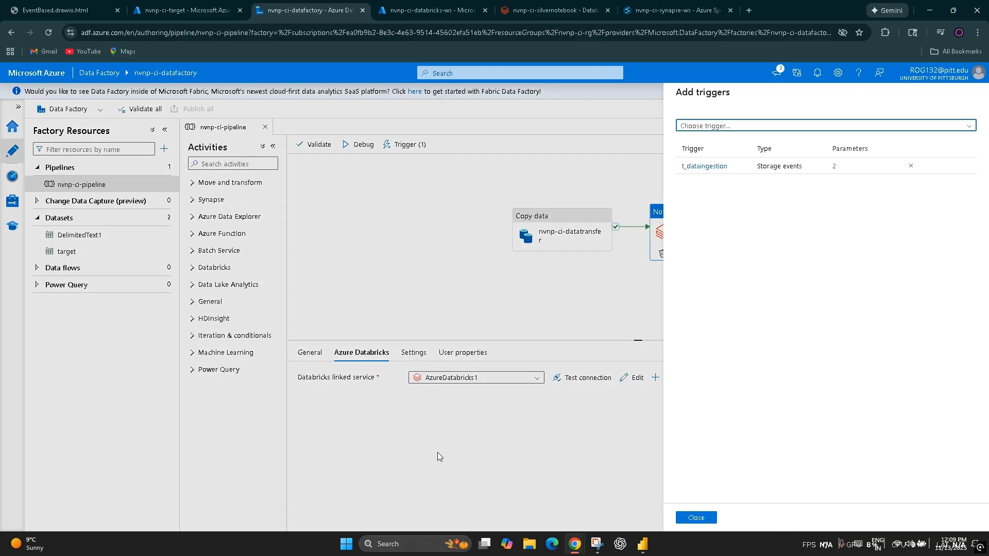
left_click(695, 172)
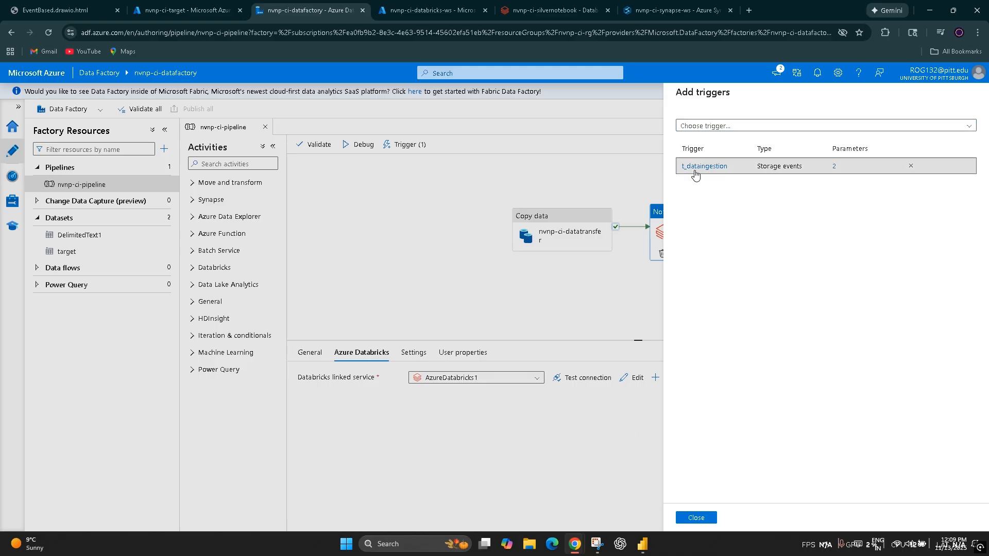
left_click(702, 166)
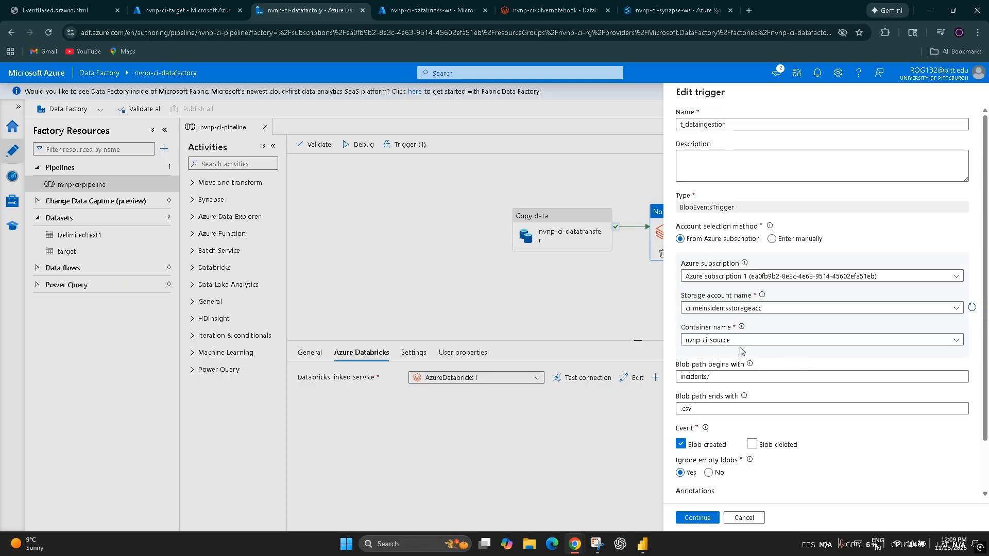
scroll(753, 400, "down", 2)
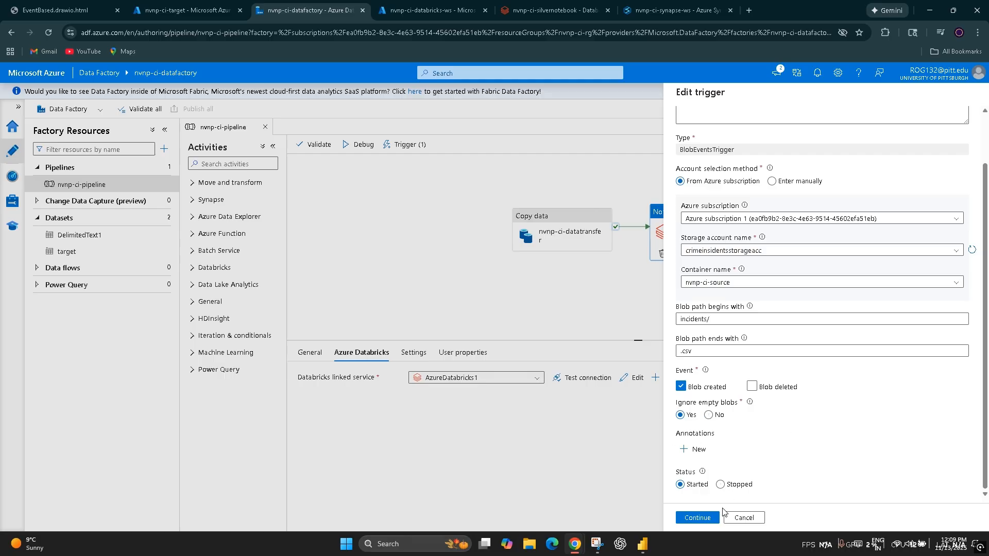
scroll(692, 501, "up", 3)
scroll(719, 487, "down", 3)
left_click(693, 518)
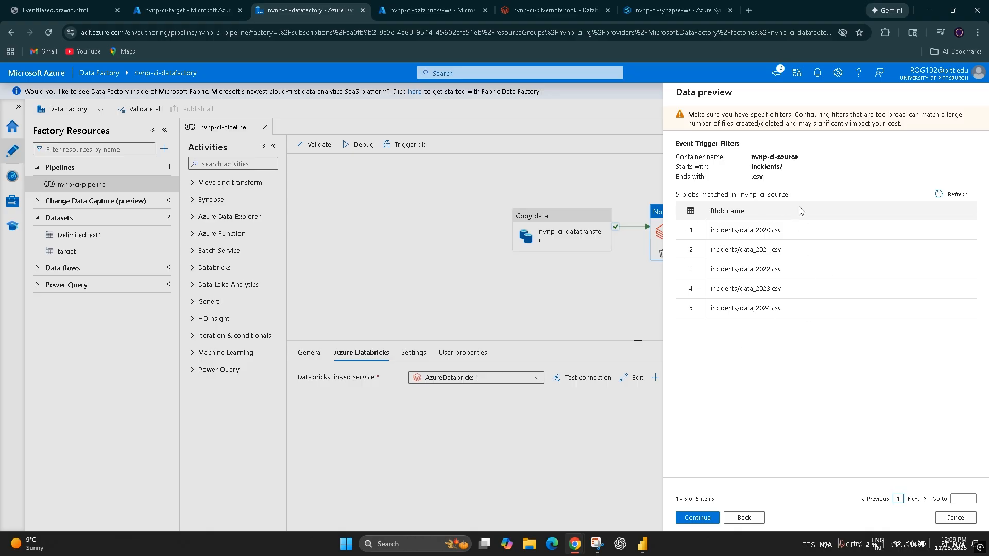
Step: Review the trigger's SourceFolderPath and SourceFileName run parameters with their triggerBody values, and confirm the trigger
left_click(700, 522)
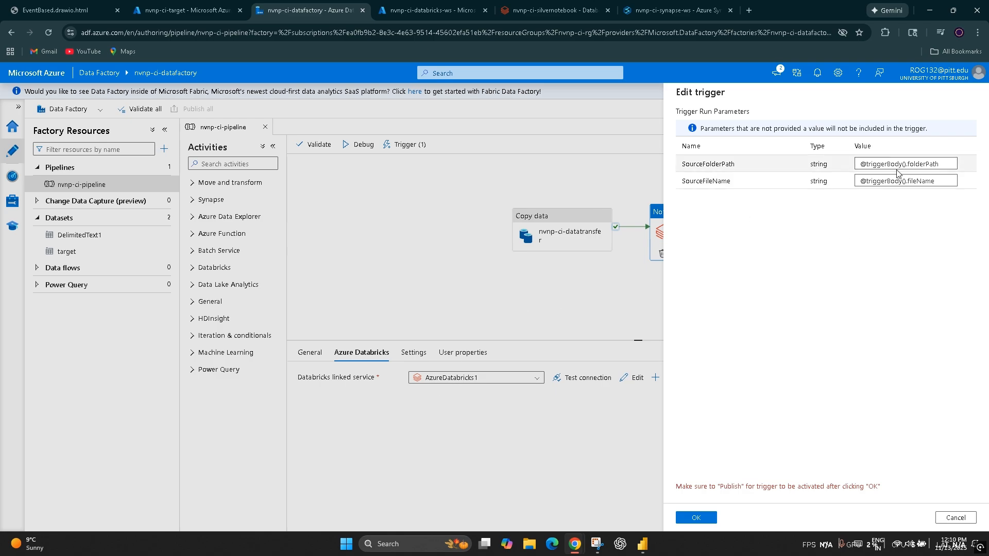
left_click(947, 164)
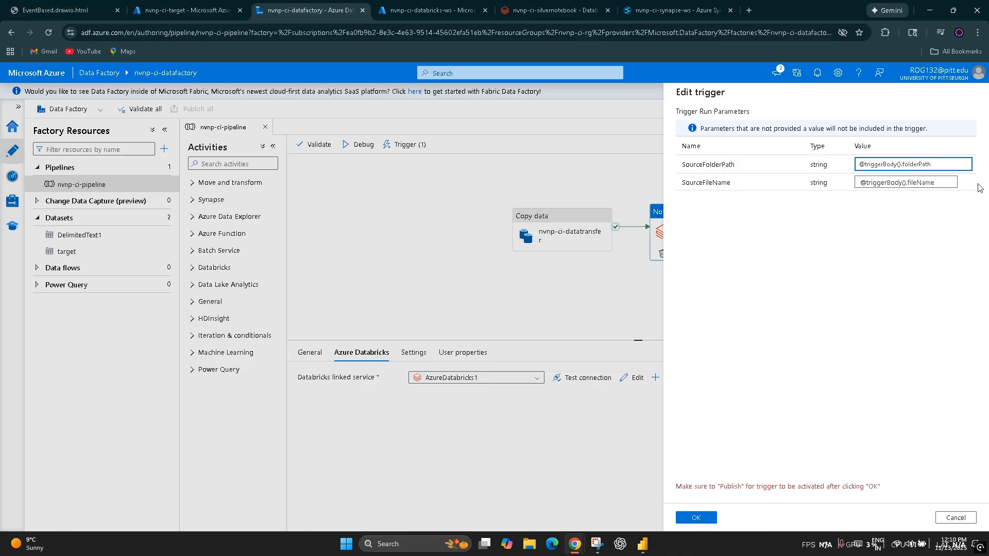
double_click(916, 165)
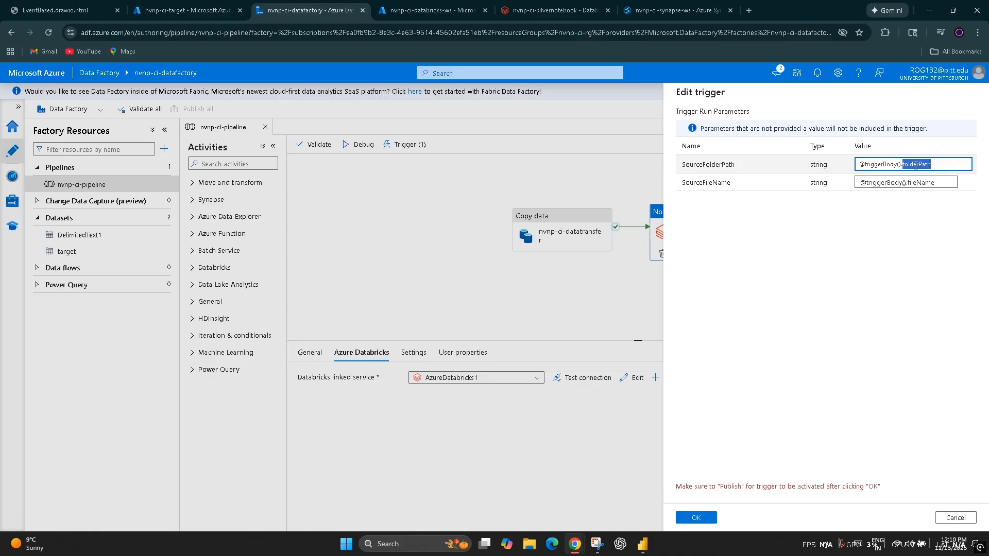
double_click(925, 181)
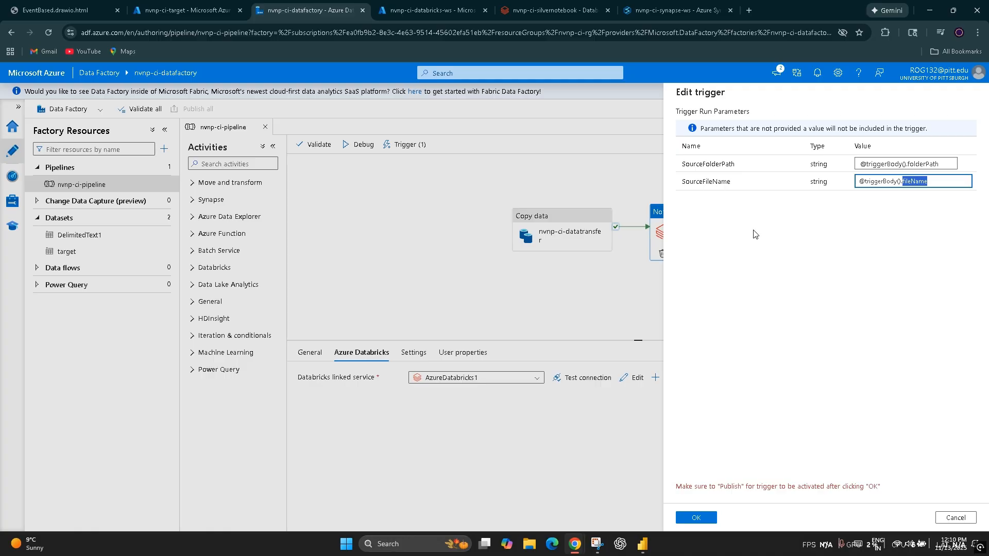
double_click(710, 165)
double_click(708, 181)
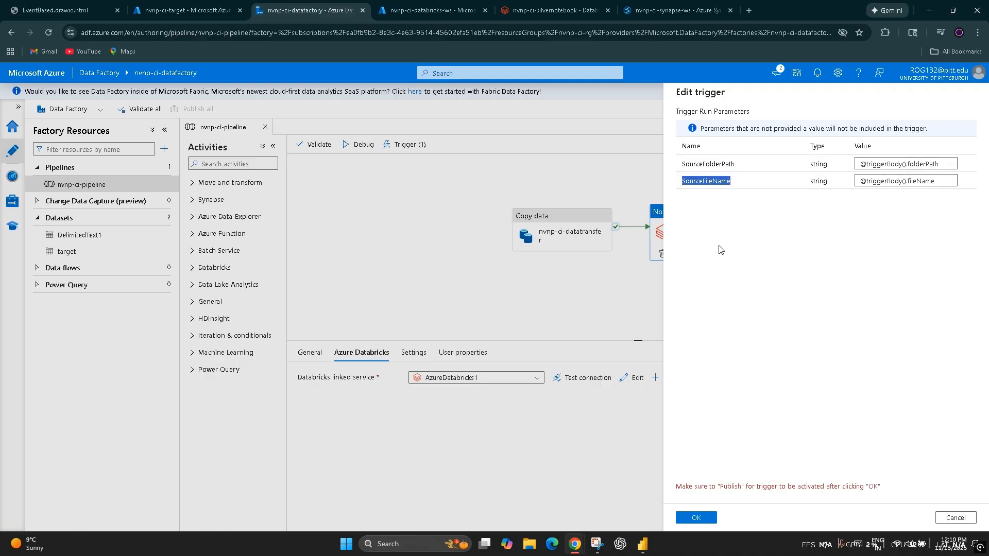
left_click(719, 249)
double_click(943, 164)
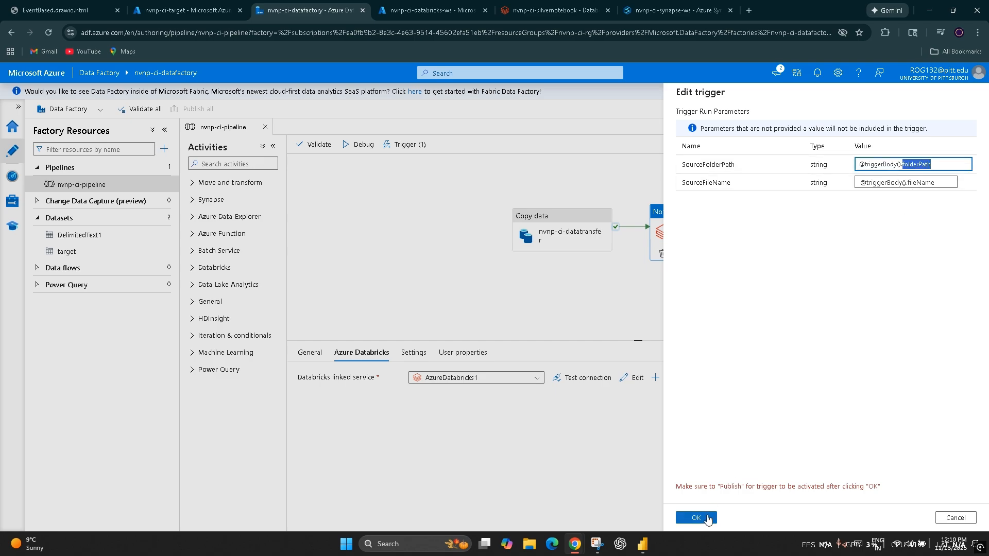
left_click(696, 517)
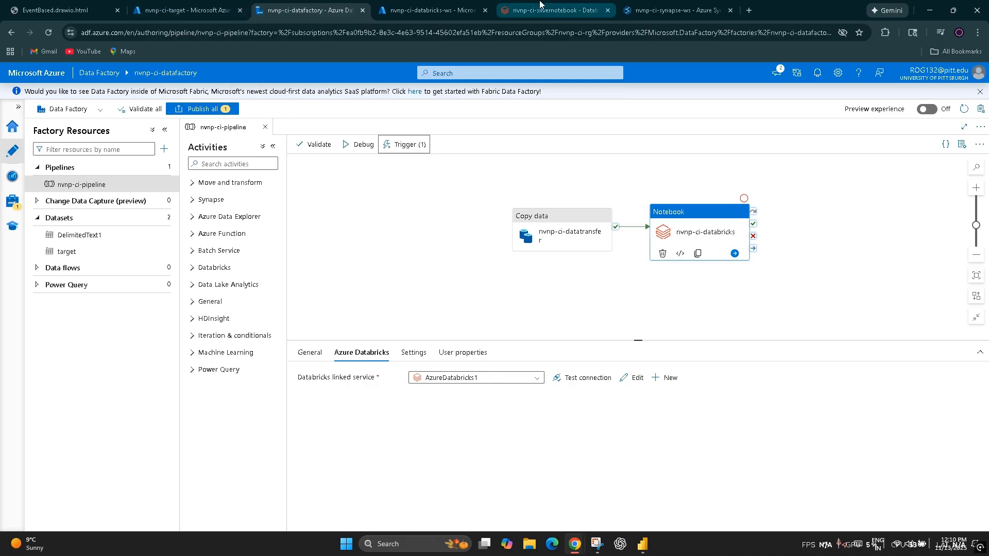
Step: Revisit the Synapse workspace, the Data Factory pipeline and the nvnp-ci-target container's incidents folder
left_click(664, 4)
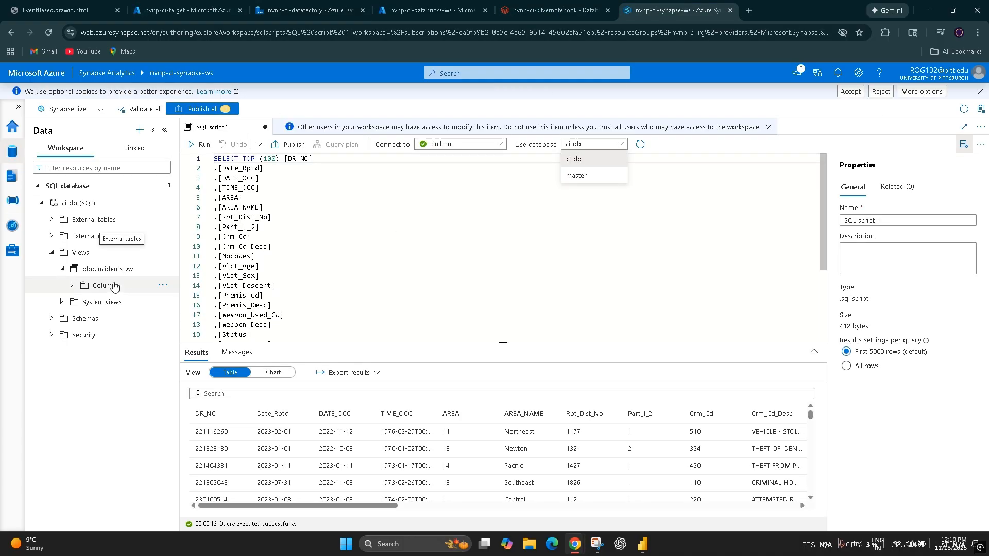
left_click(309, 10)
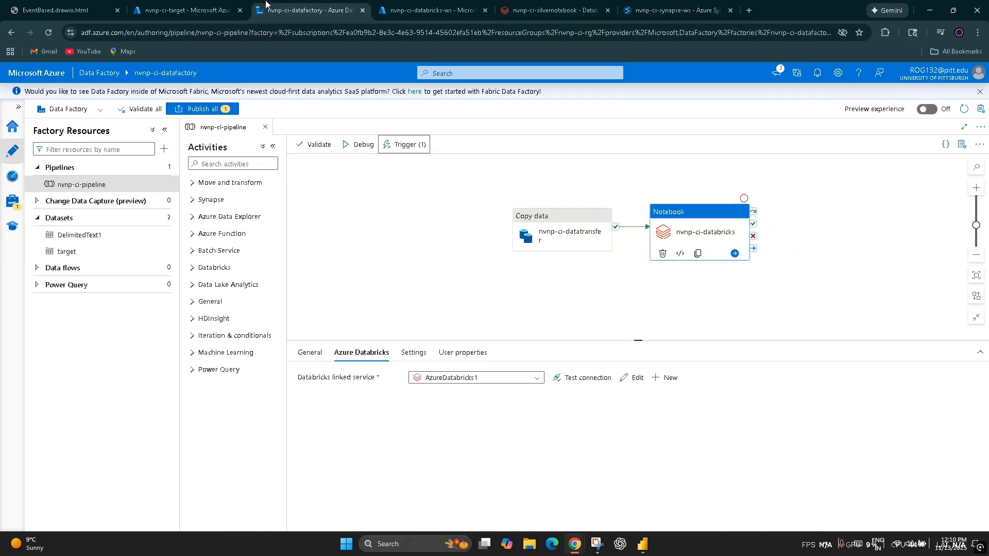
left_click(185, 10)
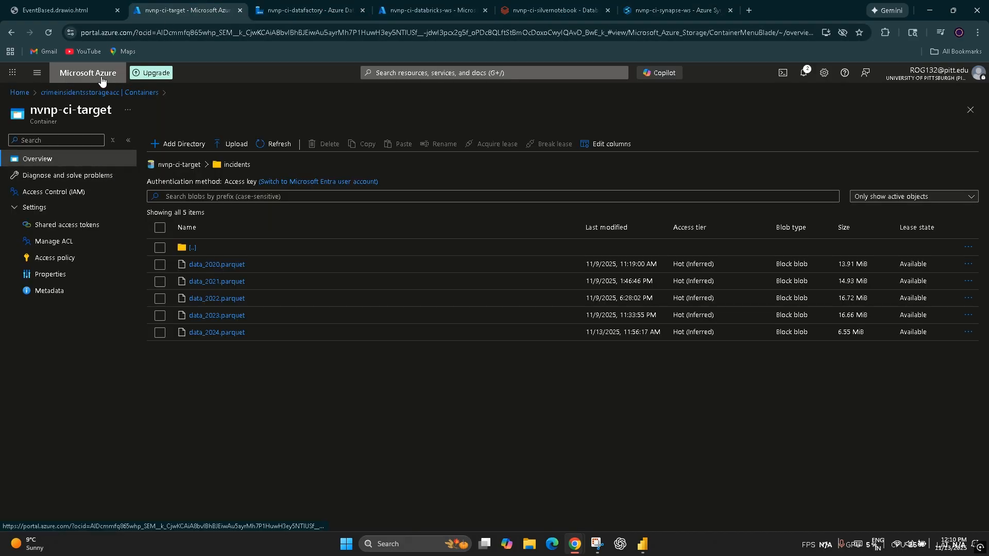
Step: Switch to Power BI, show the Azure Synapse Analytics SQL connector's server, database and connectivity settings, and cancel without connecting
left_click(648, 545)
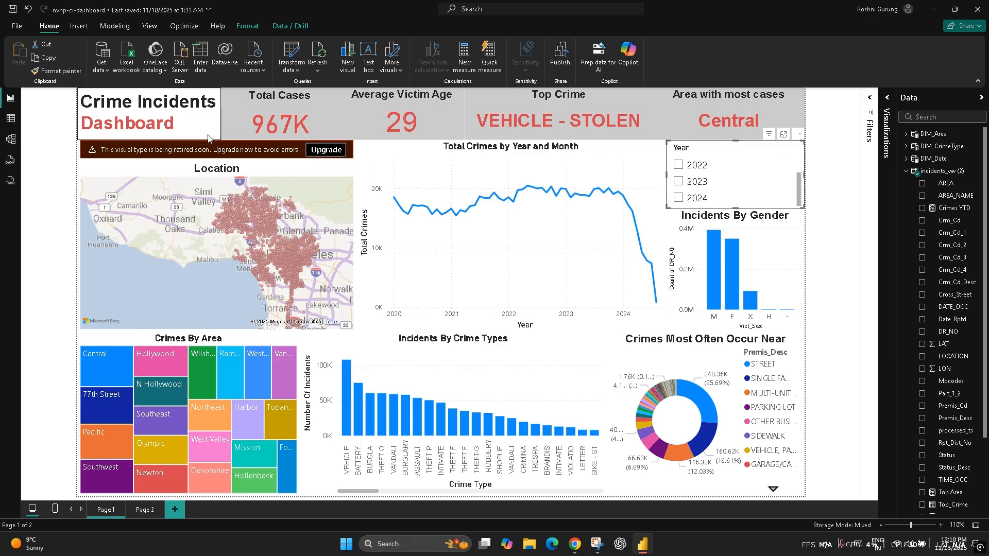
left_click(101, 70)
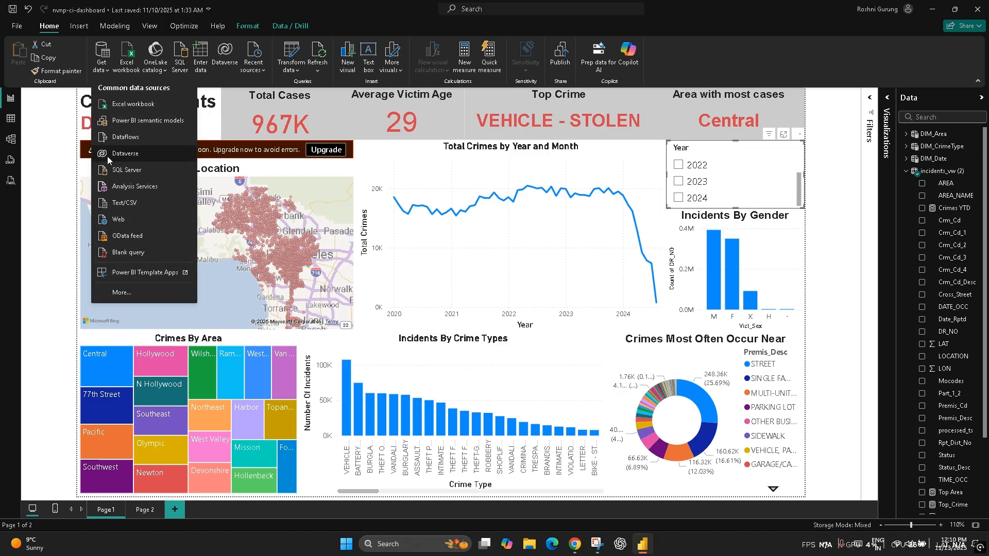
left_click(144, 294)
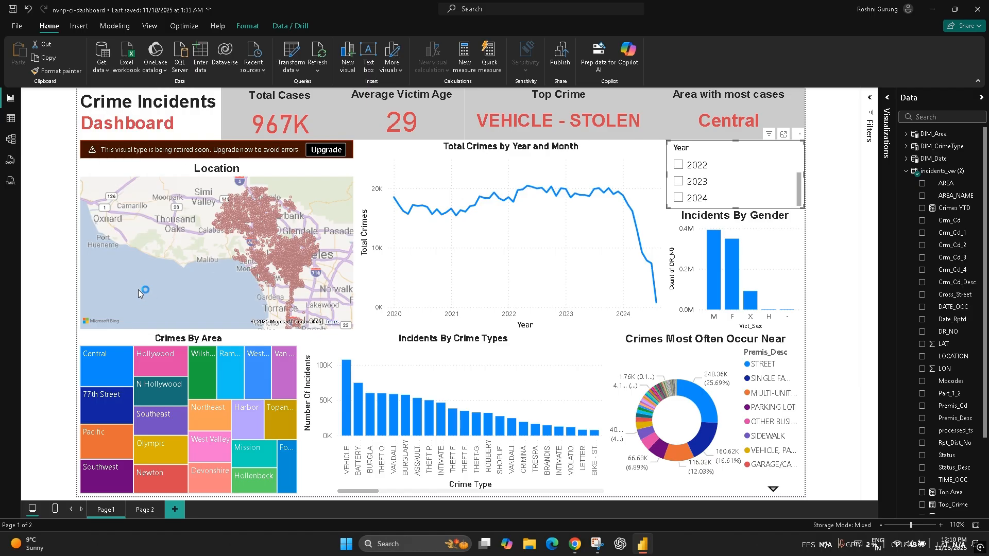
scroll(601, 268, "down", 8)
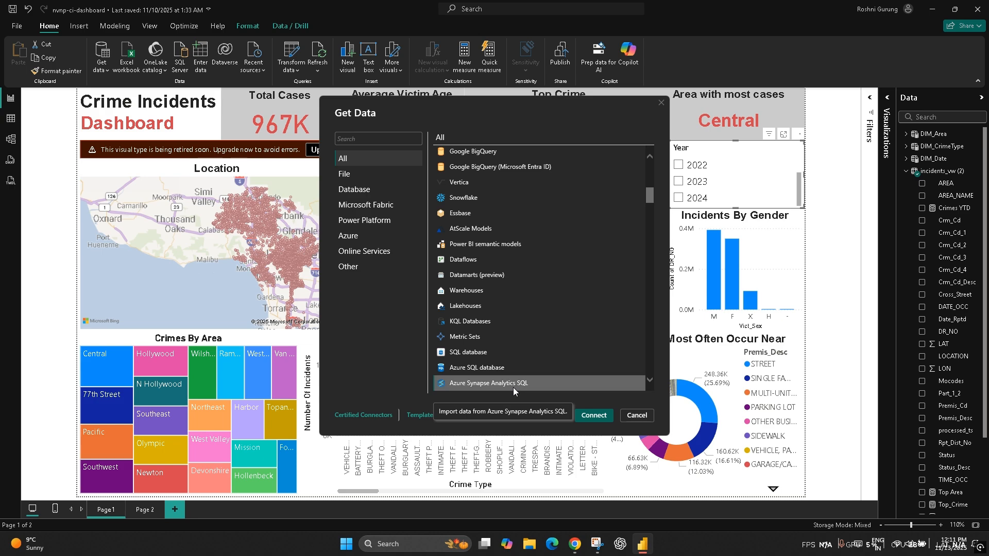
left_click(593, 416)
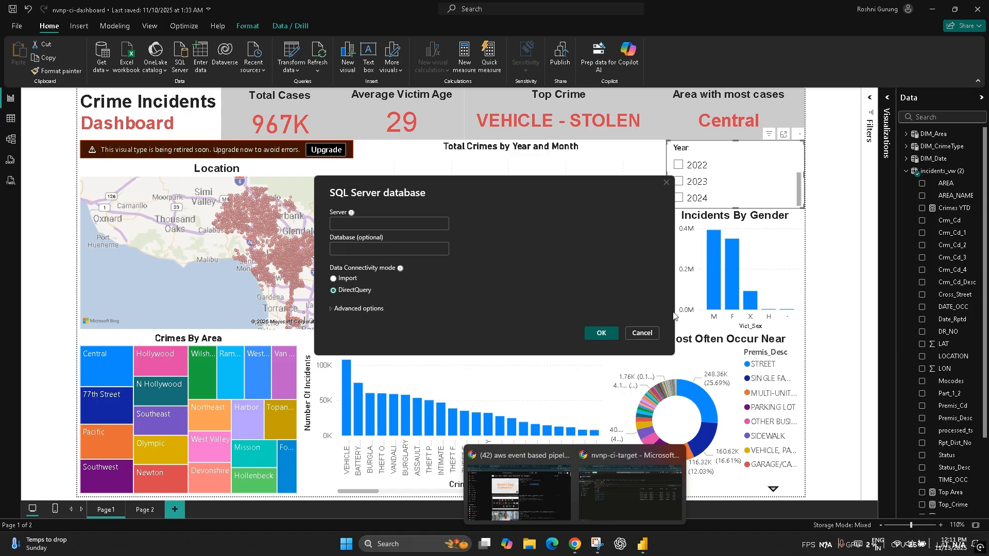
left_click(654, 334)
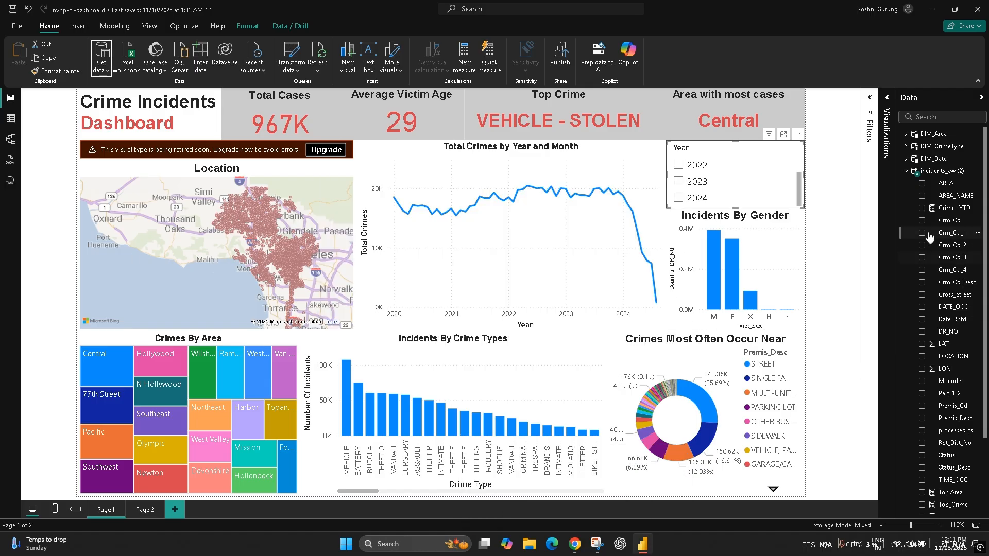
Step: Review the DAX formulas of the Crimes YTD, Top Area, Top_Crime and Total Crimes measures in incidents_vw (2)
left_click(934, 213)
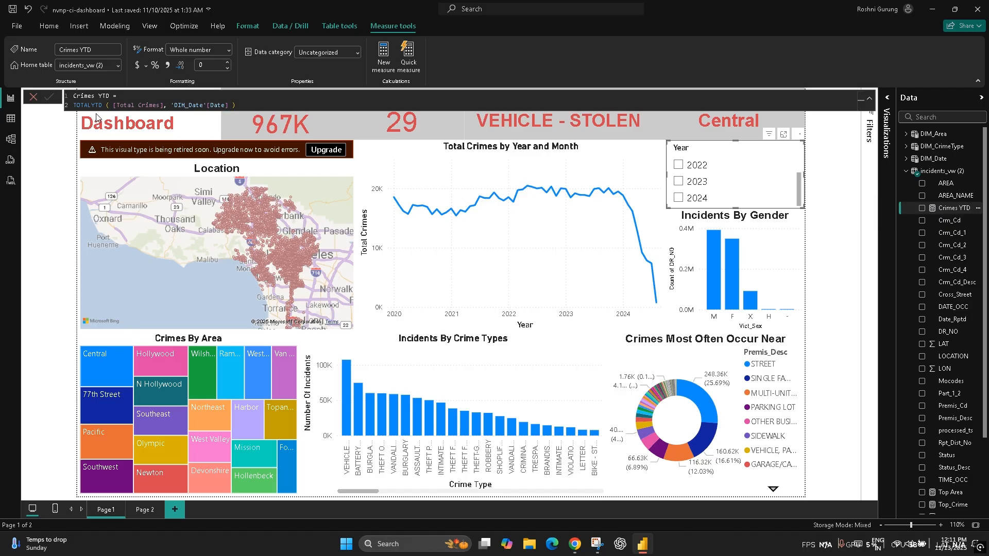
scroll(954, 357, "down", 3)
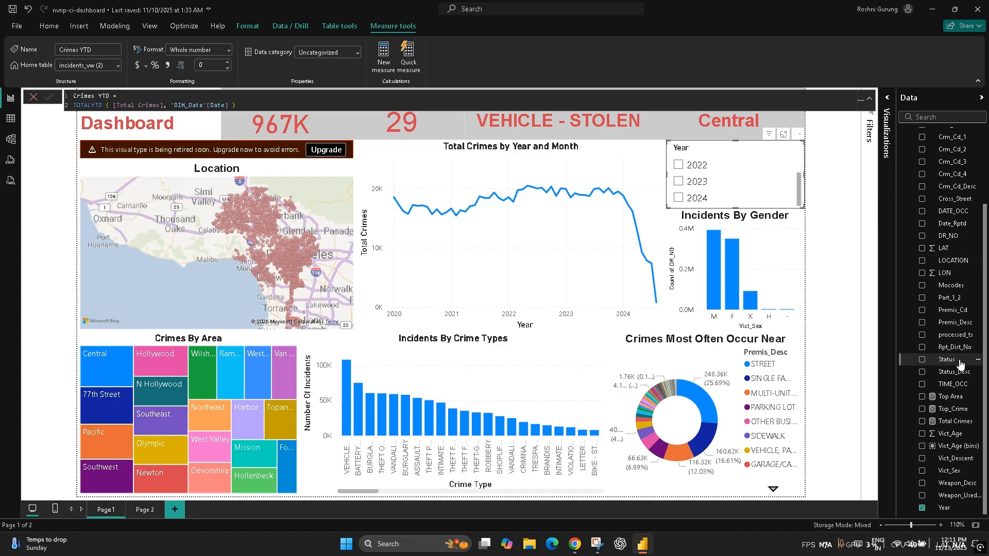
left_click(951, 397)
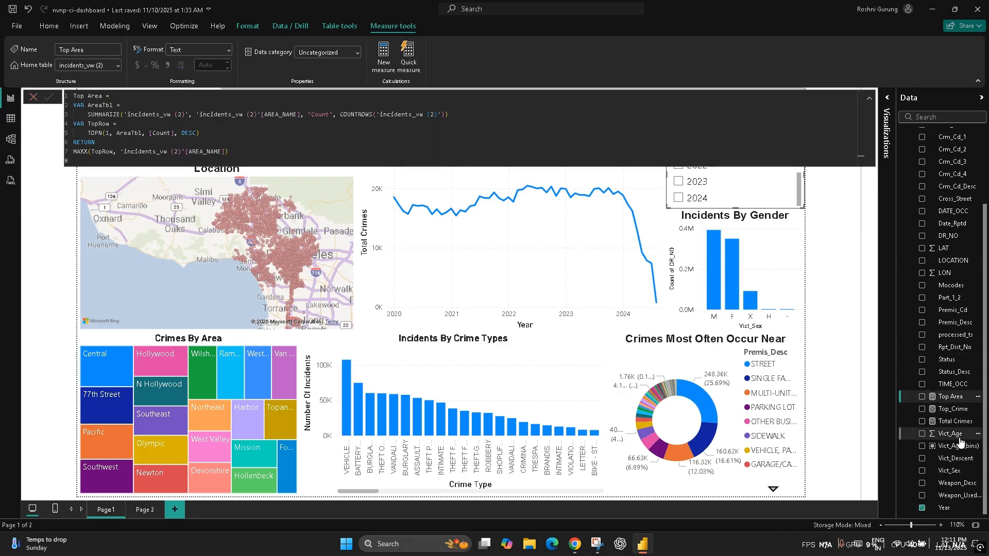
left_click(953, 409)
left_click(955, 421)
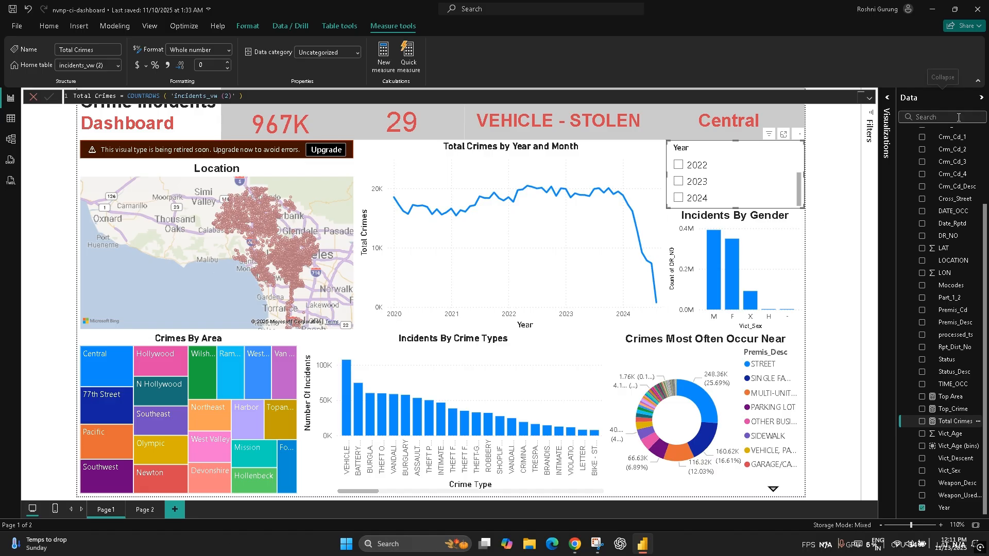
scroll(923, 484, "up", 10)
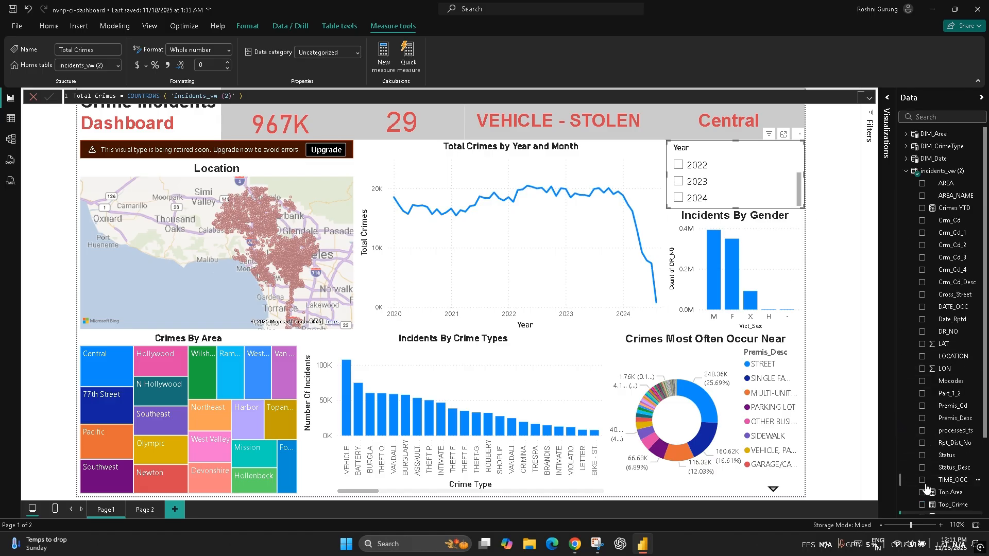
Step: Collapse the incidents_vw (2) table and review the DAX definitions of DIM_Date, DIM_CrimeType and DIM_Area
left_click(907, 171)
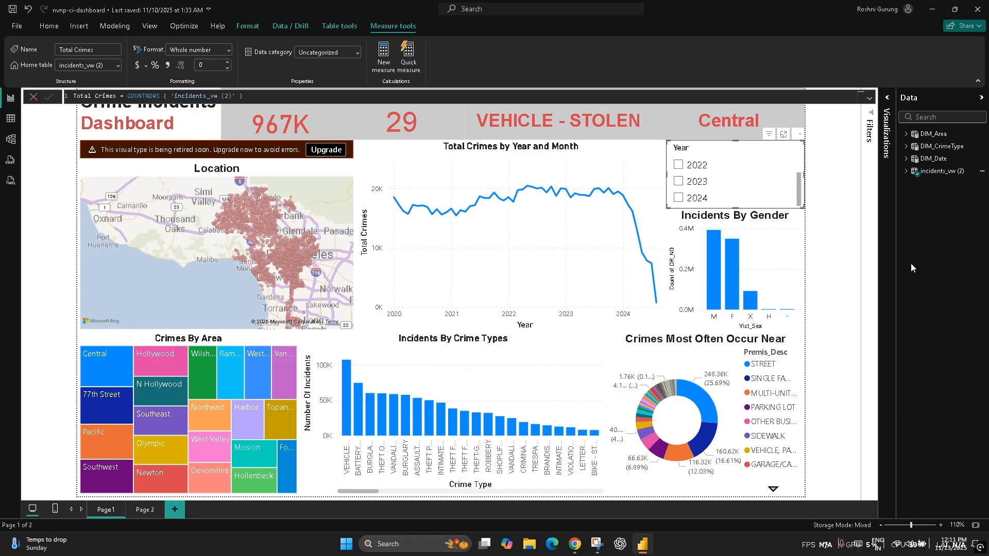
left_click(932, 160)
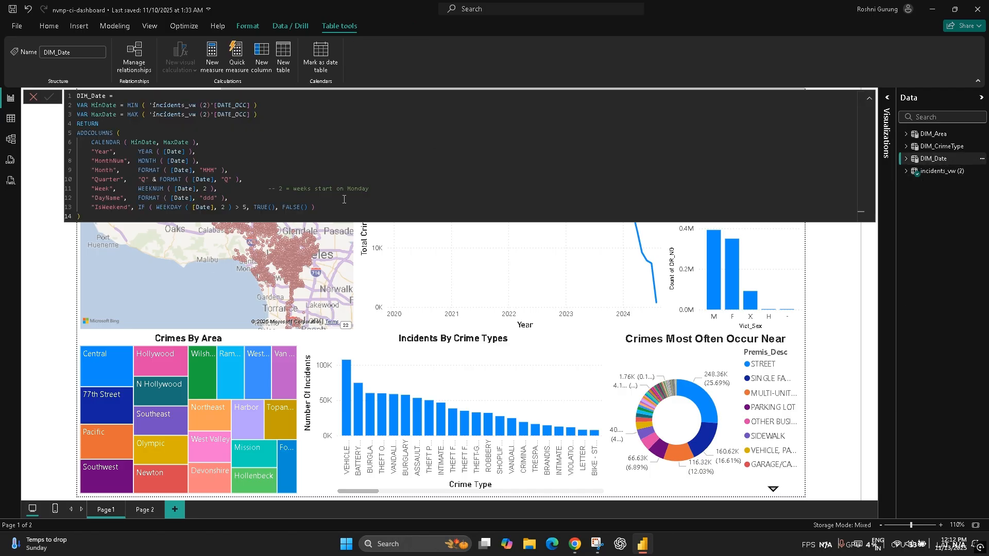
double_click(106, 144)
double_click(105, 152)
double_click(104, 189)
left_click(934, 148)
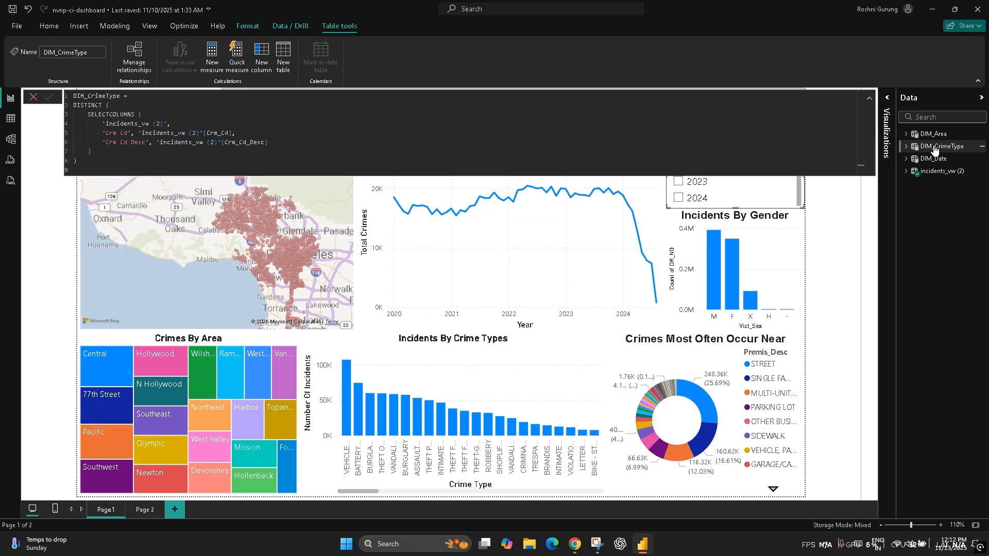
left_click(934, 134)
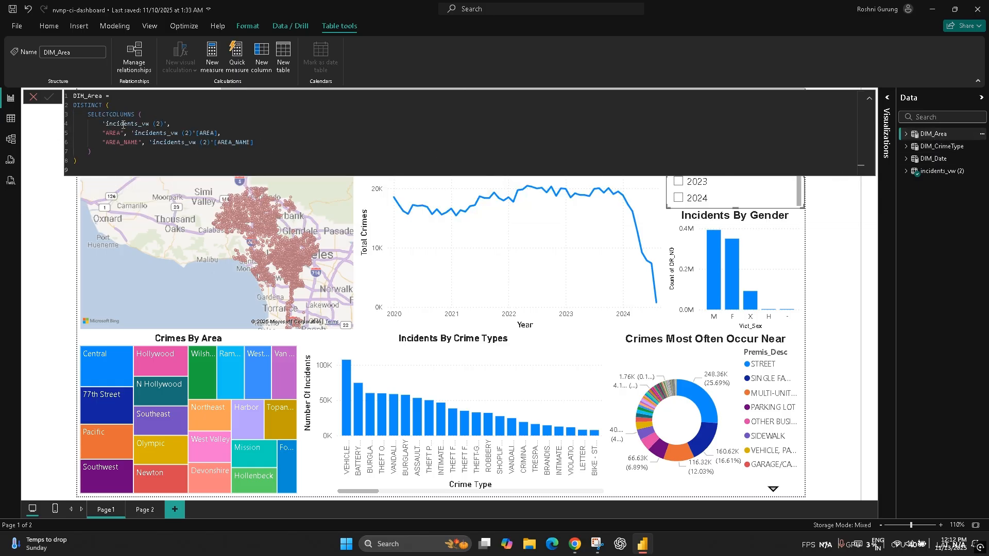
Step: Examine the model relationships between incidents_vw (2) and the three dimension tables, and return to the Crime Incidents report page
left_click(12, 118)
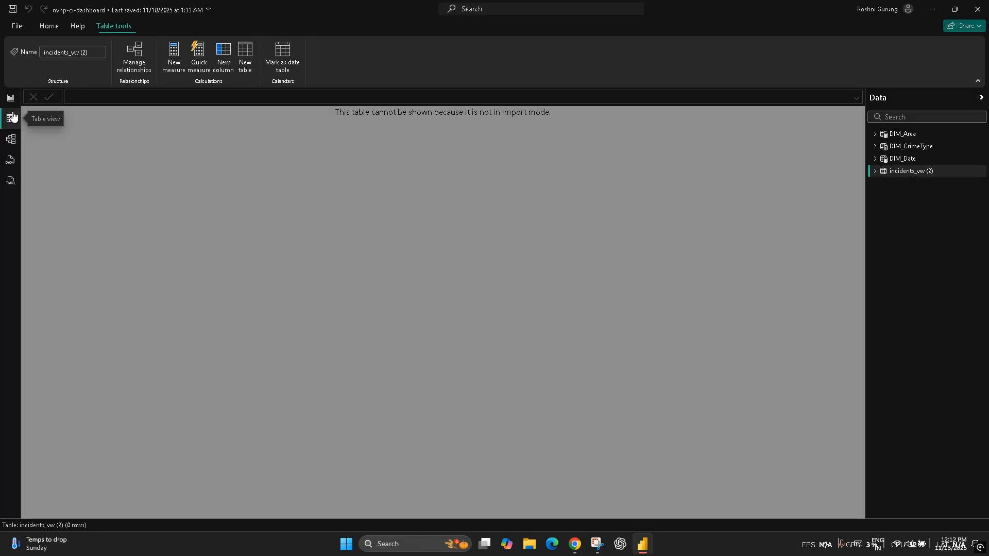
left_click(11, 139)
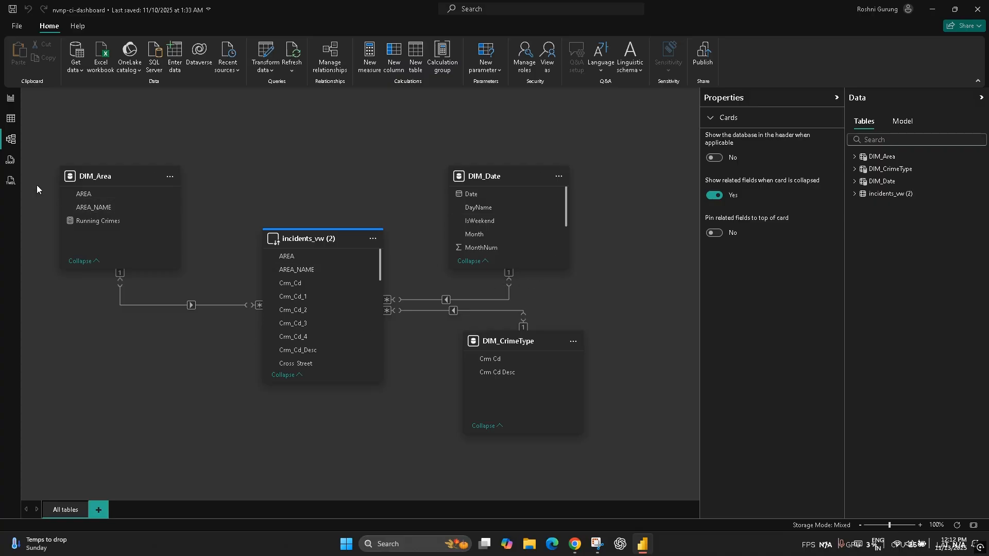
left_click(6, 100)
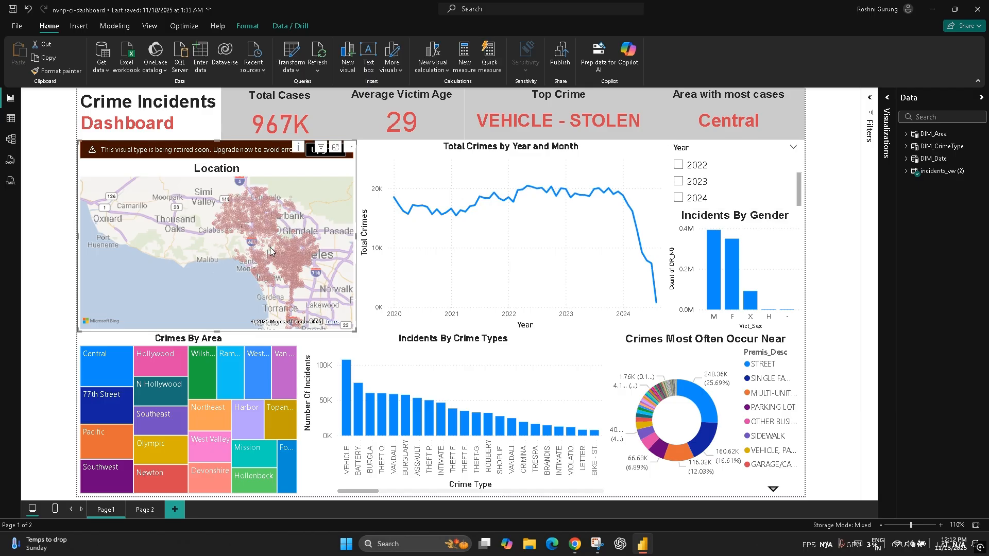
left_click(460, 274)
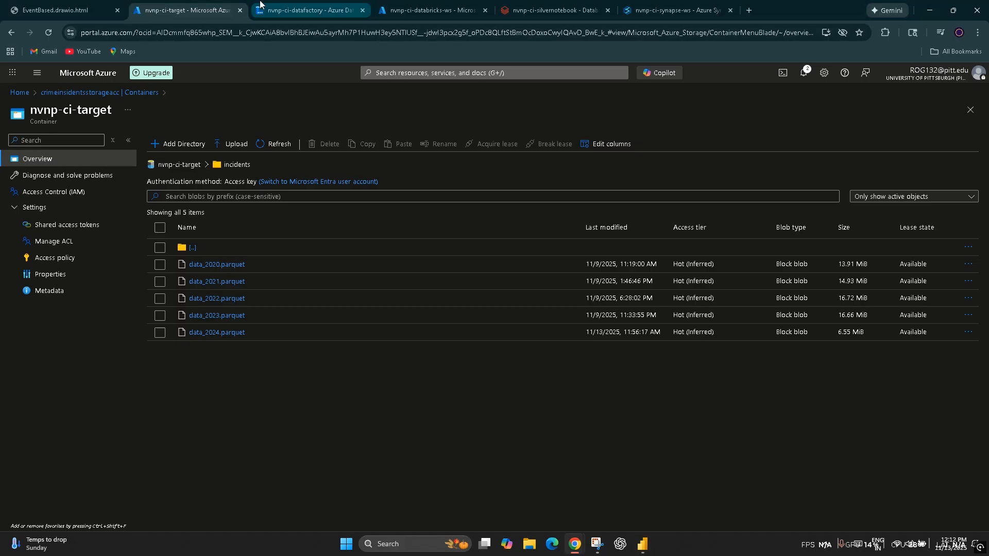
Step: Switch to the browser, show the AWS and Azure event-driven workflow diagram, and look over the Azure portal's home page
left_click(56, 11)
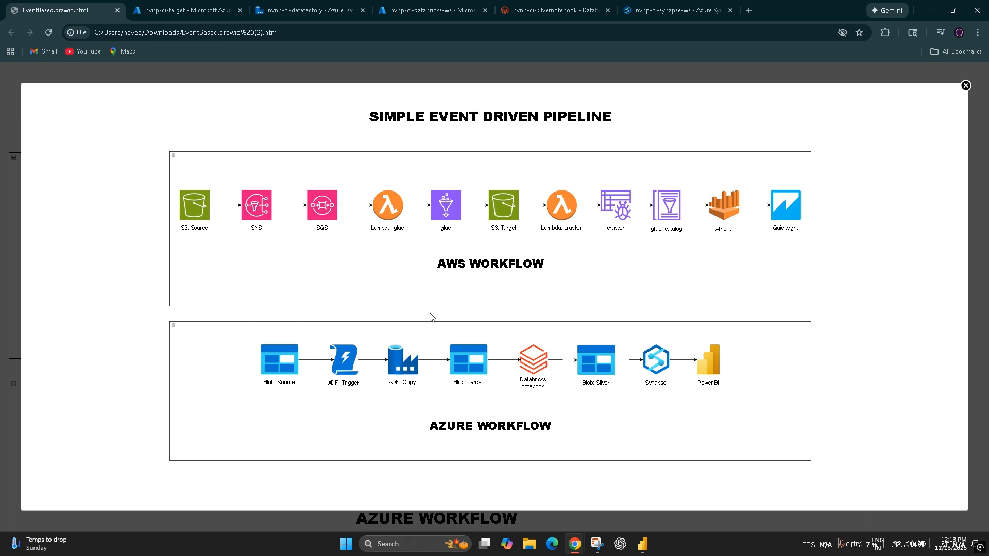
left_click(181, 5)
left_click(19, 93)
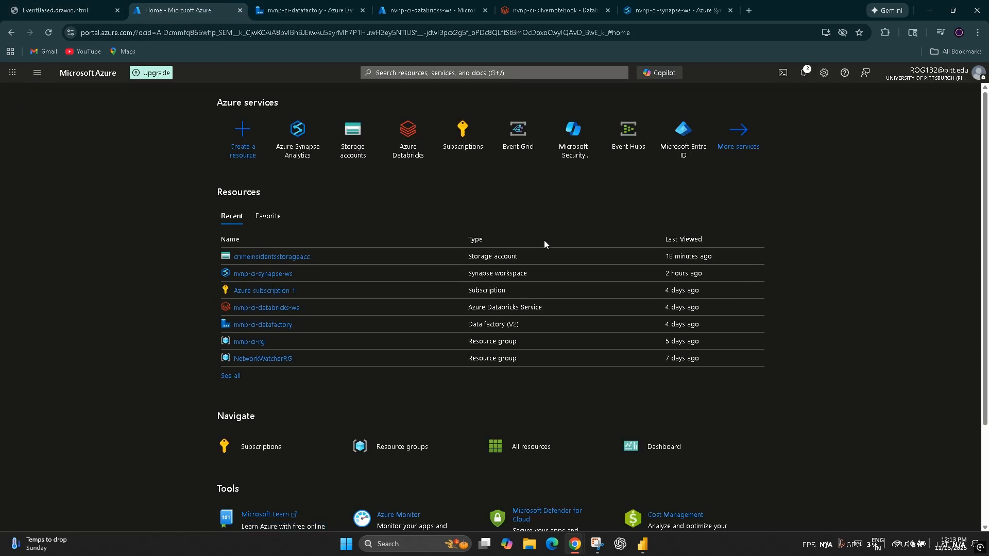
scroll(539, 245, "down", 3)
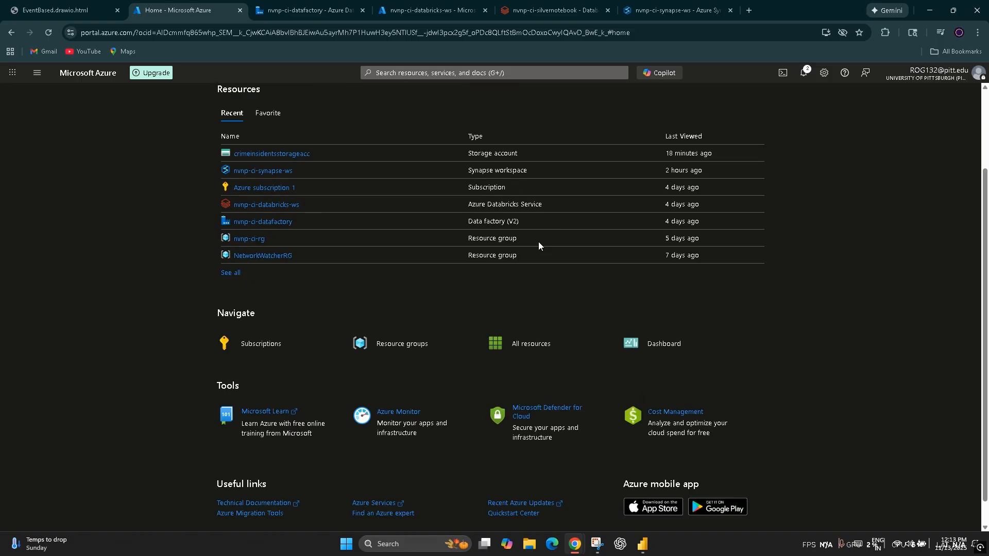
scroll(539, 245, "up", 3)
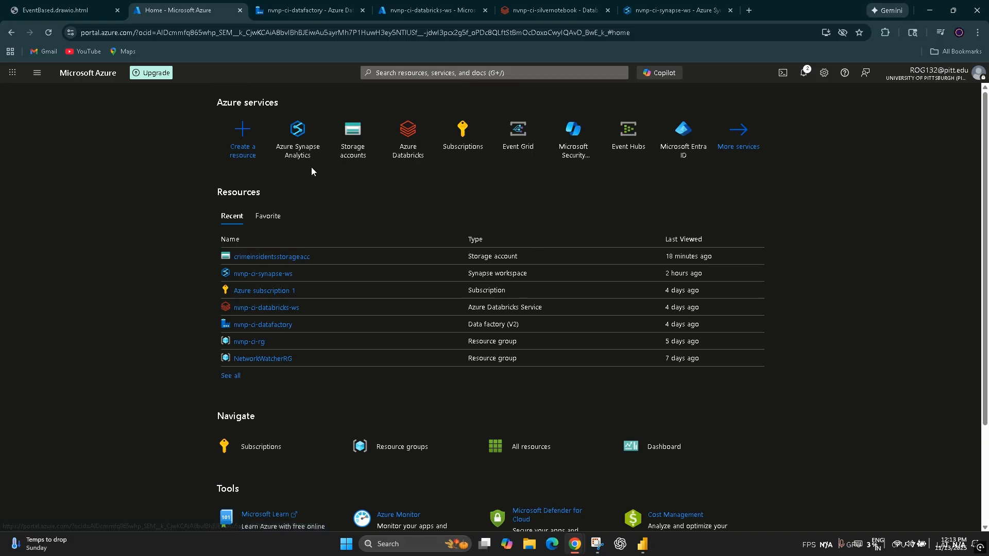